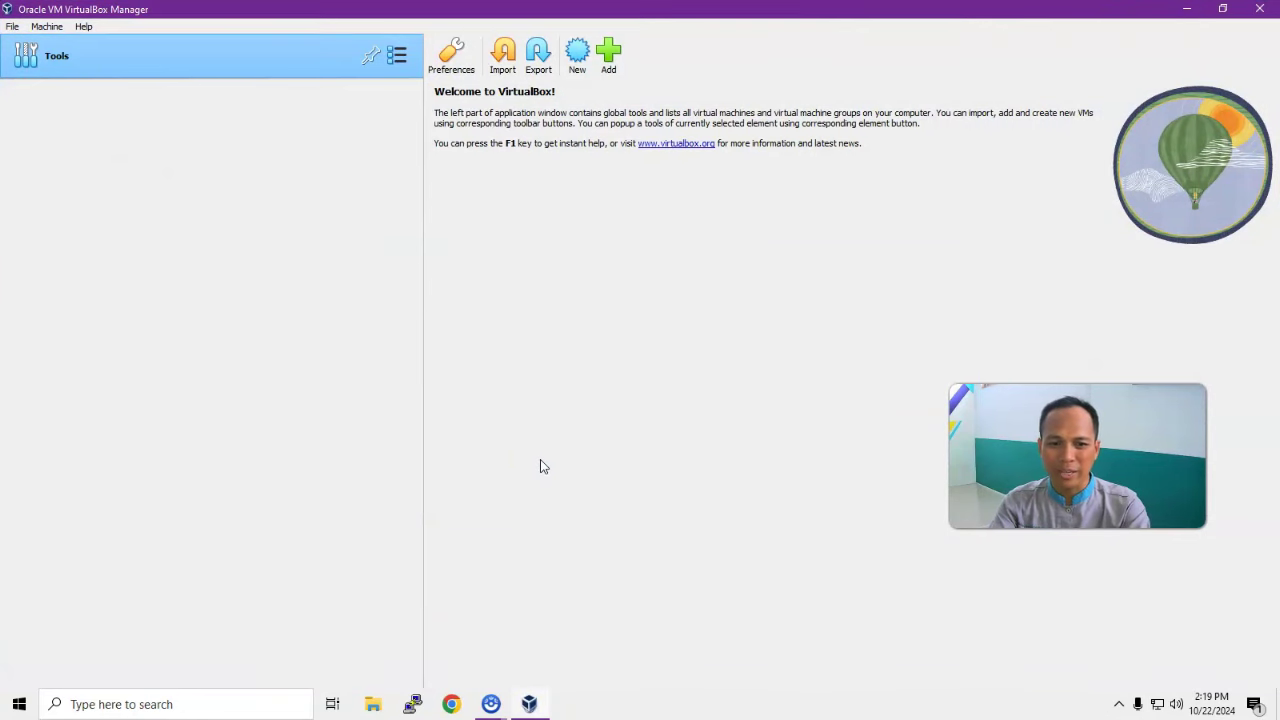
# Step: Create a machine named 'Windows Server AD' with the windows_server_2019_with_update_17763.4377_aio_12in1_x64.iso image, skipping unattended installation
pyautogui.click(578, 60)
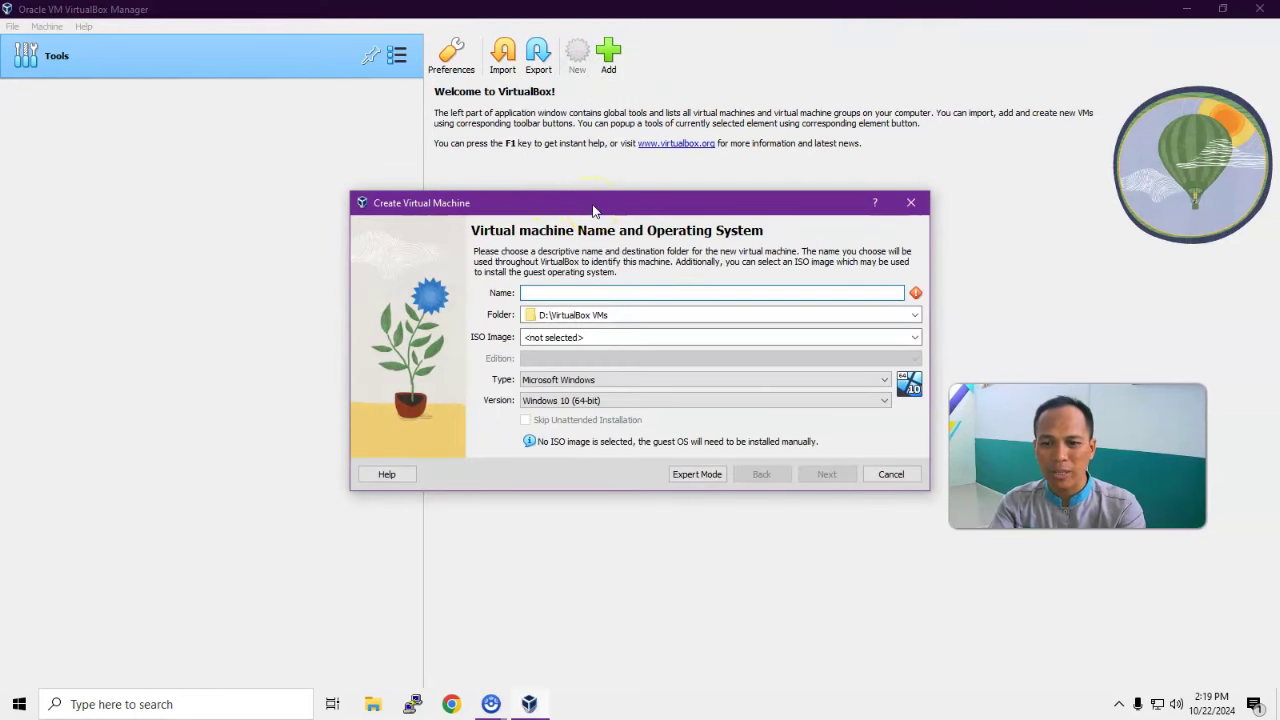
pyautogui.write('Windows Server AD')
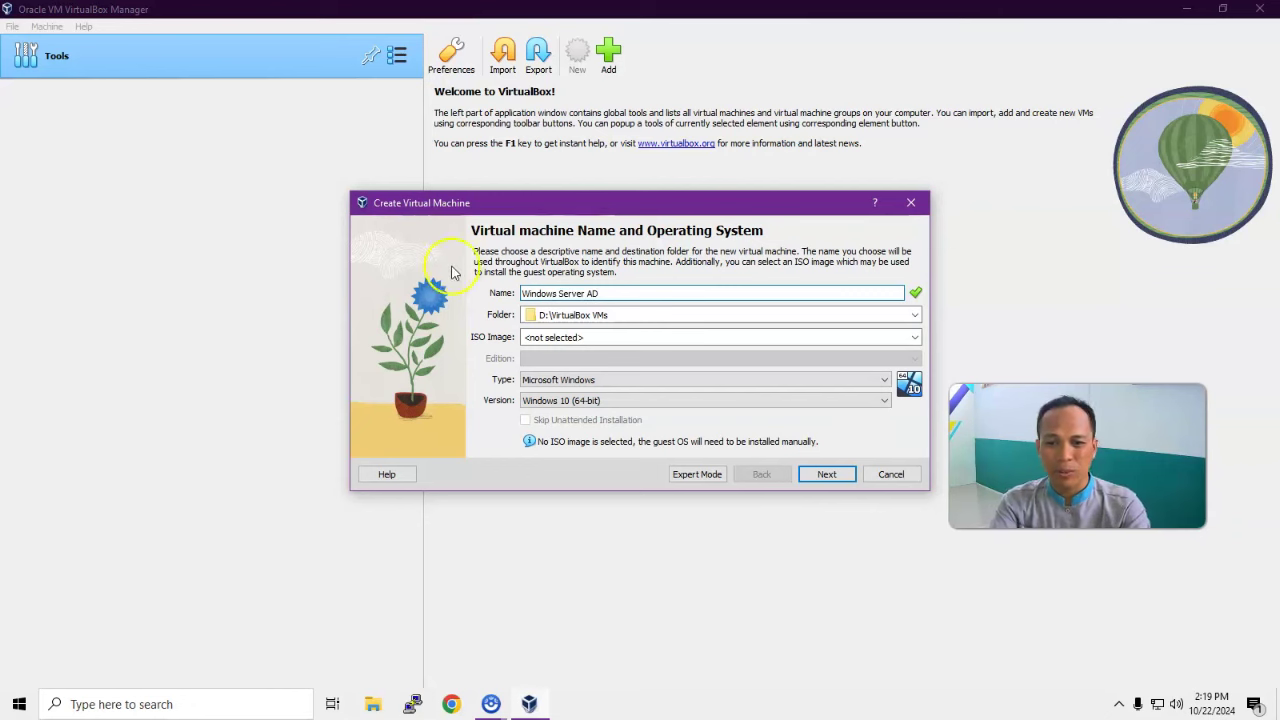
pyautogui.click(913, 337)
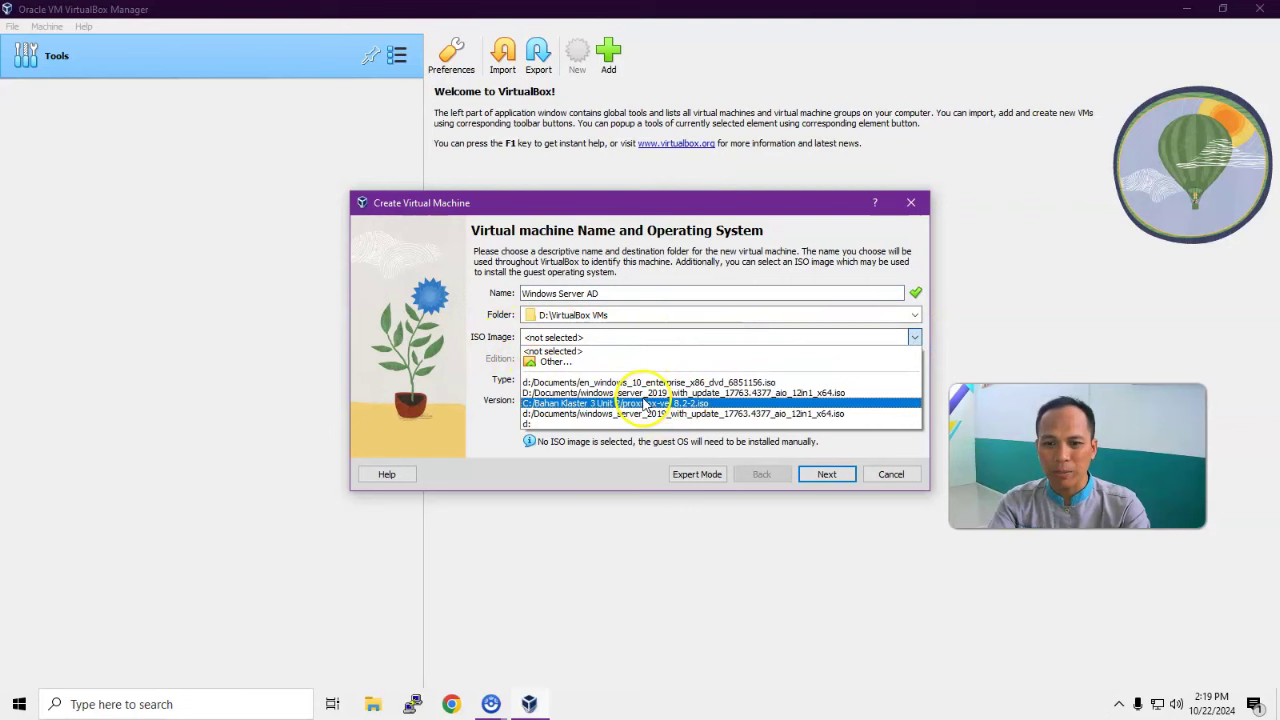
pyautogui.click(577, 362)
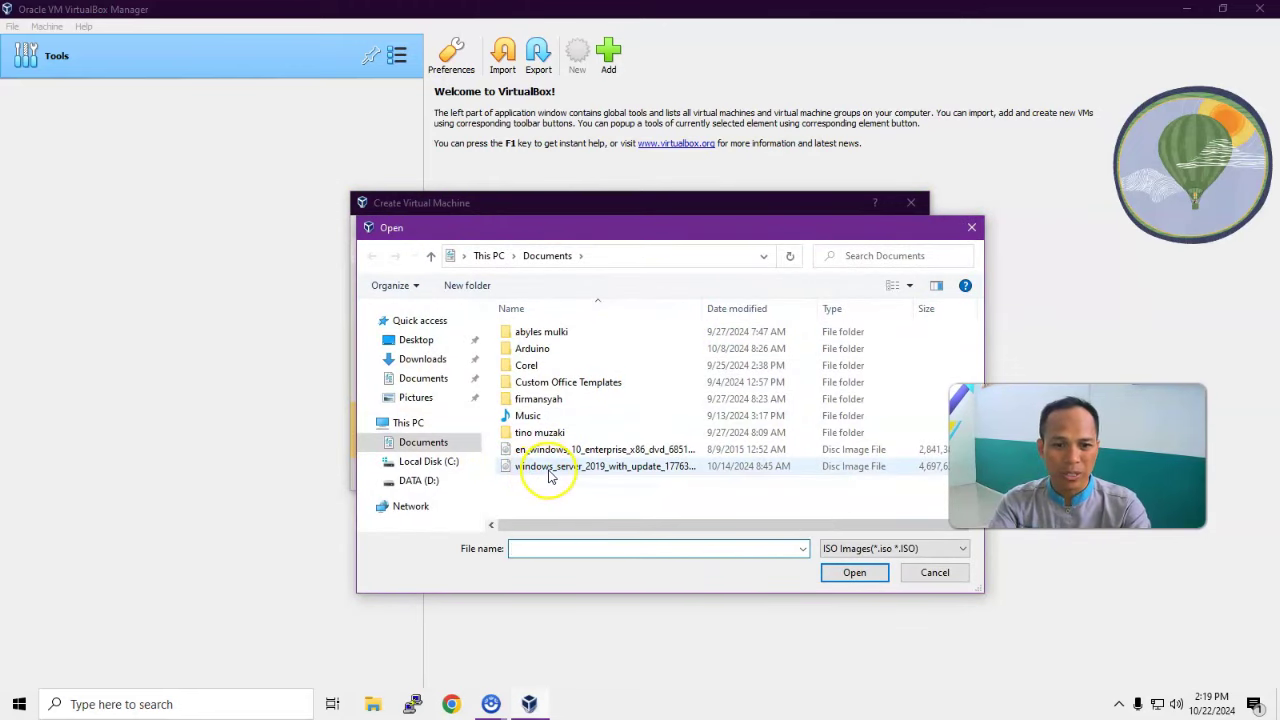
pyautogui.click(528, 470)
pyautogui.click(850, 572)
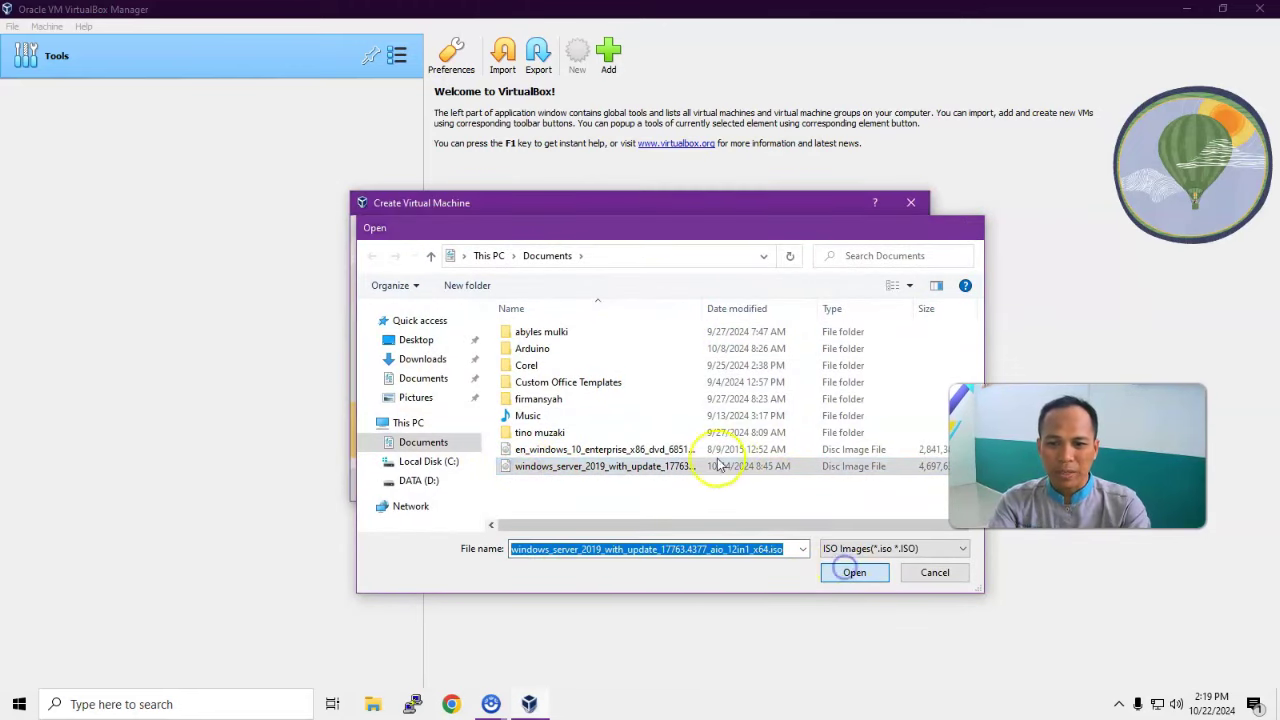
pyautogui.click(525, 420)
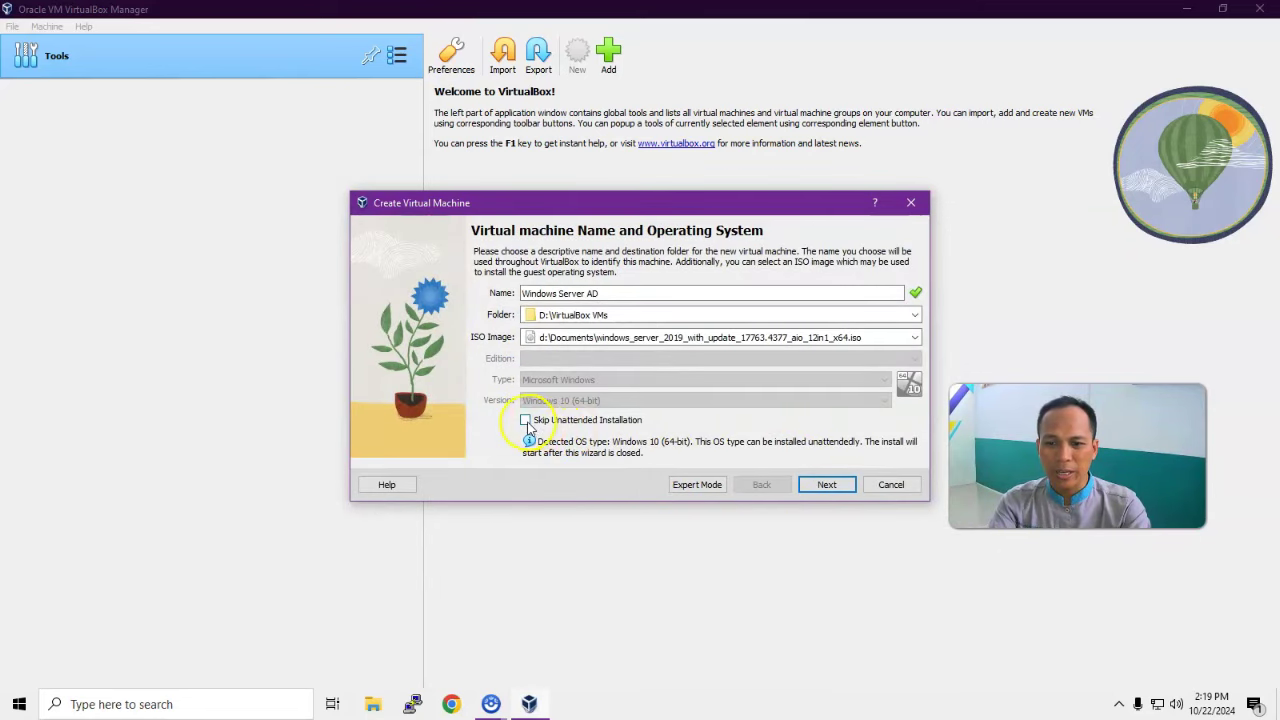
# Step: Set the base memory to 2773 MB and the processors to 2
pyautogui.click(828, 486)
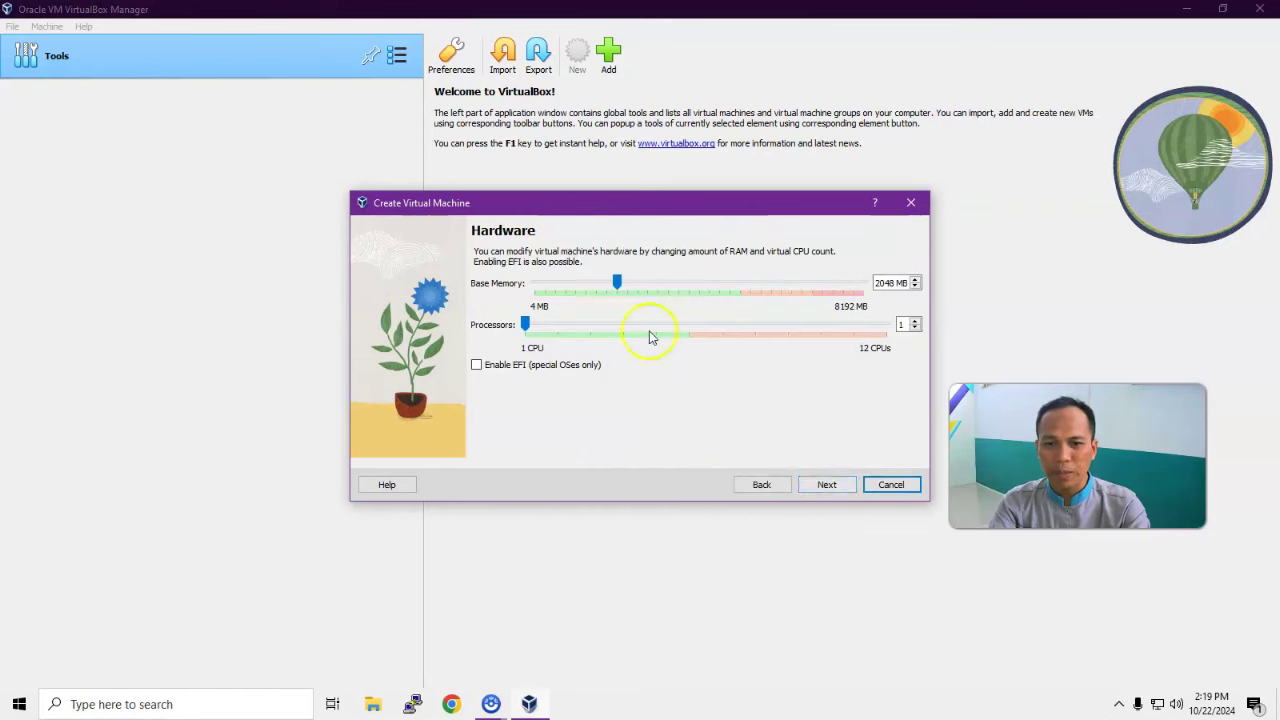
pyautogui.click(618, 288)
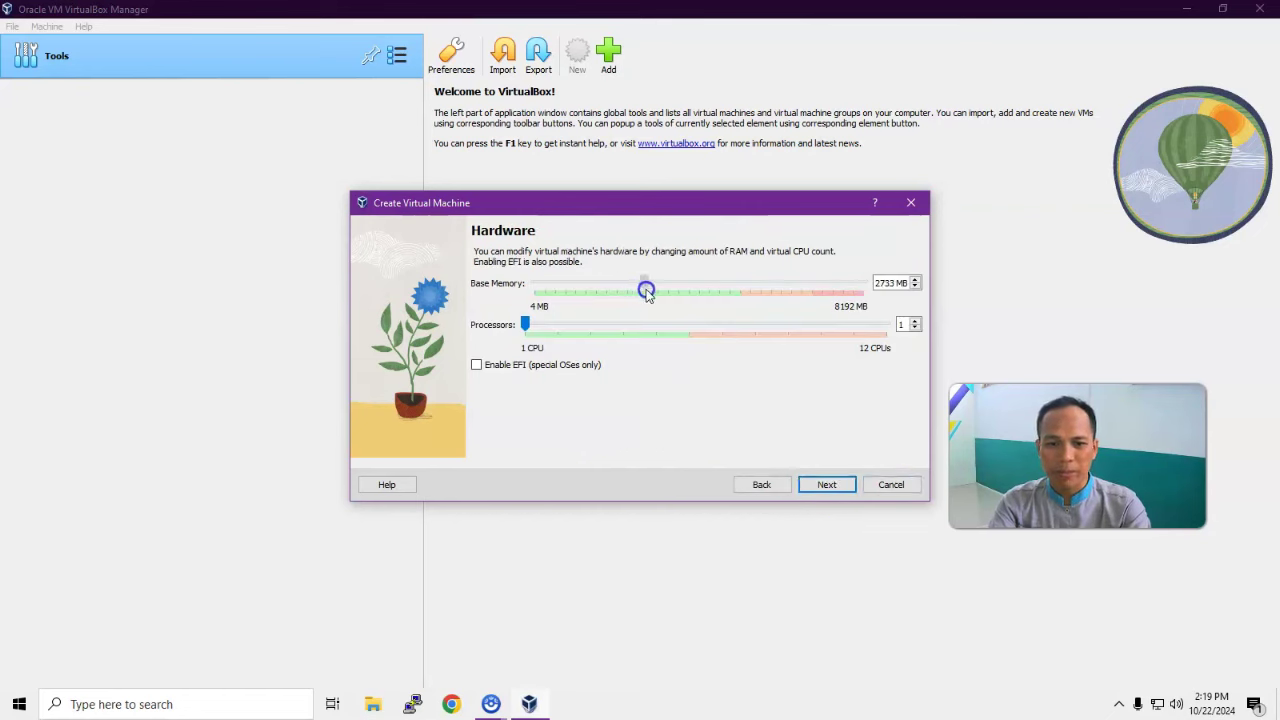
pyautogui.click(524, 325)
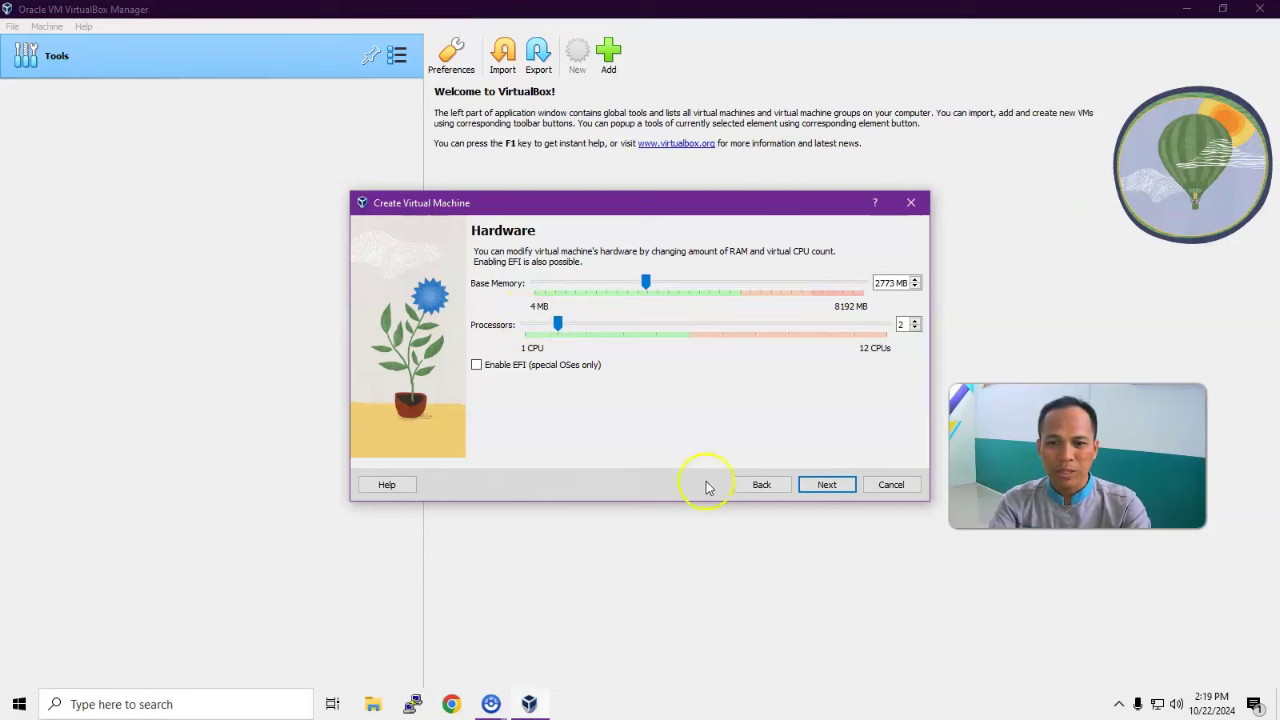
# Step: Size the virtual hard disk at 2.00 TB and finish creating the machine
pyautogui.click(825, 486)
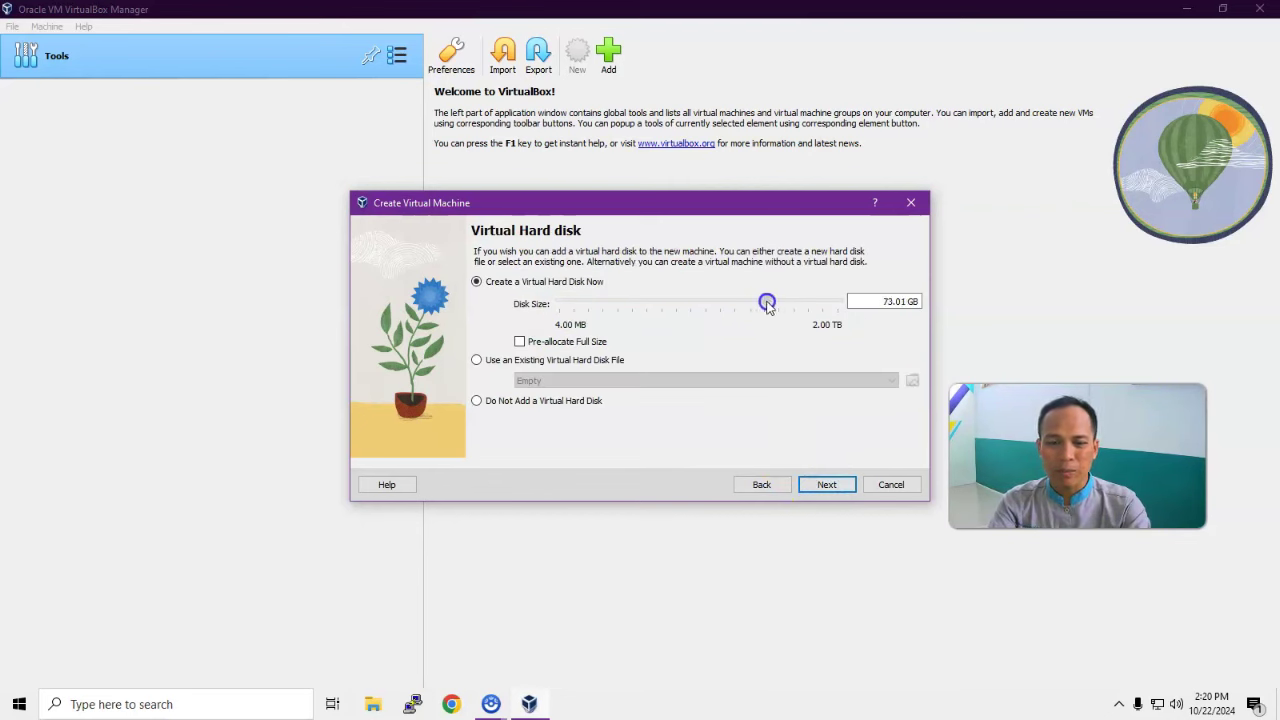
pyautogui.moveTo(811, 312); pyautogui.dragTo(842, 316)
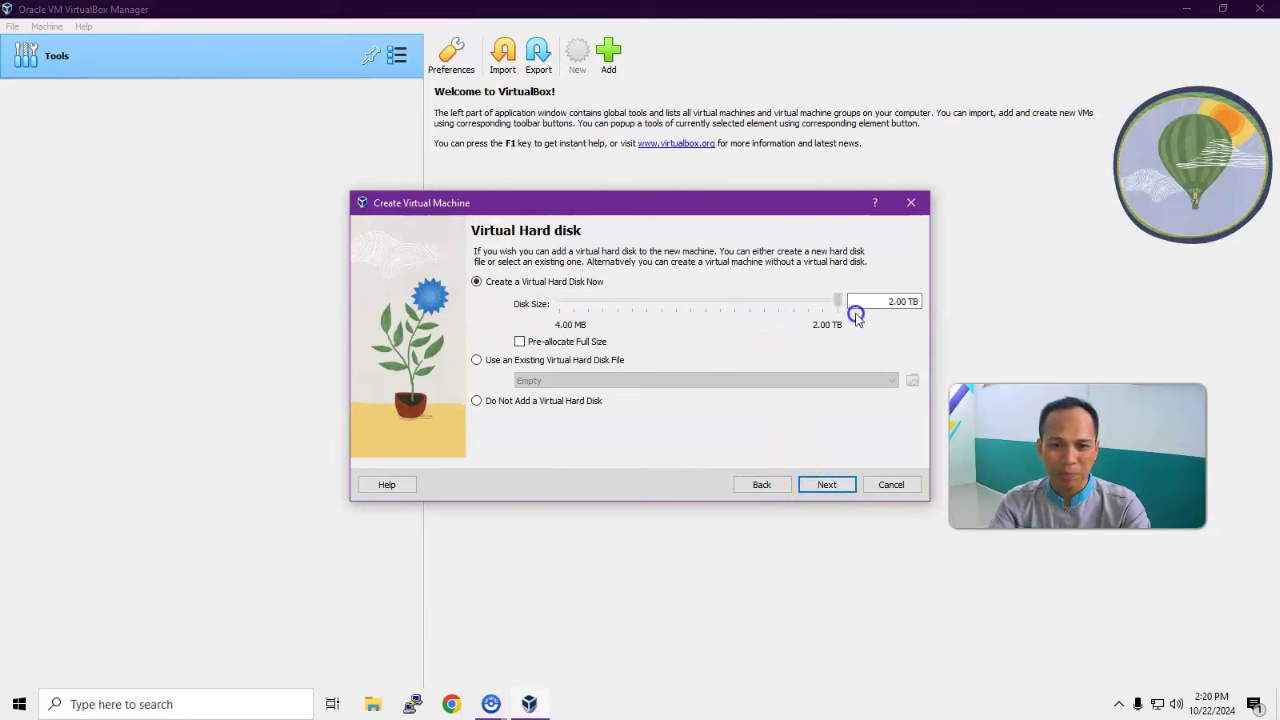
pyautogui.moveTo(882, 311); pyautogui.dragTo(883, 311)
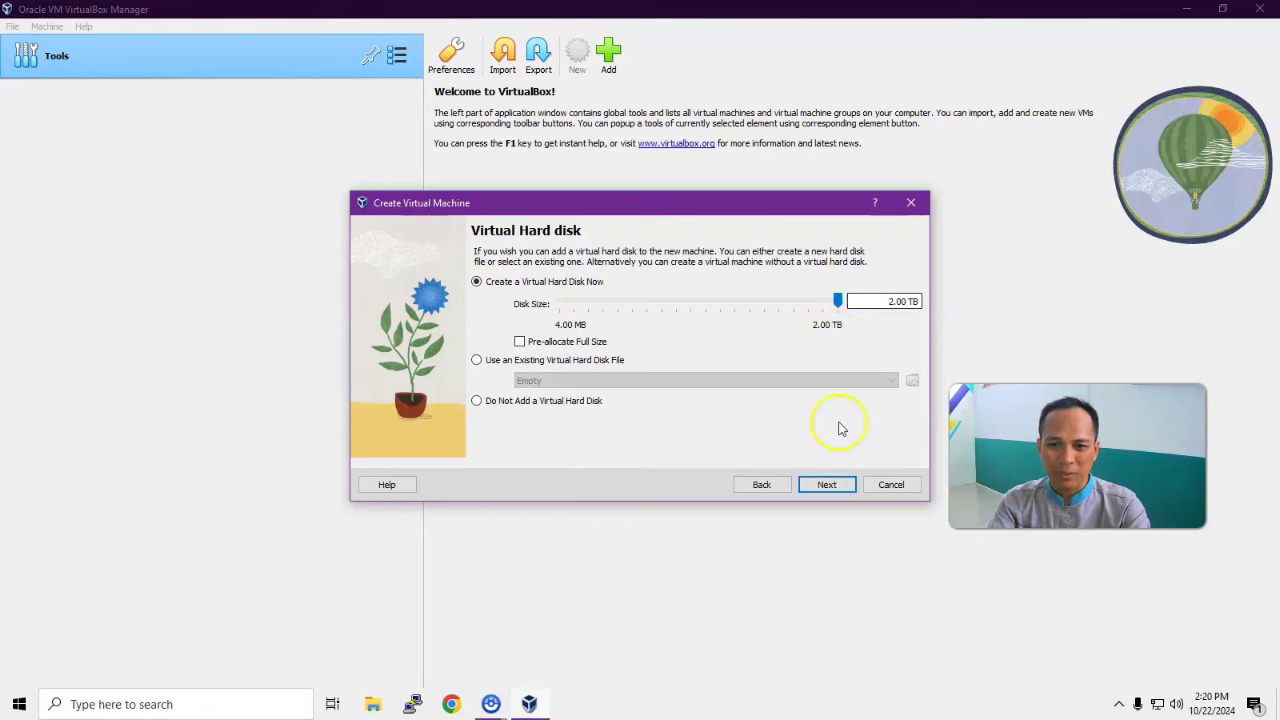
pyautogui.click(828, 484)
pyautogui.click(827, 484)
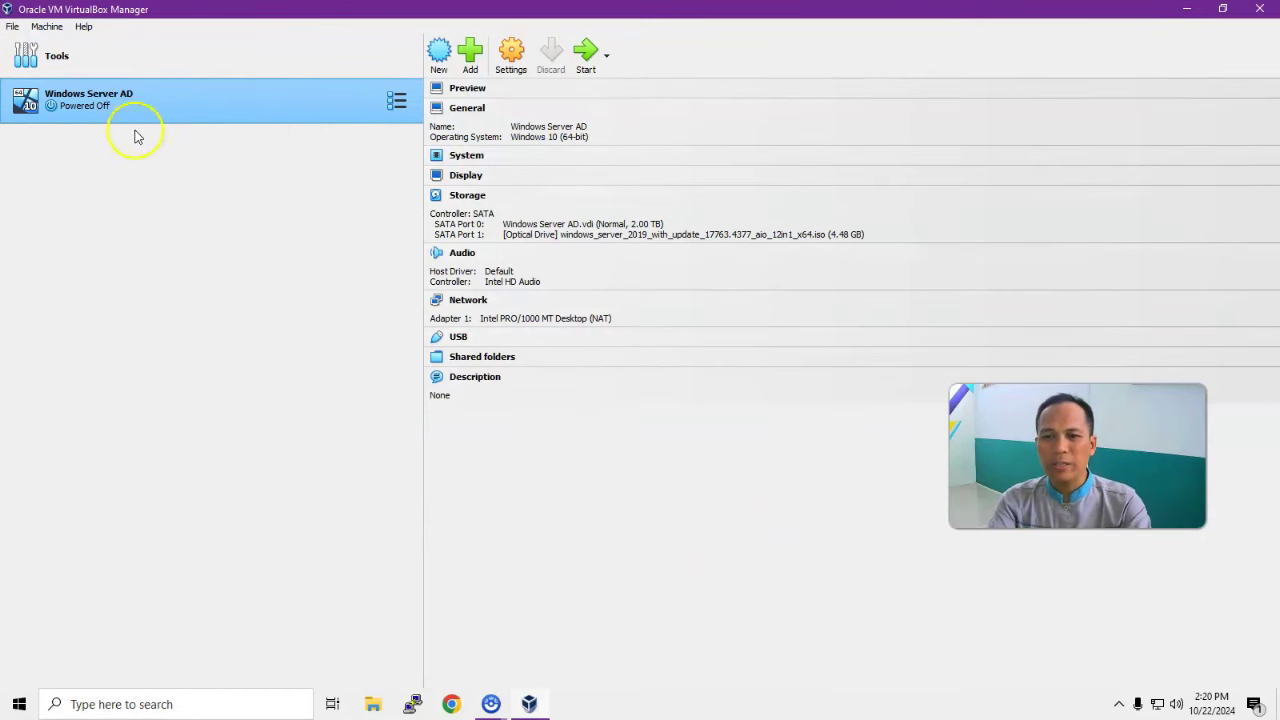
# Step: Put Windows Server AD's adapter 1 on Internal Network 'intnet' and start the machine
pyautogui.click(513, 74)
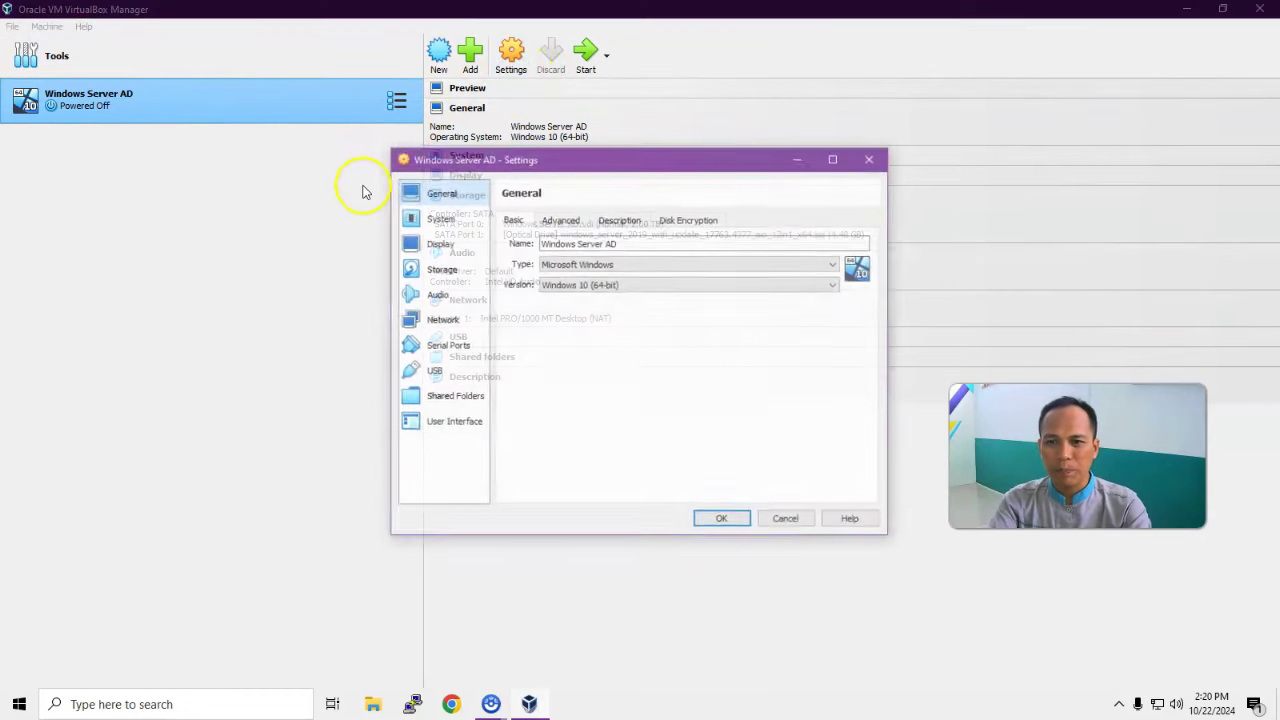
pyautogui.click(441, 321)
pyautogui.click(724, 261)
pyautogui.click(698, 295)
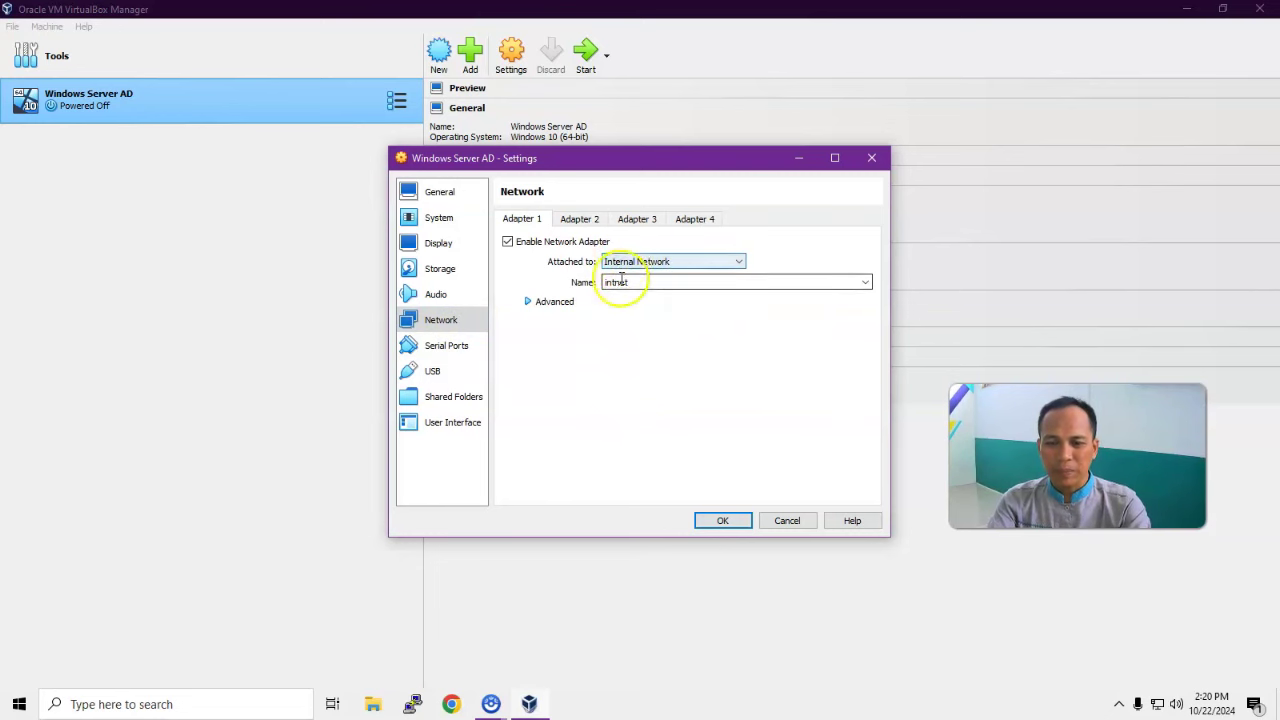
pyautogui.click(723, 521)
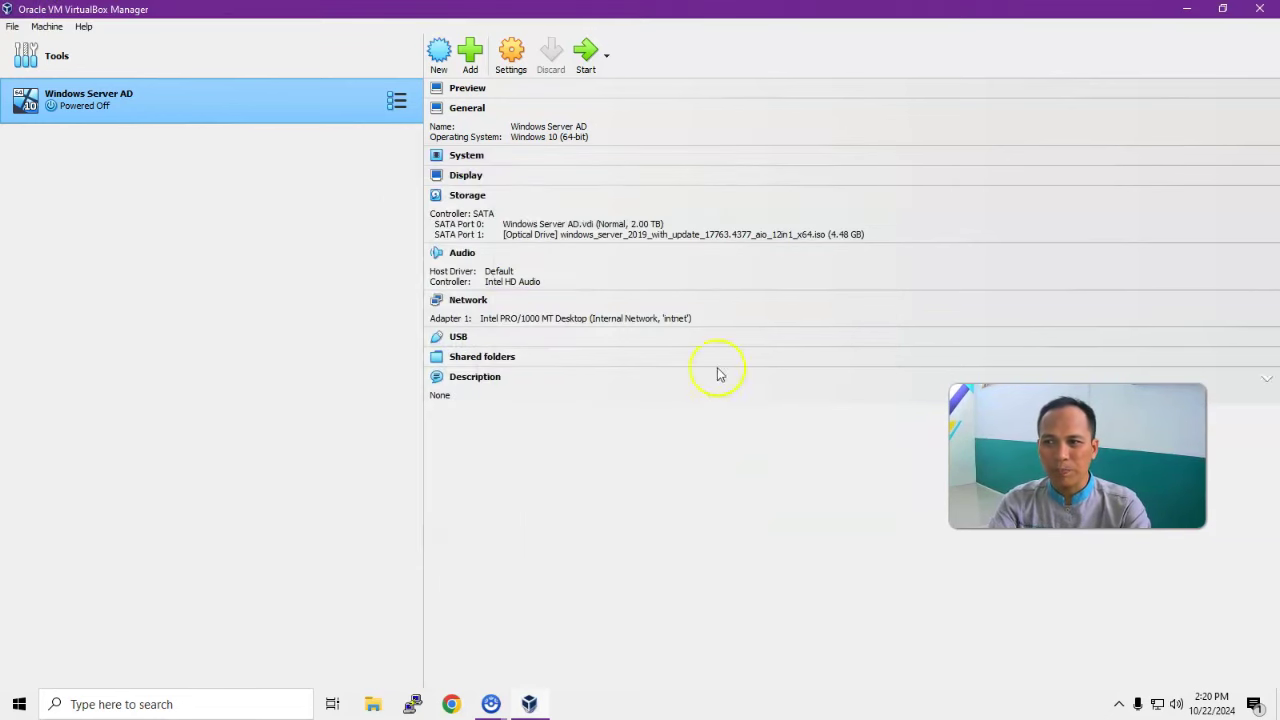
pyautogui.click(586, 55)
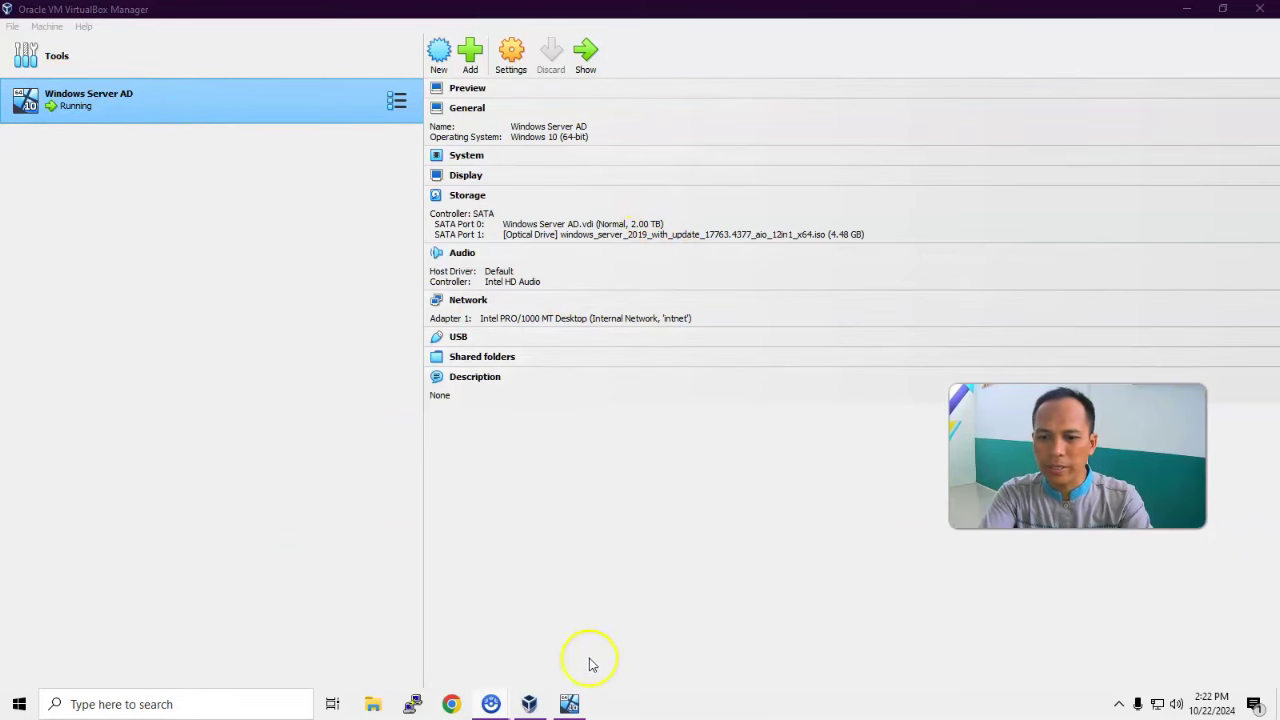
# Step: Bring the server VM window forward, move it left, and dismiss the mouse and keyboard notices
pyautogui.click(578, 704)
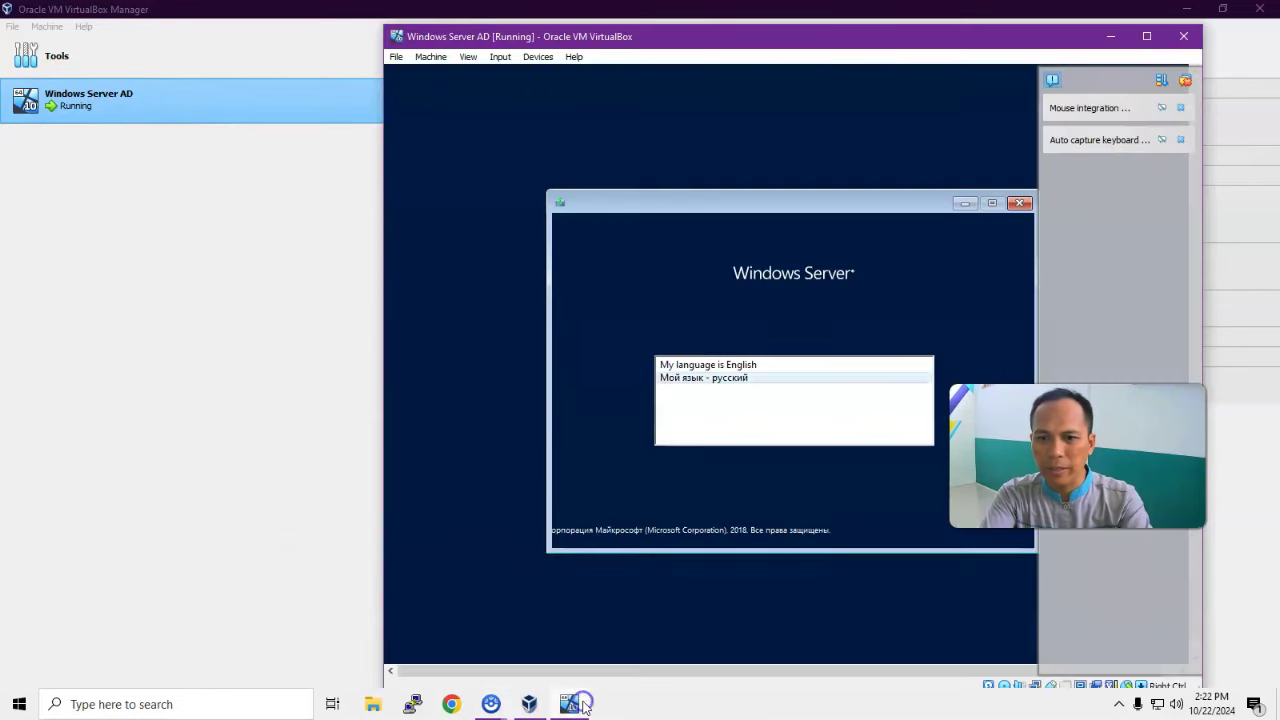
pyautogui.moveTo(982, 40); pyautogui.dragTo(801, 49)
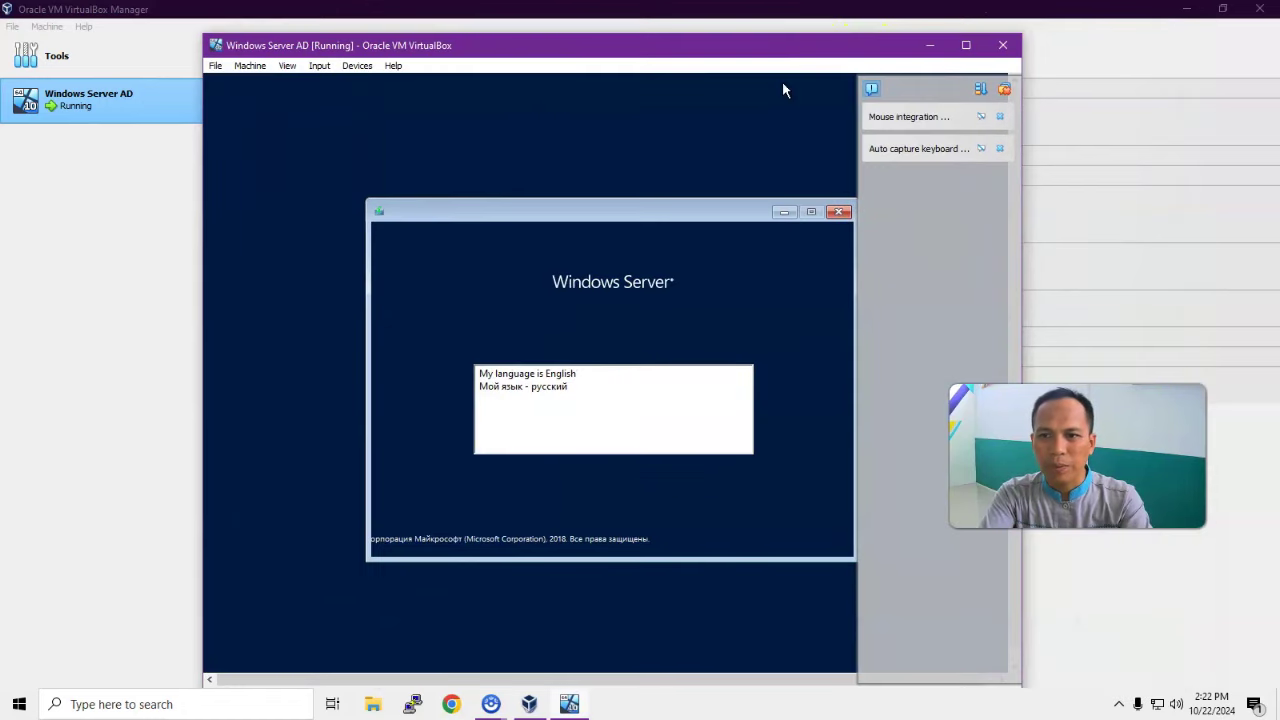
pyautogui.click(999, 117)
pyautogui.click(999, 117)
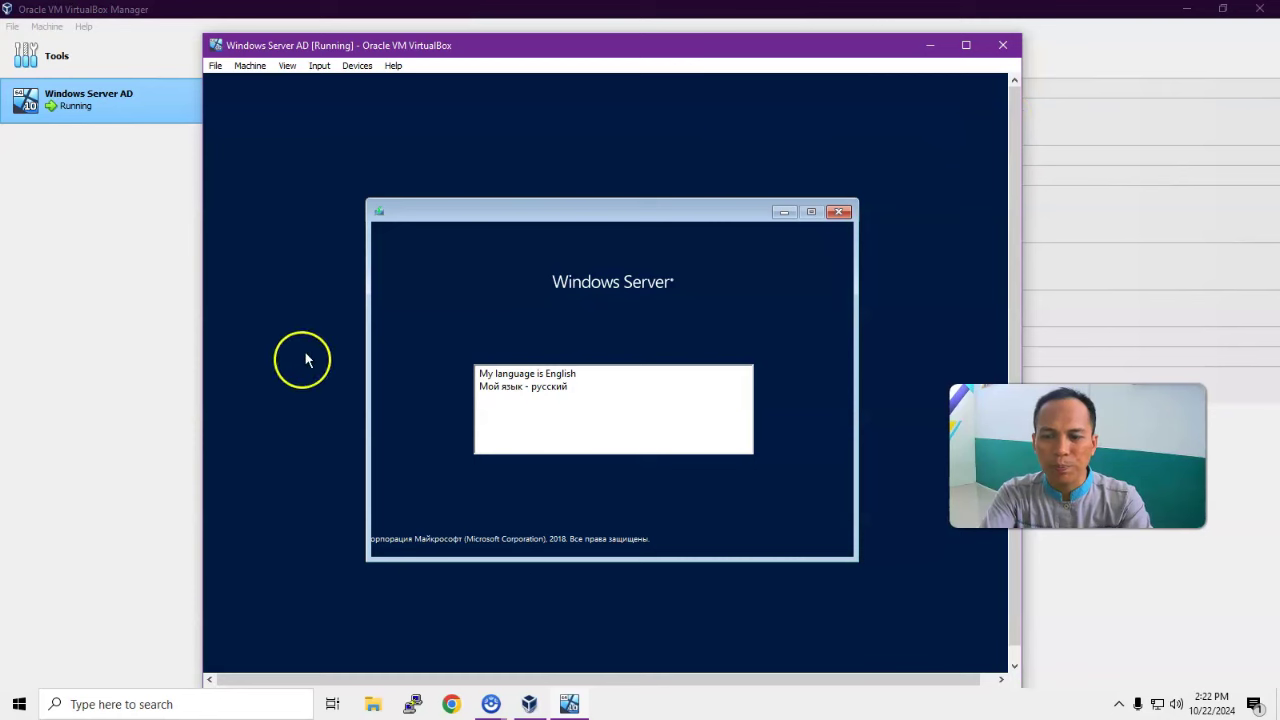
# Step: Keep English as the setup language and choose Install now
pyautogui.click(526, 376)
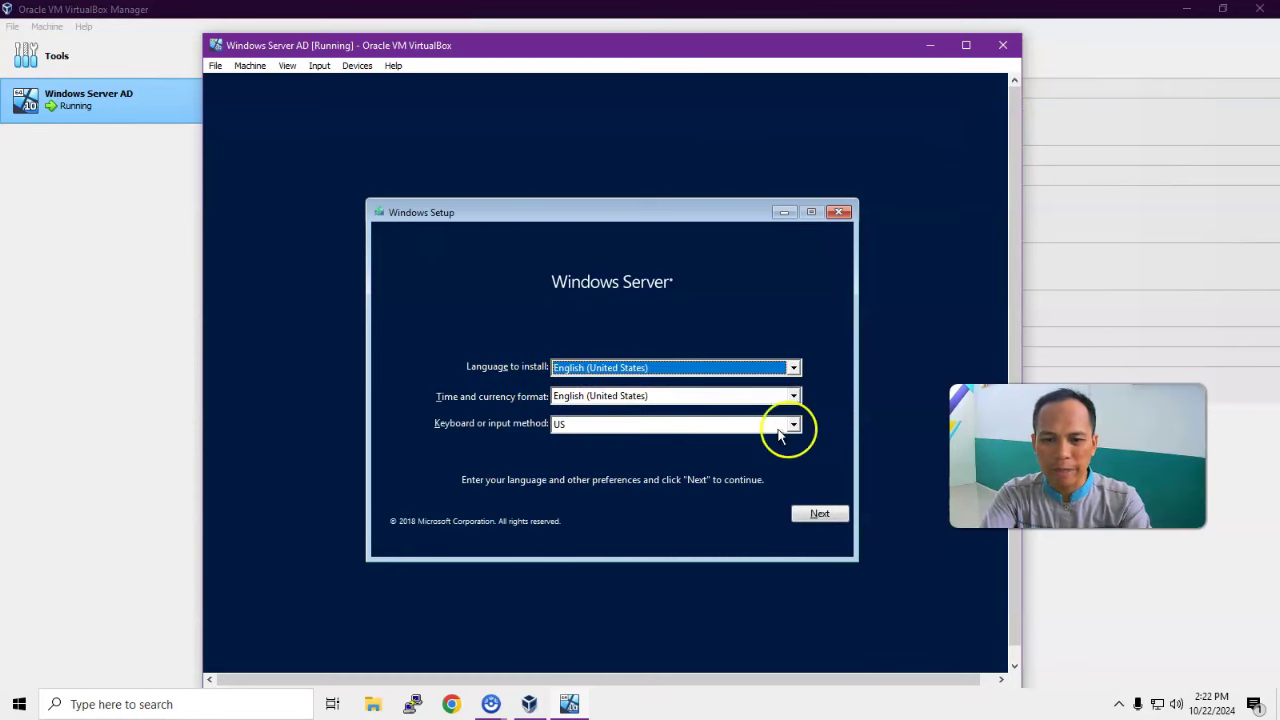
pyautogui.click(820, 514)
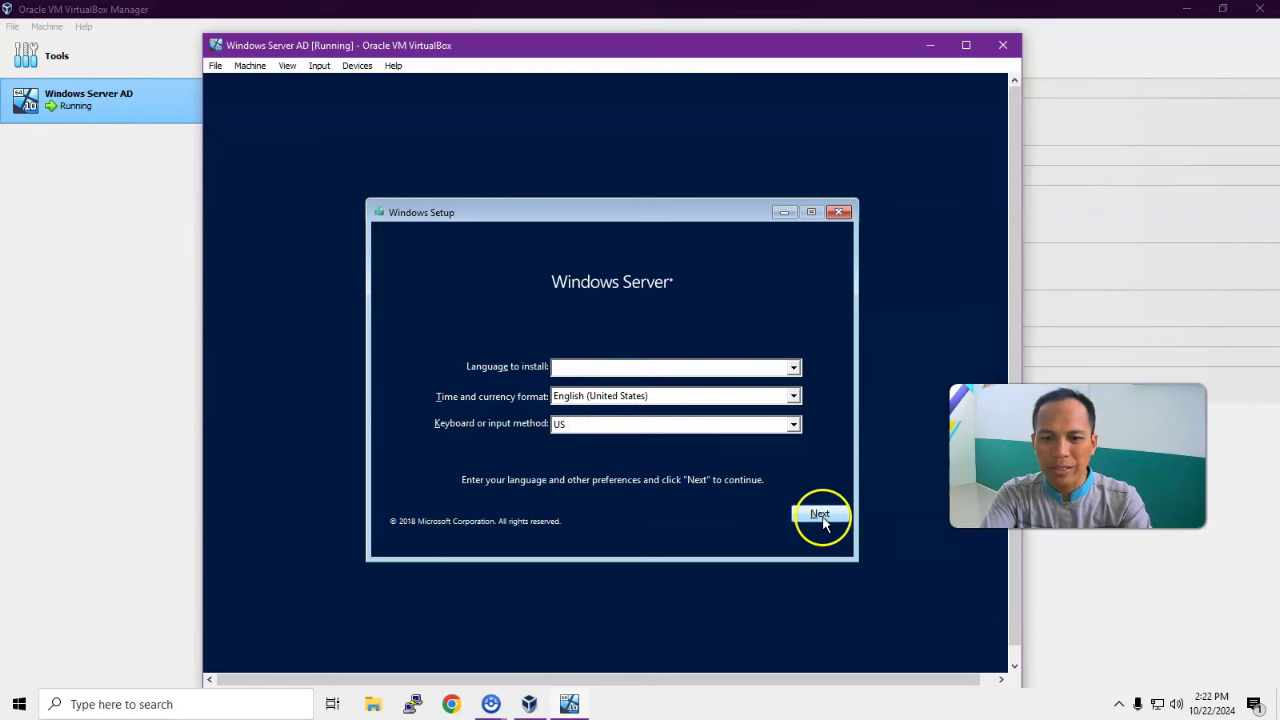
pyautogui.click(600, 388)
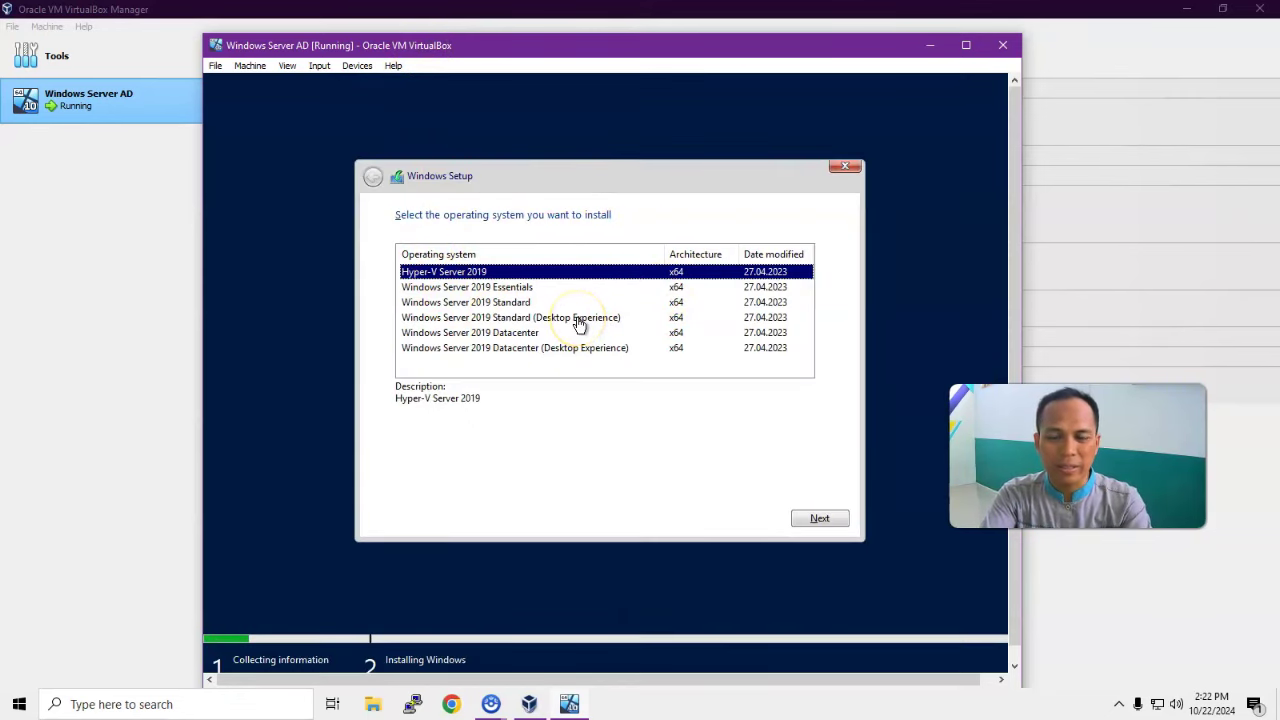
# Step: Choose Windows Server 2019 Standard (Desktop Experience), accept the license, and custom-install onto Drive 0
pyautogui.click(502, 320)
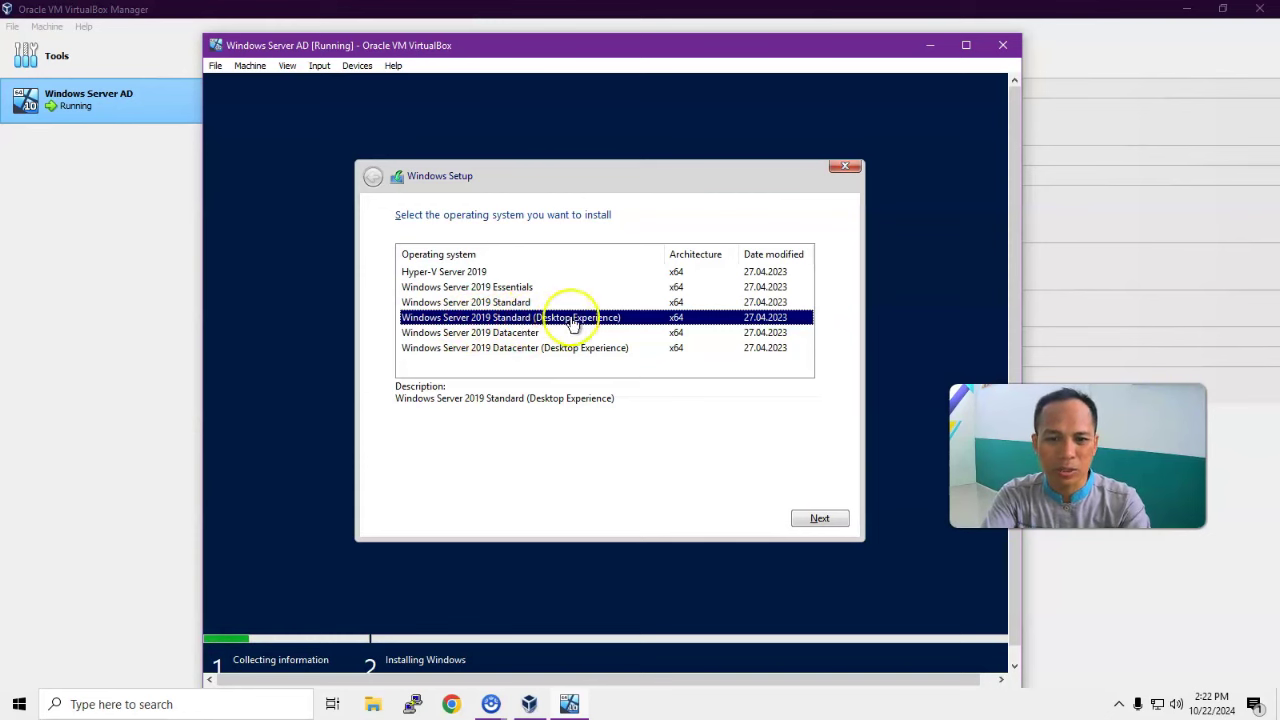
pyautogui.click(820, 518)
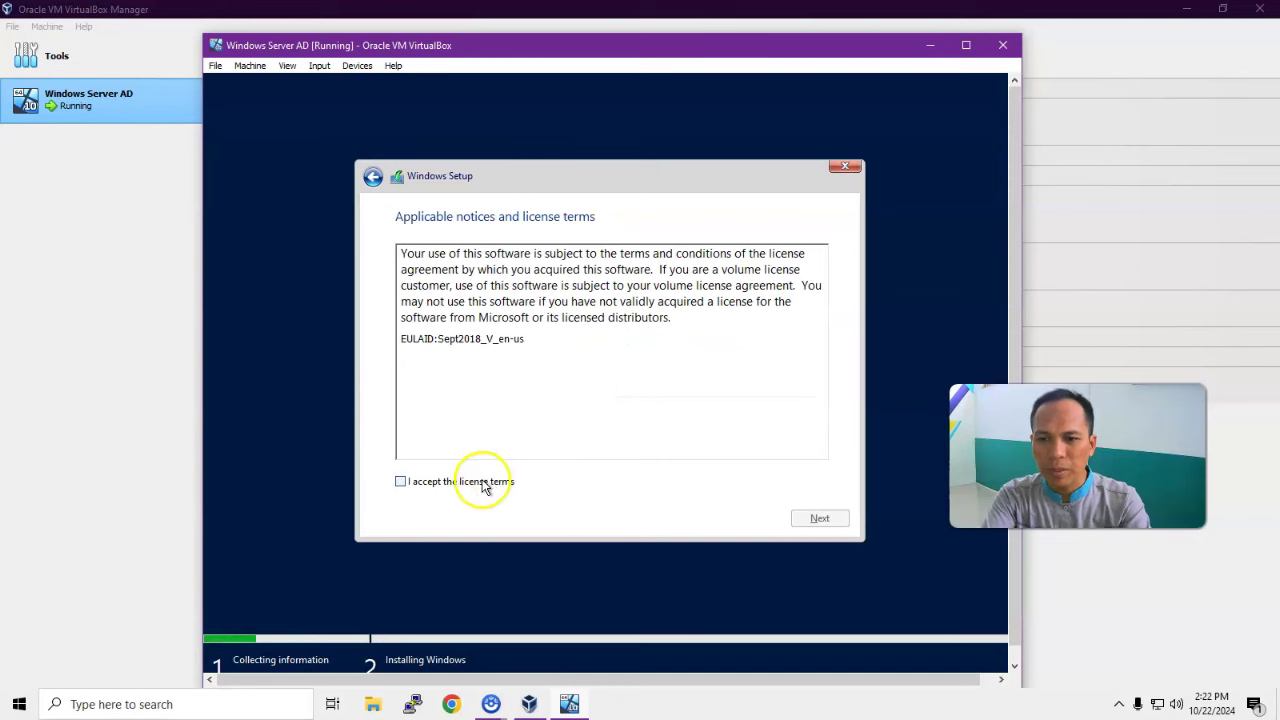
pyautogui.click(835, 521)
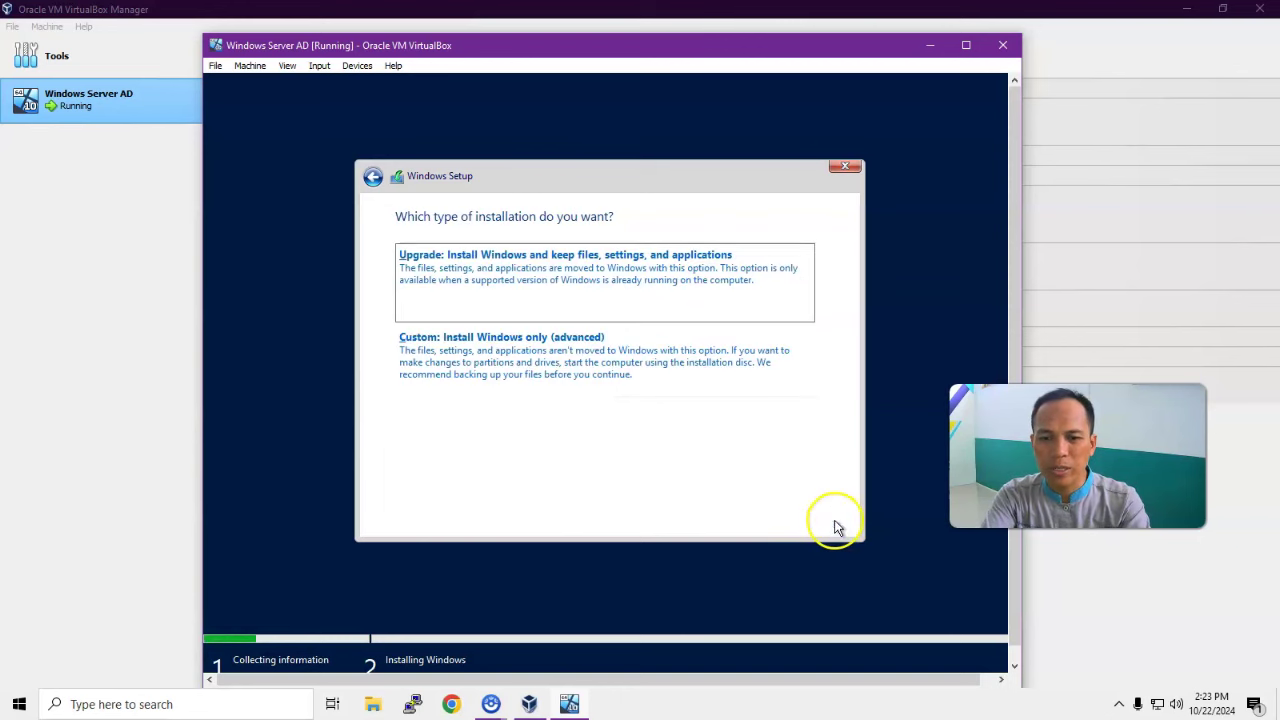
pyautogui.click(447, 366)
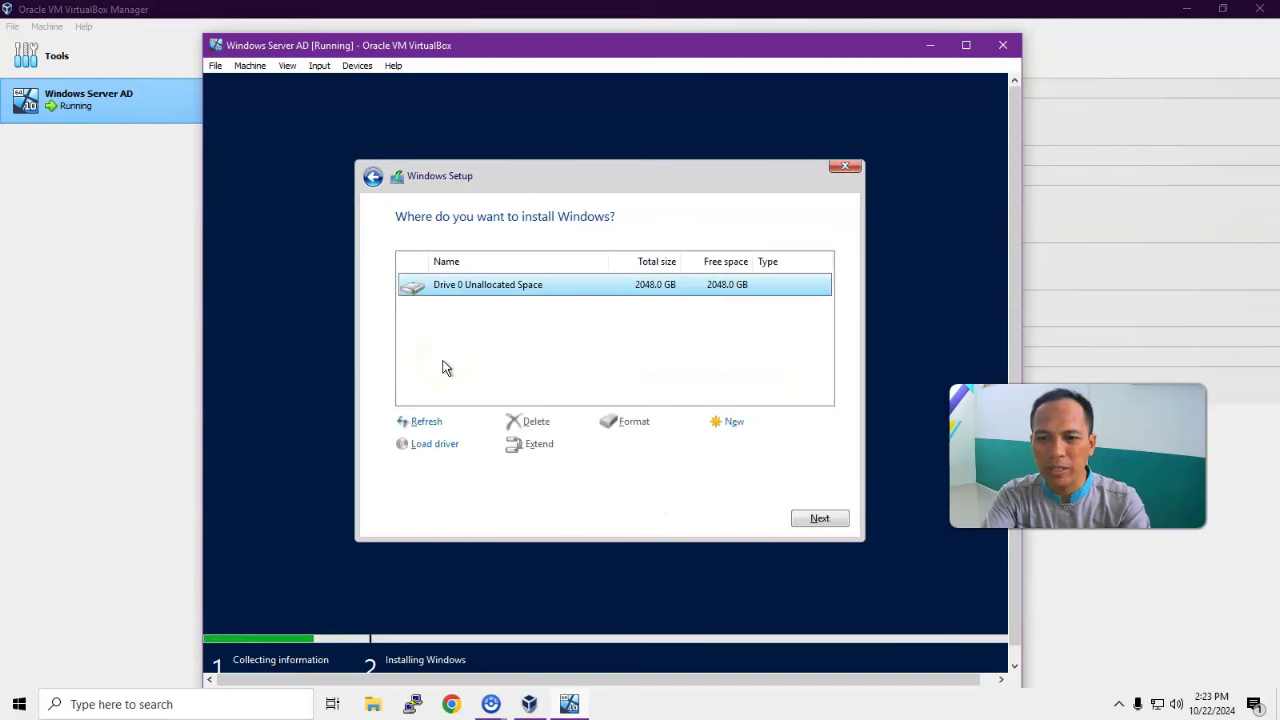
pyautogui.click(820, 520)
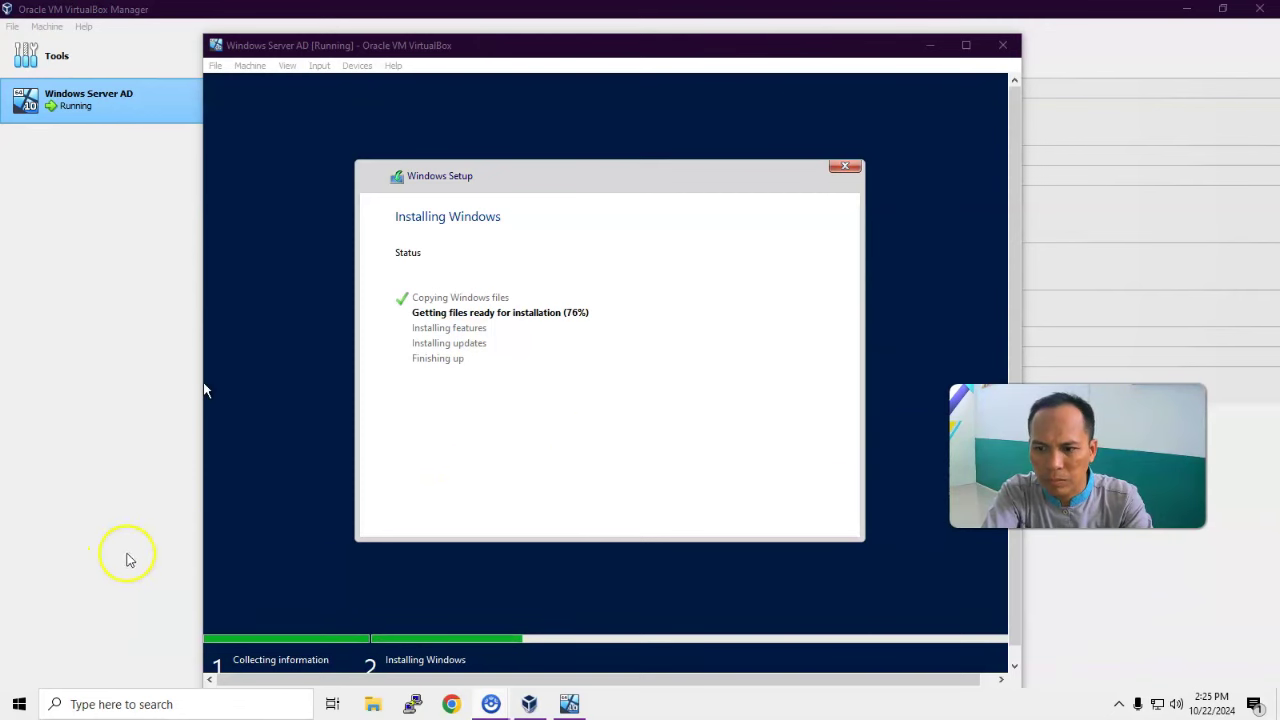
# Step: Wait for Windows Setup to finish installing until the restart countdown appears
pyautogui.click(322, 523)
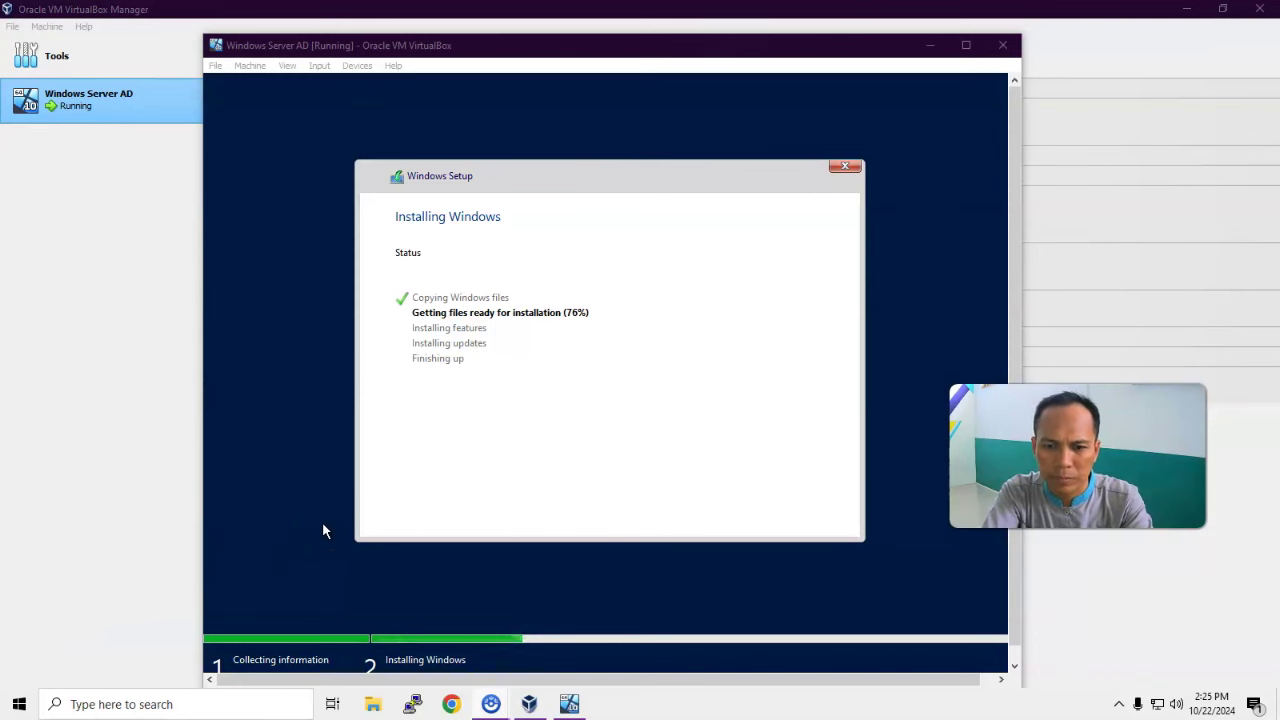
pyautogui.click(297, 515)
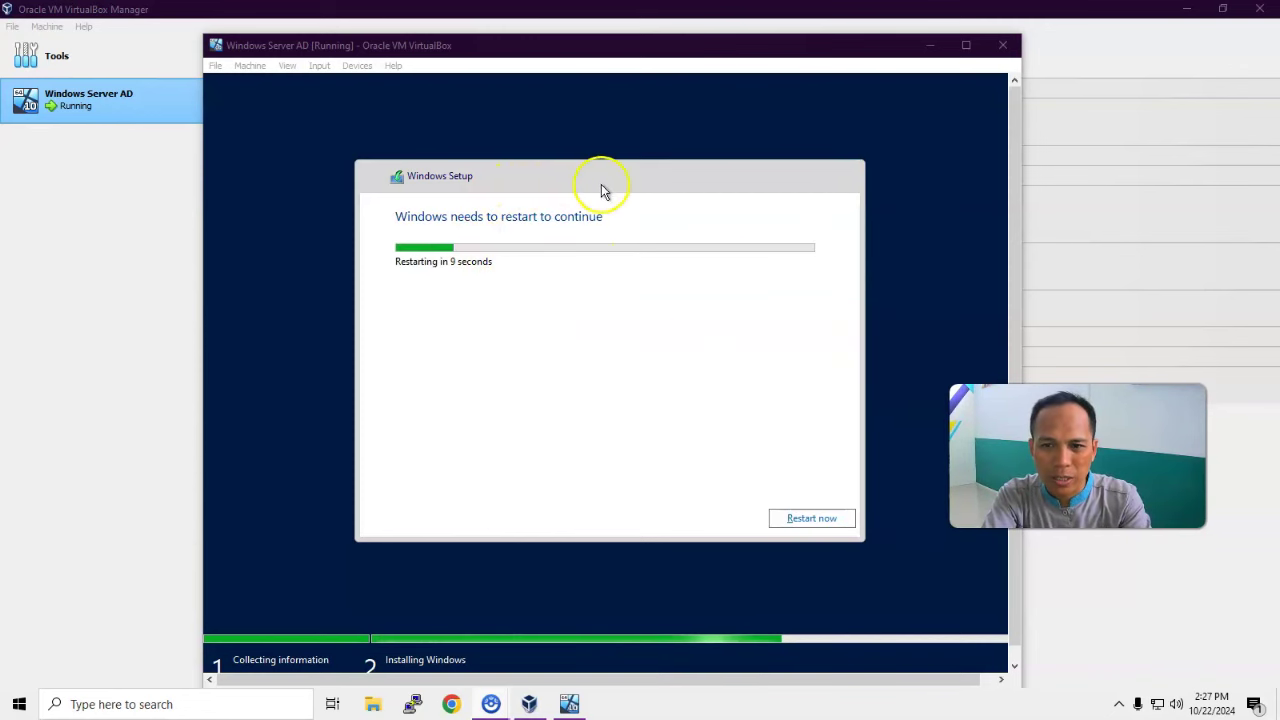
# Step: Choose Restart now and wait for the server VM to reboot to the Windows logo
pyautogui.click(805, 519)
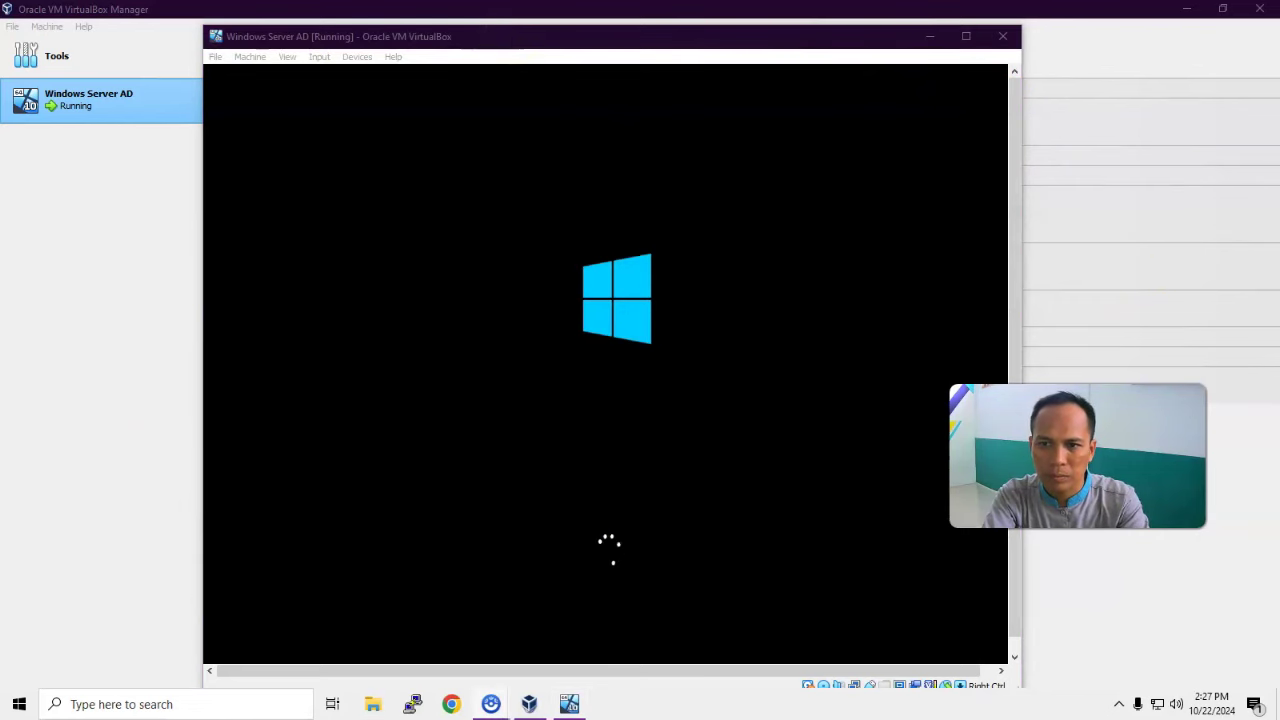
pyautogui.click(422, 42)
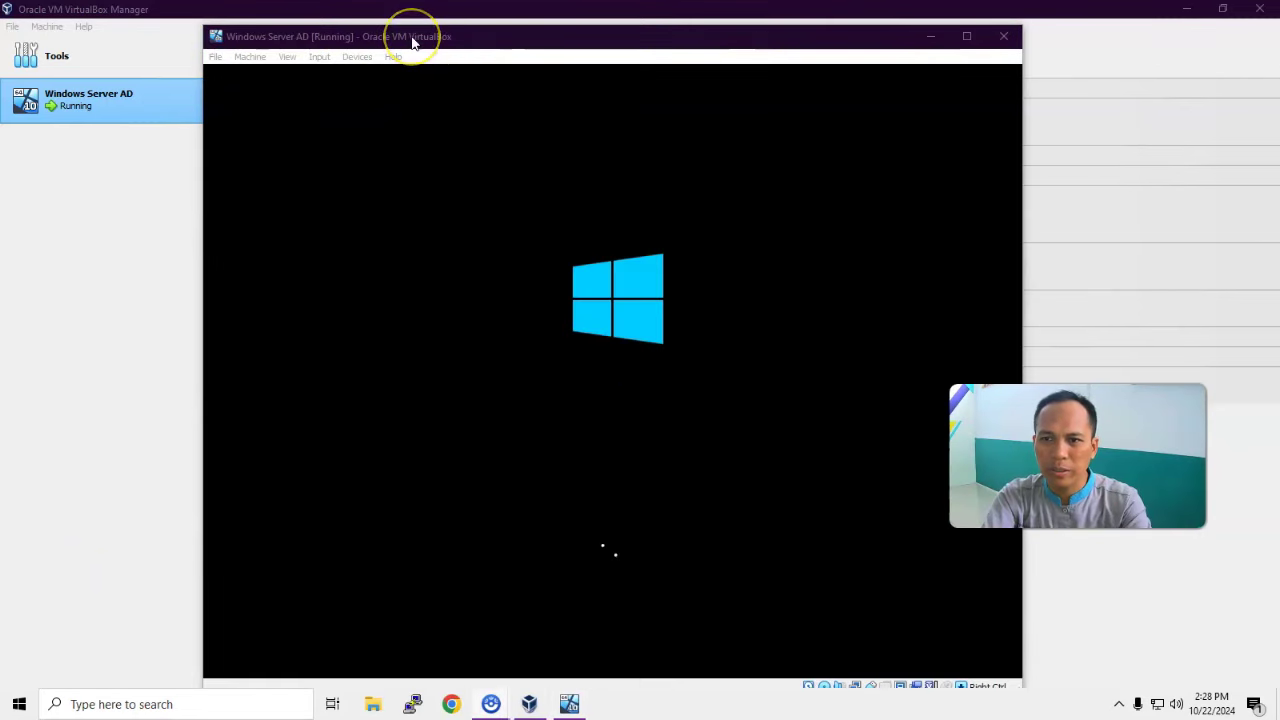
pyautogui.click(413, 42)
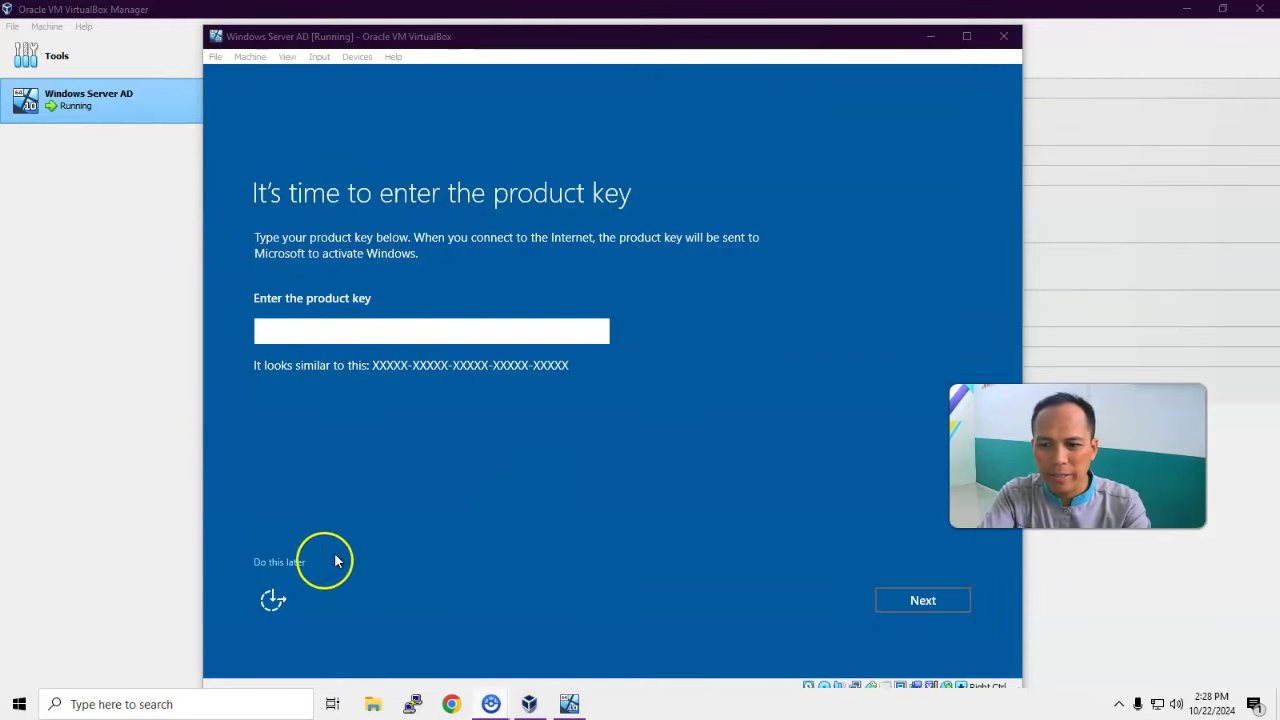
# Step: Defer the product key, enter and confirm the Administrator password, and finish setup
pyautogui.click(263, 566)
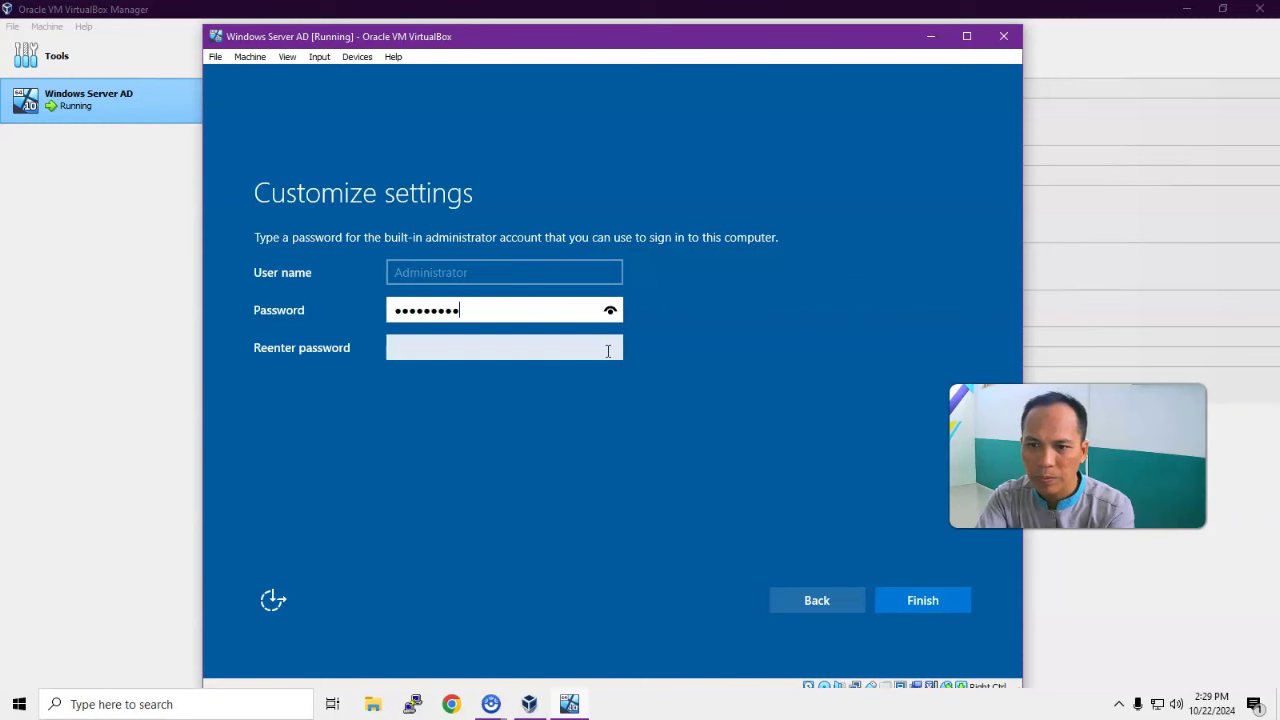
pyautogui.write('•')
pyautogui.click(607, 351)
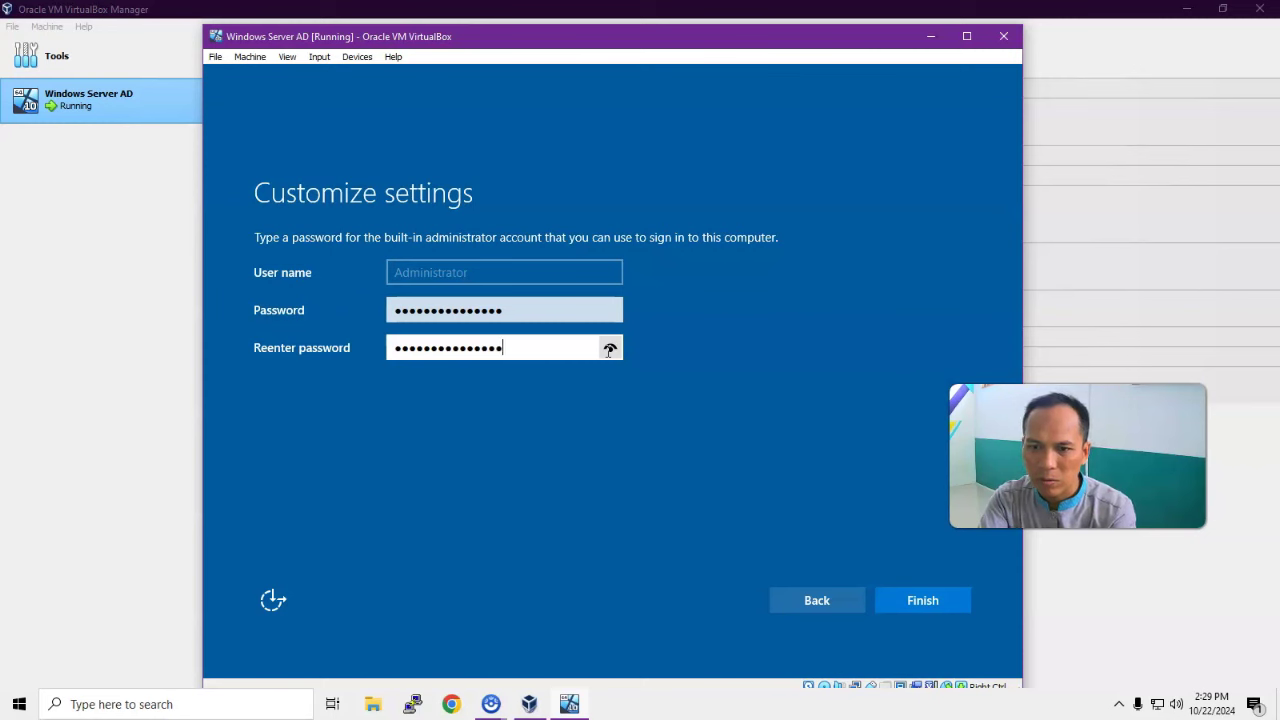
pyautogui.click(657, 385)
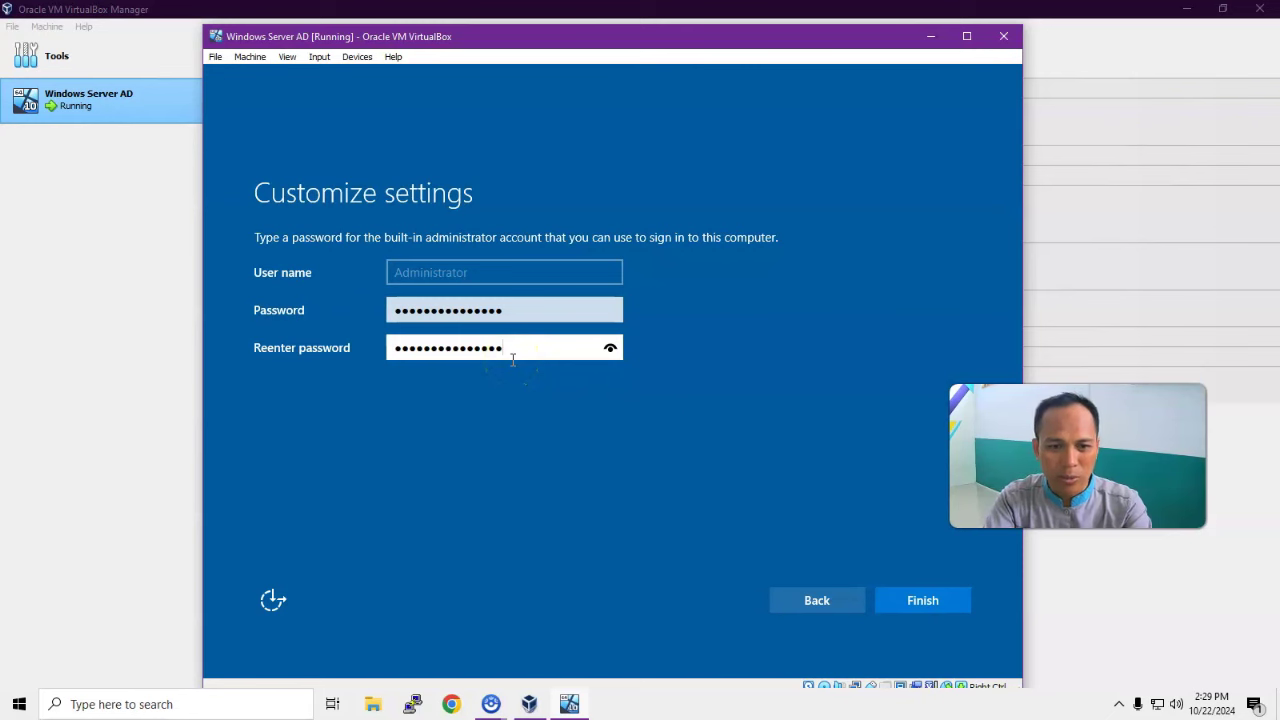
pyautogui.click(941, 604)
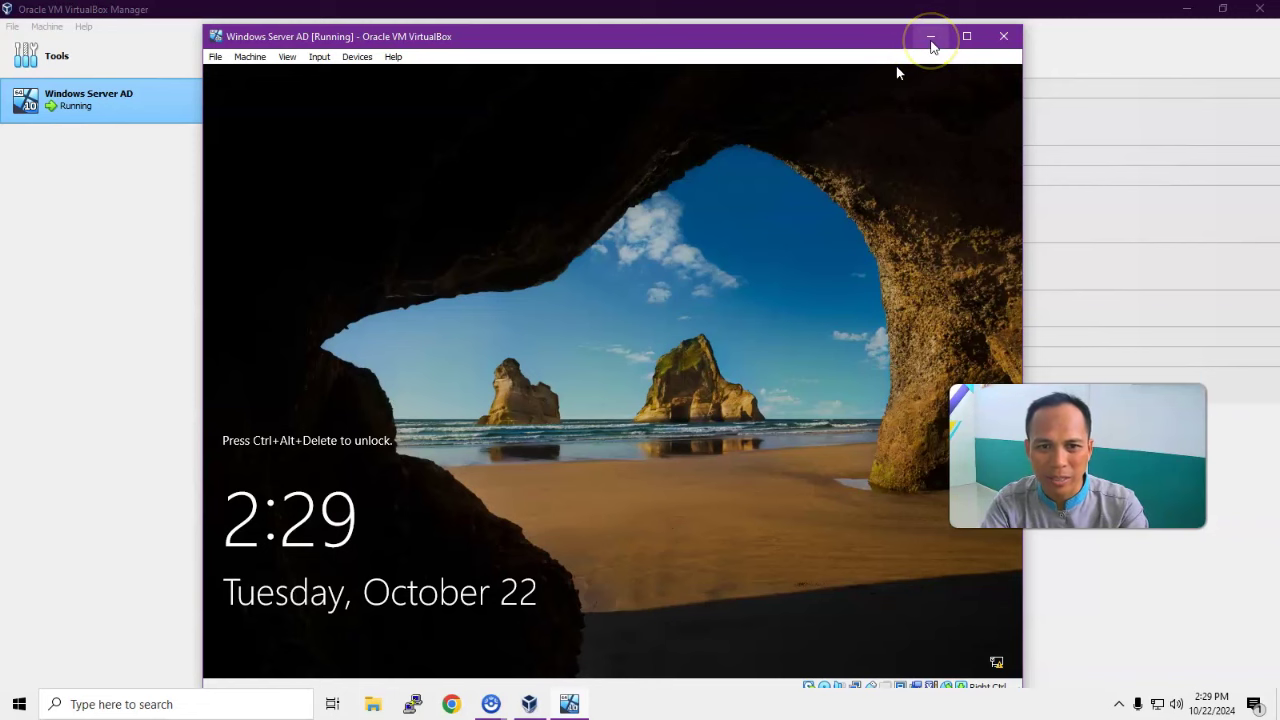
# Step: Create a new machine named Windows 10 with the Windows 10 Enterprise ISO, skipping unattended installation
pyautogui.click(931, 46)
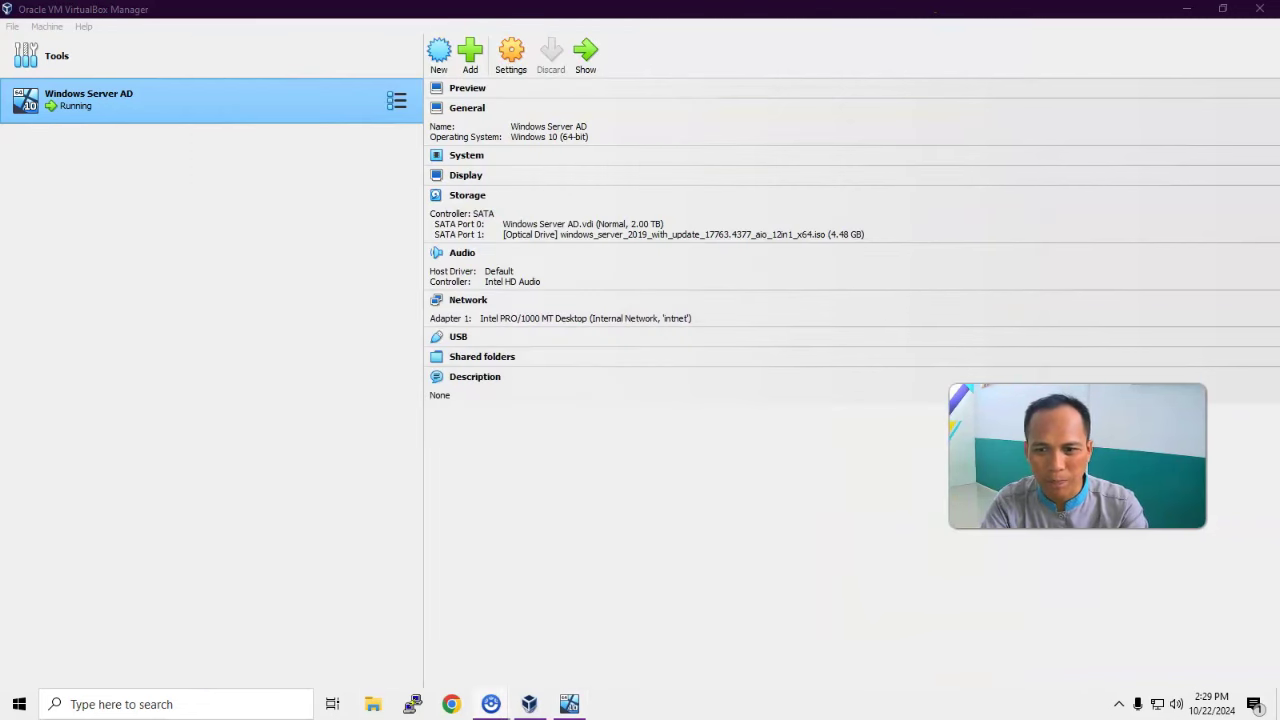
pyautogui.click(439, 56)
pyautogui.write('Windows 10')
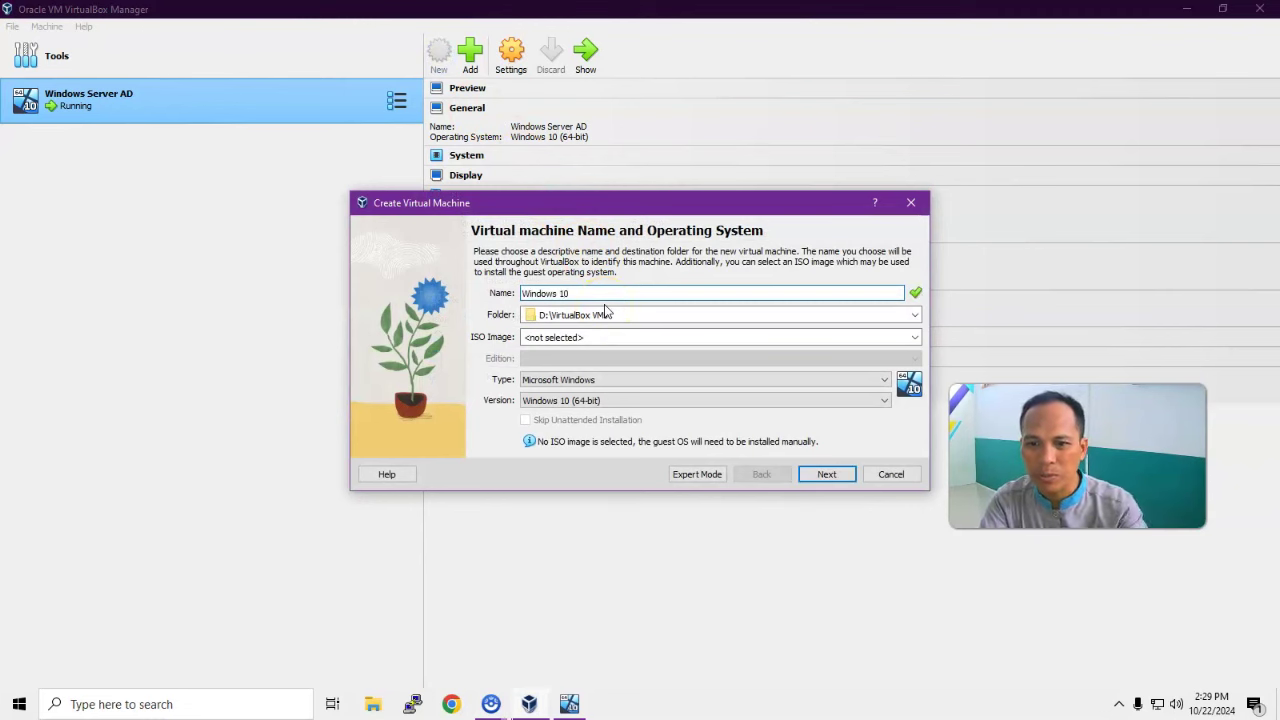
pyautogui.click(563, 338)
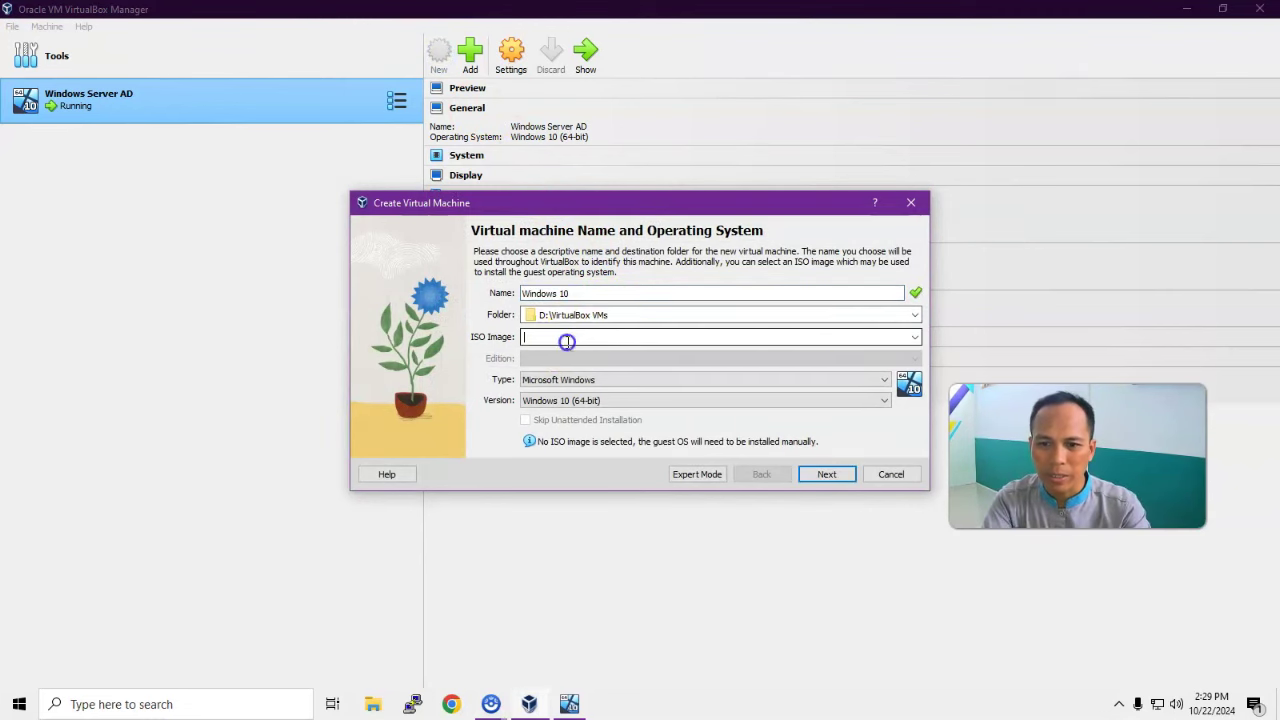
pyautogui.click(915, 338)
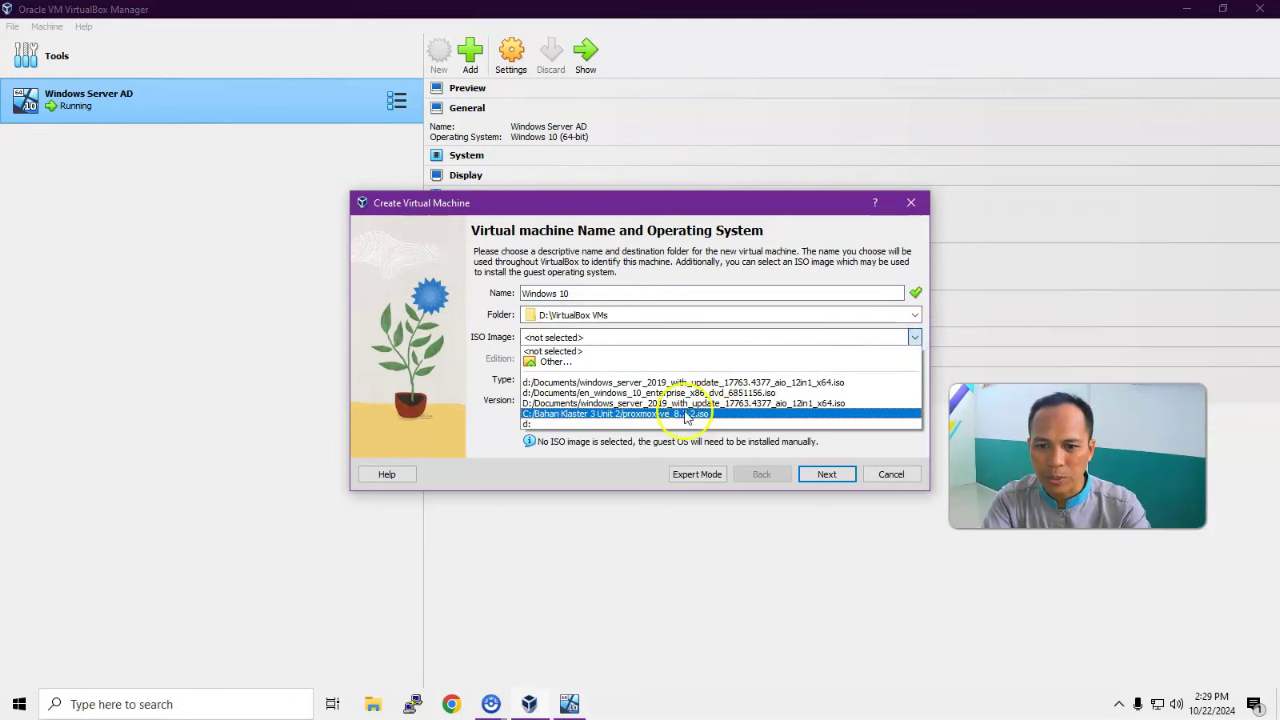
pyautogui.click(679, 394)
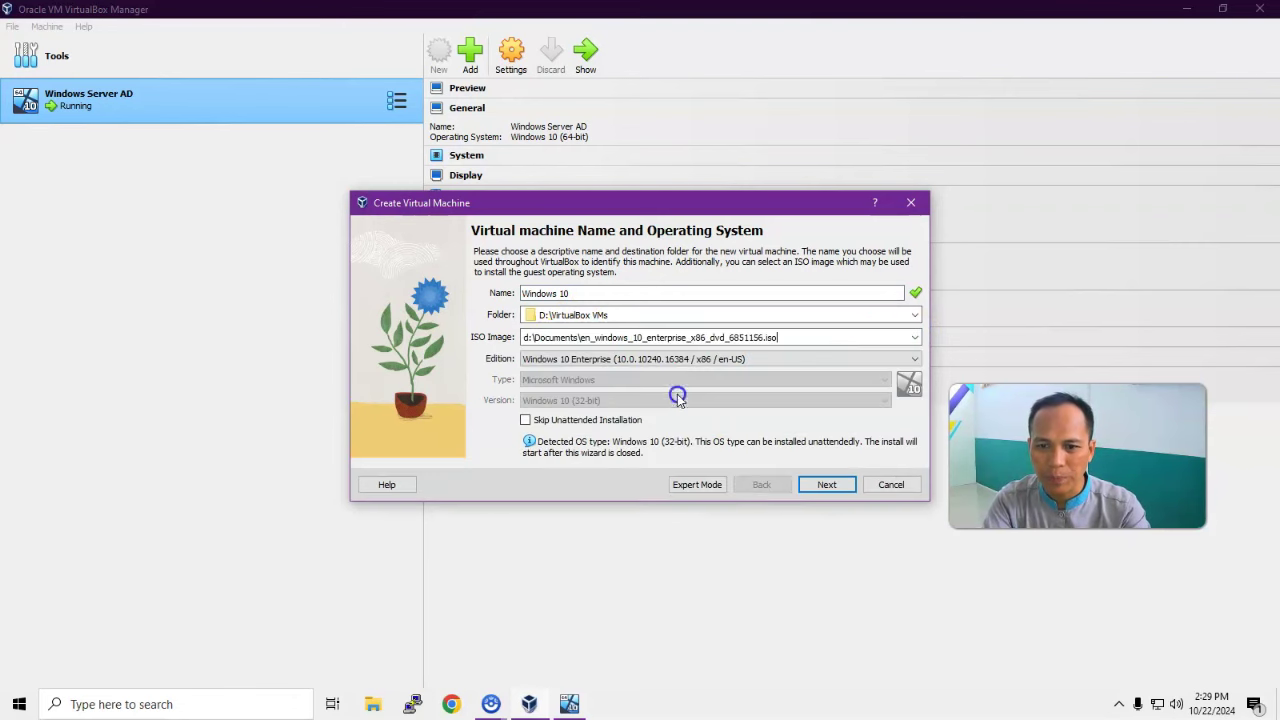
pyautogui.click(525, 420)
pyautogui.click(916, 339)
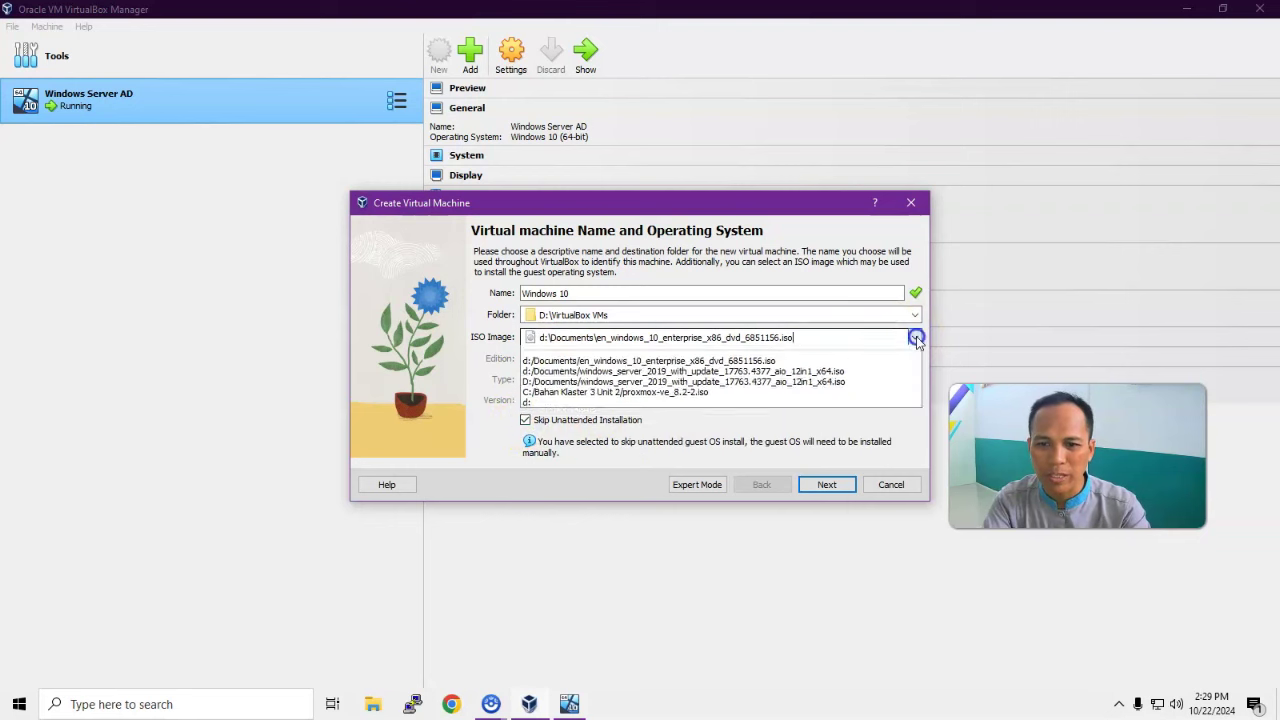
pyautogui.click(485, 420)
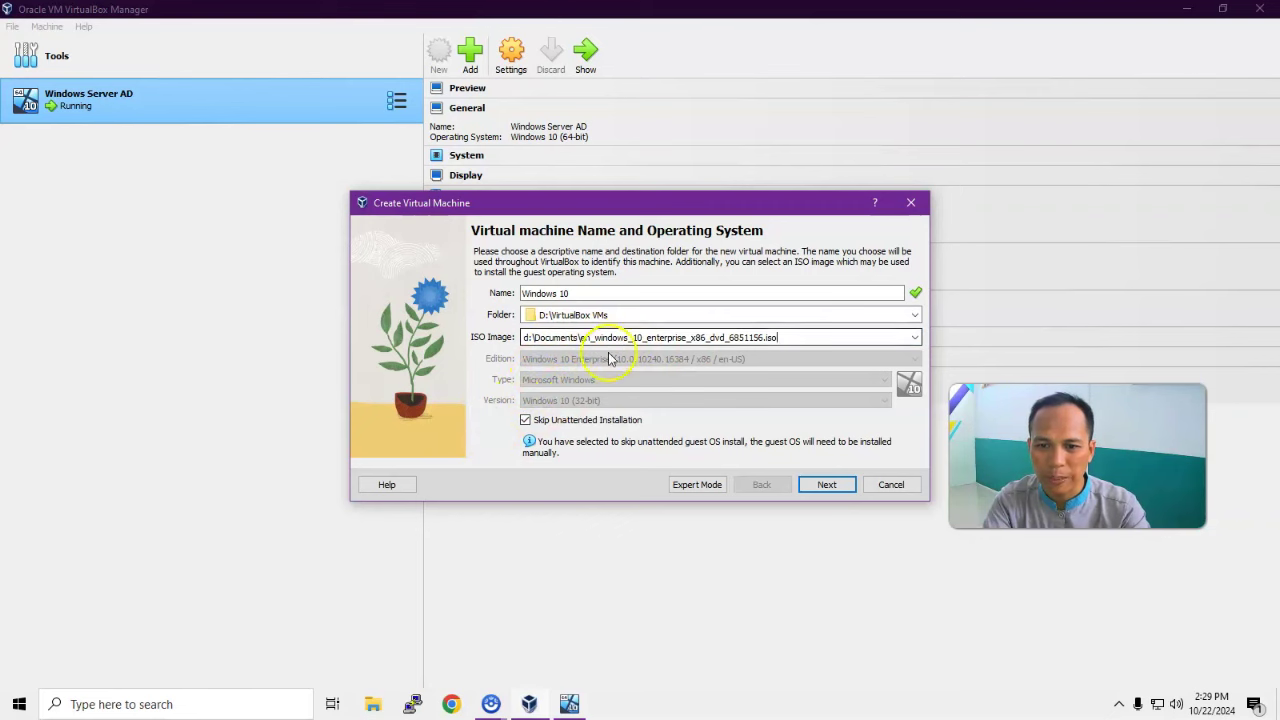
# Step: Give it about 2156 MB base memory, keep the 50 GB disk, and finish
pyautogui.click(822, 488)
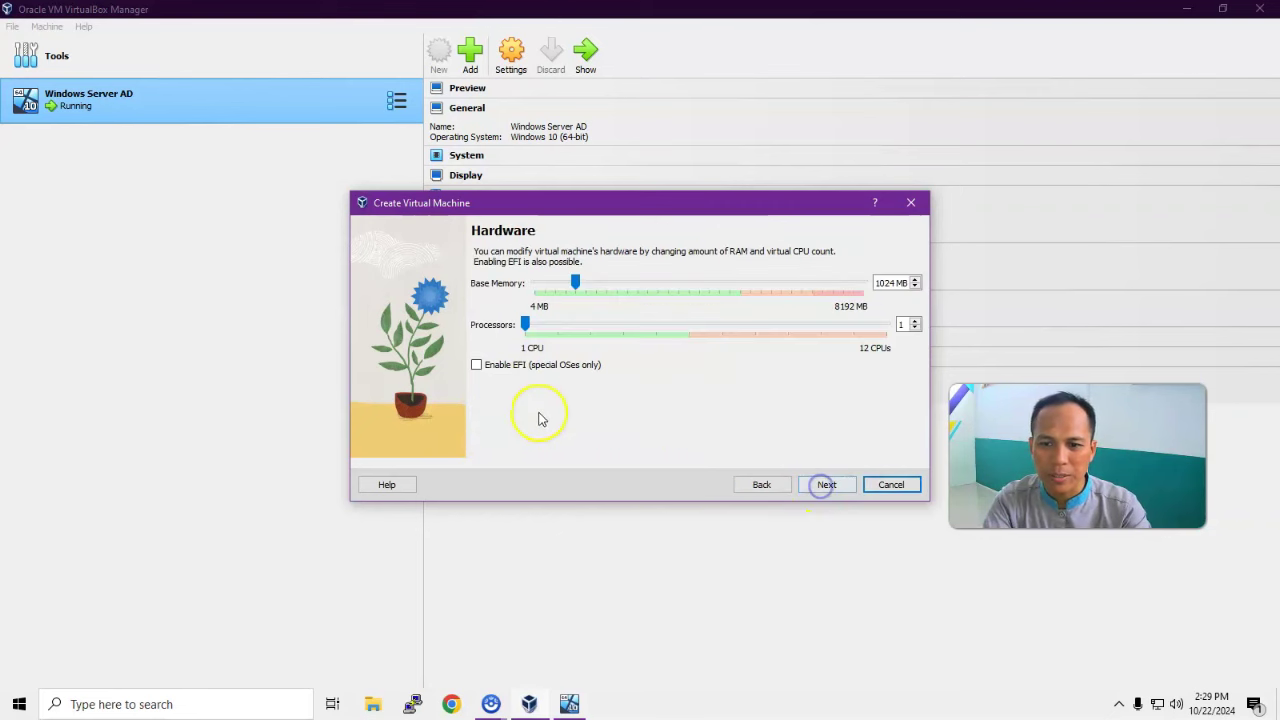
pyautogui.moveTo(581, 288); pyautogui.dragTo(623, 295)
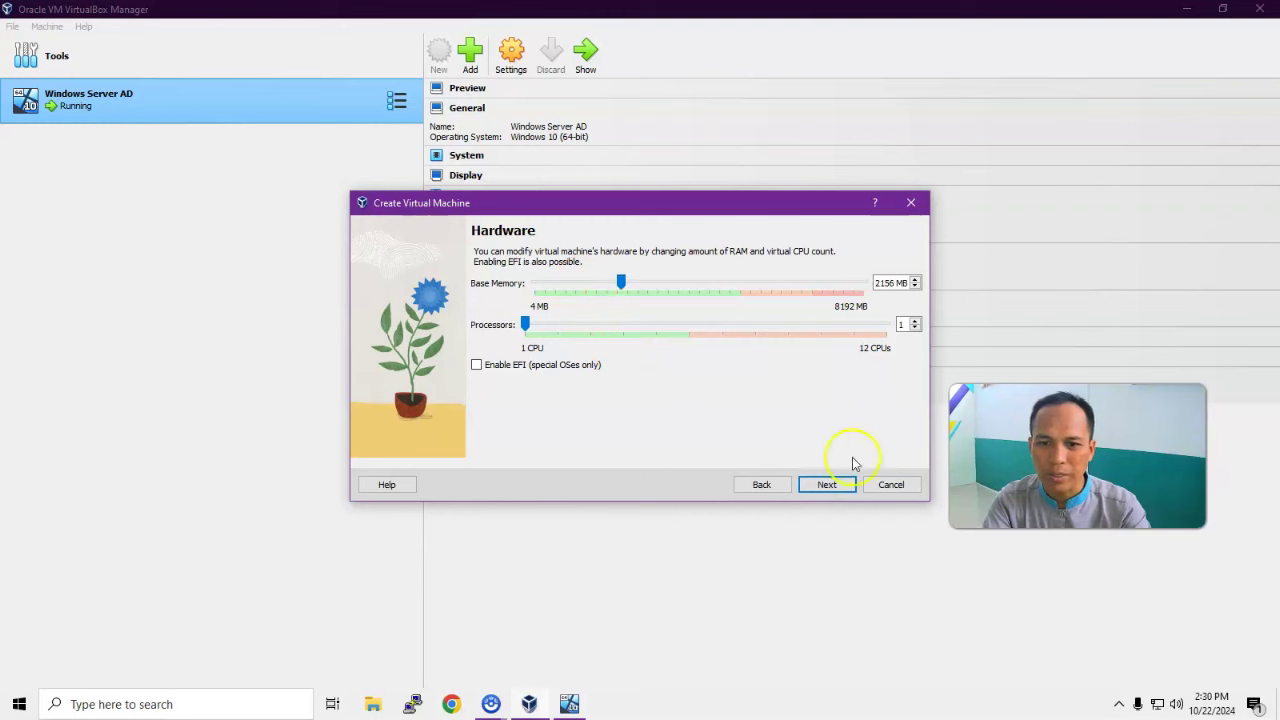
pyautogui.click(827, 485)
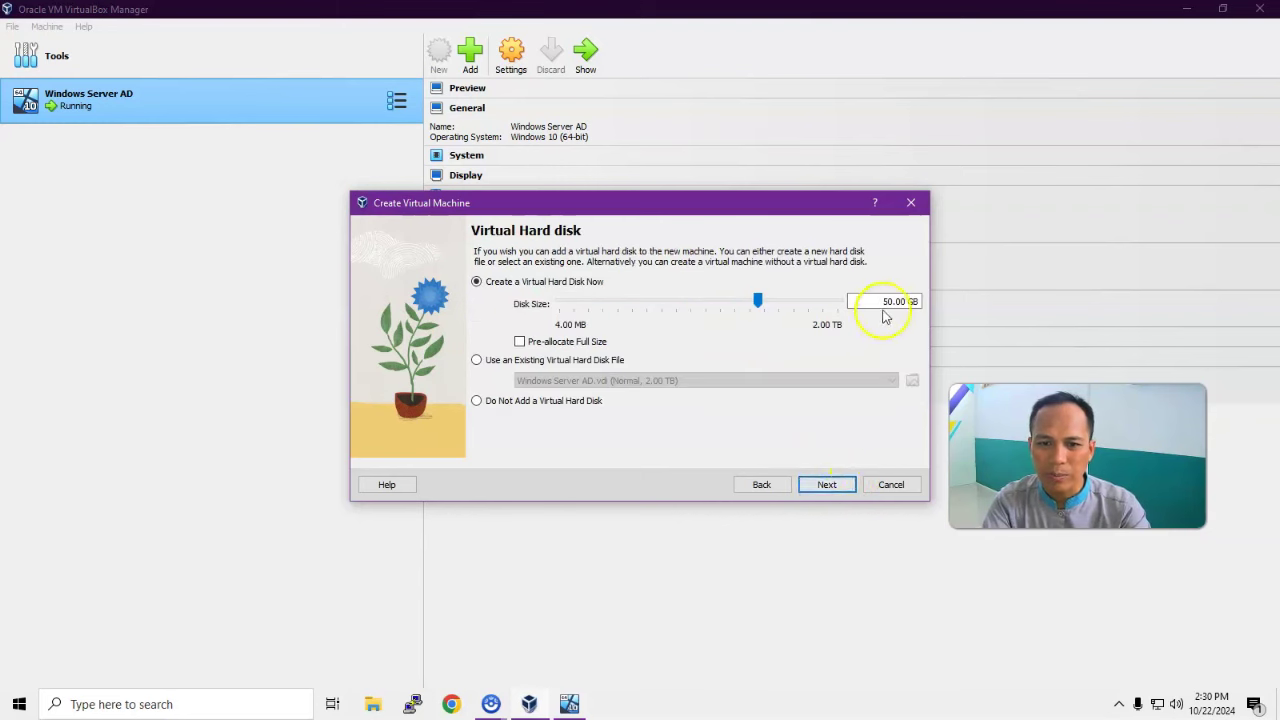
pyautogui.click(830, 484)
pyautogui.click(826, 484)
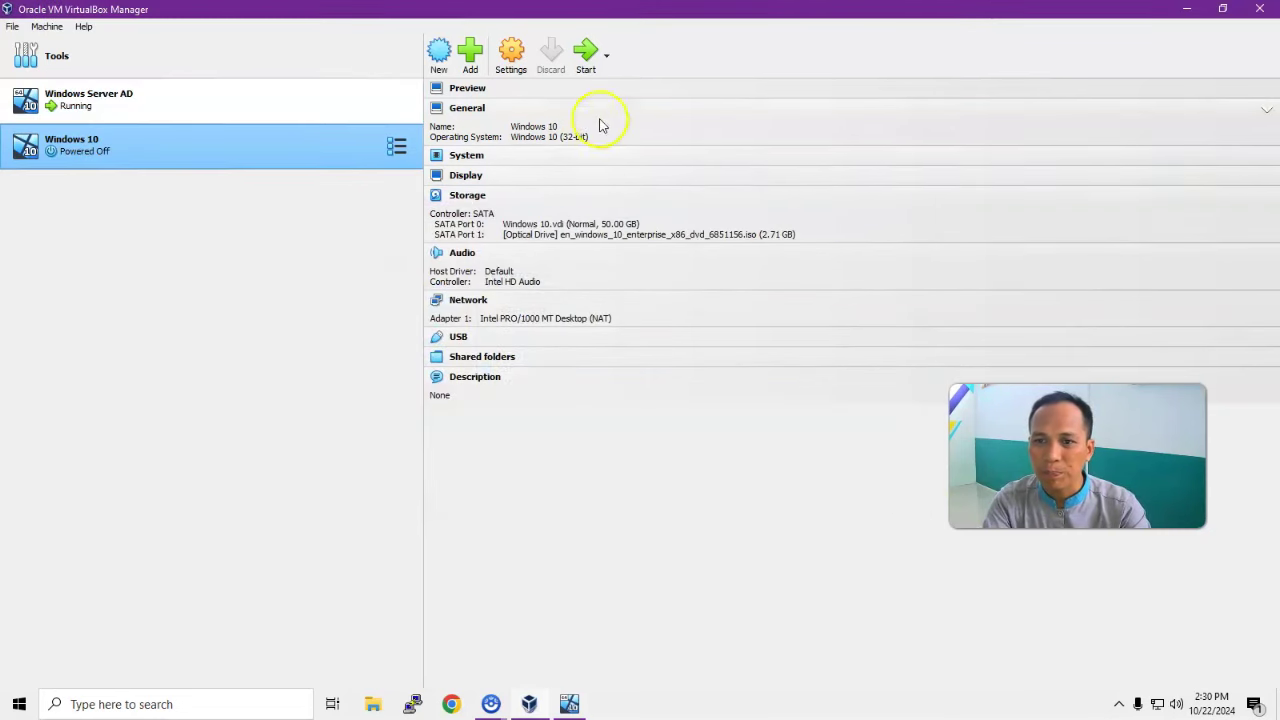
# Step: Put the Windows 10 machine's adapter 1 on Internal Network 'intnet' and boot it
pyautogui.click(510, 70)
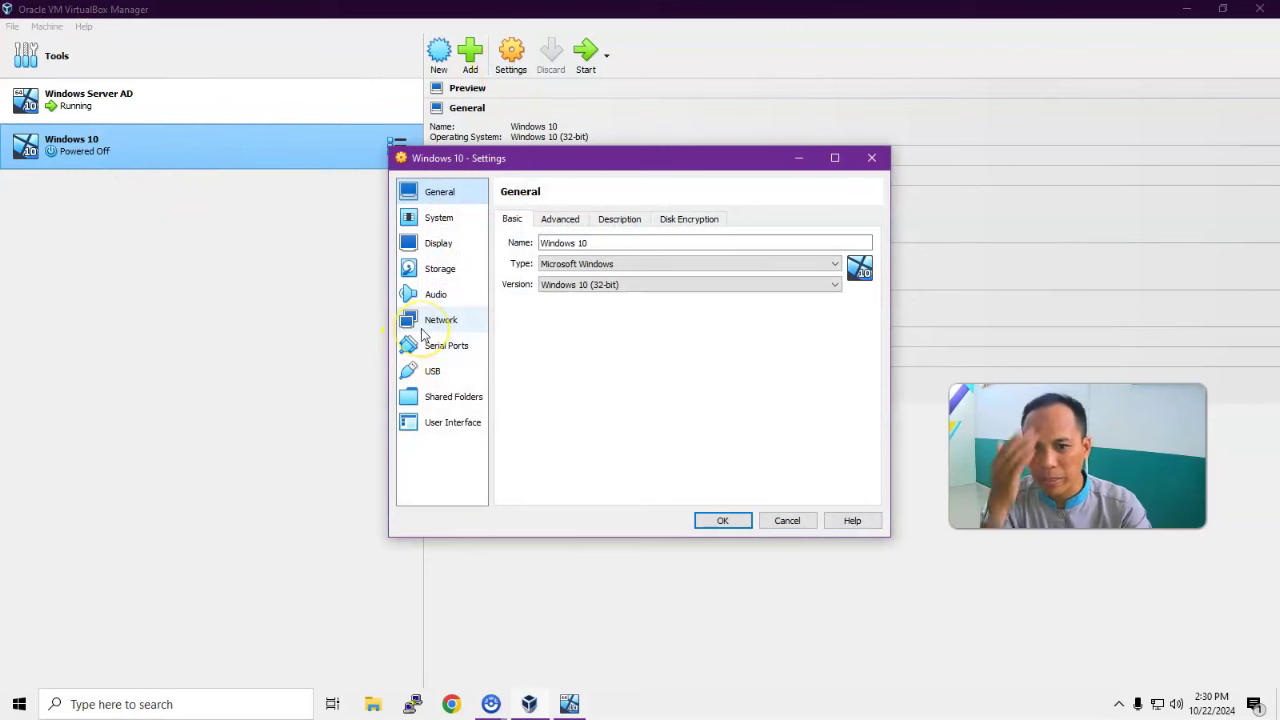
pyautogui.click(430, 322)
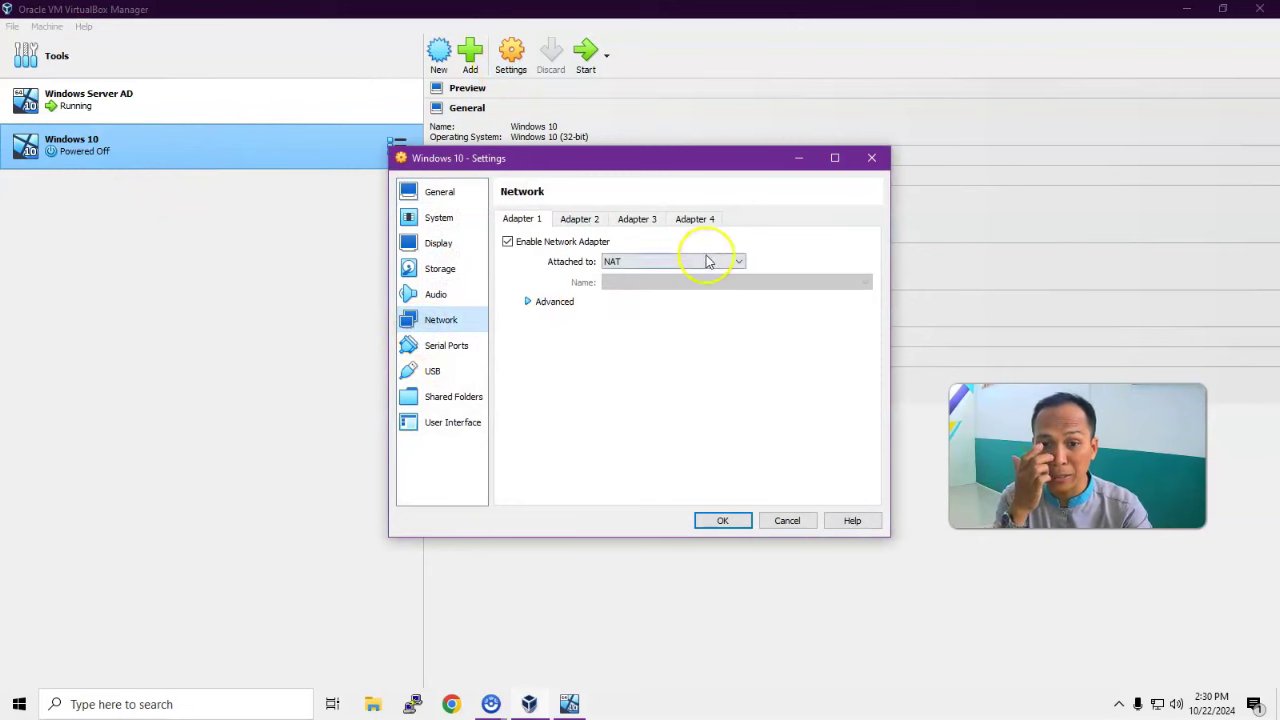
pyautogui.click(738, 262)
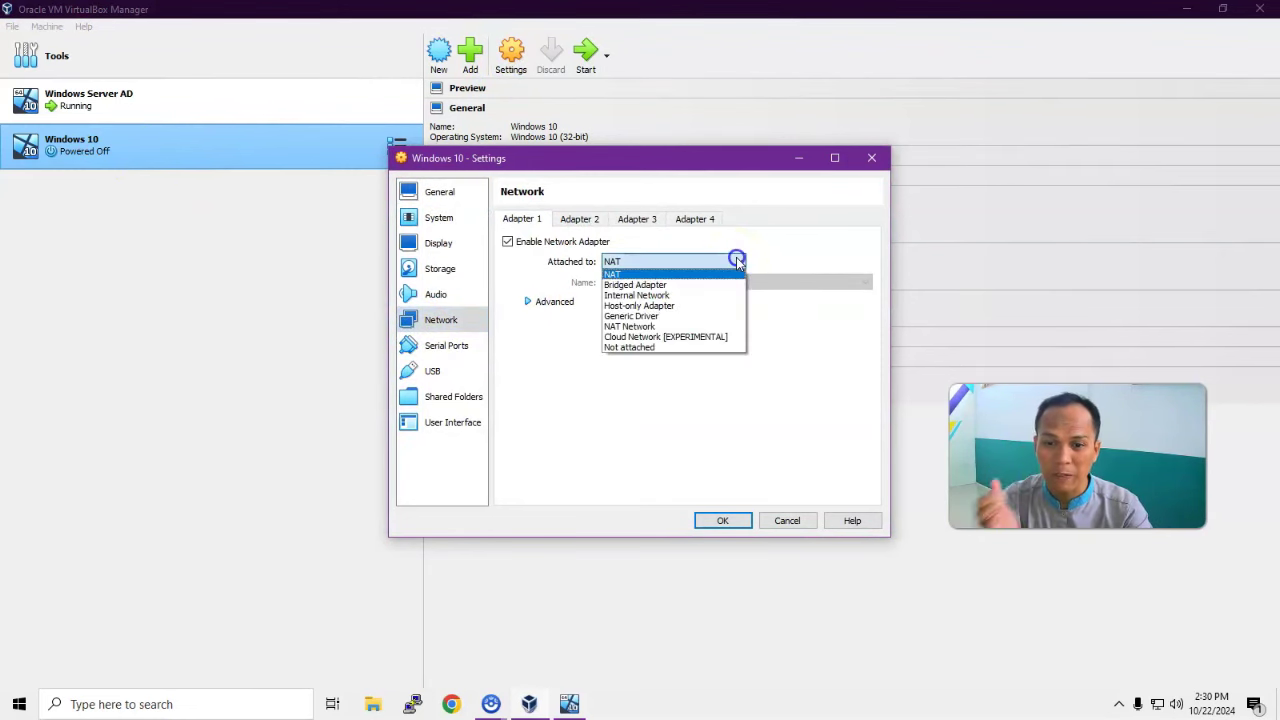
pyautogui.click(669, 296)
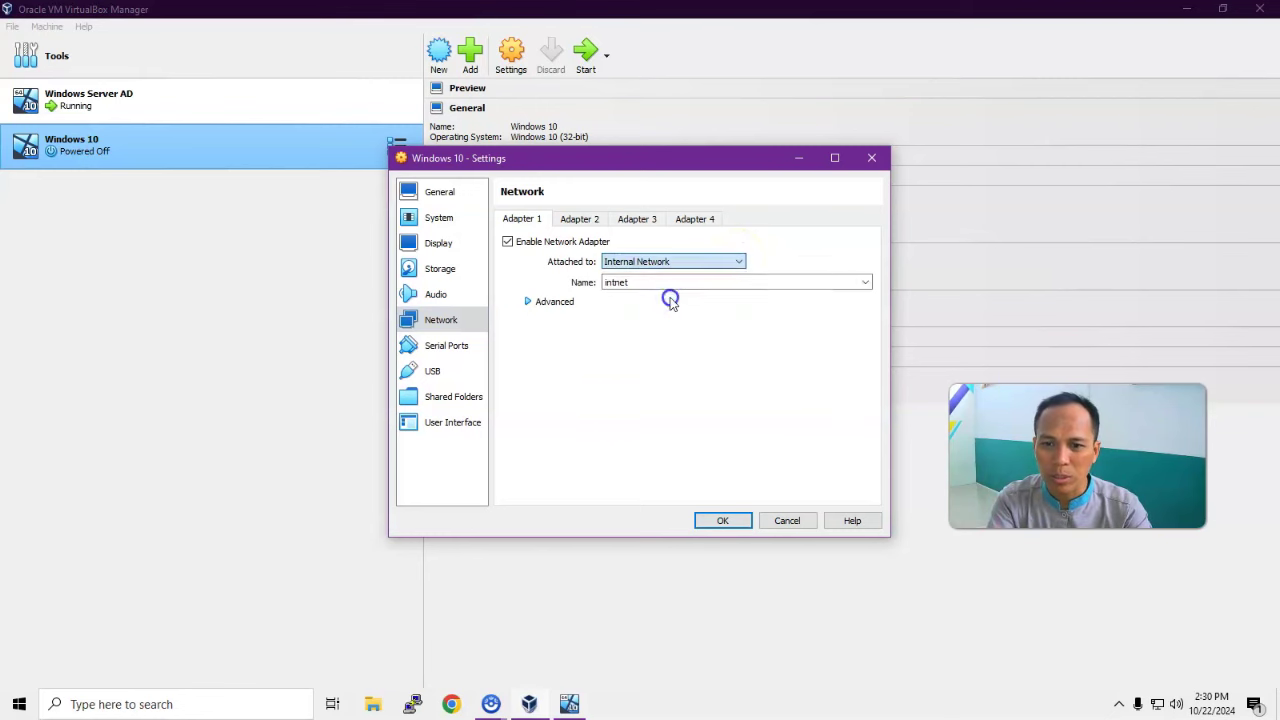
pyautogui.click(722, 522)
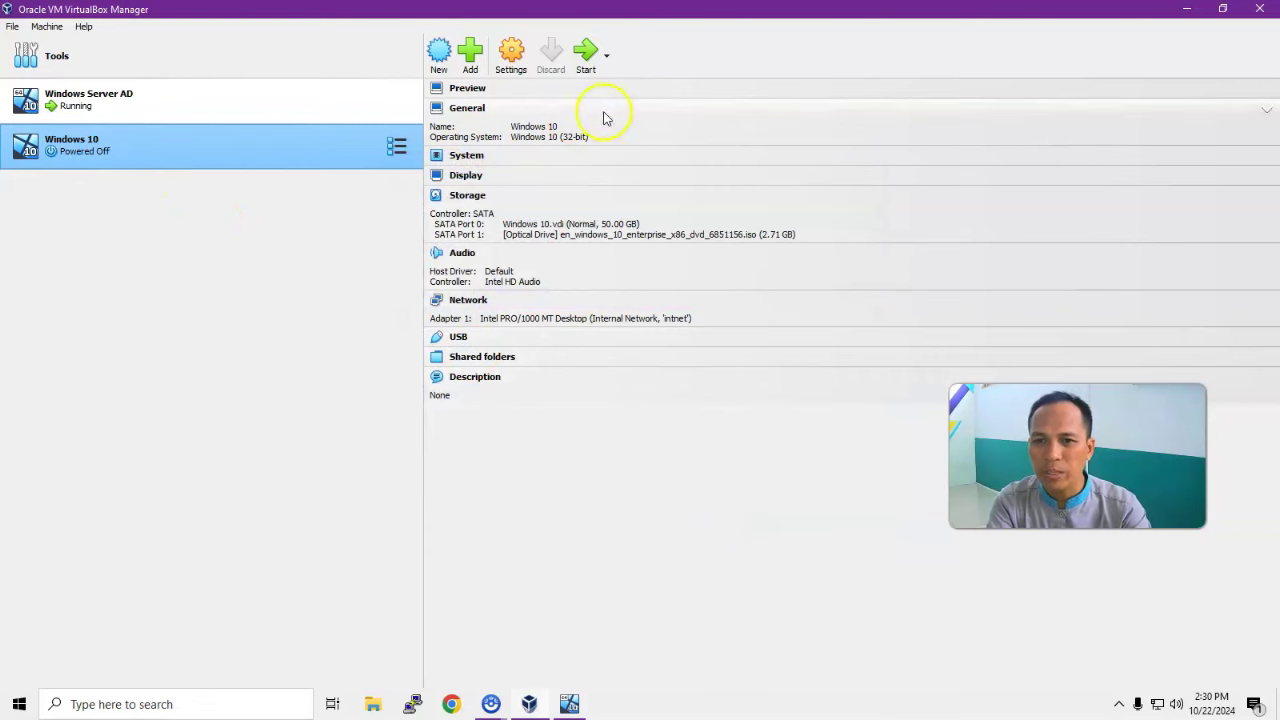
pyautogui.click(588, 55)
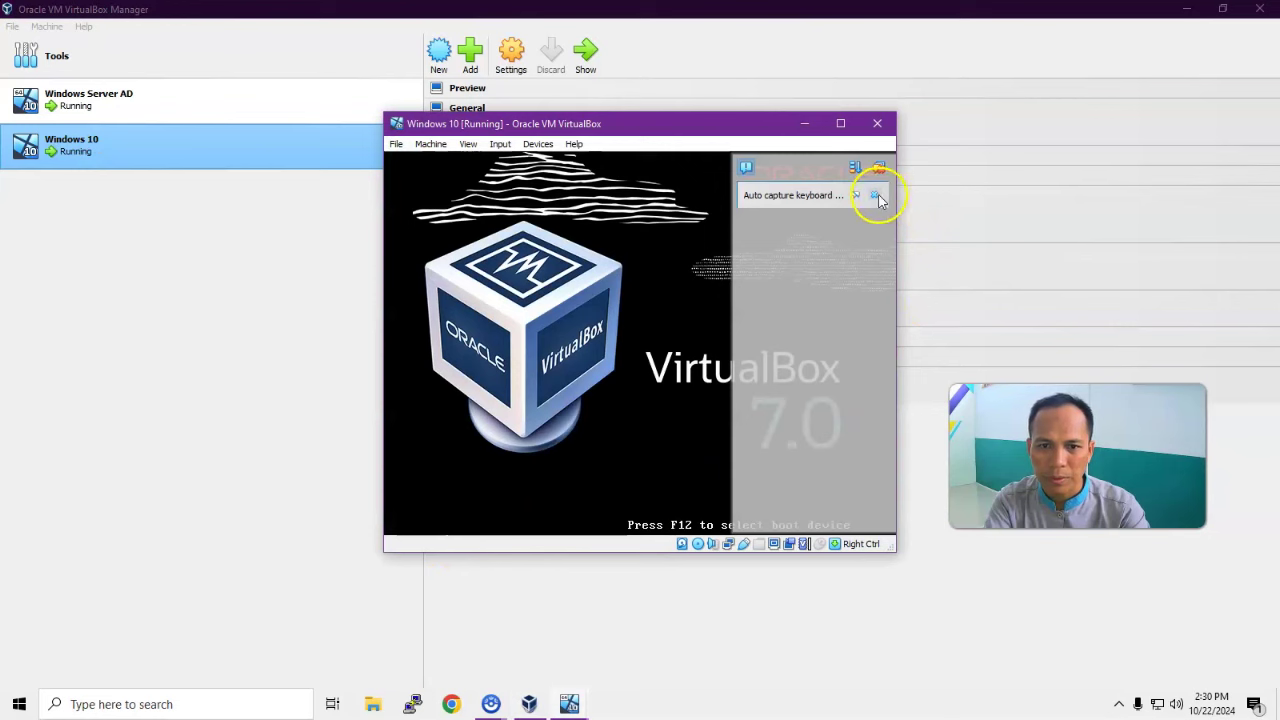
# Step: Dismiss the keyboard and mouse notices, keep the default language settings, and choose Install now
pyautogui.click(876, 196)
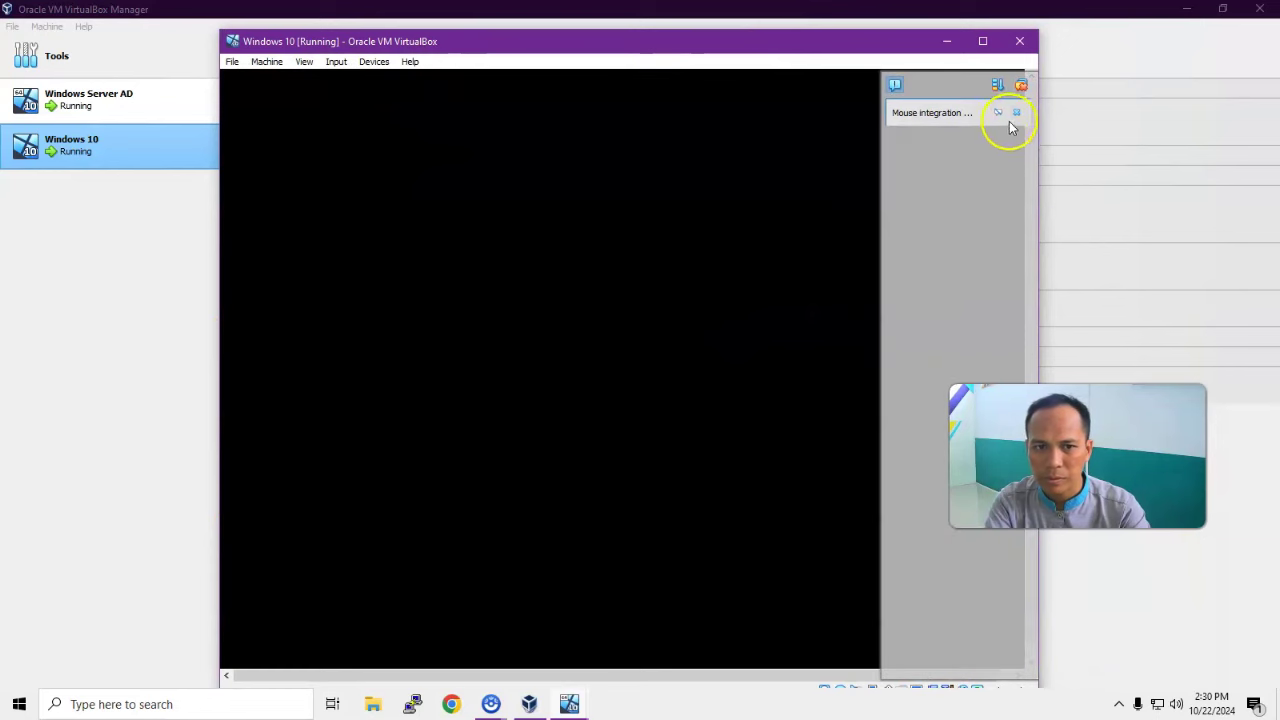
pyautogui.click(1018, 114)
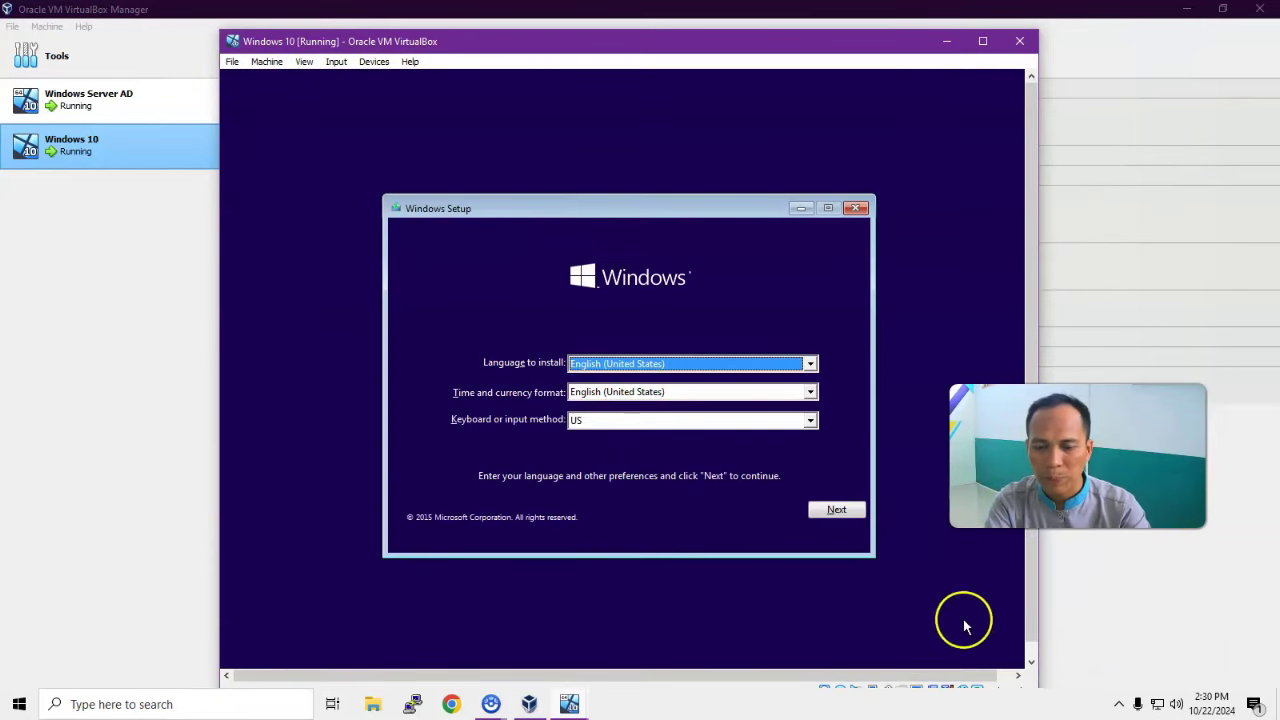
pyautogui.click(836, 510)
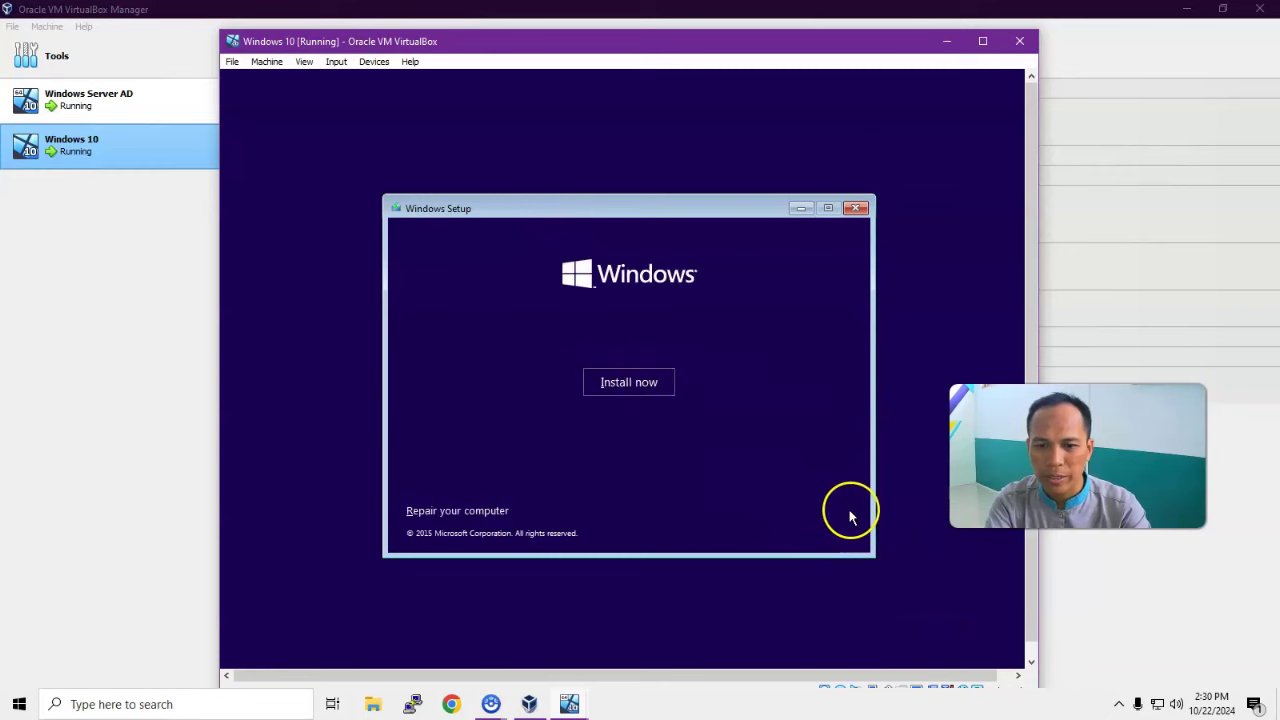
pyautogui.click(632, 390)
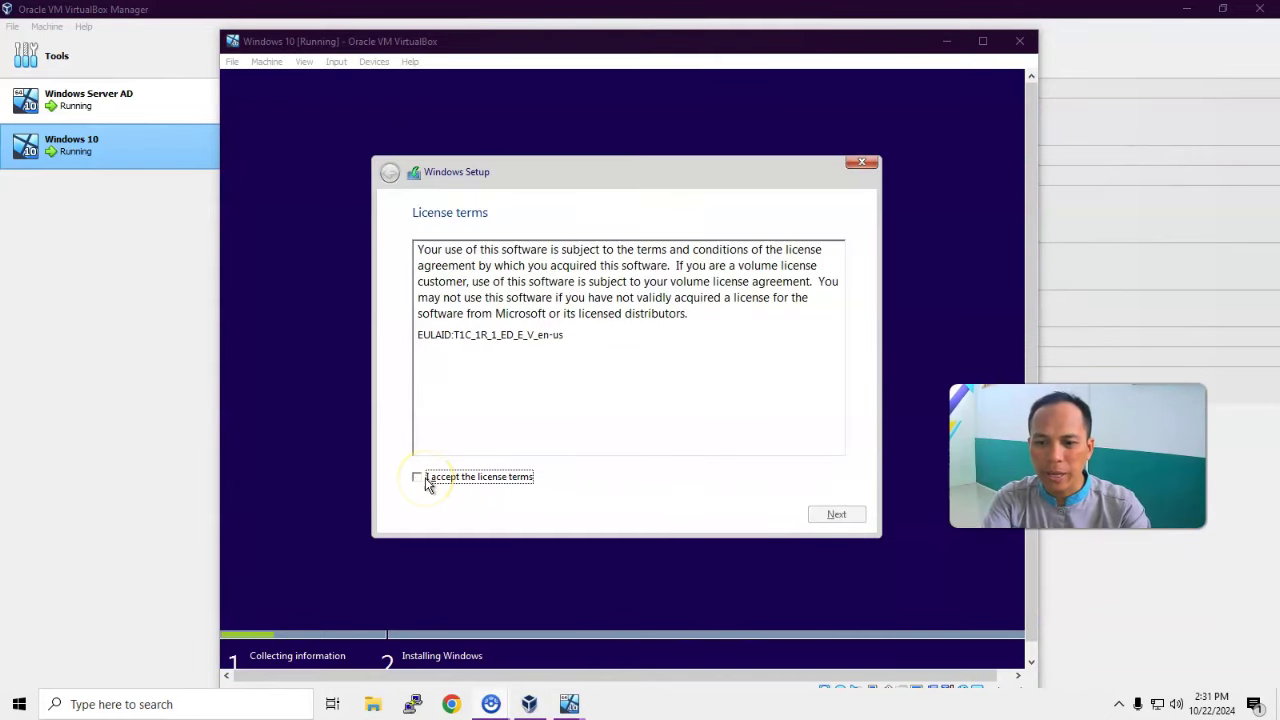
# Step: Accept the license terms and do a Custom install onto Drive 0 Unallocated Space
pyautogui.click(428, 480)
pyautogui.click(834, 514)
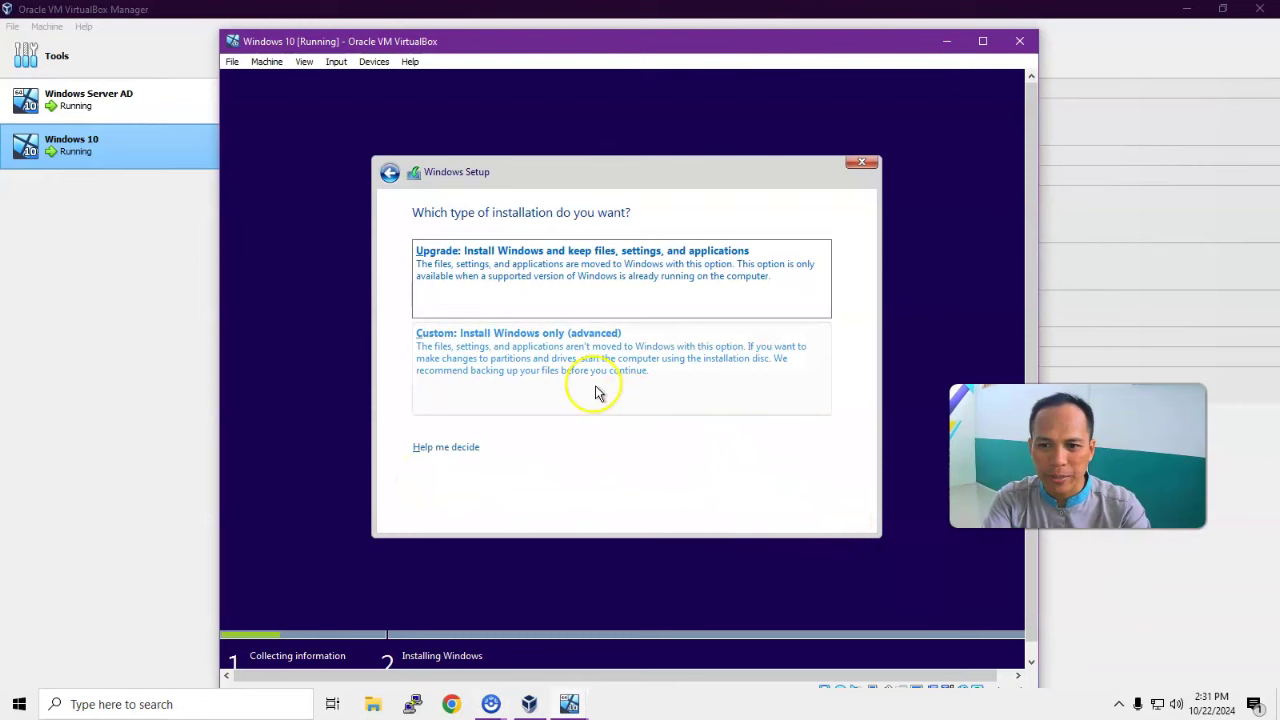
pyautogui.click(518, 366)
pyautogui.click(517, 290)
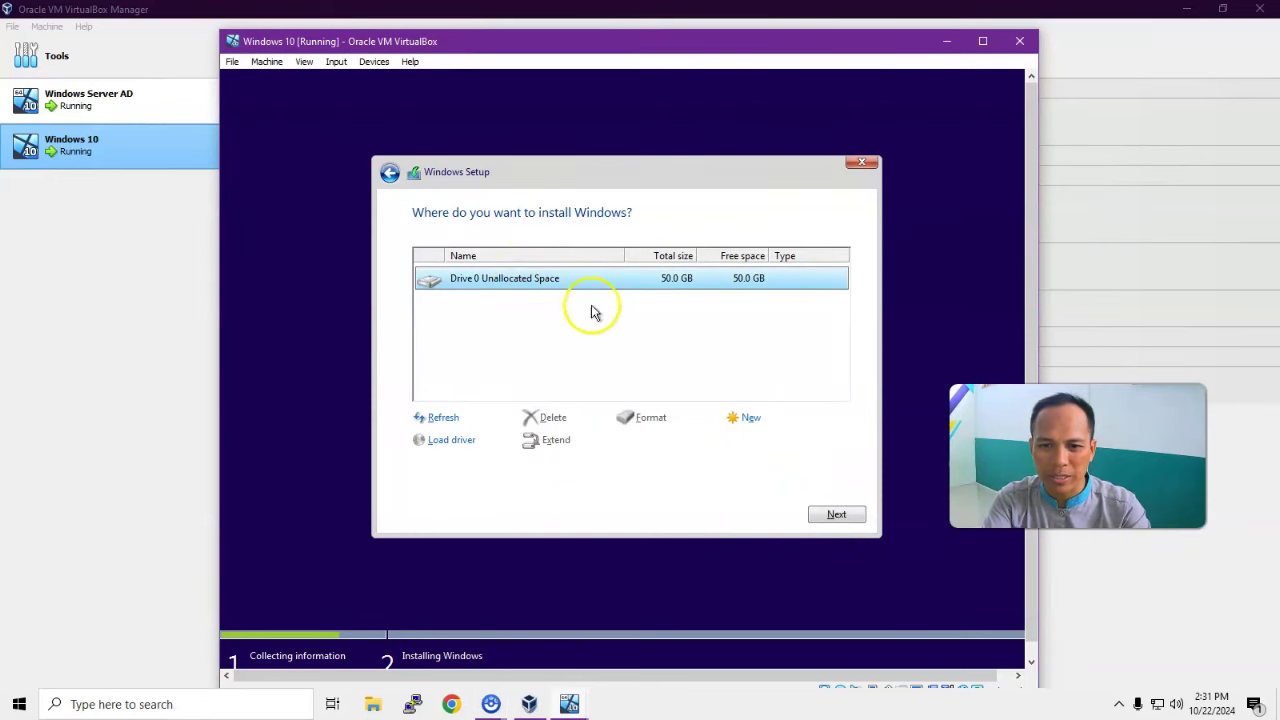
pyautogui.click(838, 518)
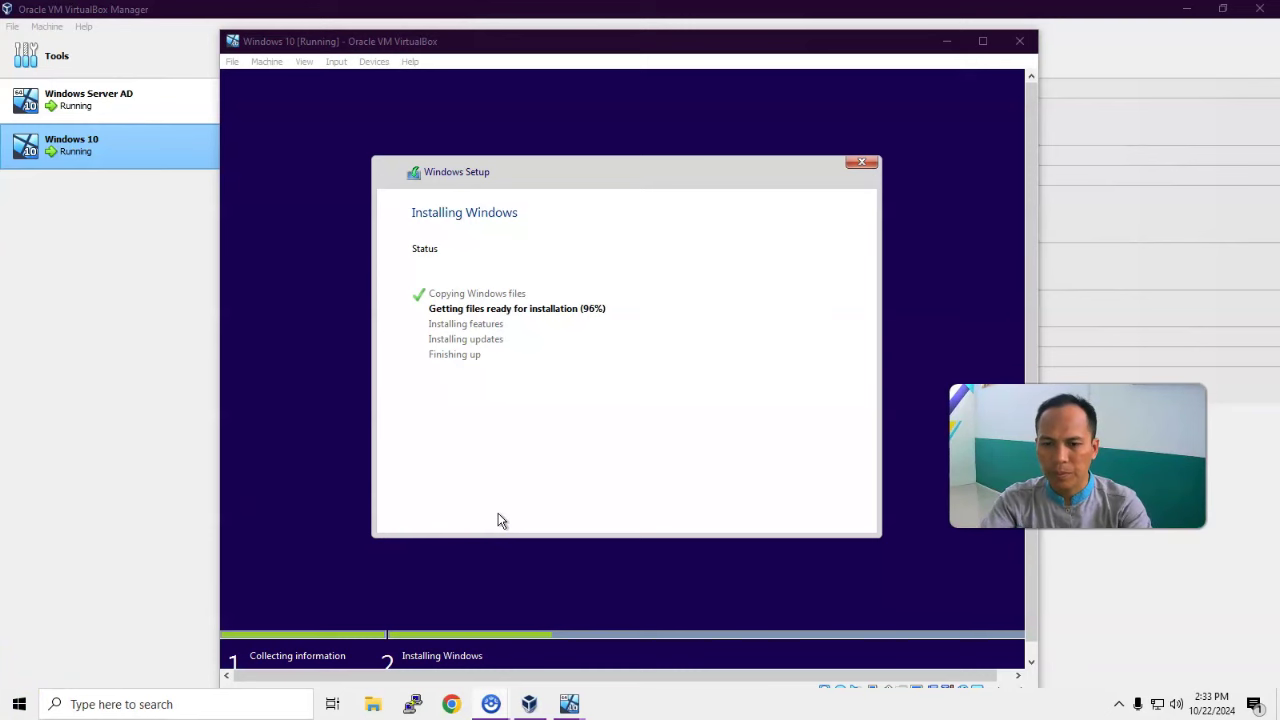
# Step: Let Windows 10 finish installing, restart the guest, and move the VM window slightly up-left
pyautogui.click(471, 509)
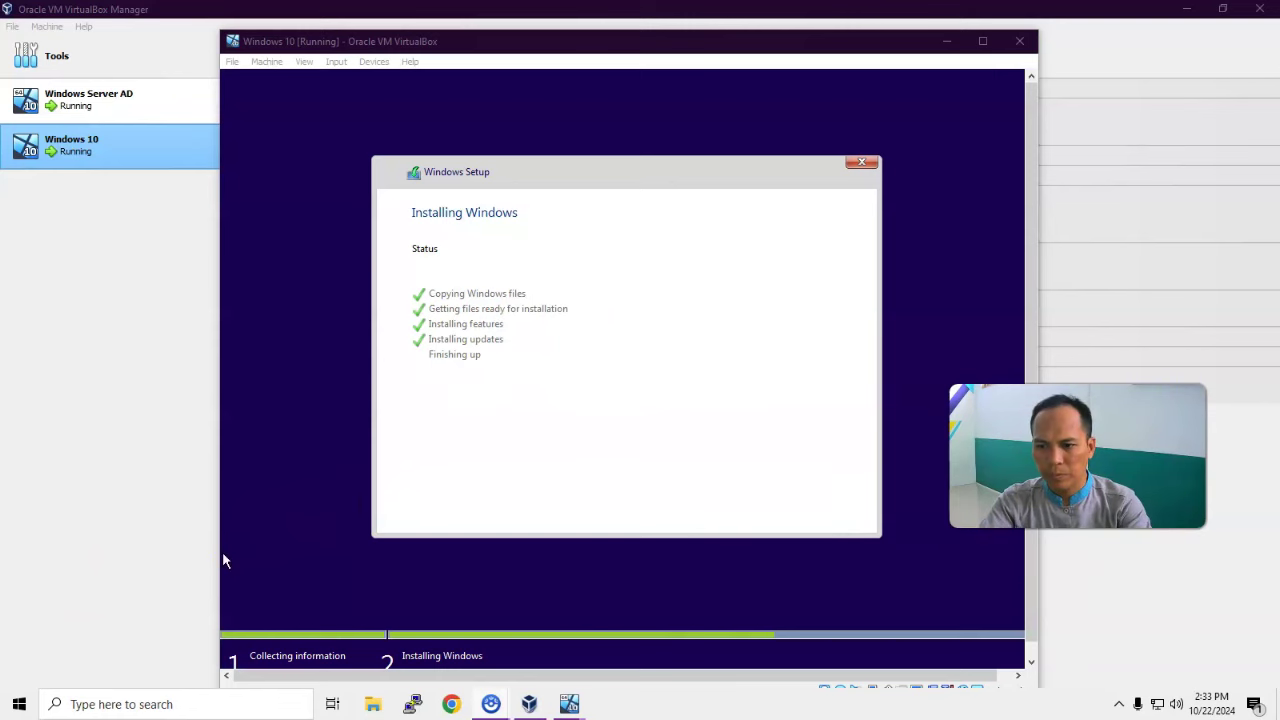
pyautogui.click(821, 518)
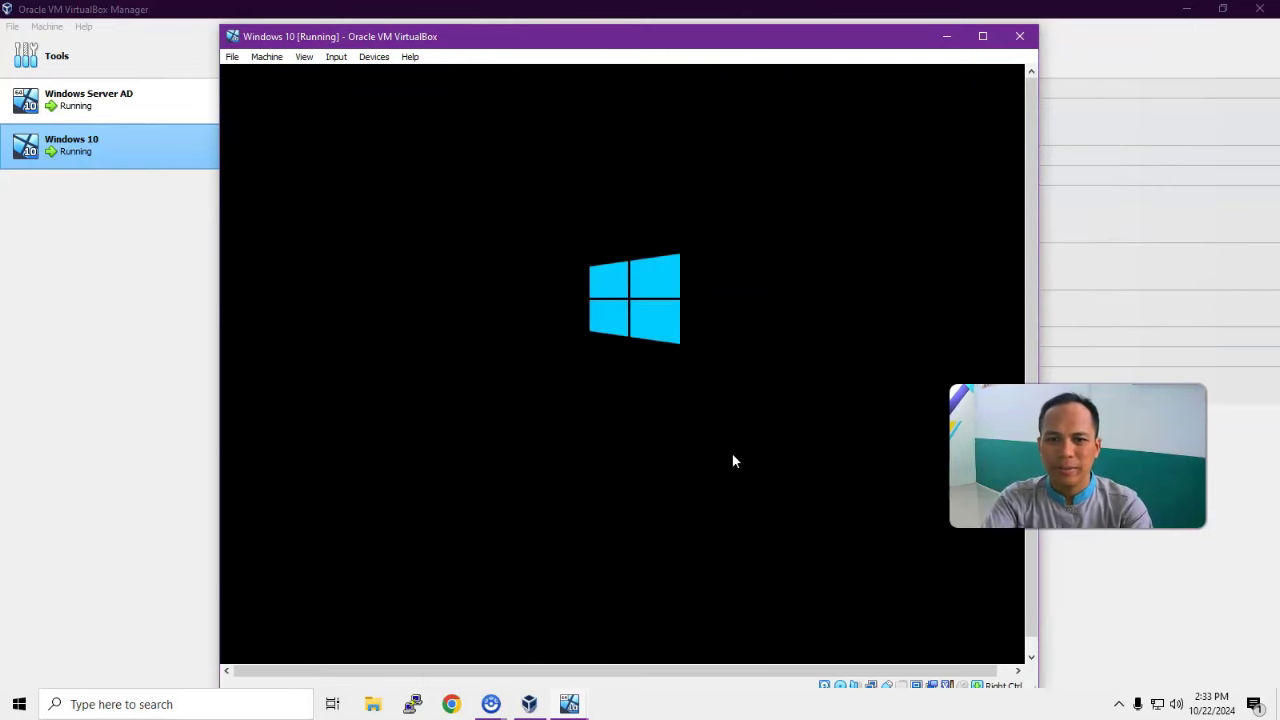
pyautogui.moveTo(443, 34); pyautogui.dragTo(422, 22)
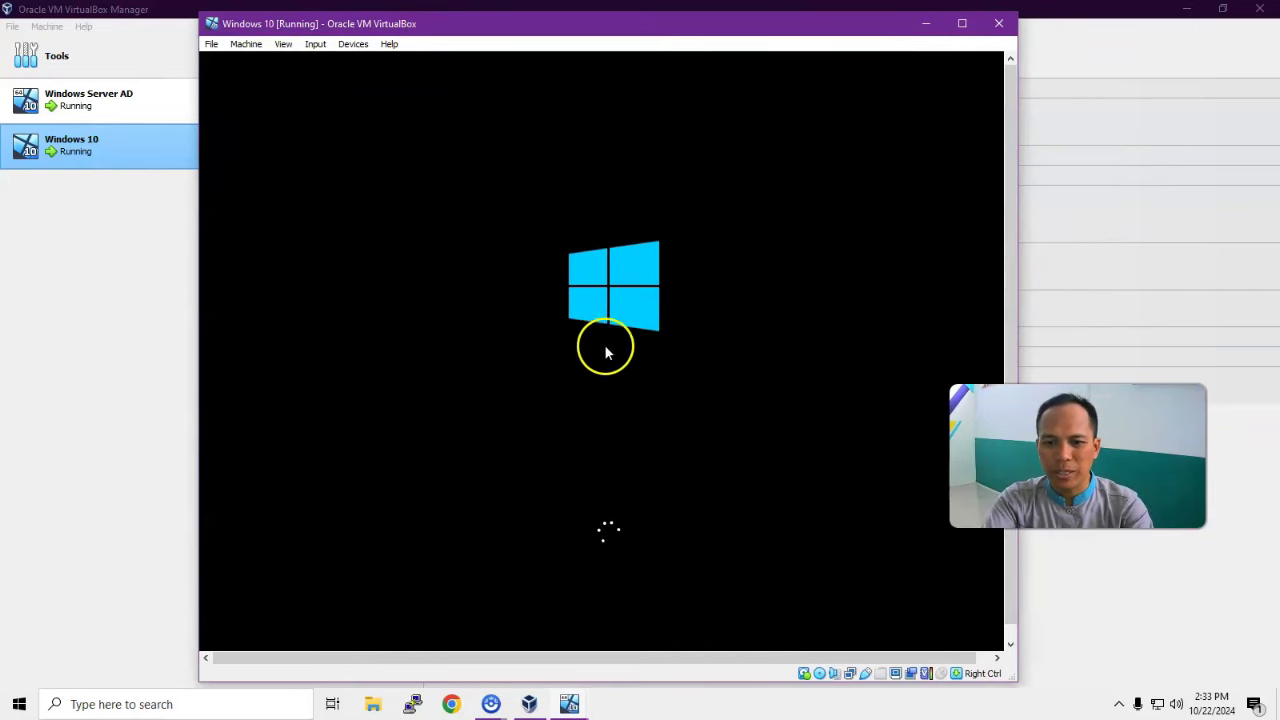
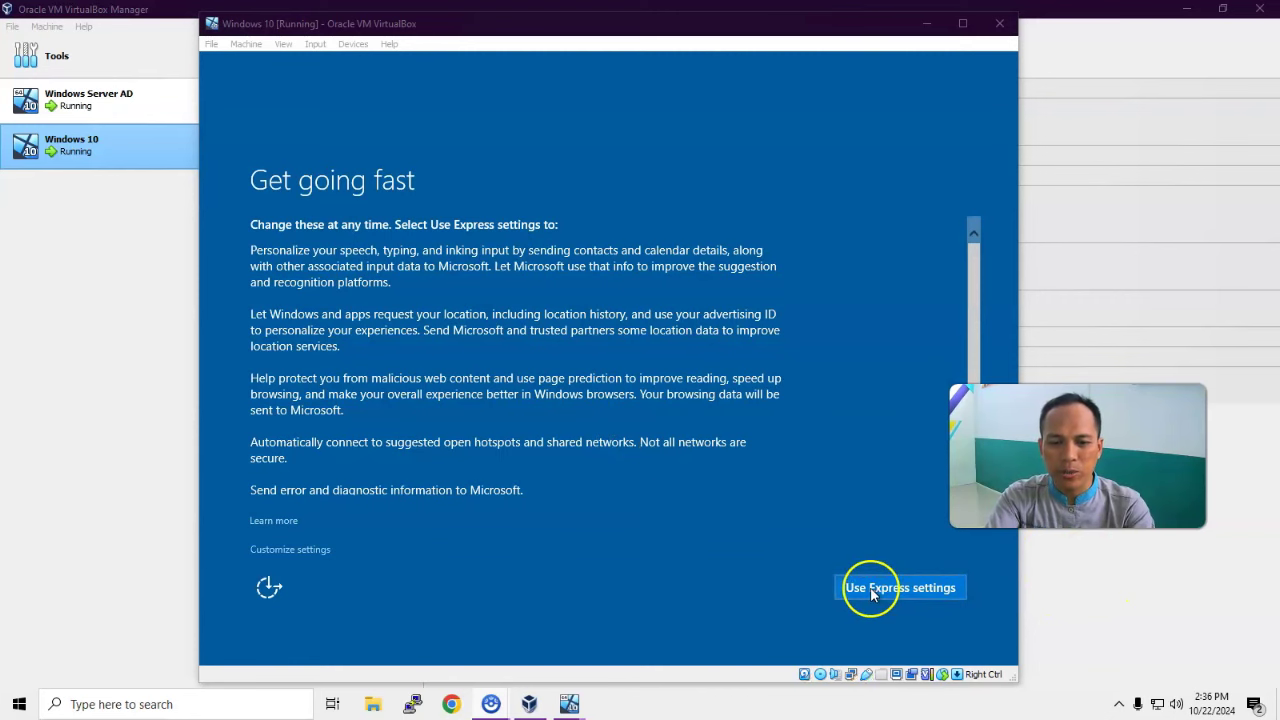
# Step: Accept Express settings, create a local user account, reach the desktop, and minimize the Windows 10 VM
pyautogui.click(872, 590)
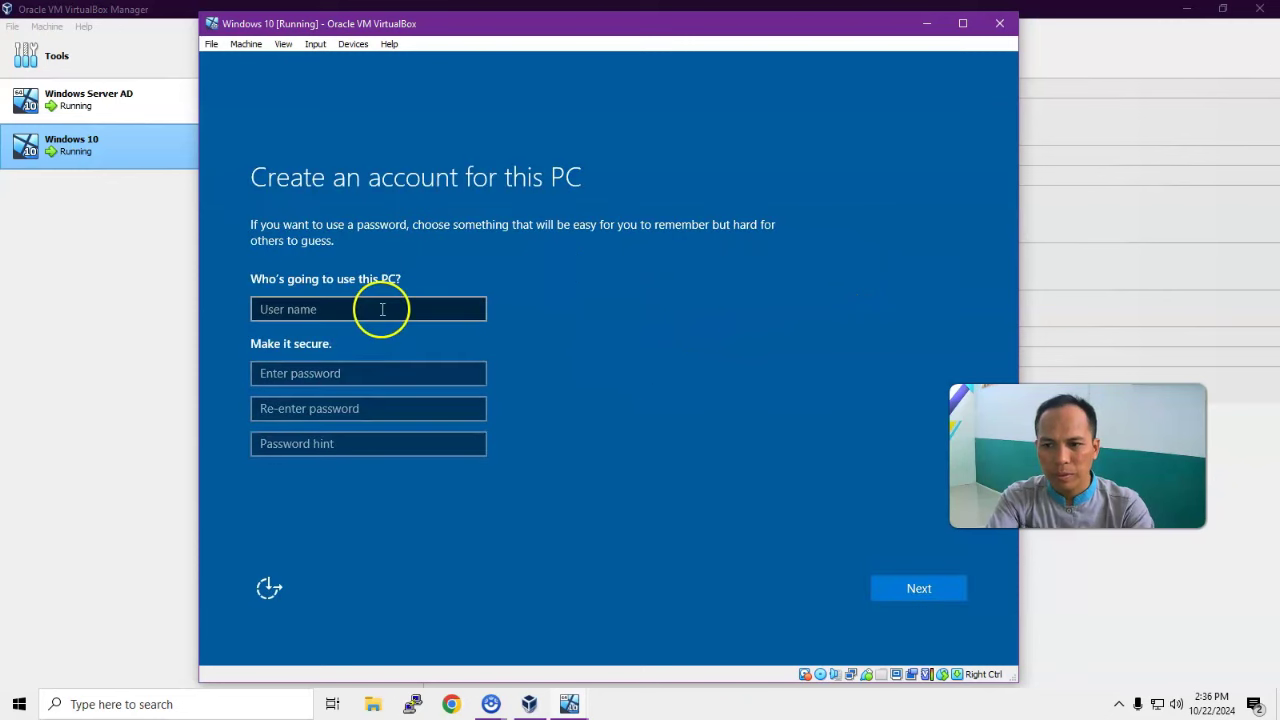
pyautogui.click(382, 309)
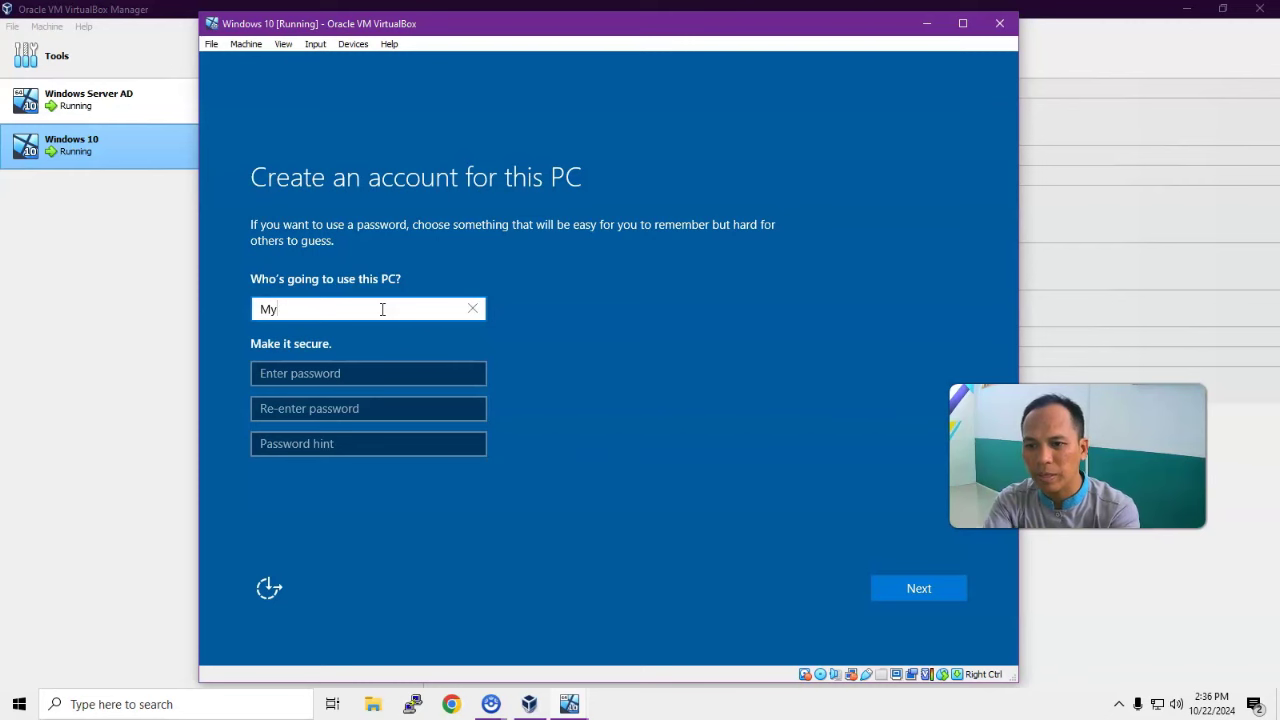
pyautogui.click(918, 589)
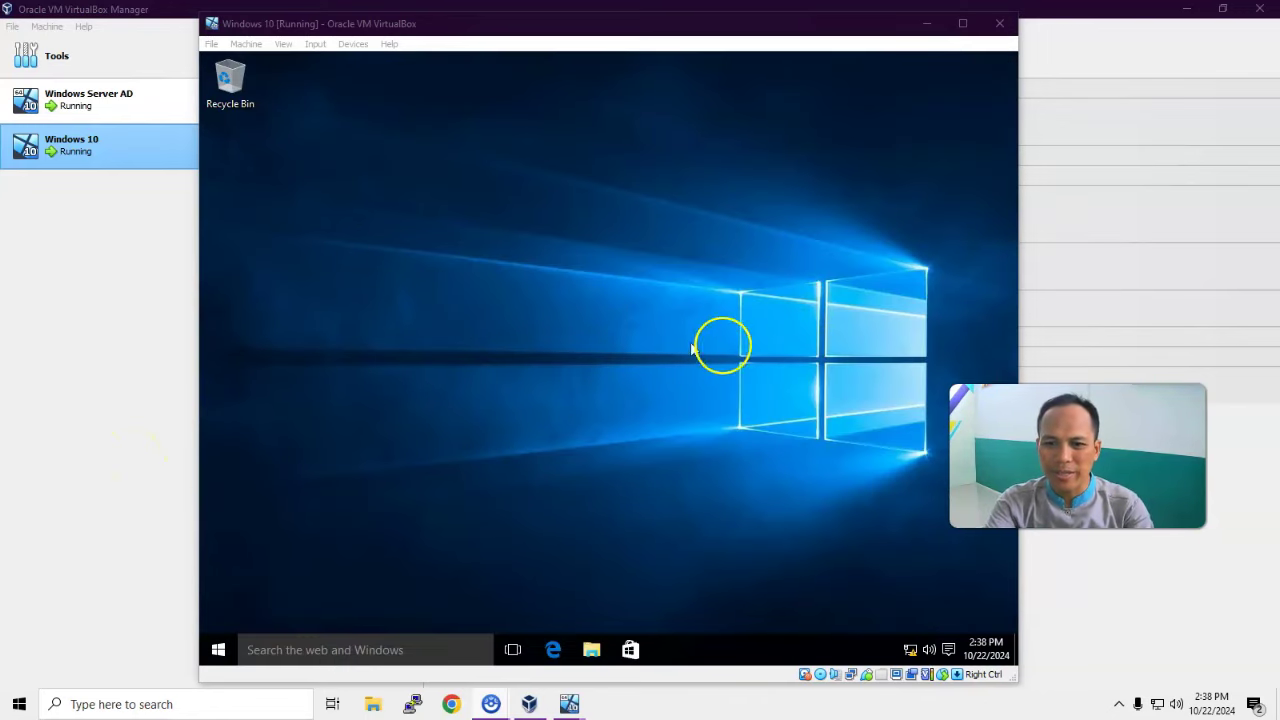
pyautogui.click(929, 23)
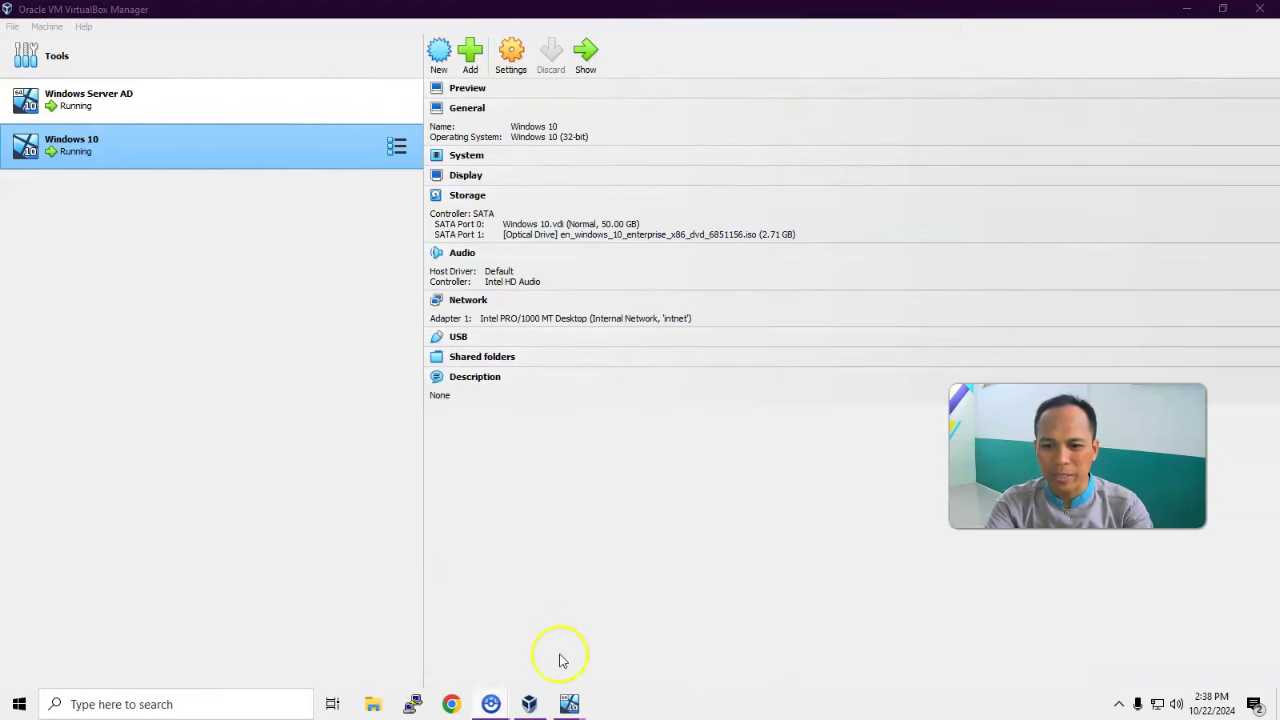
# Step: Select the Windows Server AD machine and bring its guest window to the front
pyautogui.click(112, 108)
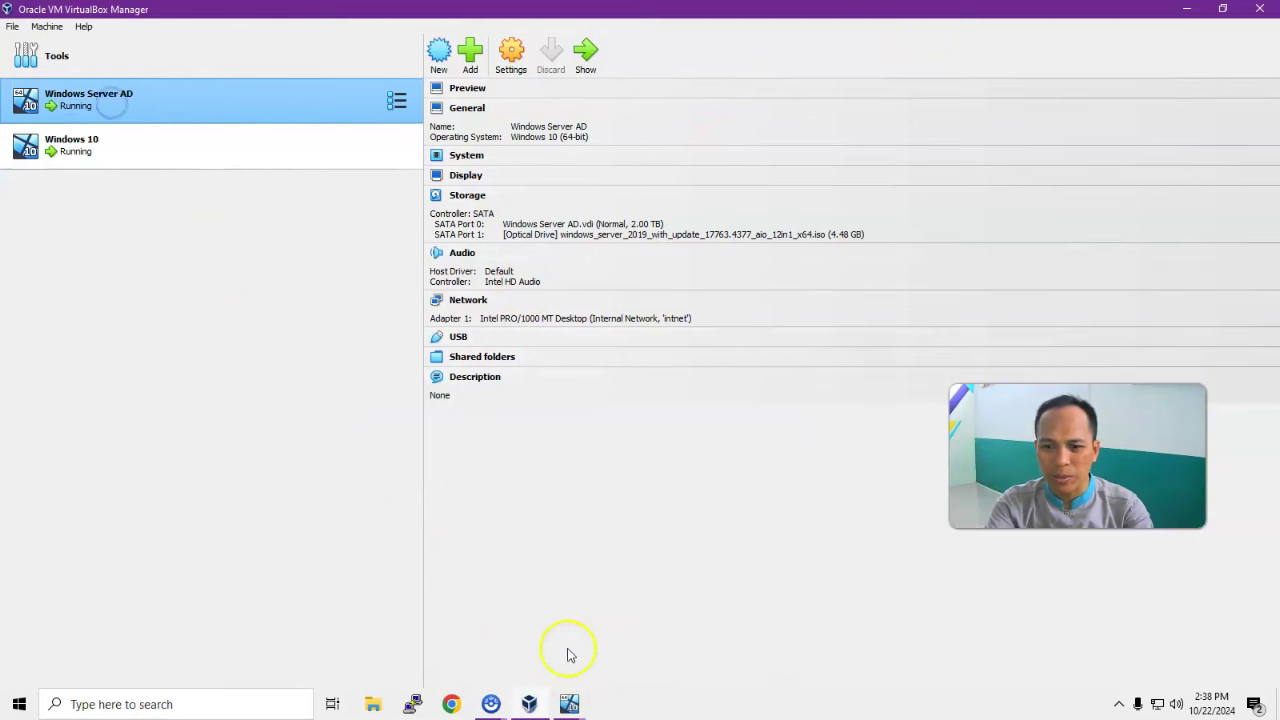
pyautogui.moveTo(567, 705)
pyautogui.click(505, 635)
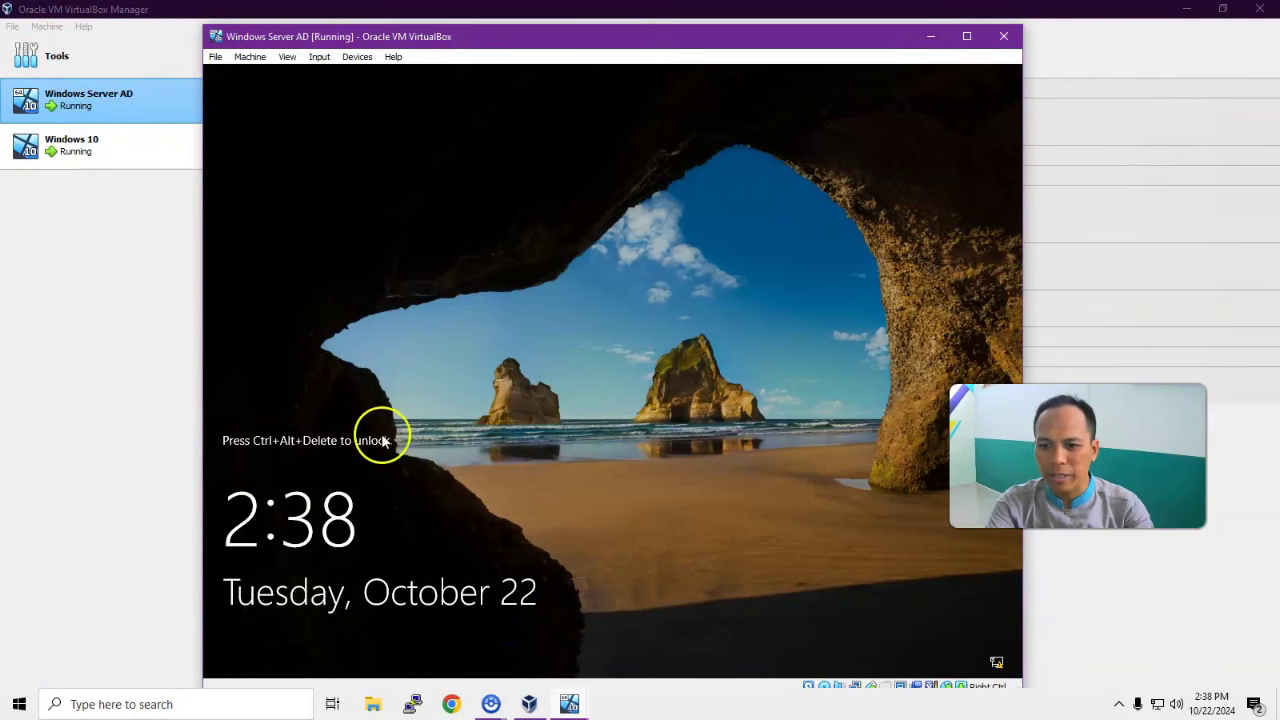
# Step: Send Ctrl-Alt-Del, sign in as Administrator, and tick Don't show this message again on Azure Arc
pyautogui.click(314, 60)
pyautogui.moveTo(330, 78)
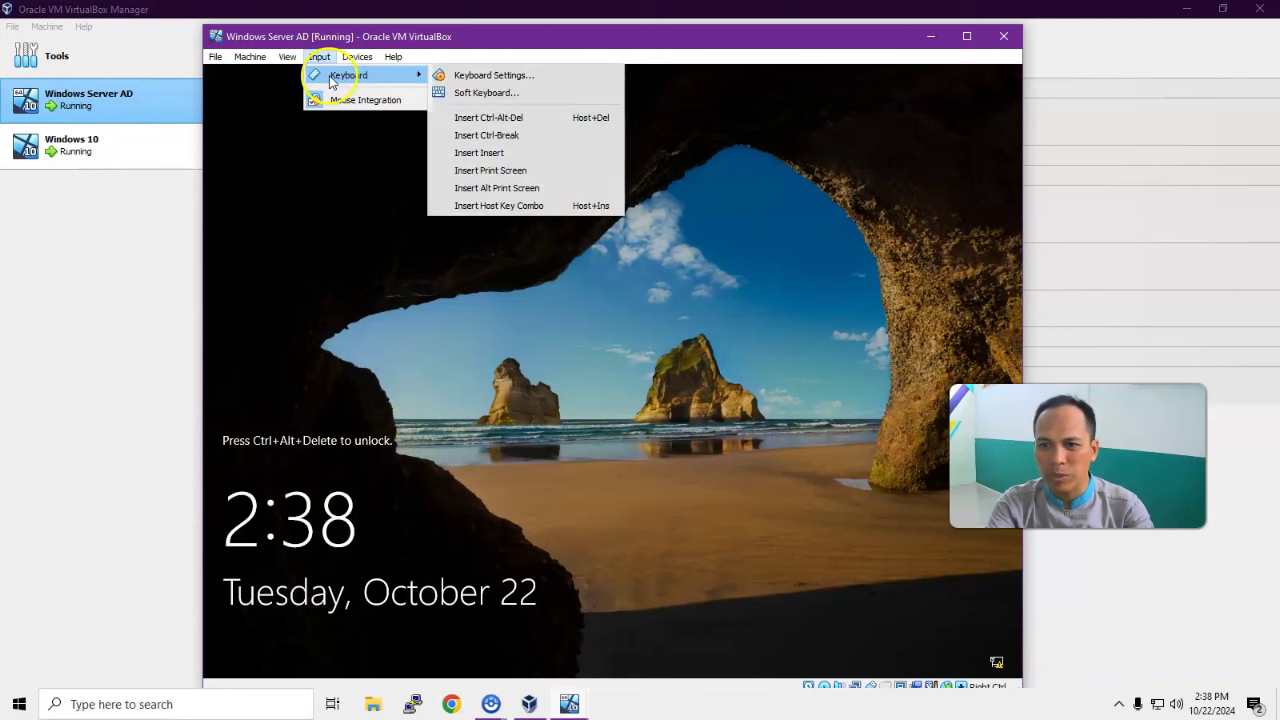
pyautogui.click(494, 118)
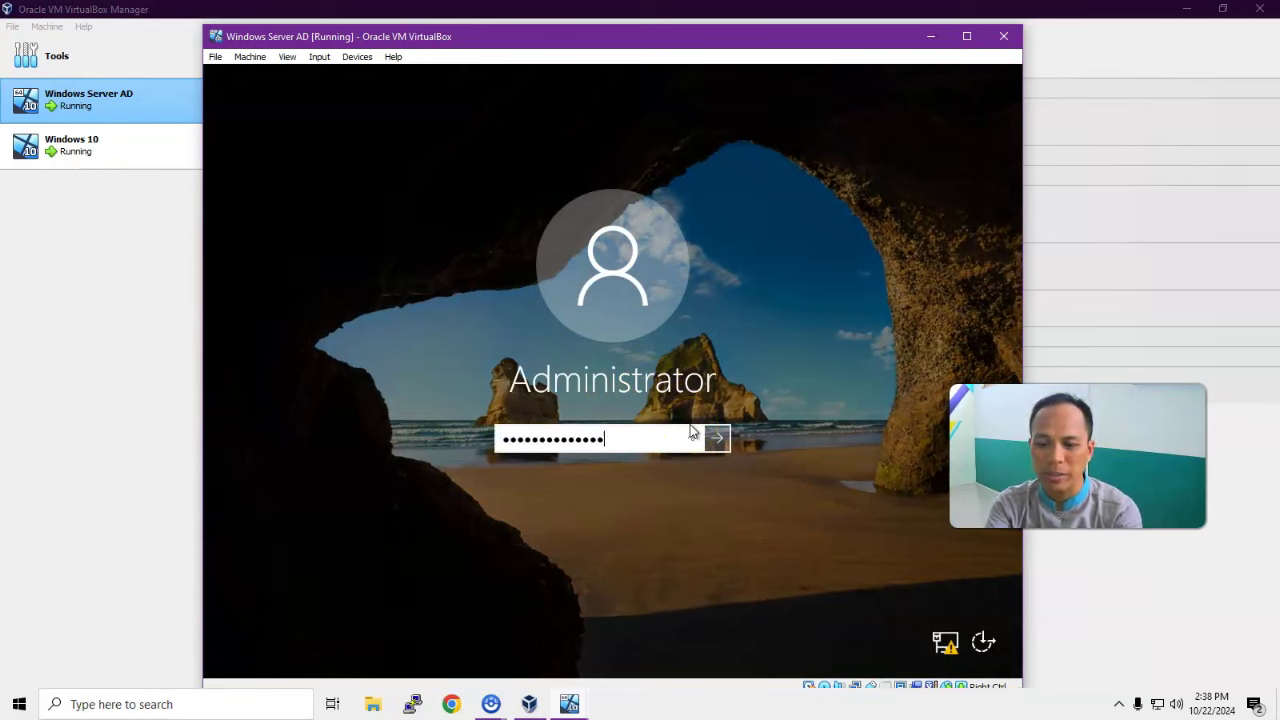
pyautogui.press('Return')
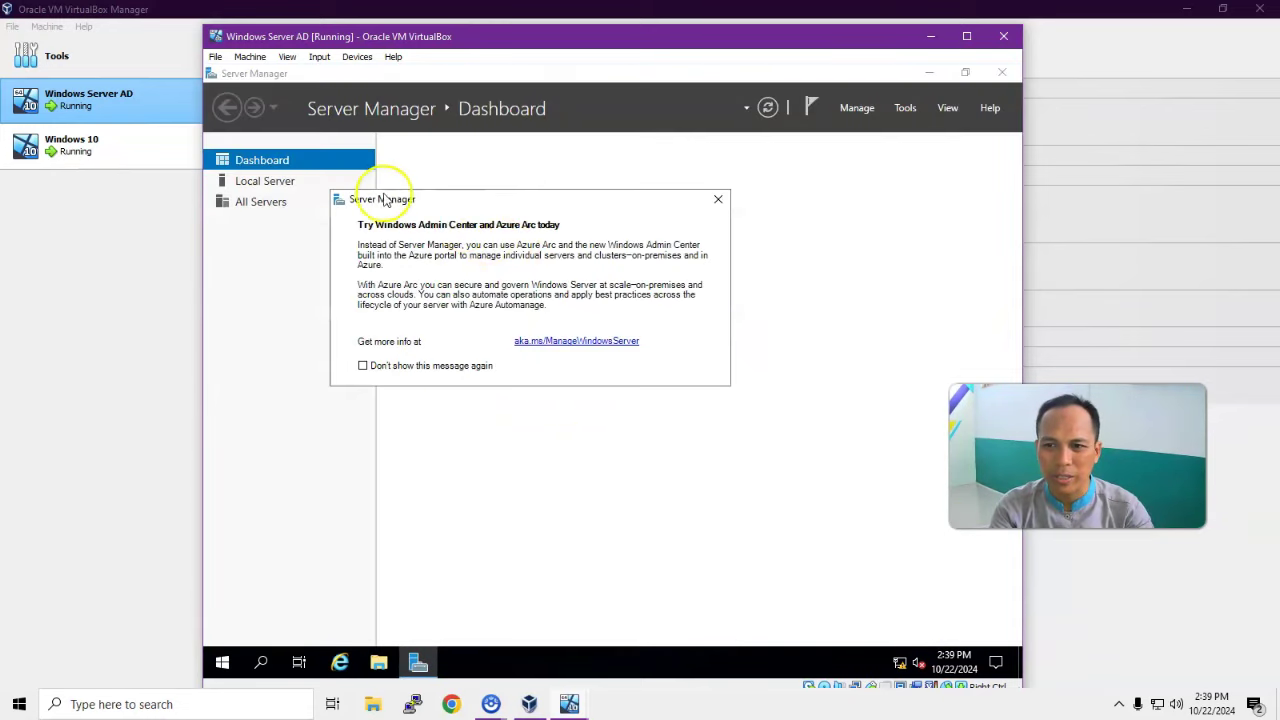
pyautogui.click(363, 366)
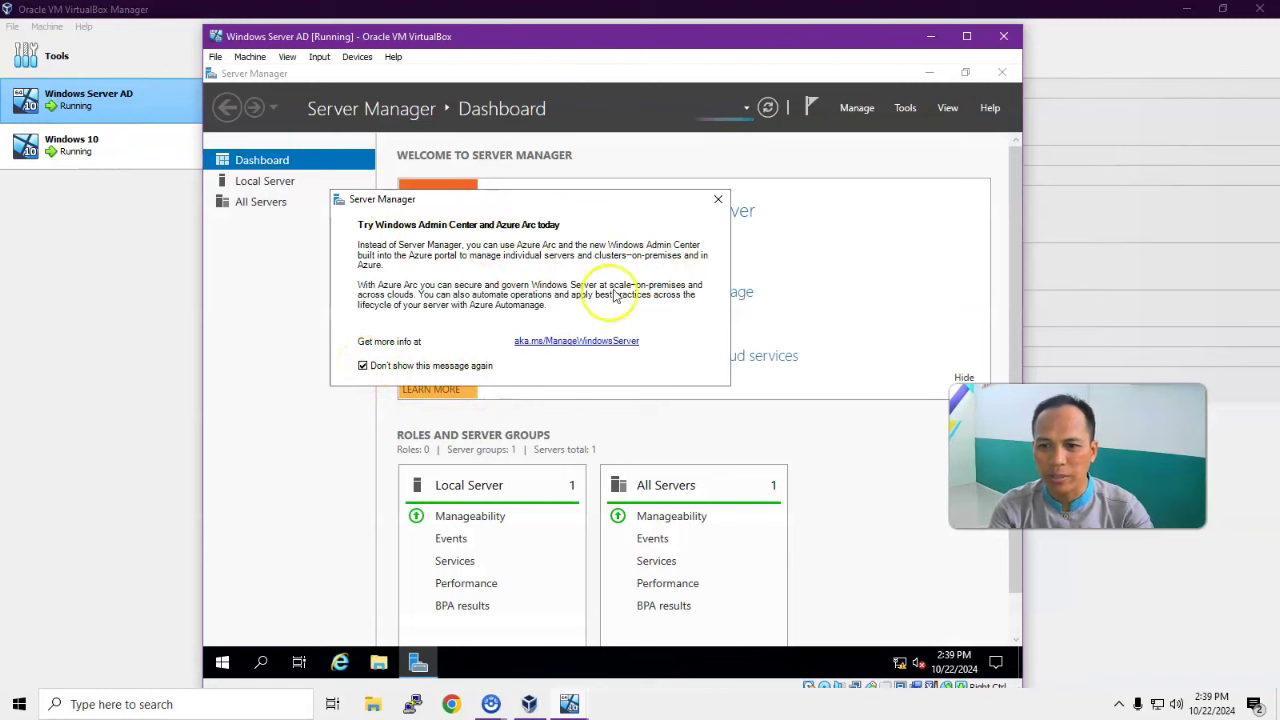
# Step: Close the Azure Arc popup and open Ethernet Properties via the tray icon's Change adapter options
pyautogui.click(717, 199)
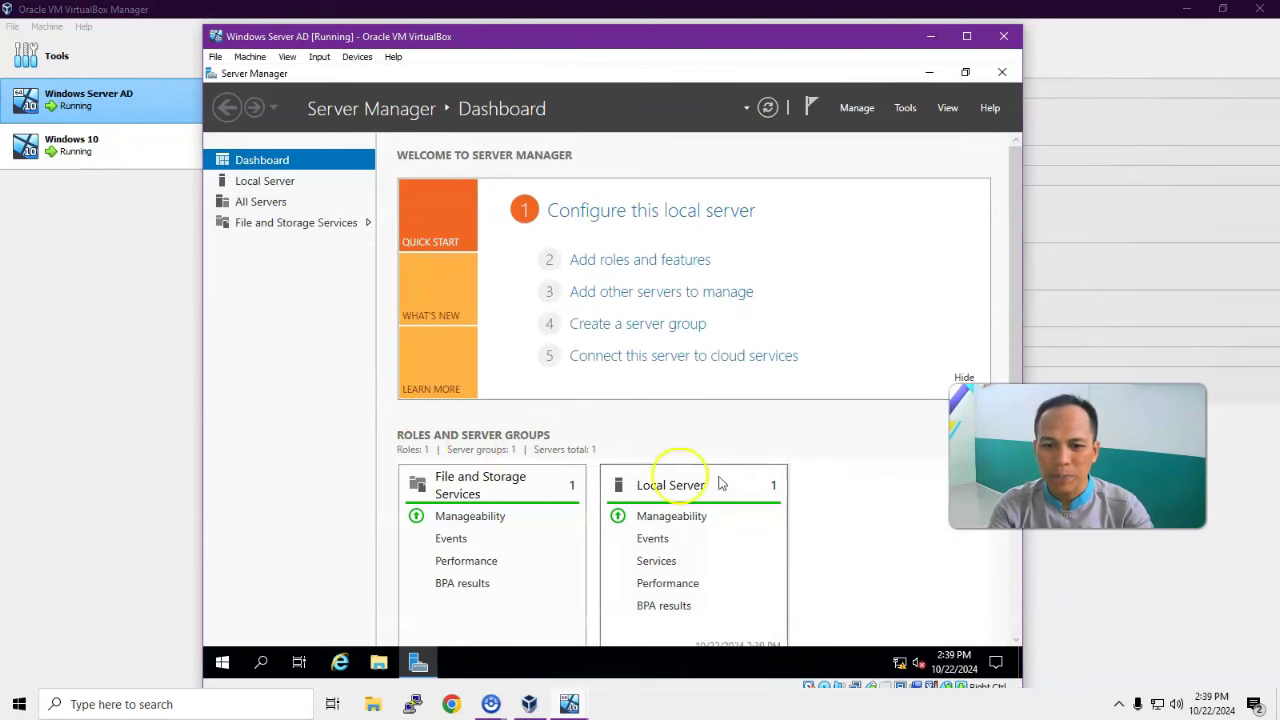
pyautogui.rightClick(901, 663)
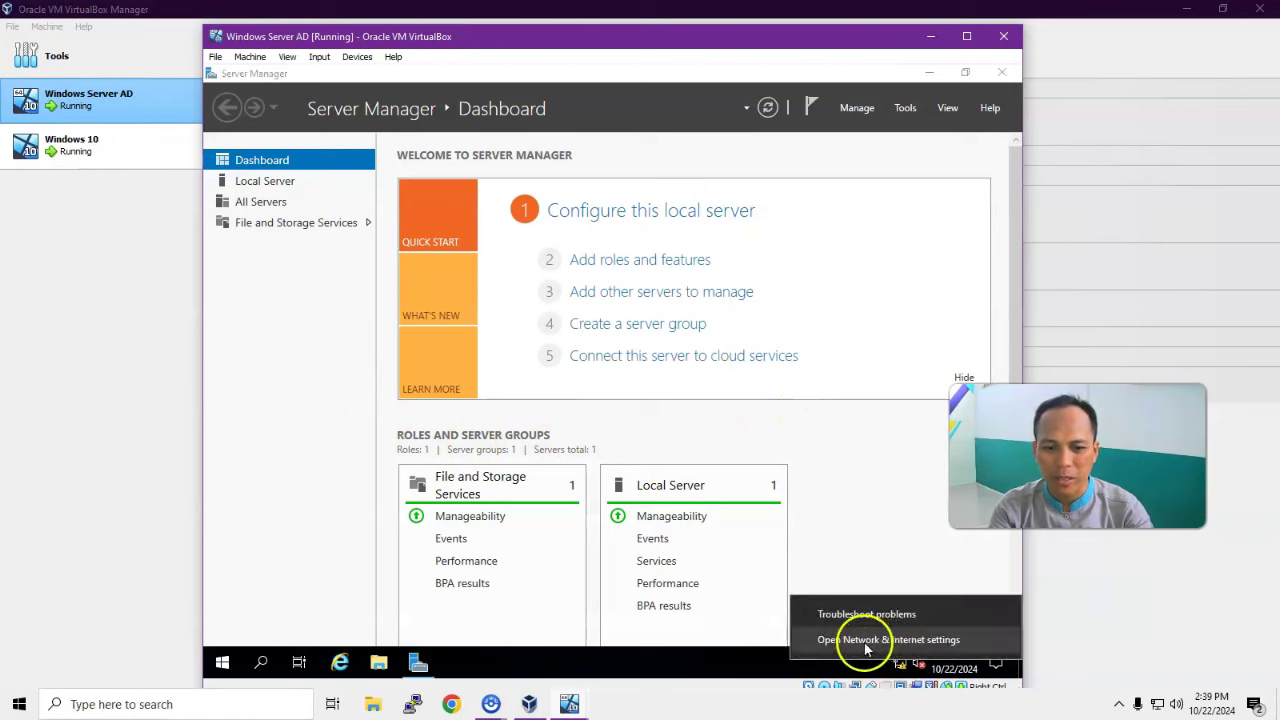
pyautogui.click(887, 642)
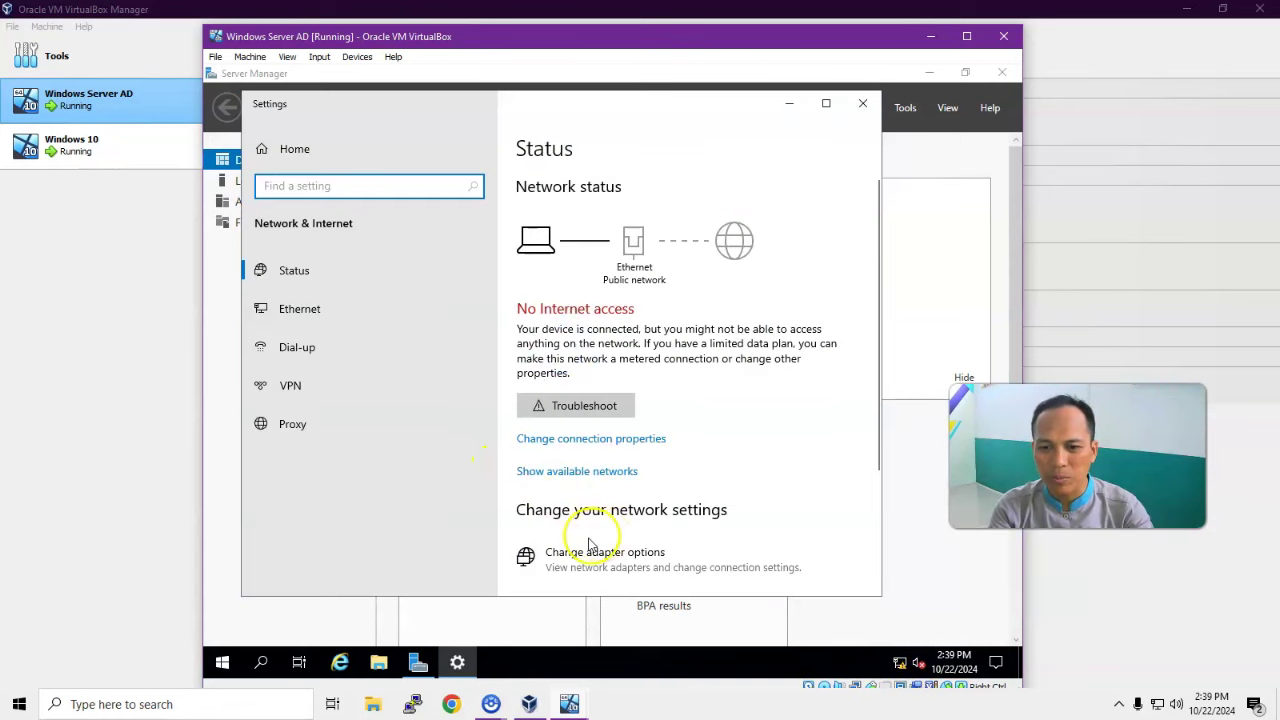
pyautogui.click(575, 559)
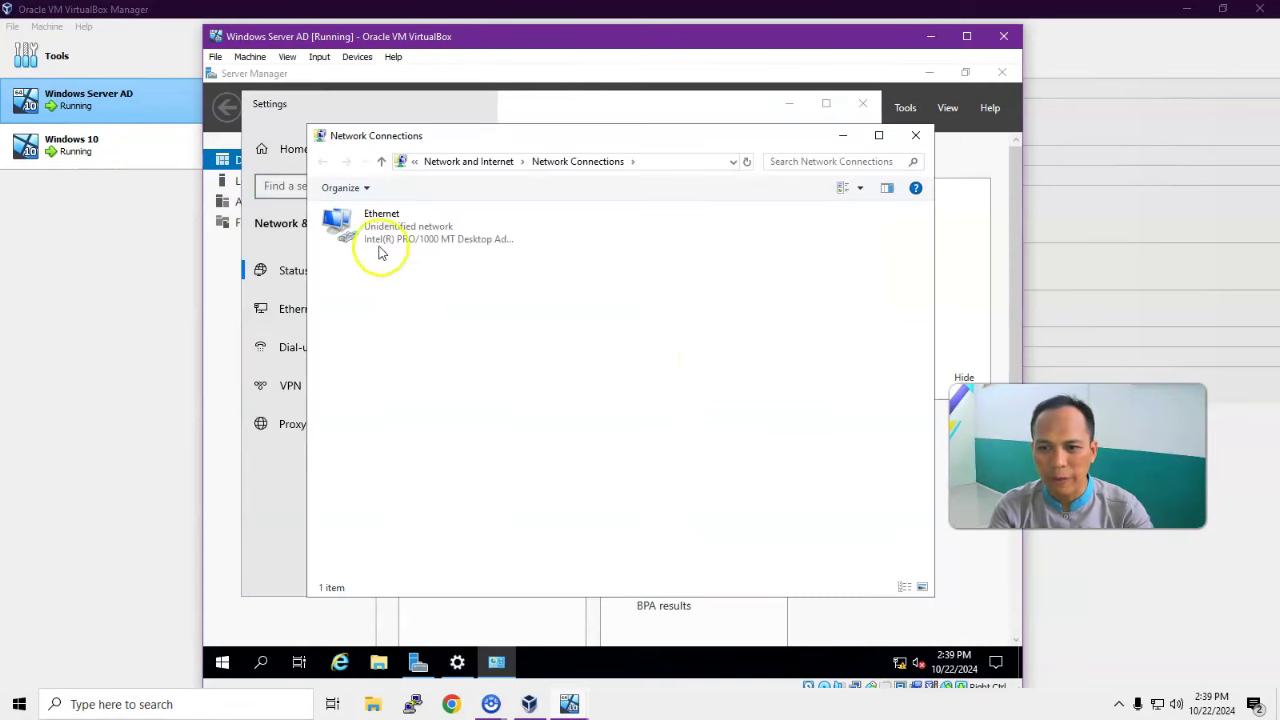
pyautogui.rightClick(347, 233)
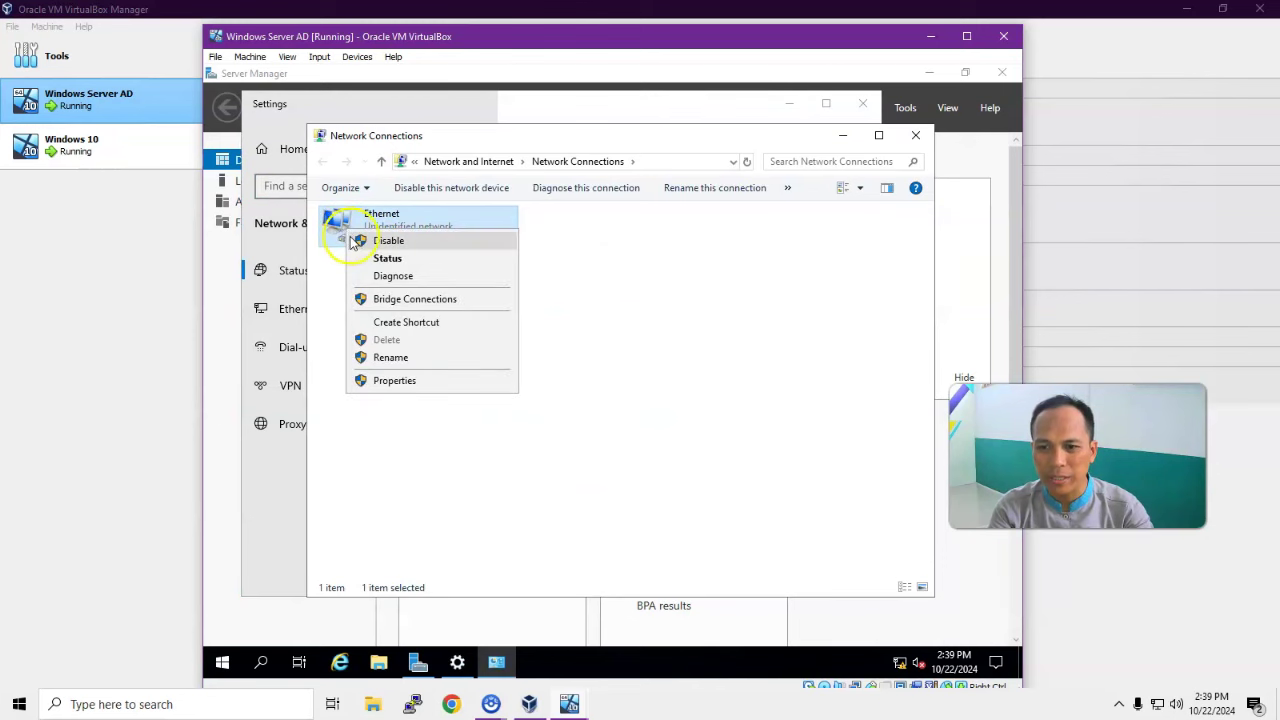
pyautogui.click(428, 384)
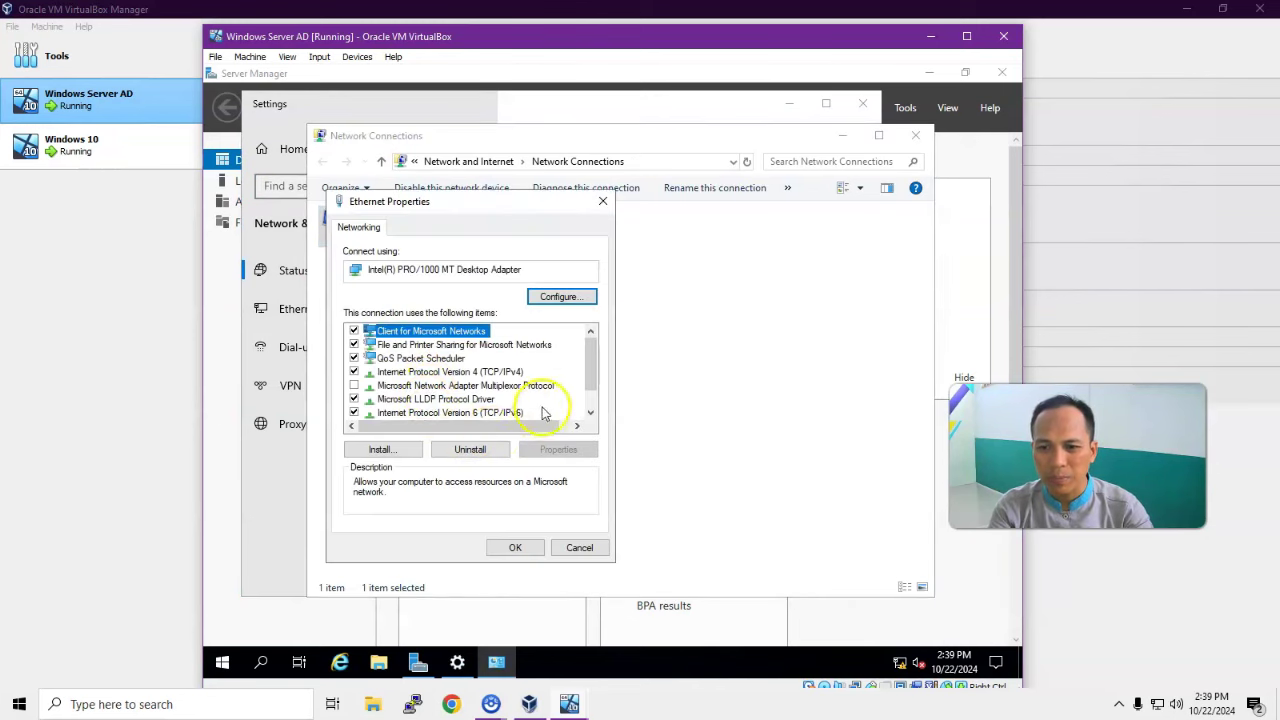
# Step: Set IPv4 to static IP 192.168.212.254, mask 255.255.255.0, gateway and DNS 192.168.212.254
pyautogui.click(508, 373)
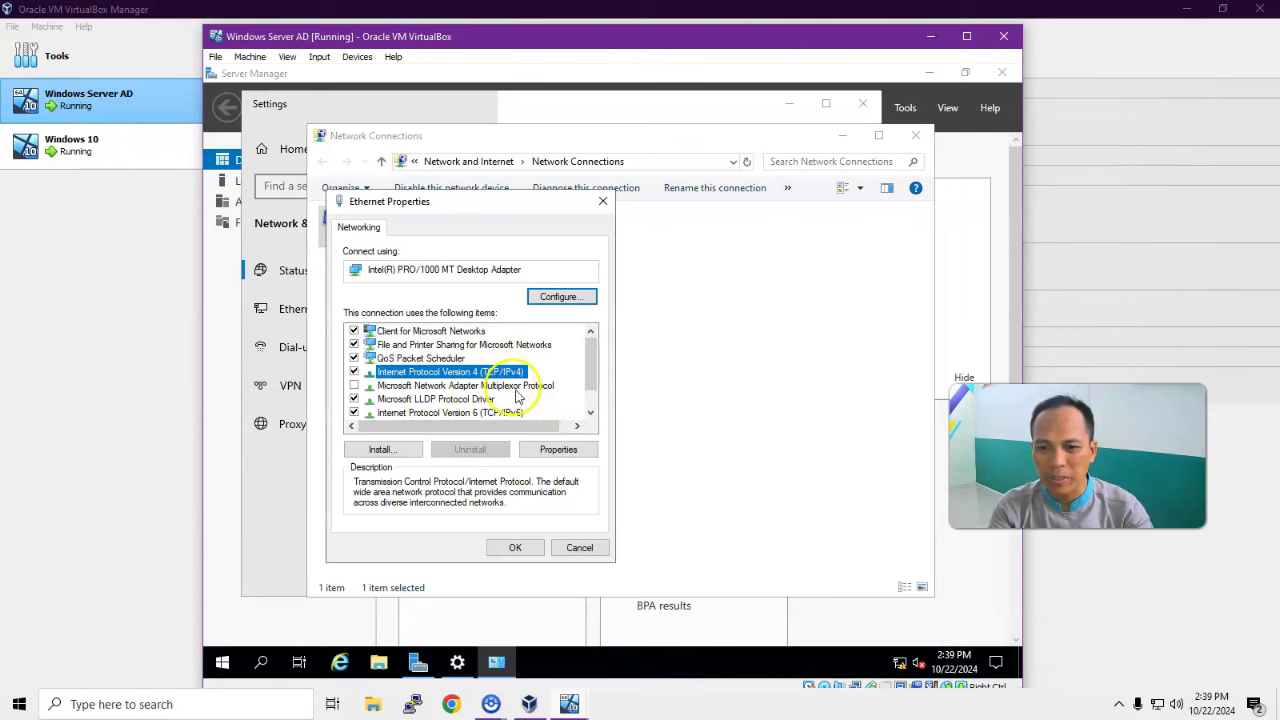
pyautogui.click(558, 449)
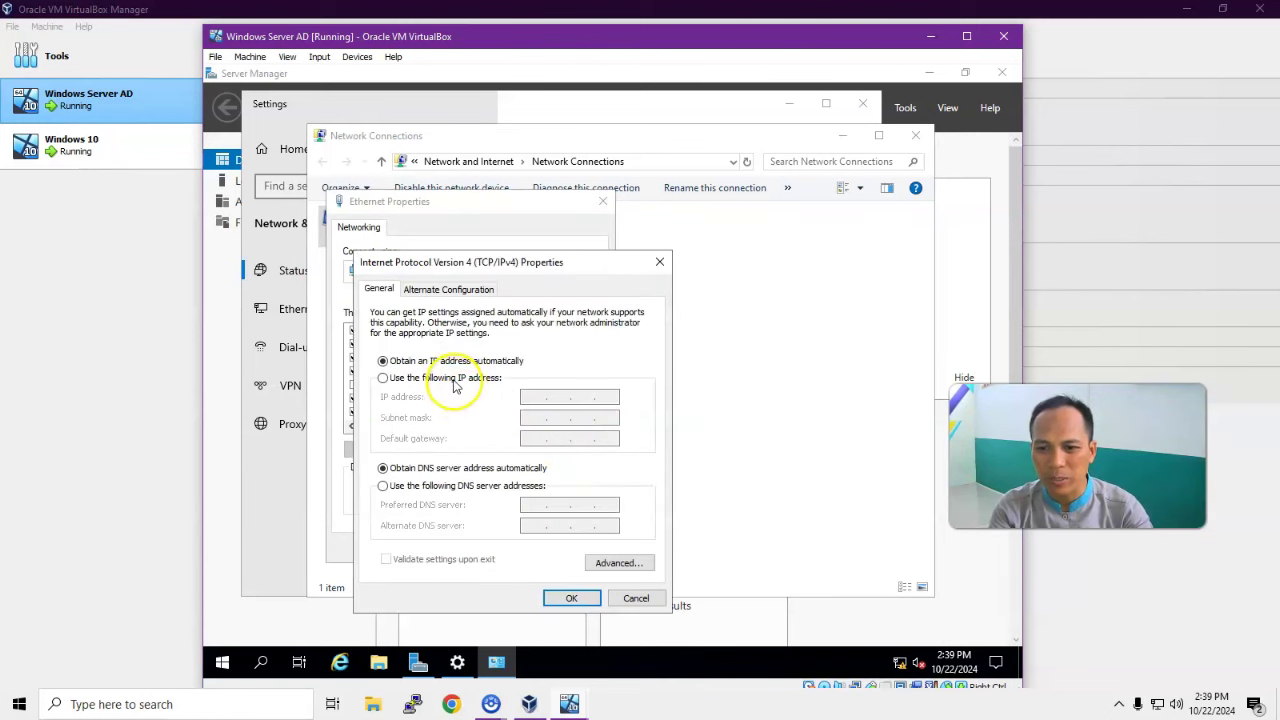
pyautogui.click(383, 377)
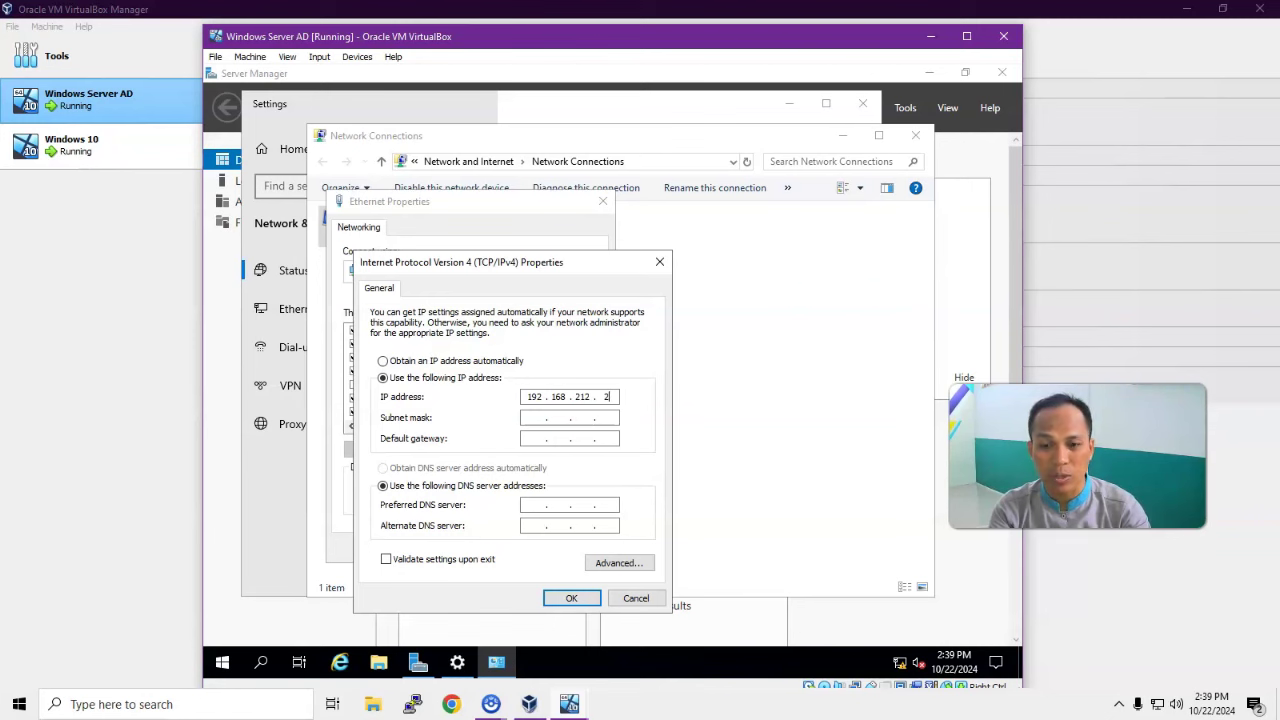
pyautogui.click(539, 420)
pyautogui.click(537, 438)
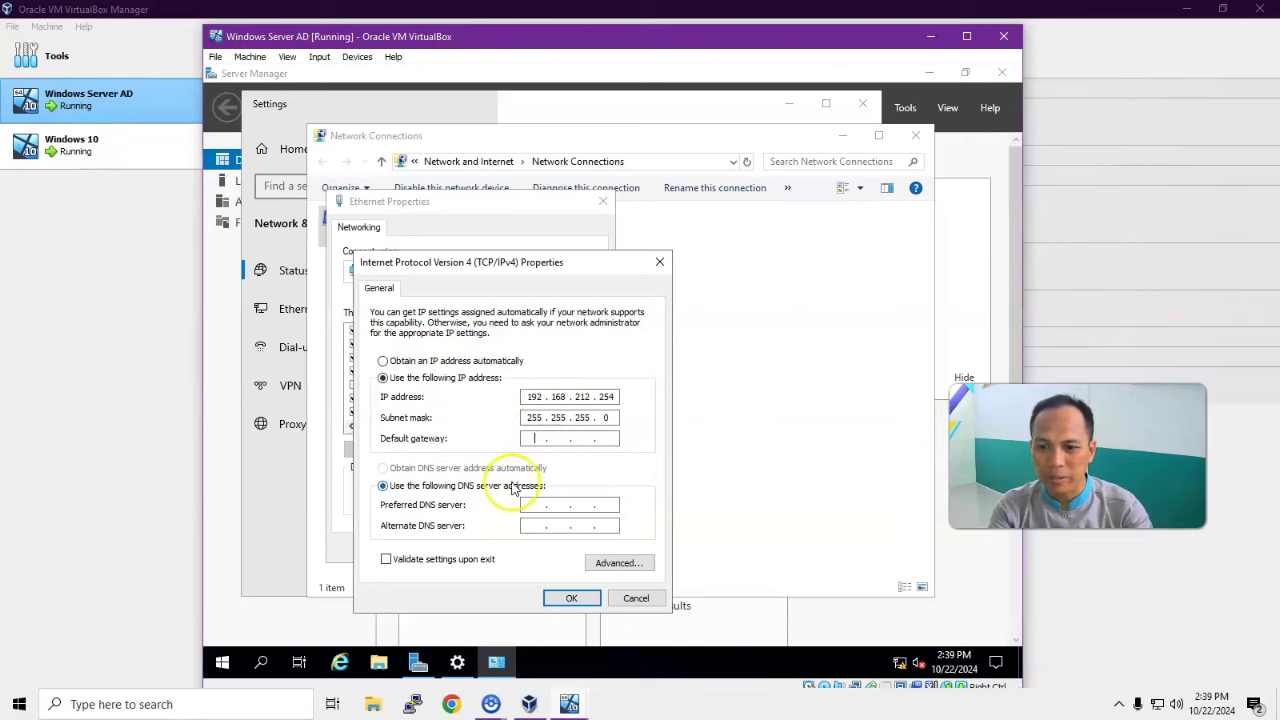
pyautogui.write('192 . 168 . 212 .')
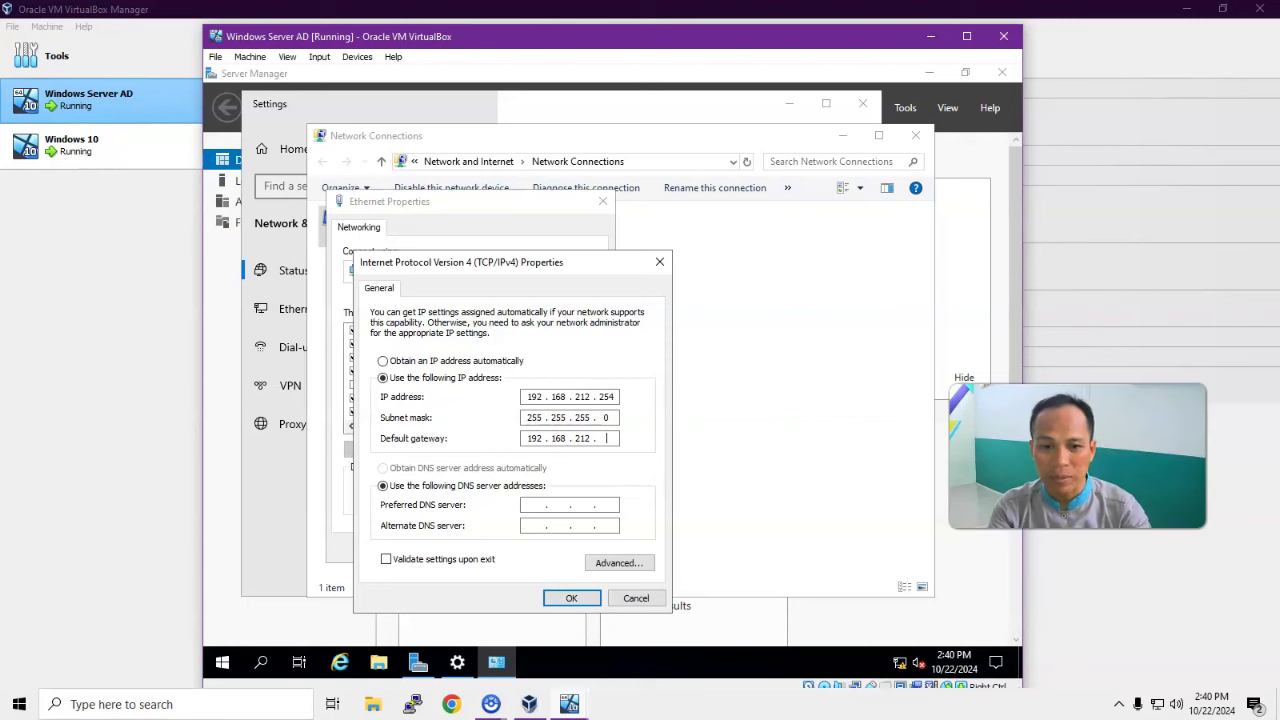
pyautogui.write('4')
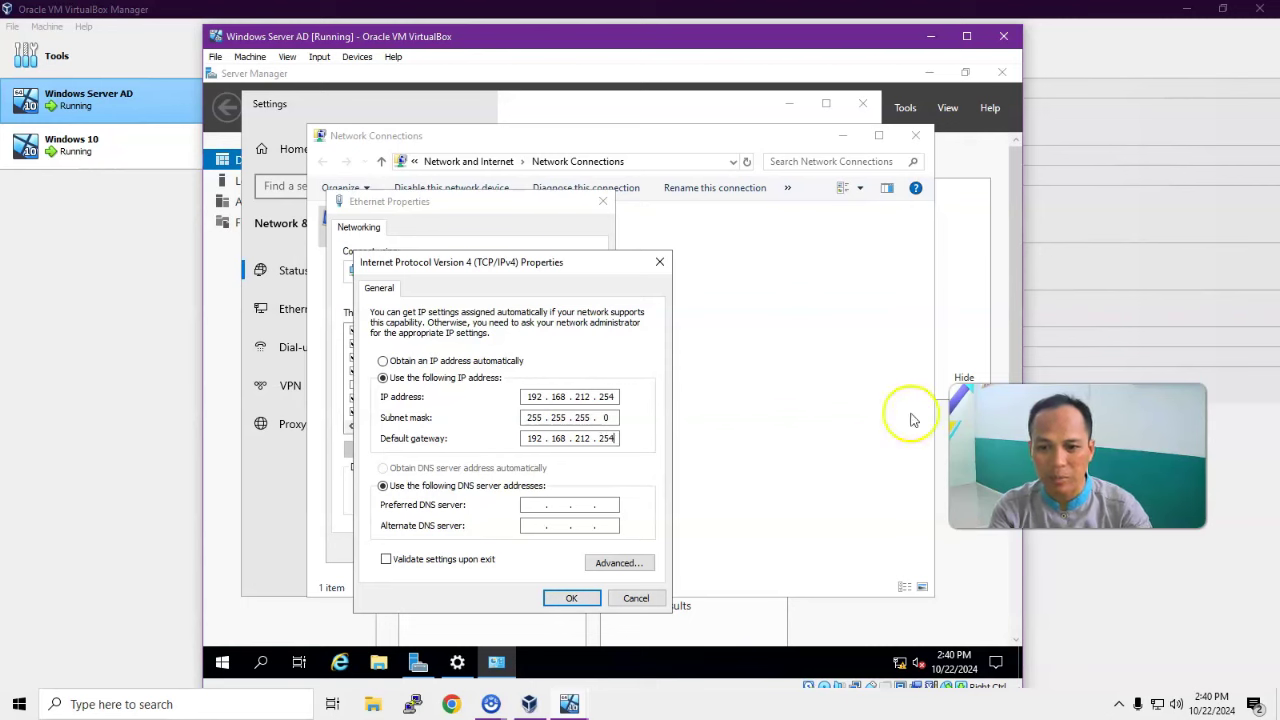
pyautogui.click(535, 505)
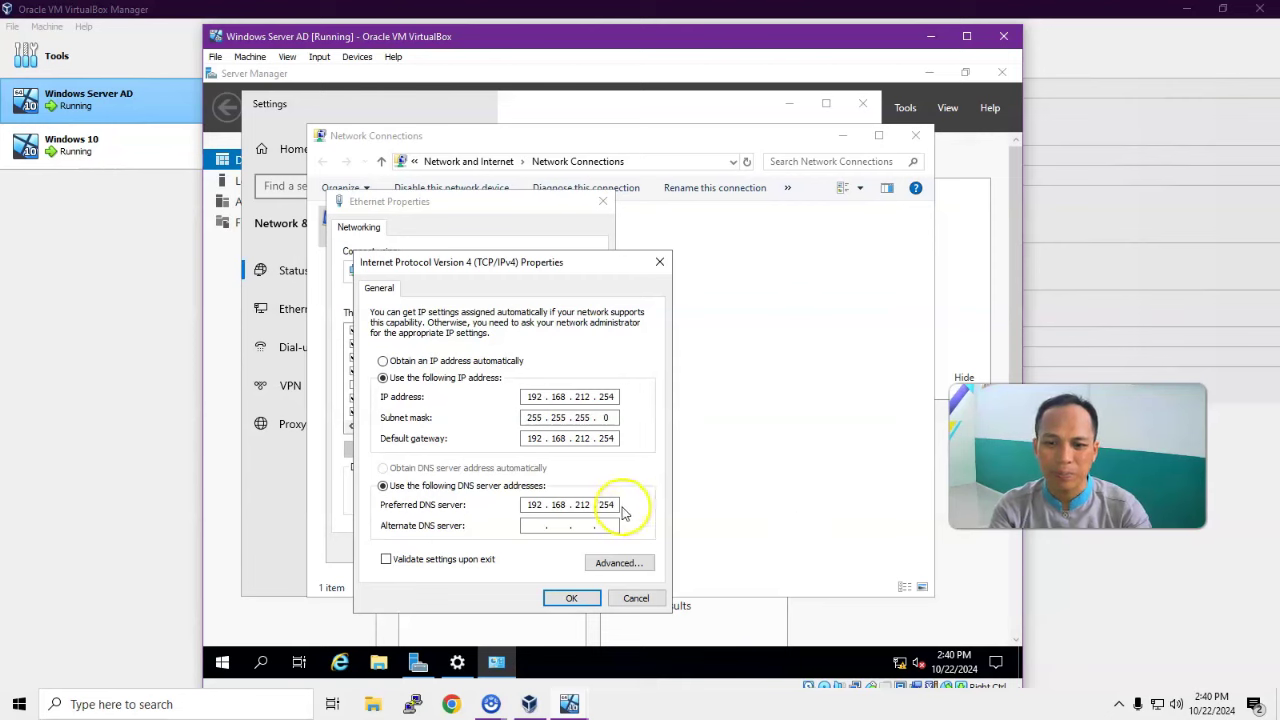
pyautogui.click(569, 599)
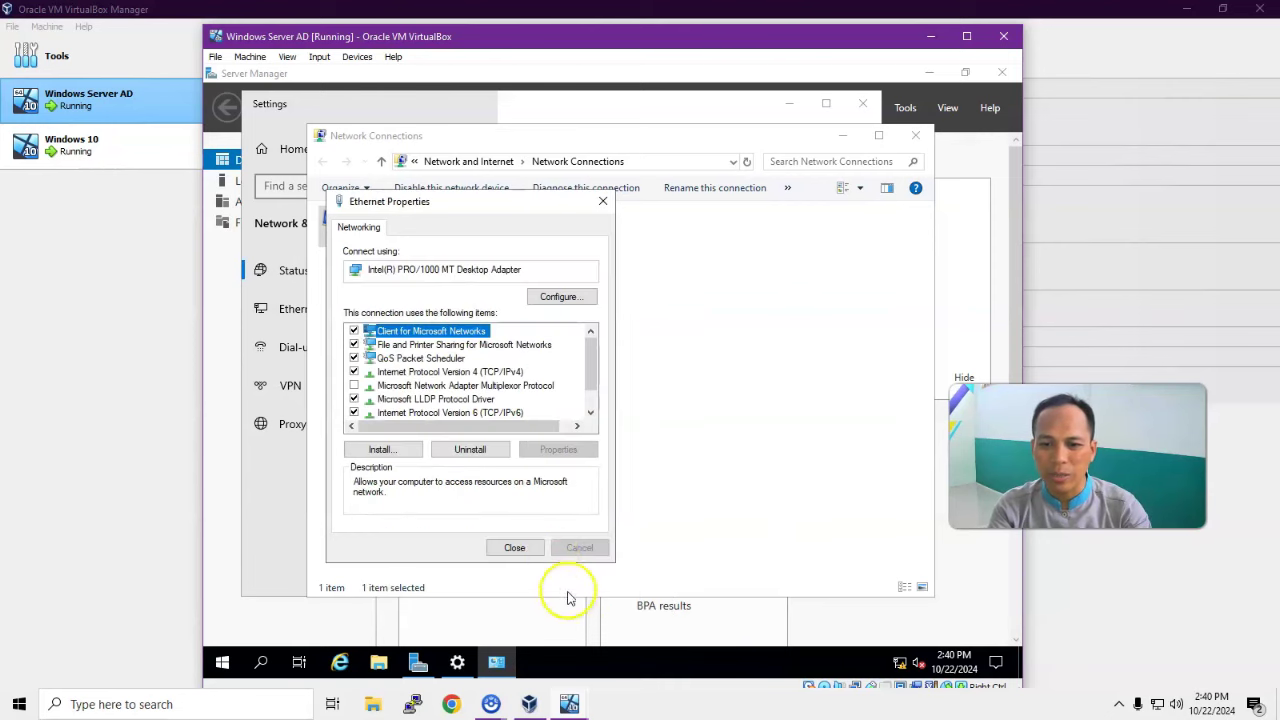
# Step: Close the Ethernet properties, Network Connections and Settings windows, returning to the Dashboard
pyautogui.click(514, 548)
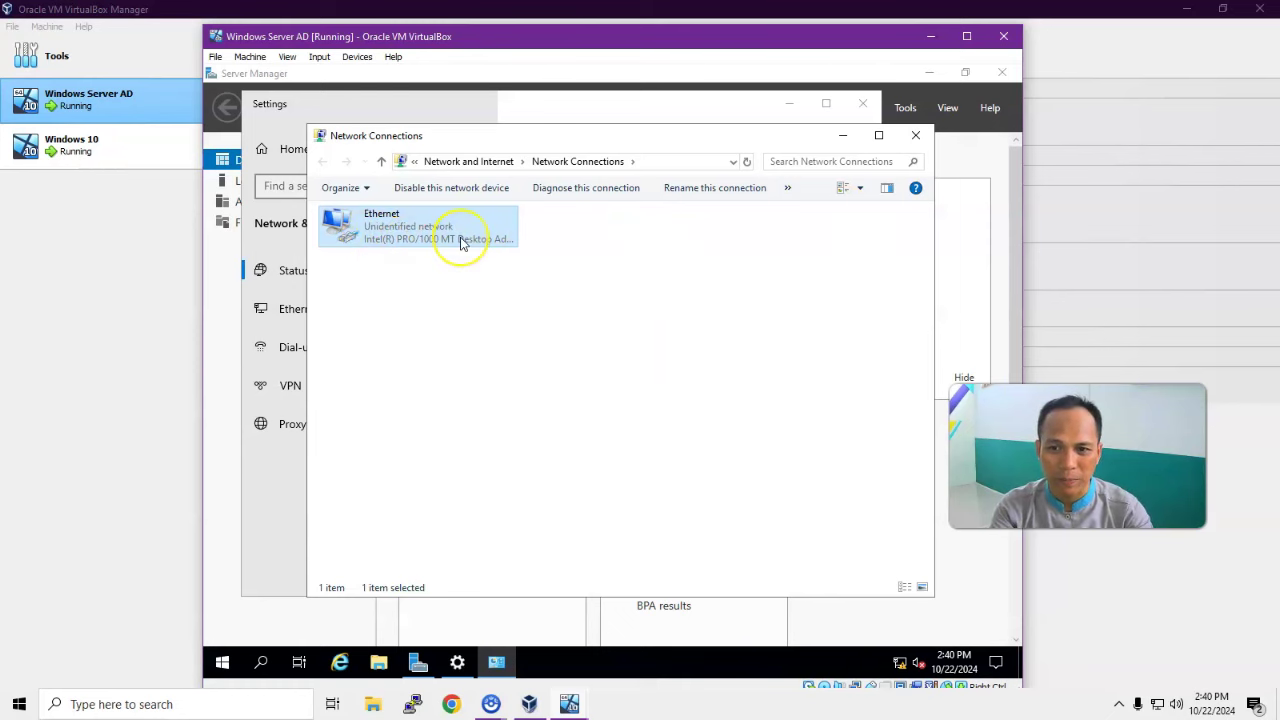
pyautogui.click(916, 138)
pyautogui.click(862, 104)
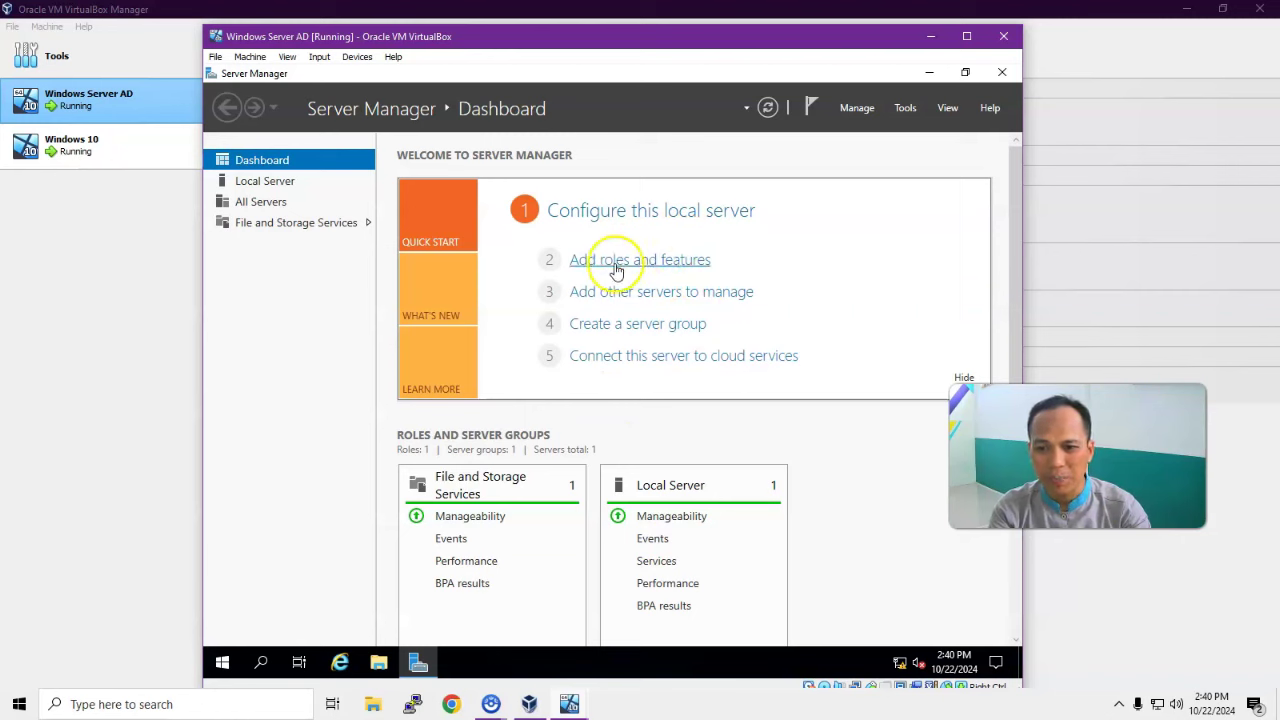
# Step: Start Add Roles and Features with role-based installation targeting this server
pyautogui.click(857, 107)
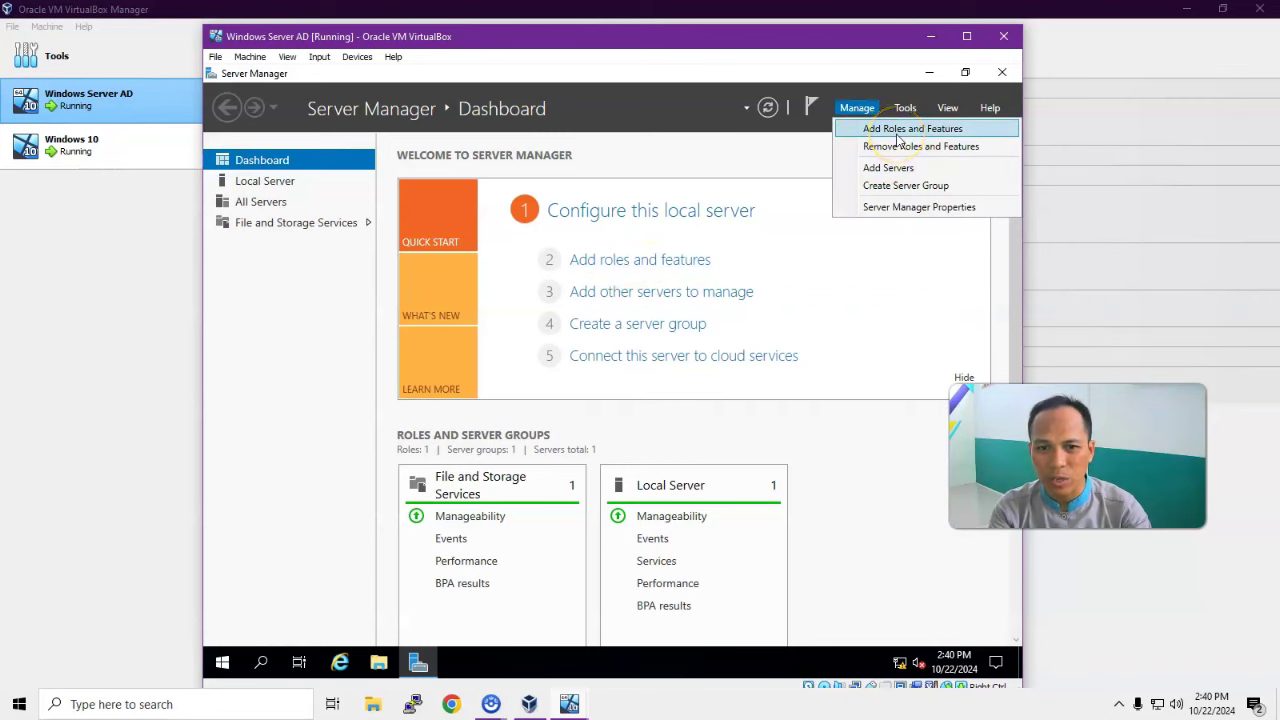
pyautogui.click(690, 165)
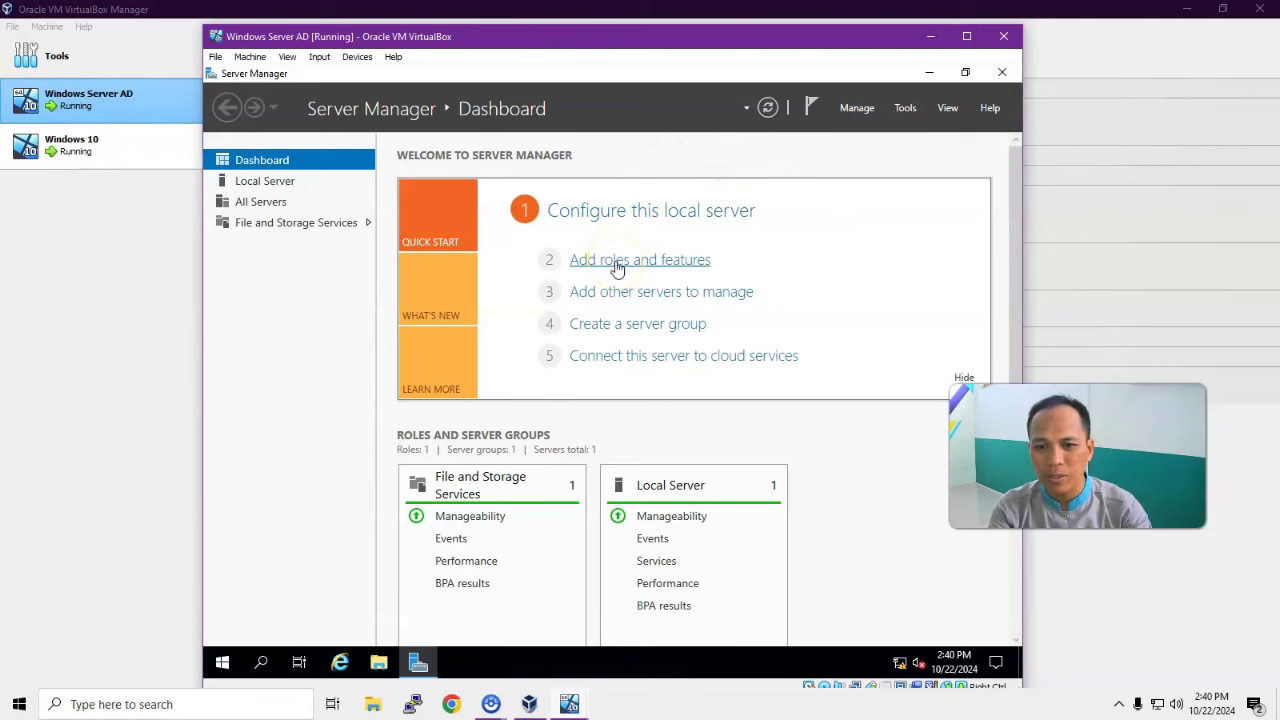
pyautogui.click(617, 268)
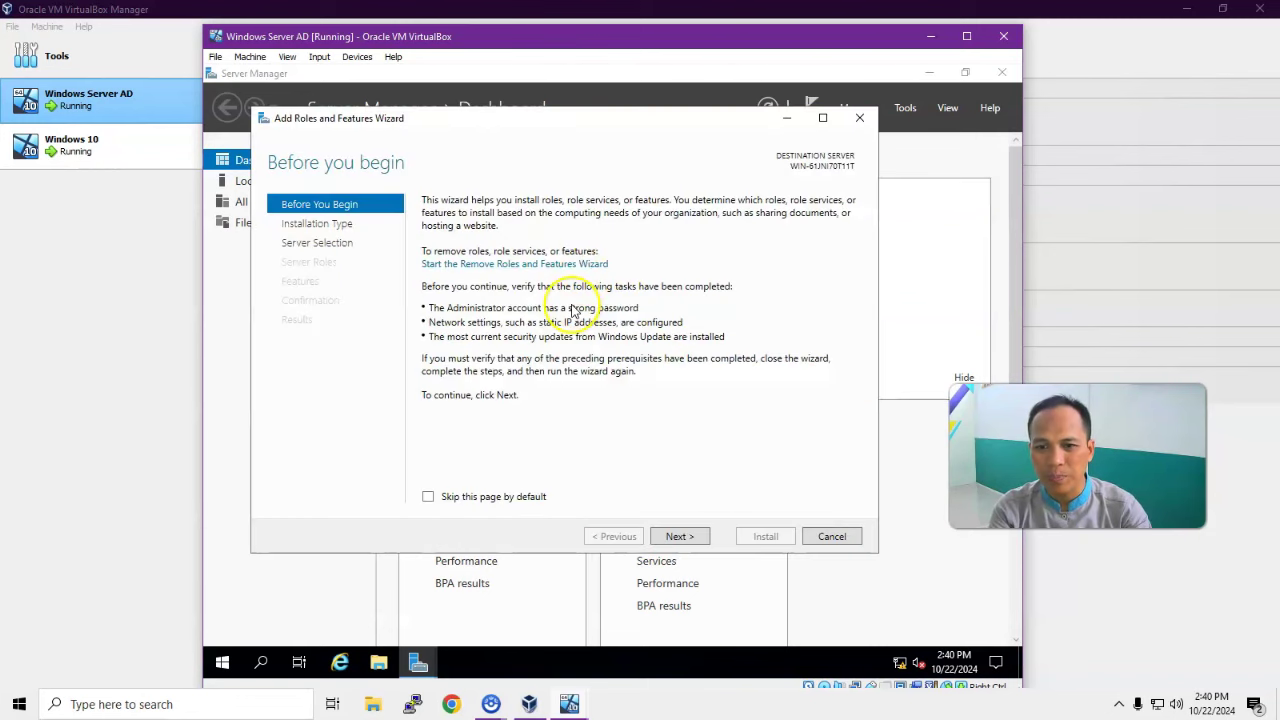
pyautogui.click(680, 537)
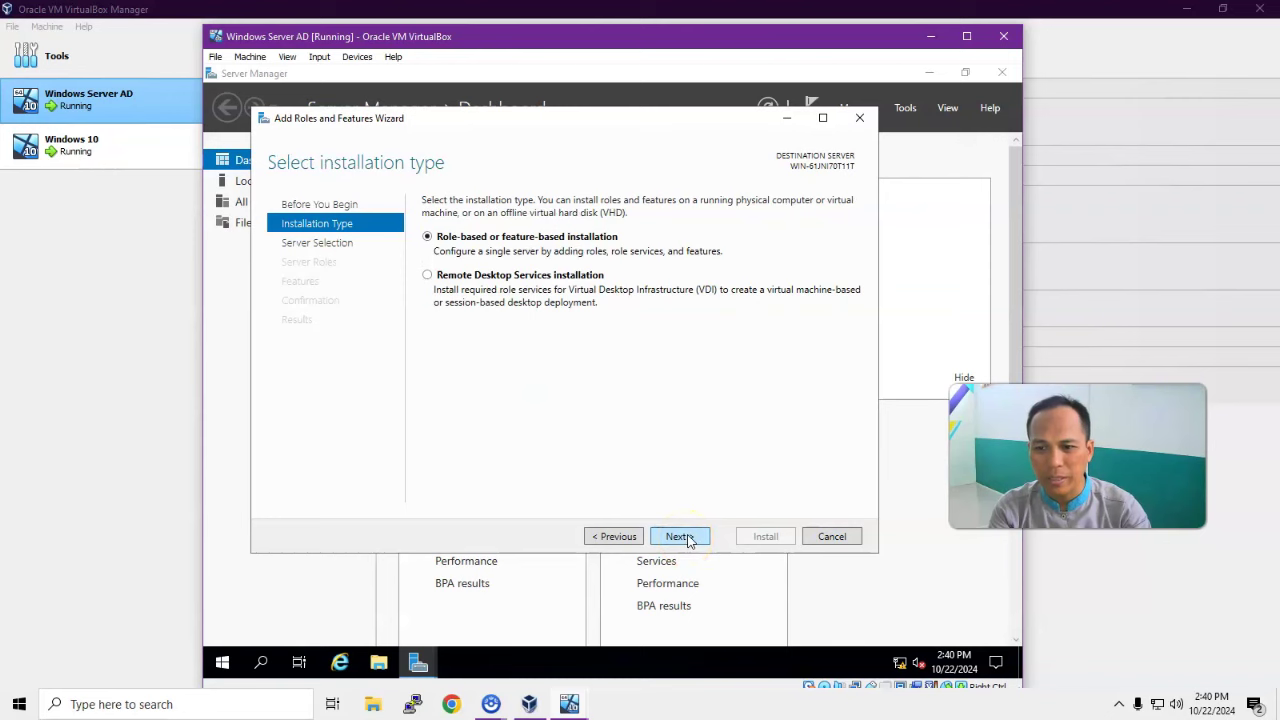
pyautogui.click(680, 537)
pyautogui.click(680, 537)
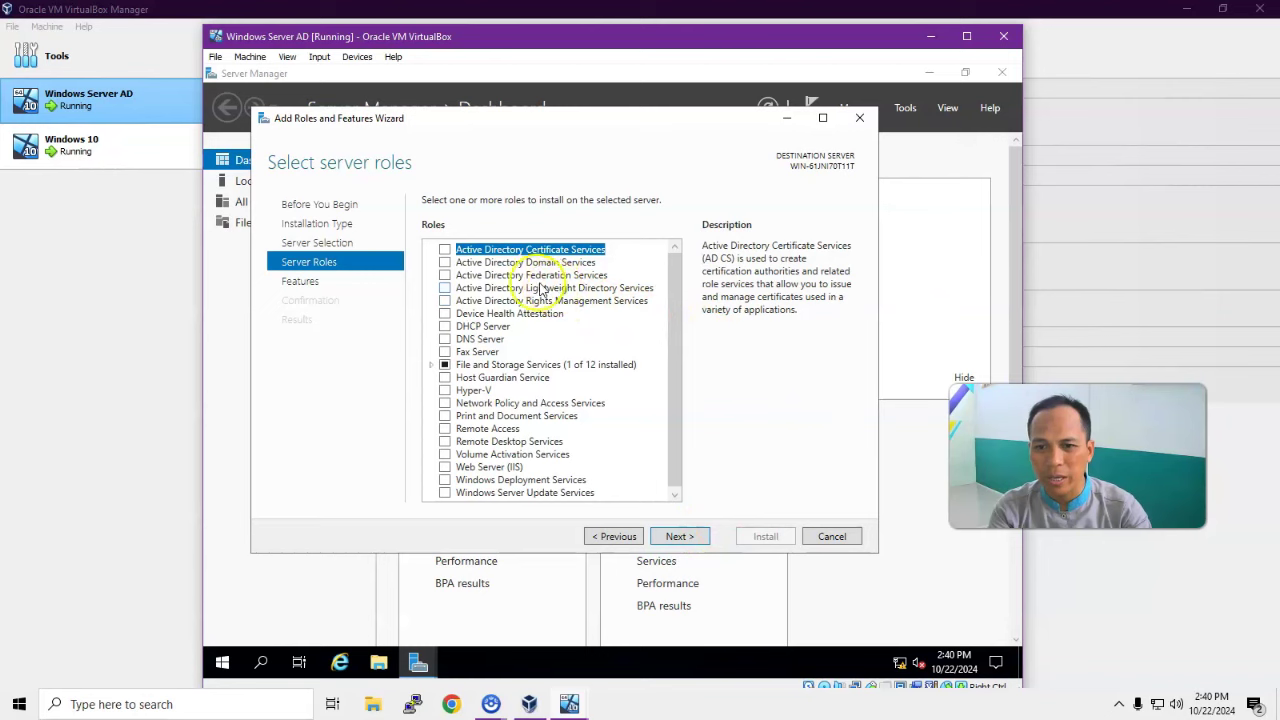
# Step: Select Active Directory Domain Services with its required features, install it, and close the wizard
pyautogui.click(445, 263)
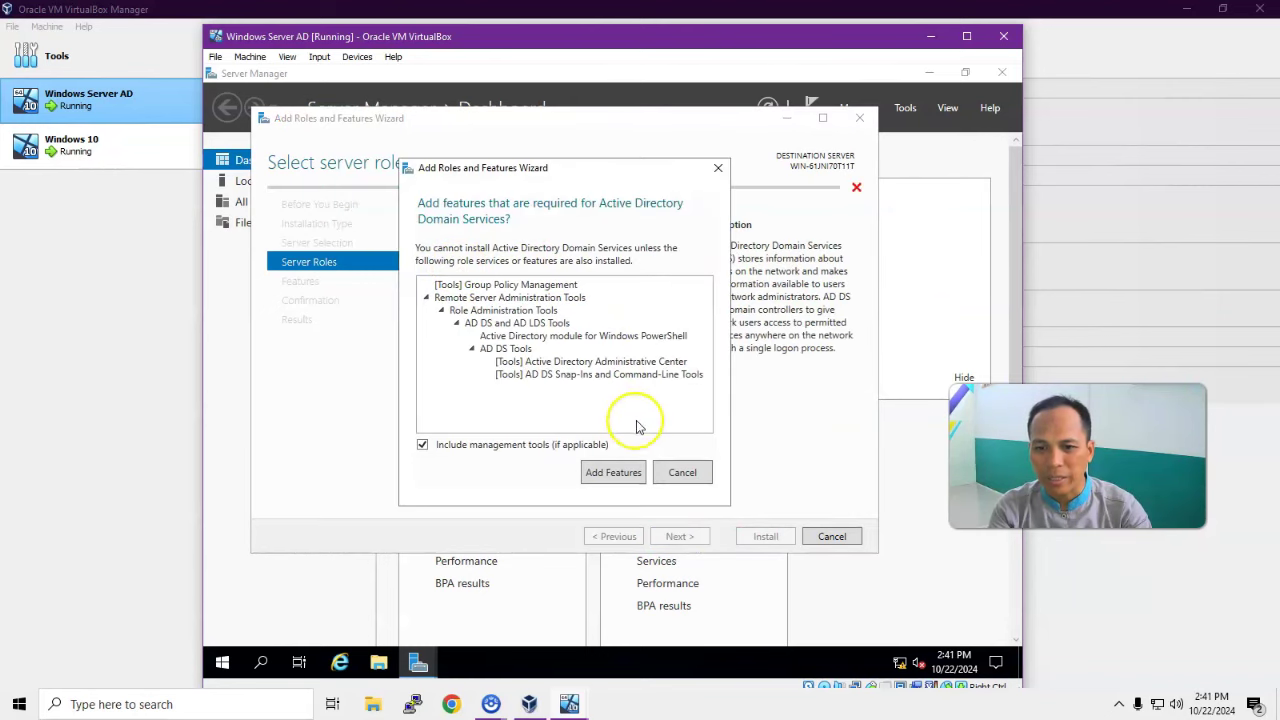
pyautogui.click(606, 481)
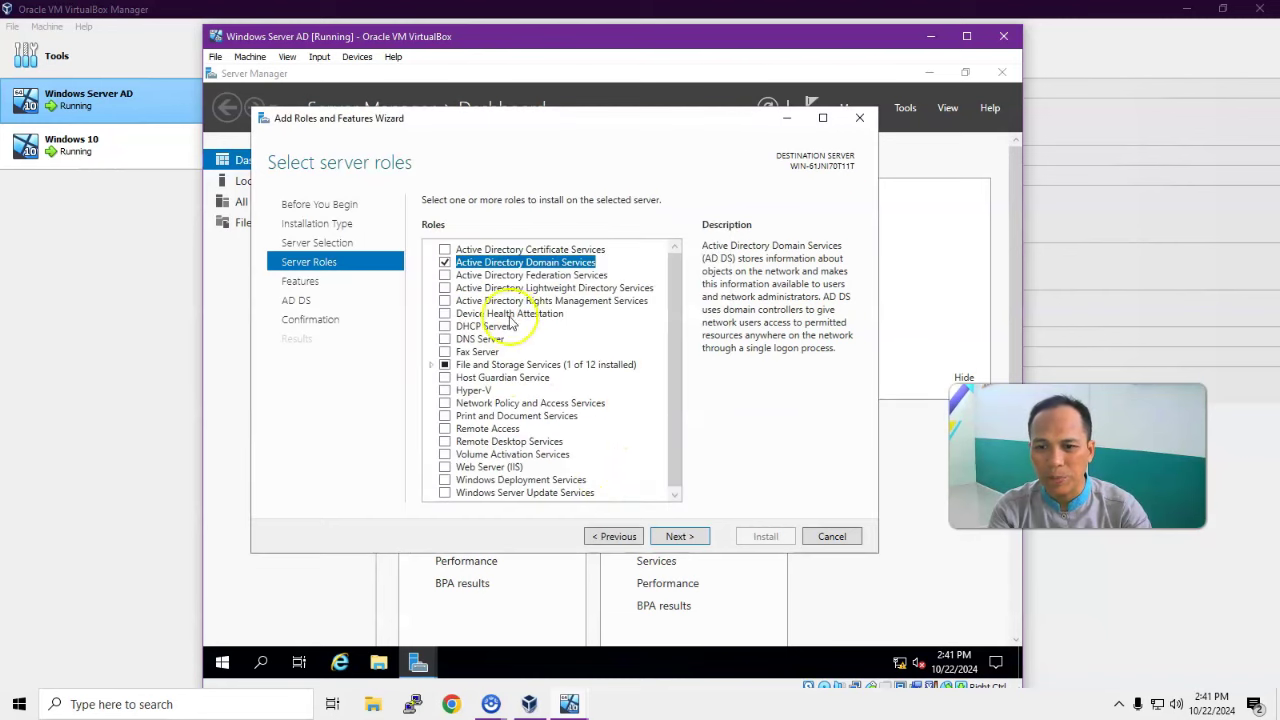
pyautogui.click(680, 537)
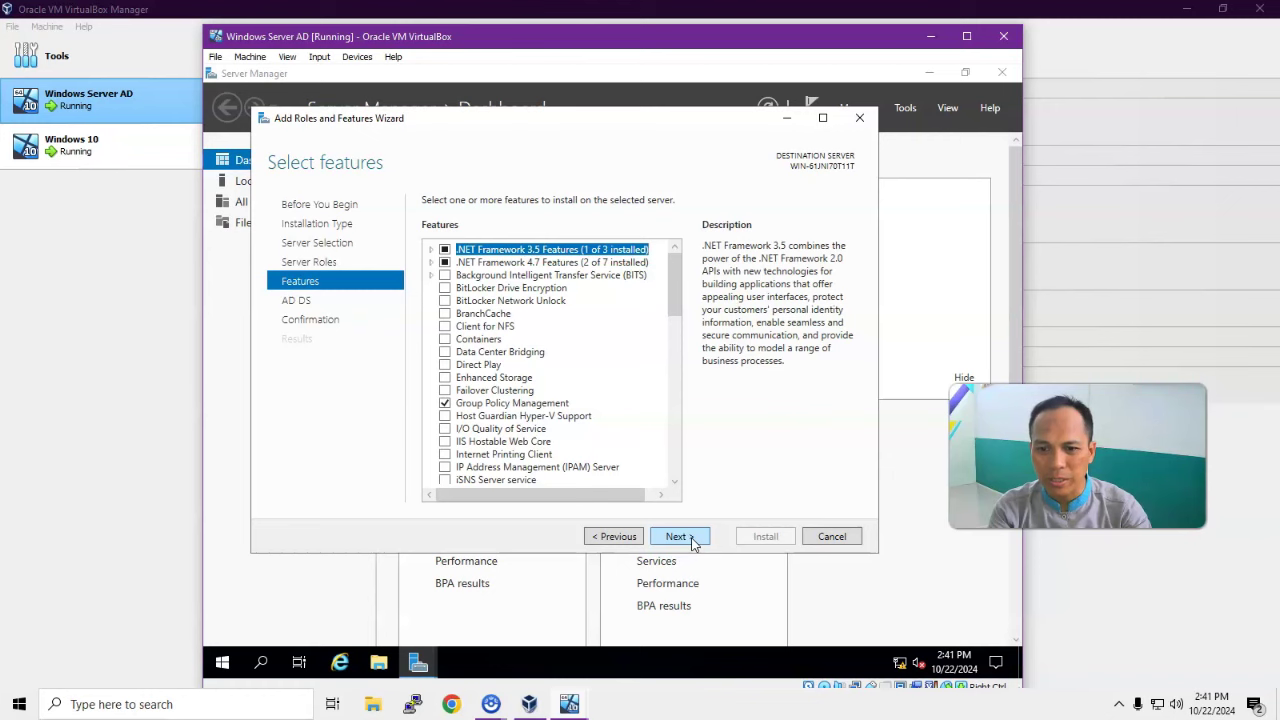
pyautogui.click(680, 537)
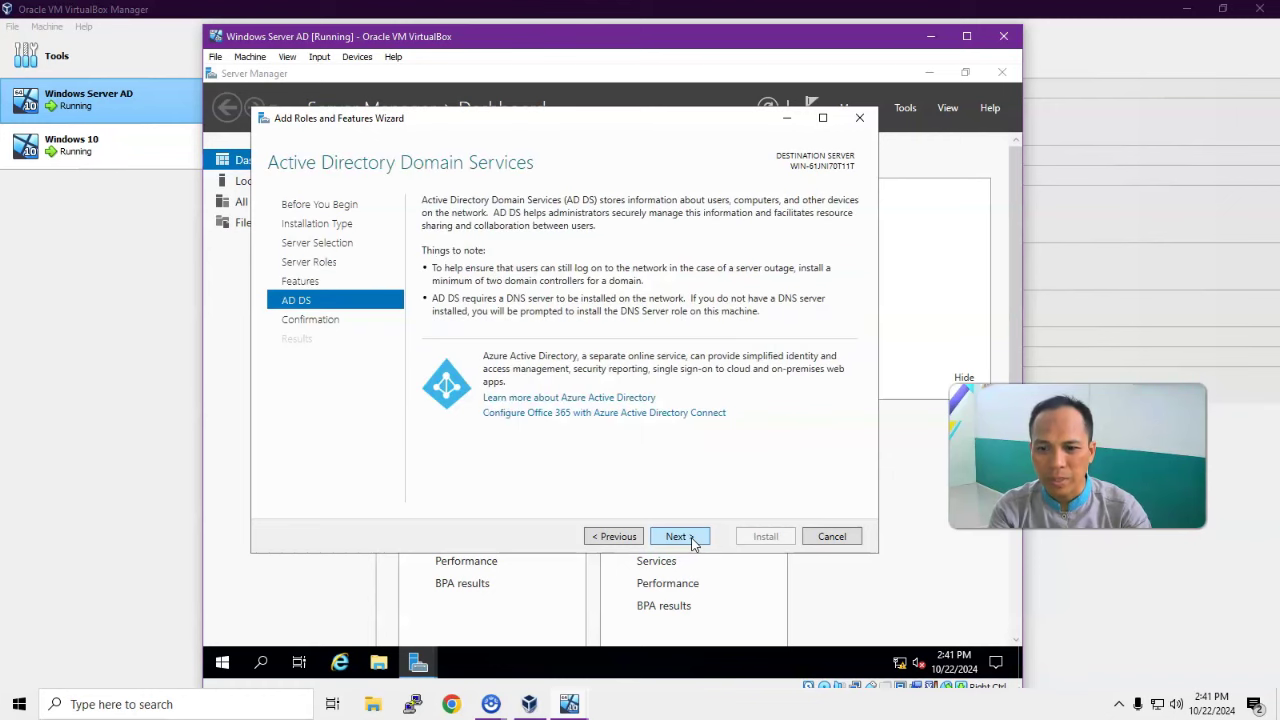
pyautogui.click(691, 541)
pyautogui.click(753, 537)
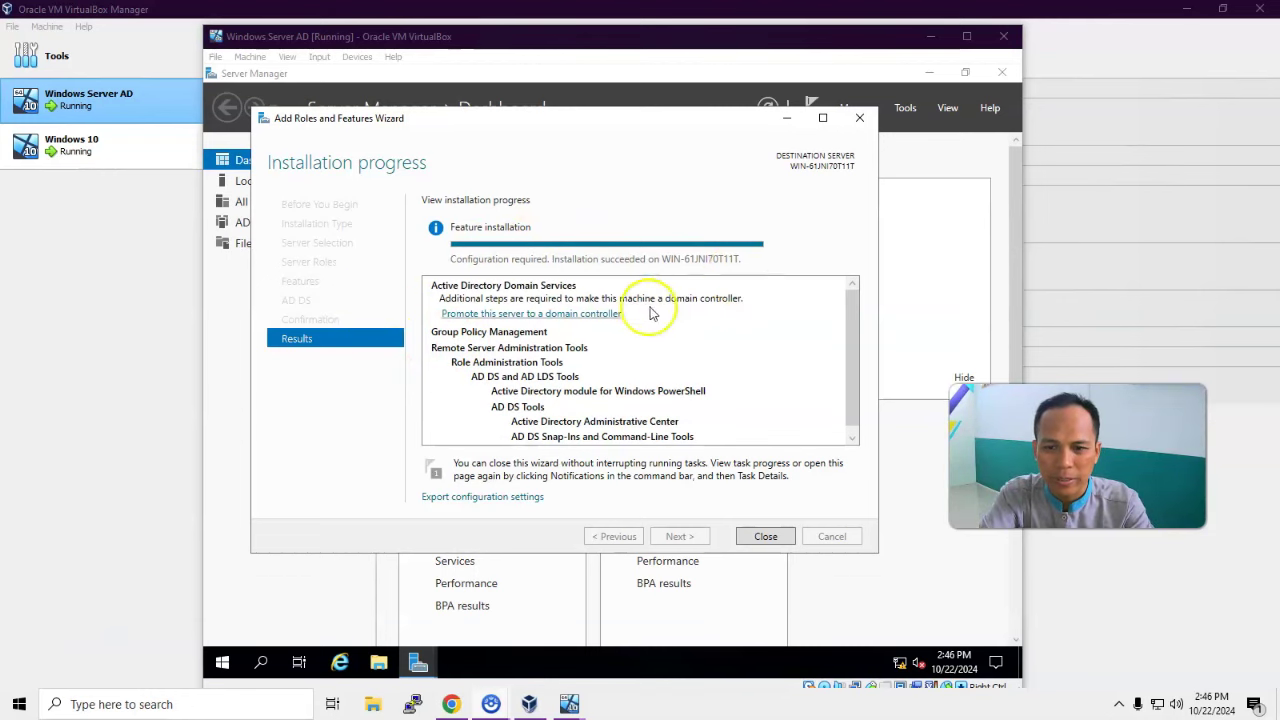
pyautogui.click(765, 536)
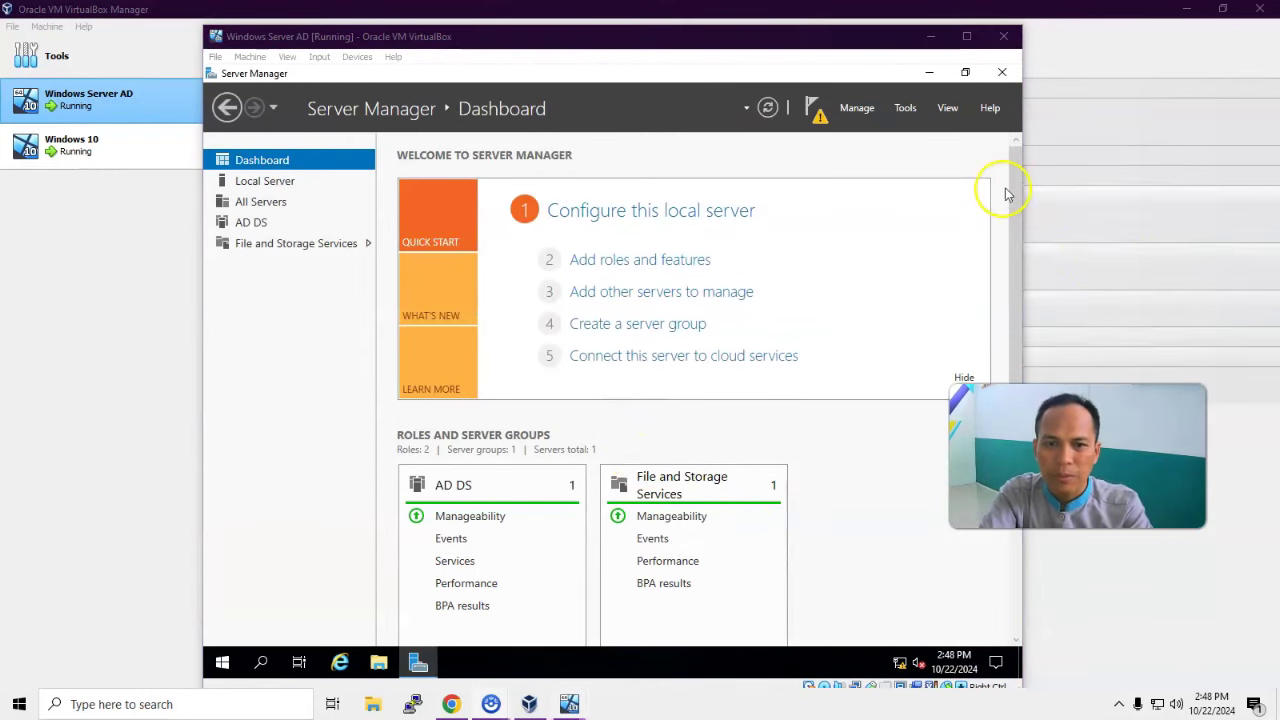
# Step: From the Notifications flag, choose Promote this server to a domain controller
pyautogui.click(814, 112)
pyautogui.click(817, 114)
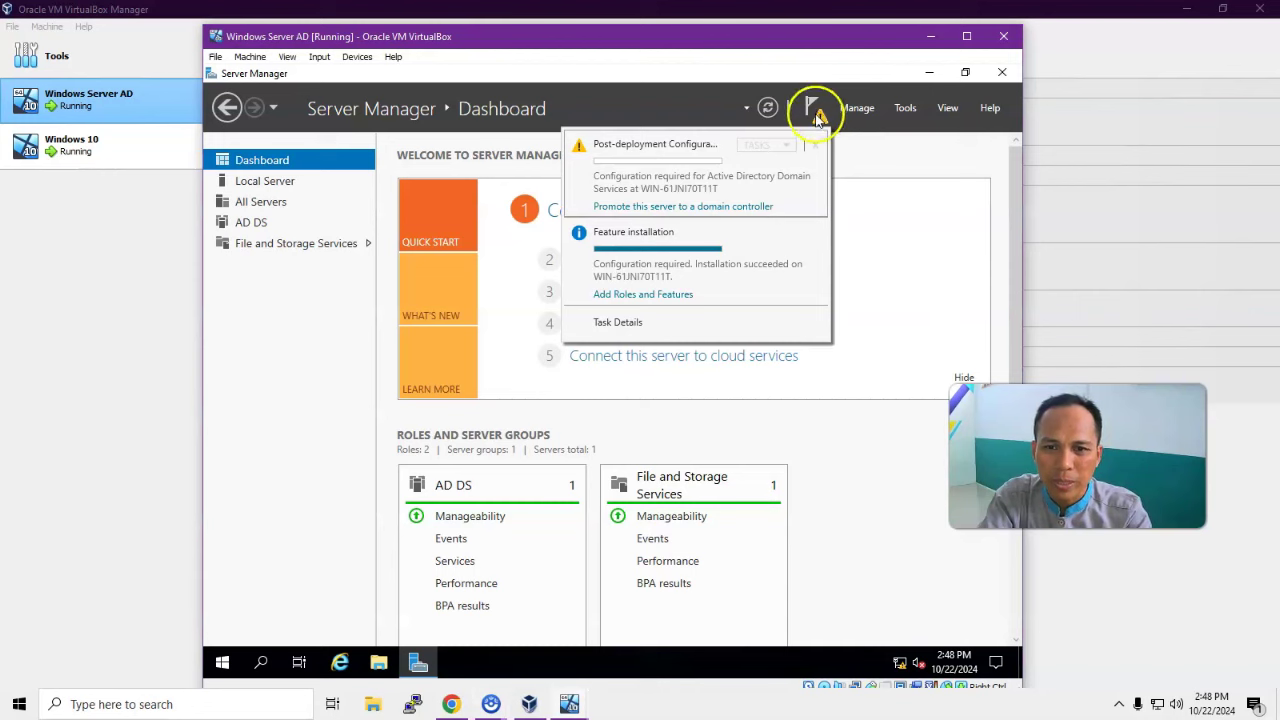
pyautogui.click(716, 207)
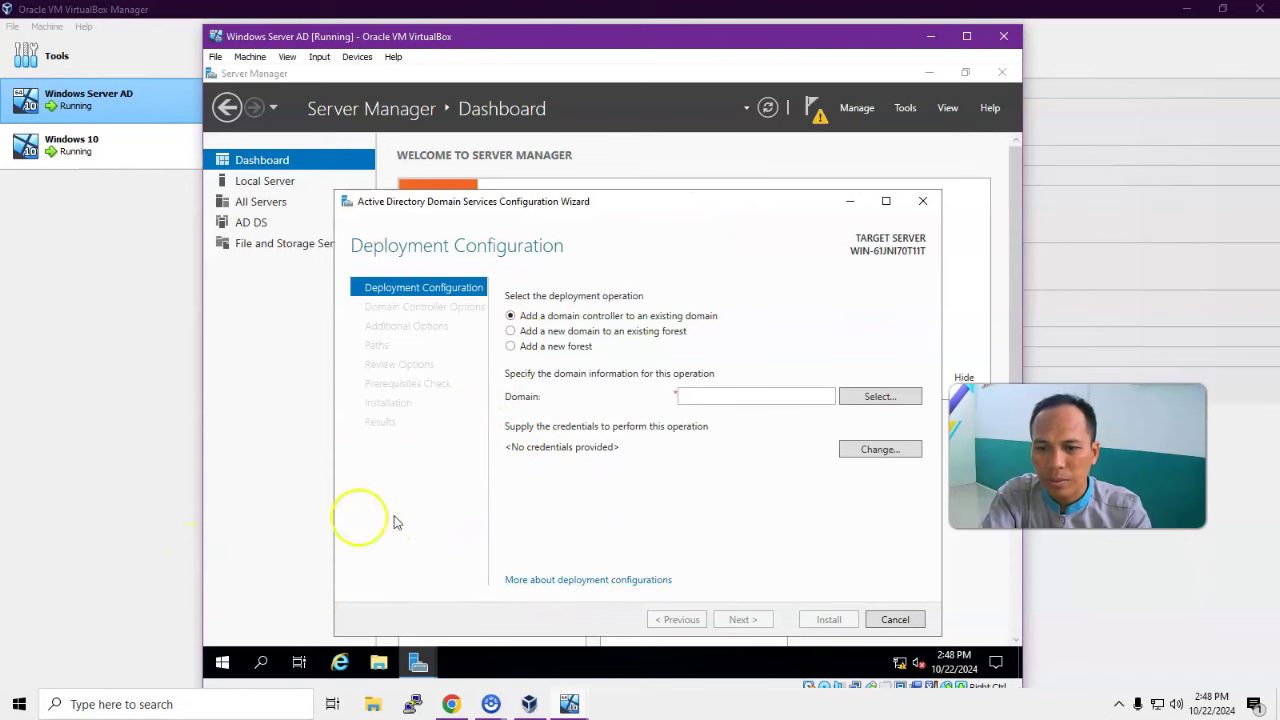
# Step: Add a new forest with root domain supriadi.com and continue to the restore-mode password
pyautogui.click(520, 350)
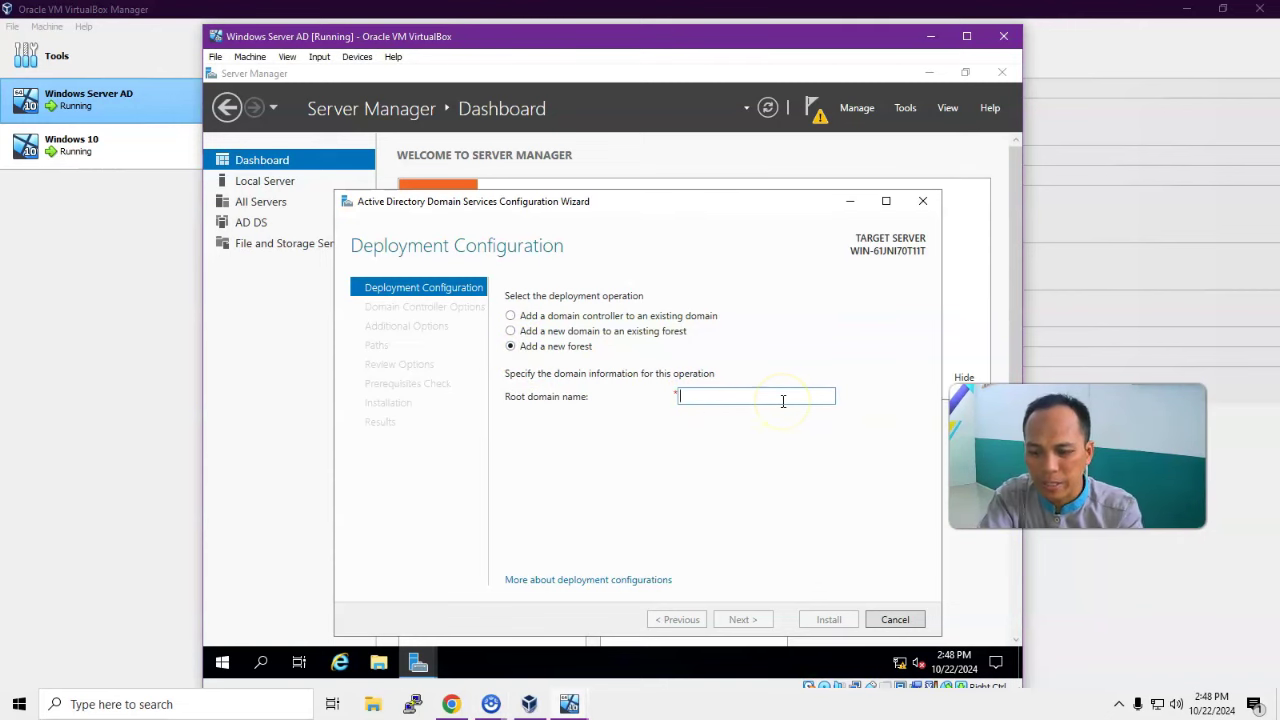
pyautogui.click(676, 394)
pyautogui.write('supriadi.com')
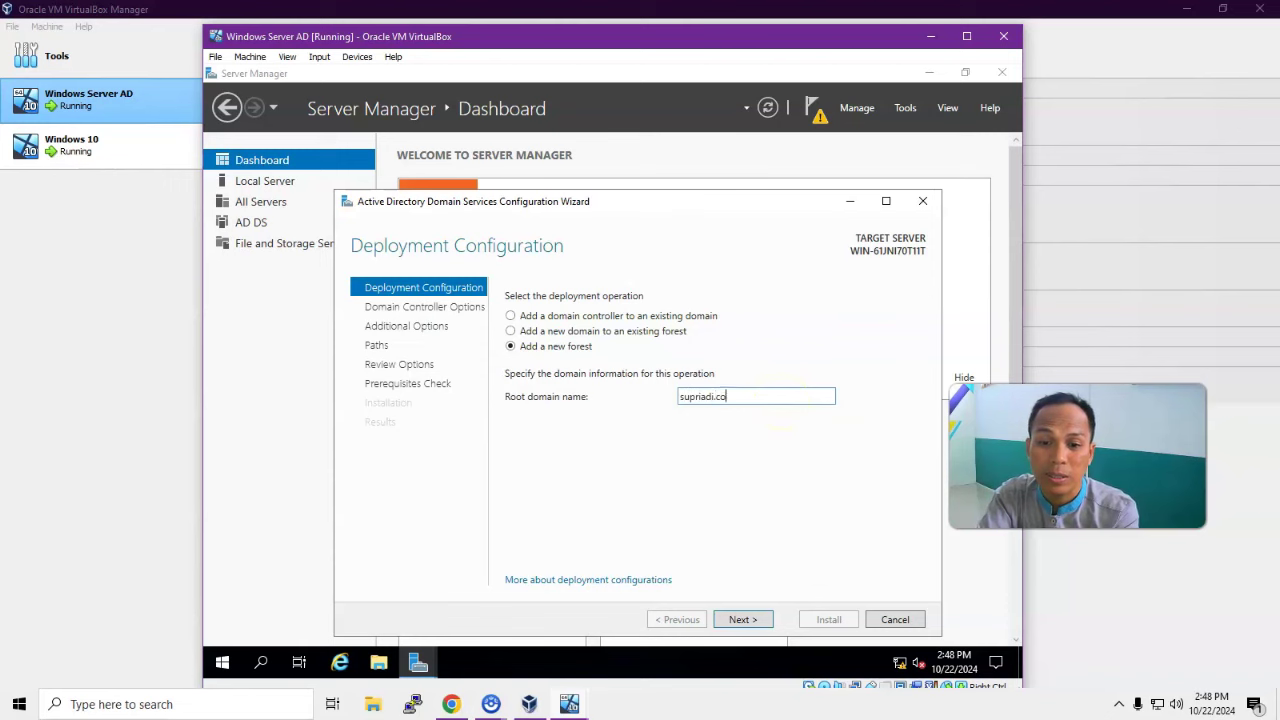
pyautogui.click(743, 619)
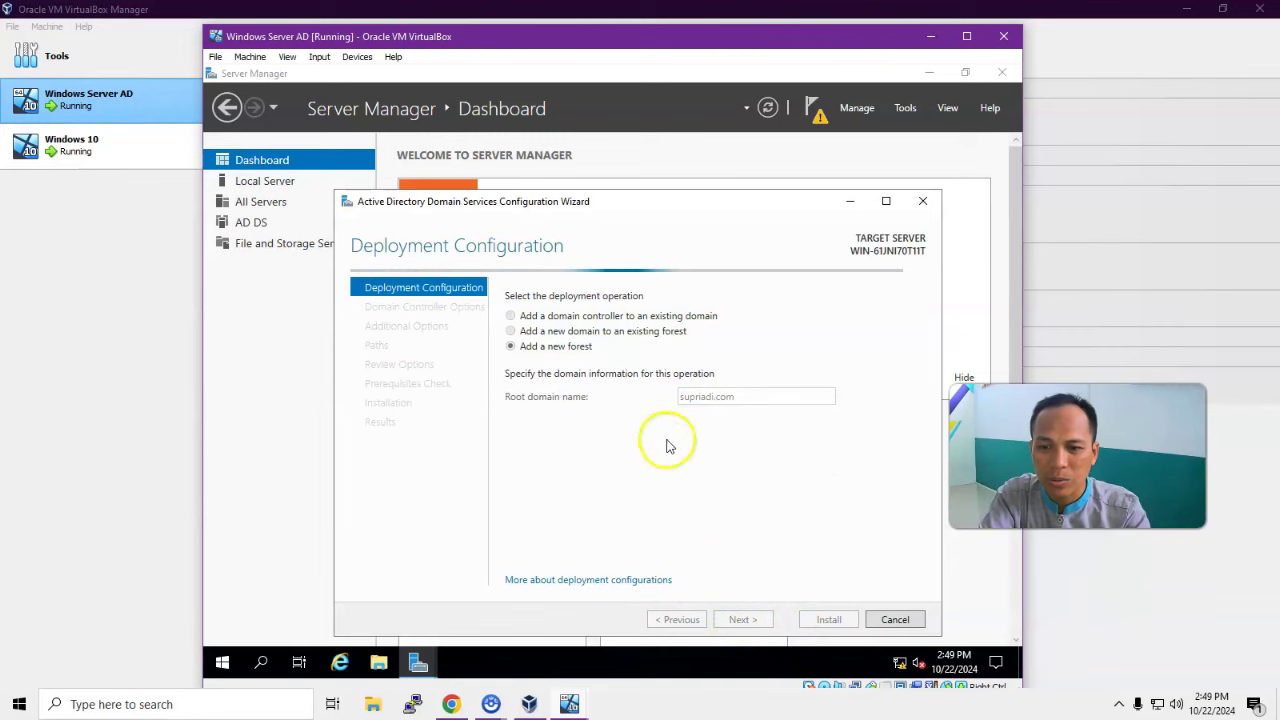
pyautogui.click(730, 469)
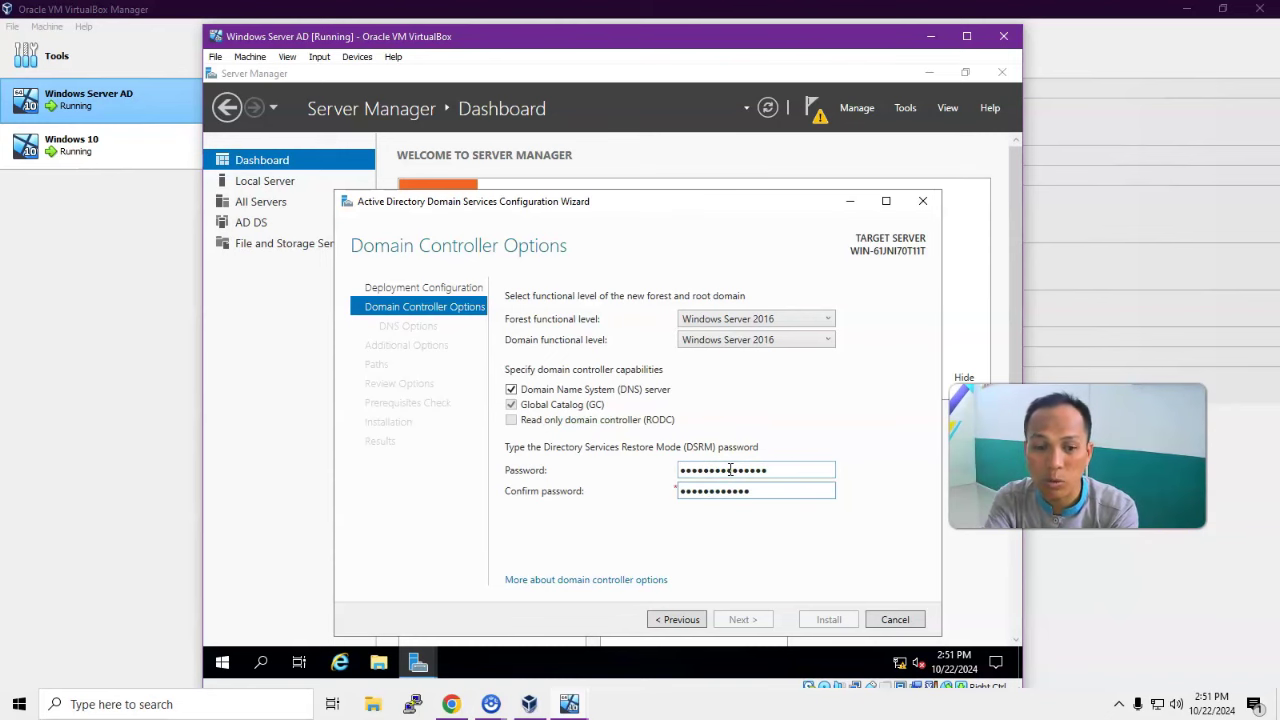
# Step: Enter the DSRM password, skip DNS delegation, and keep the NetBIOS name SUPRIADI
pyautogui.write('1')
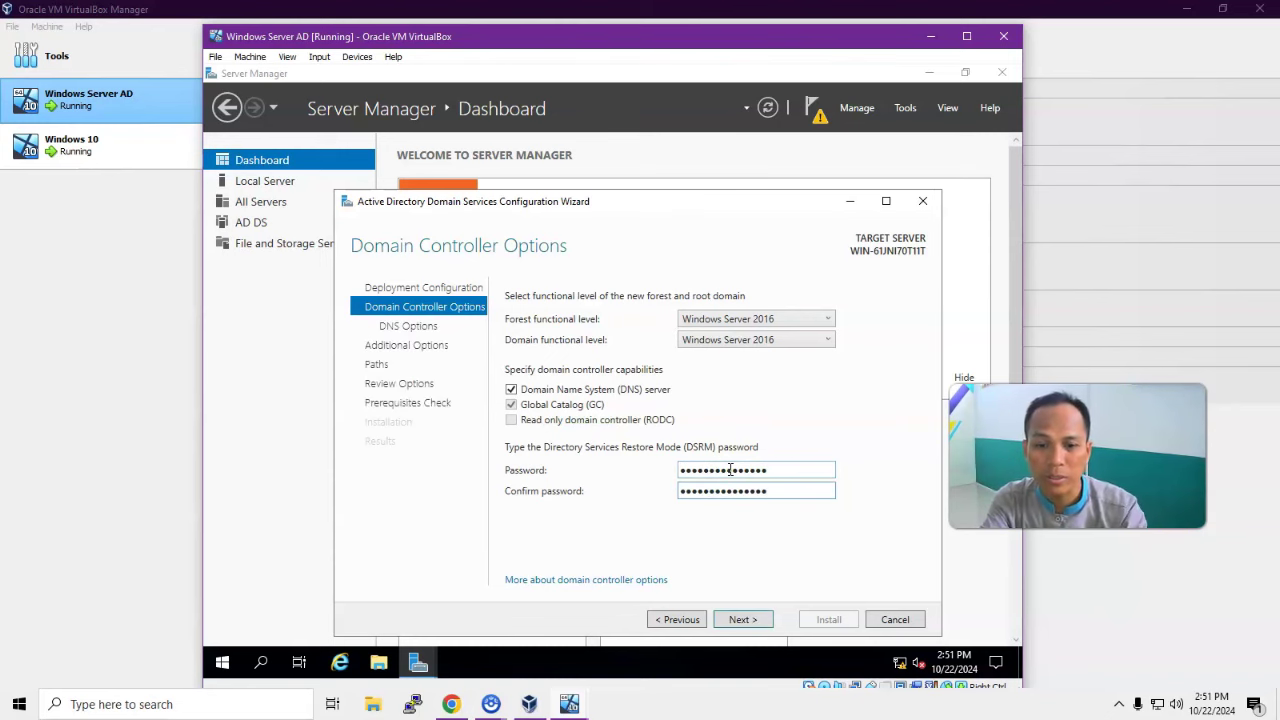
pyautogui.click(741, 619)
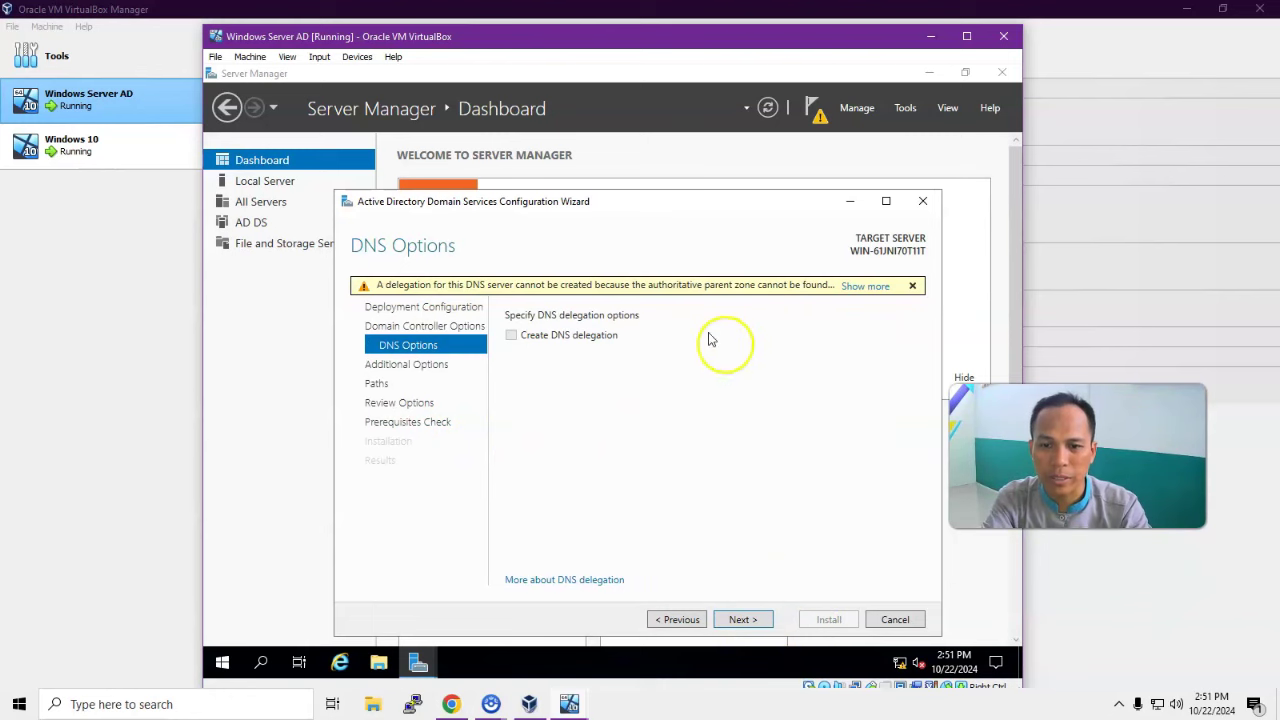
pyautogui.click(743, 621)
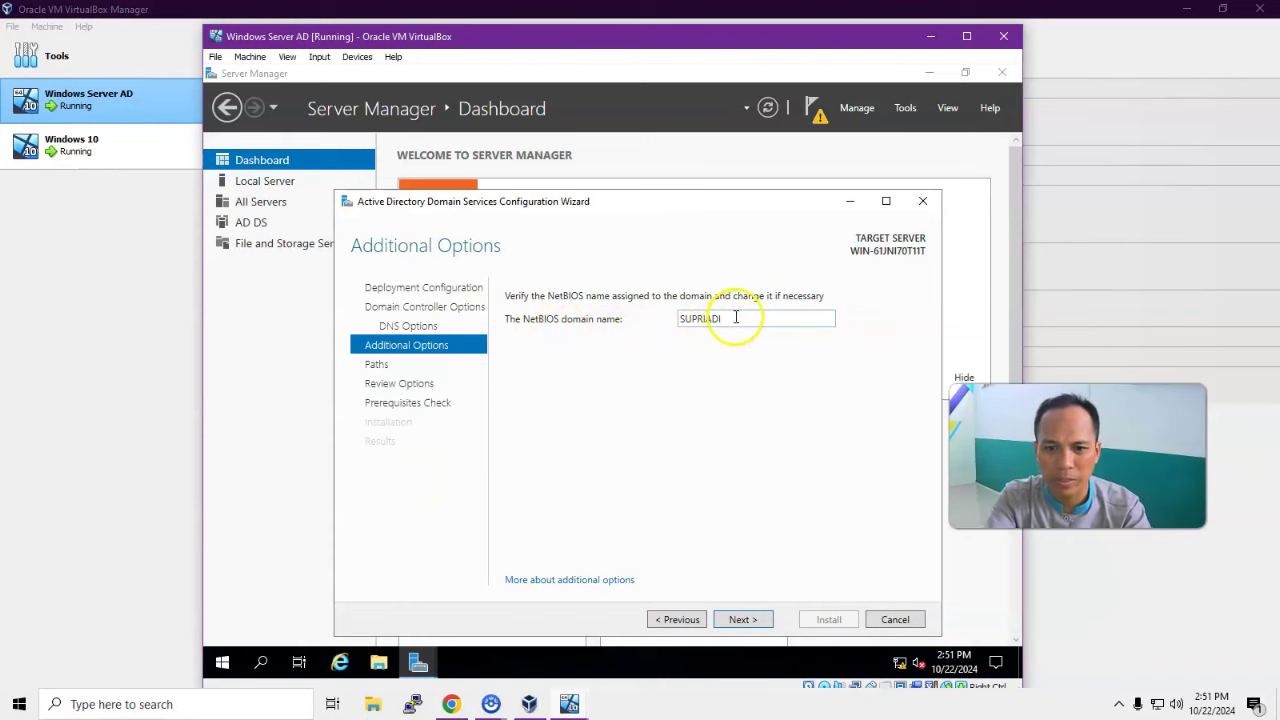
pyautogui.click(742, 620)
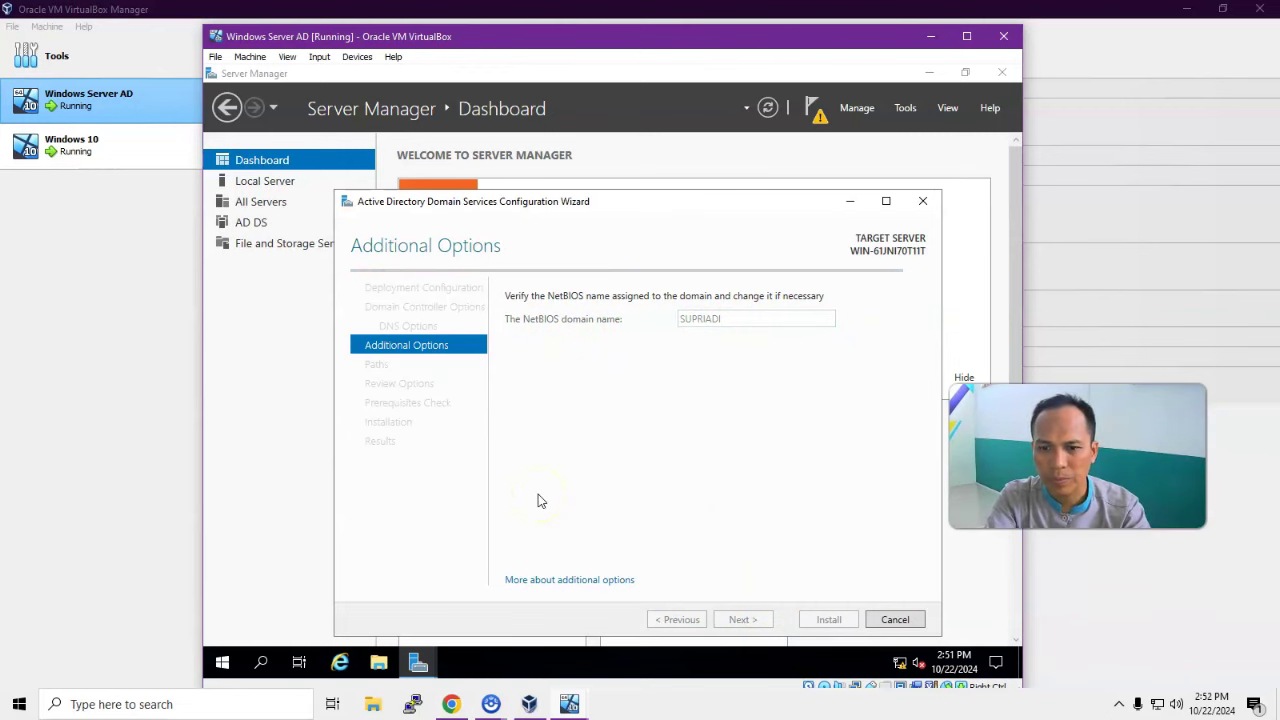
# Step: Accept default database and log paths, pass the prerequisite checks, and start the domain controller installation
pyautogui.click(210, 569)
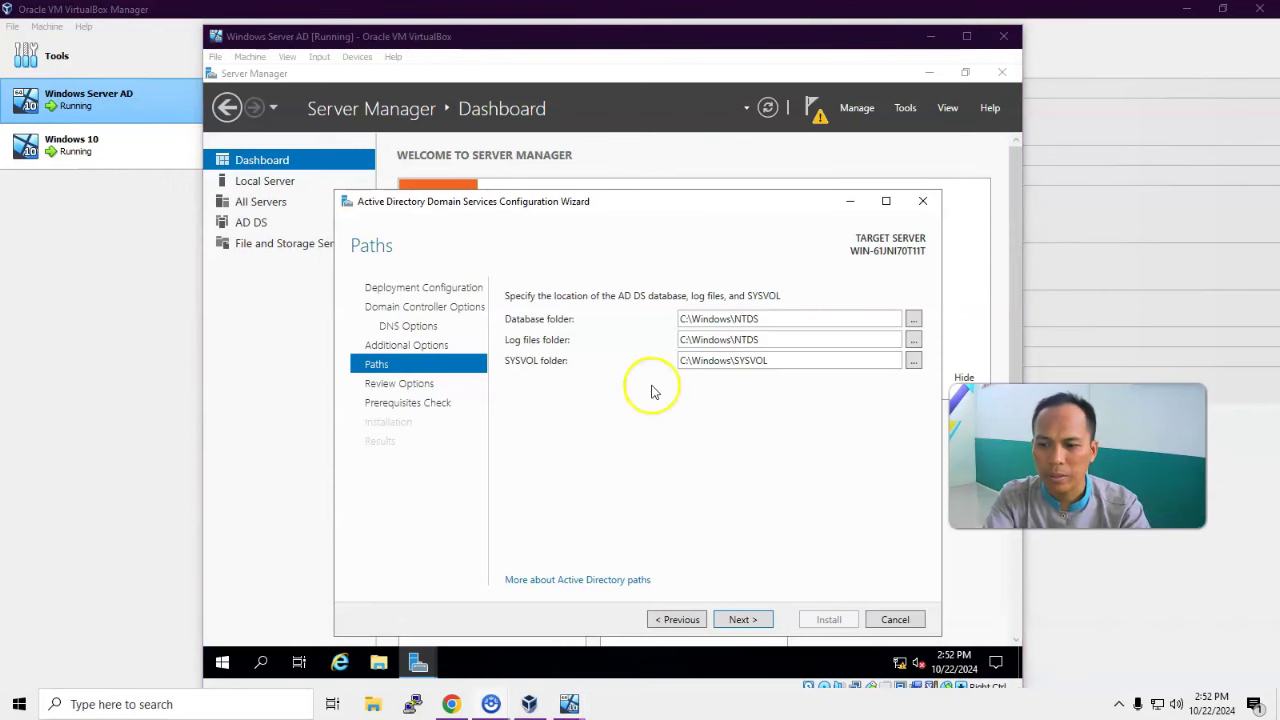
pyautogui.click(743, 619)
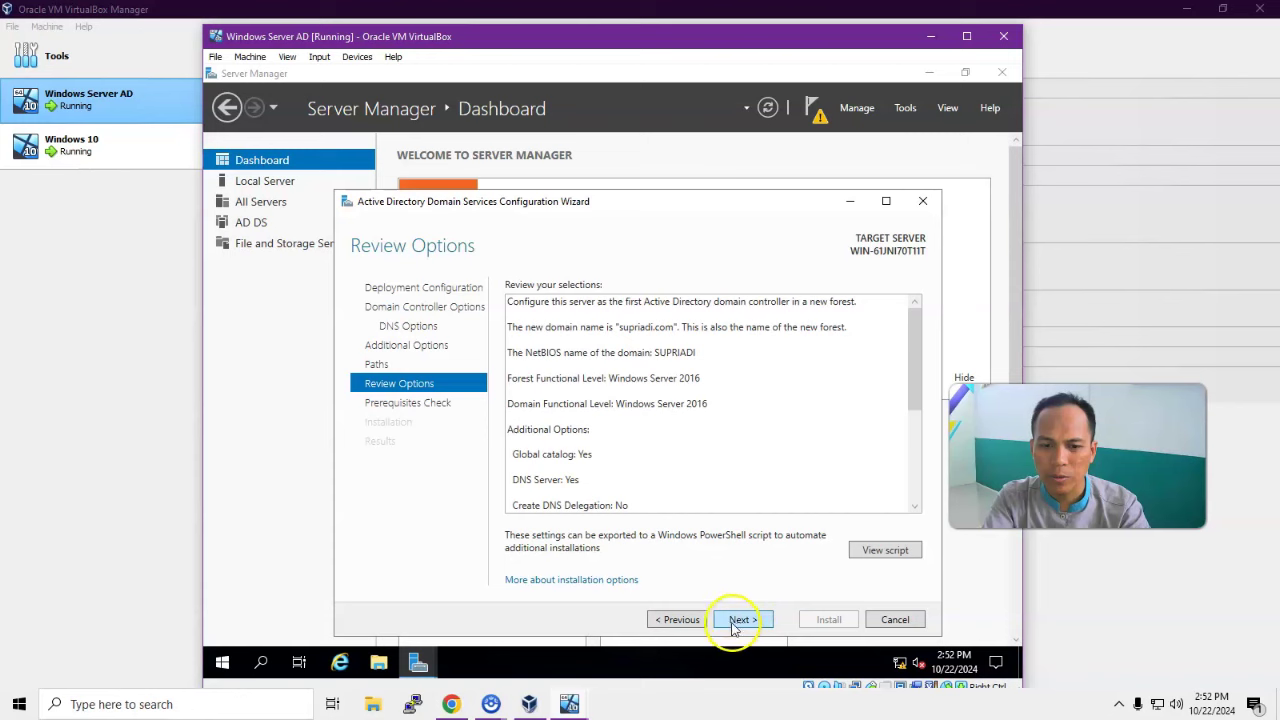
pyautogui.click(743, 619)
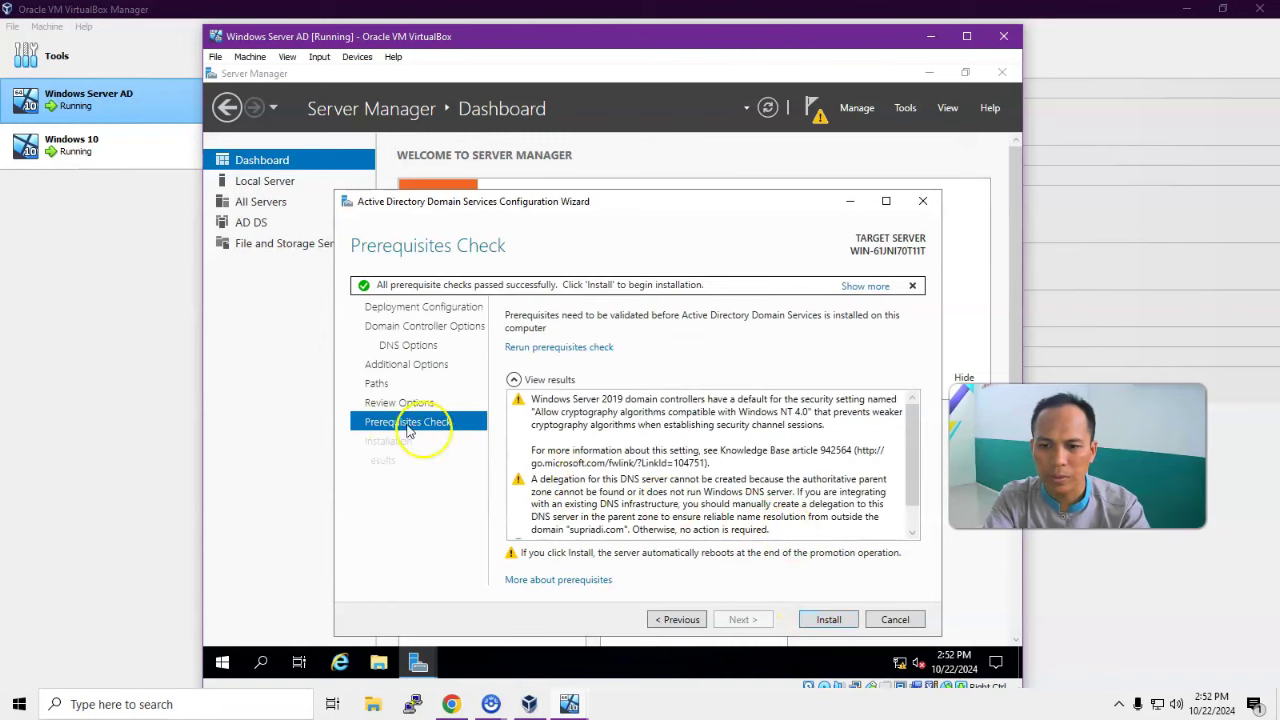
pyautogui.scroll(-1, 826, 487)
pyautogui.scroll(1, 826, 487)
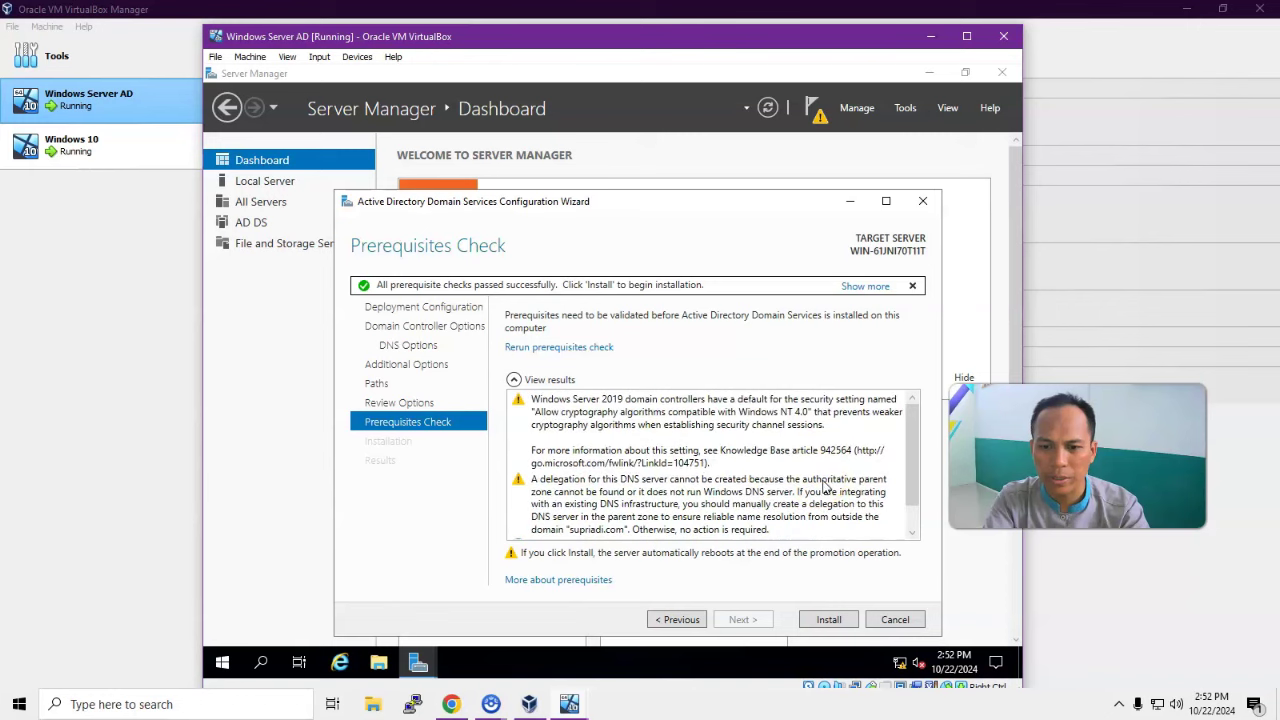
pyautogui.click(827, 620)
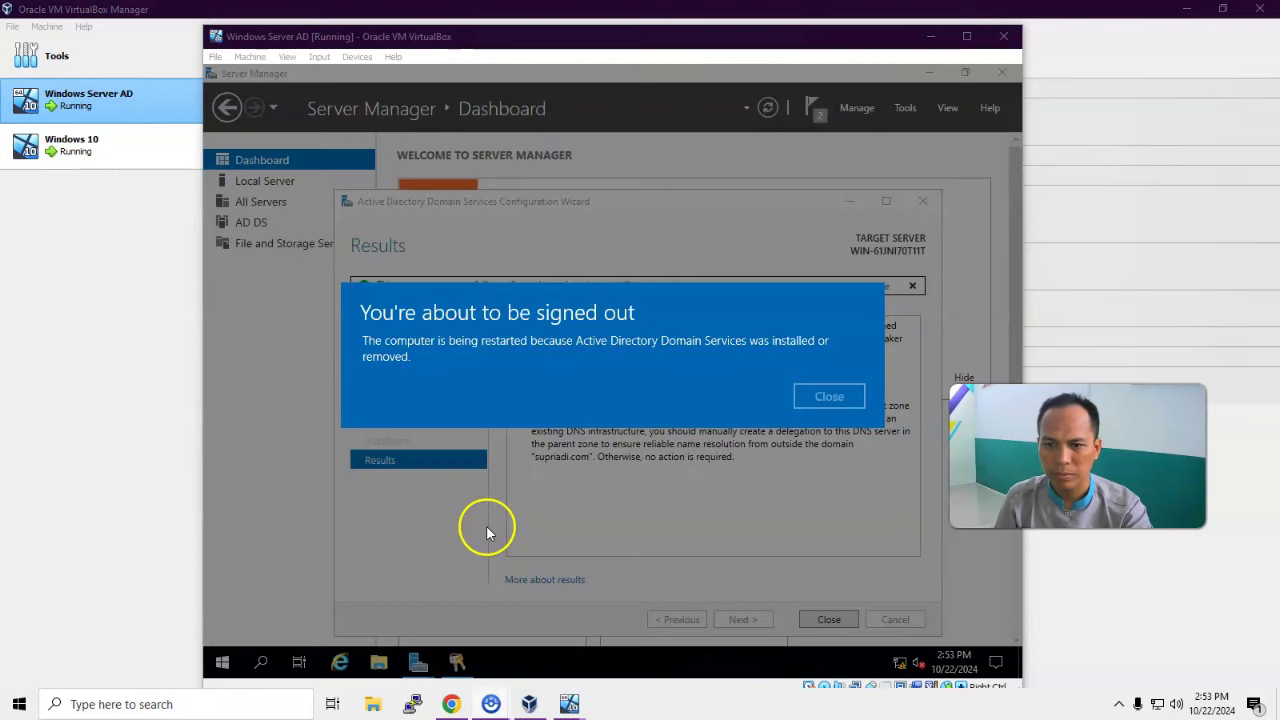
# Step: Dismiss the sign-out notice and close the configuration wizard so the server reboots
pyautogui.click(827, 397)
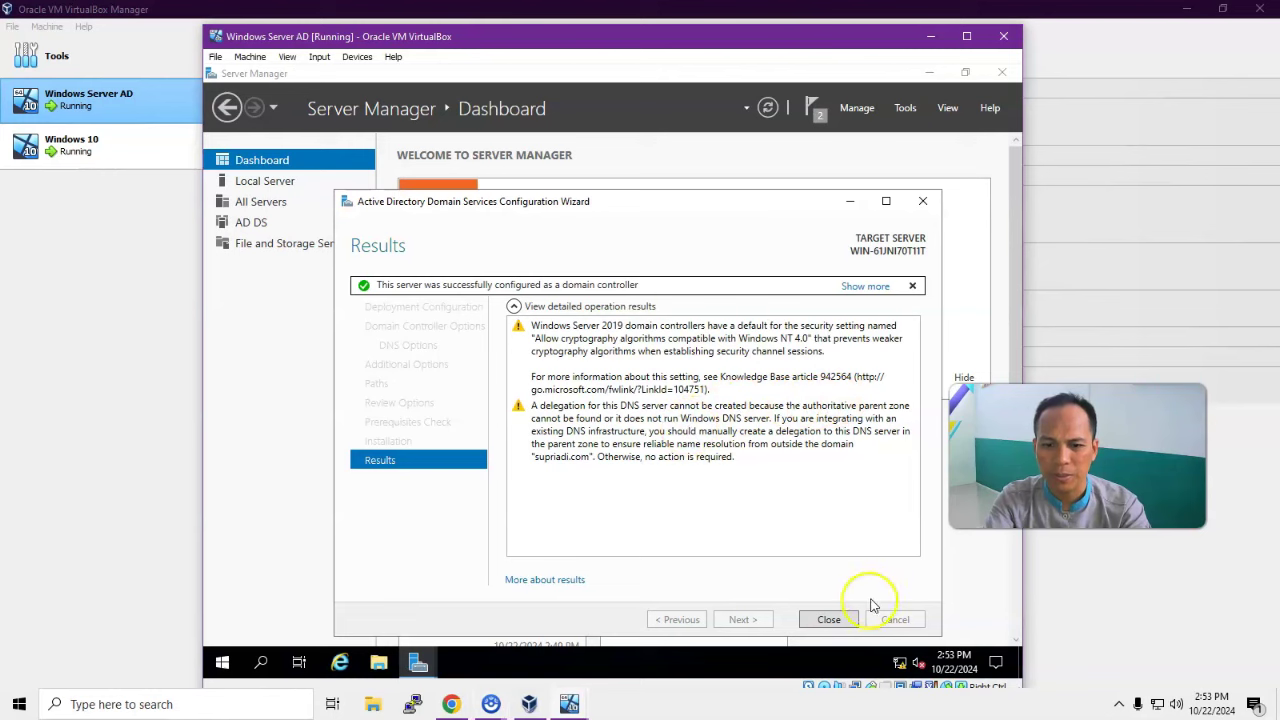
pyautogui.click(829, 620)
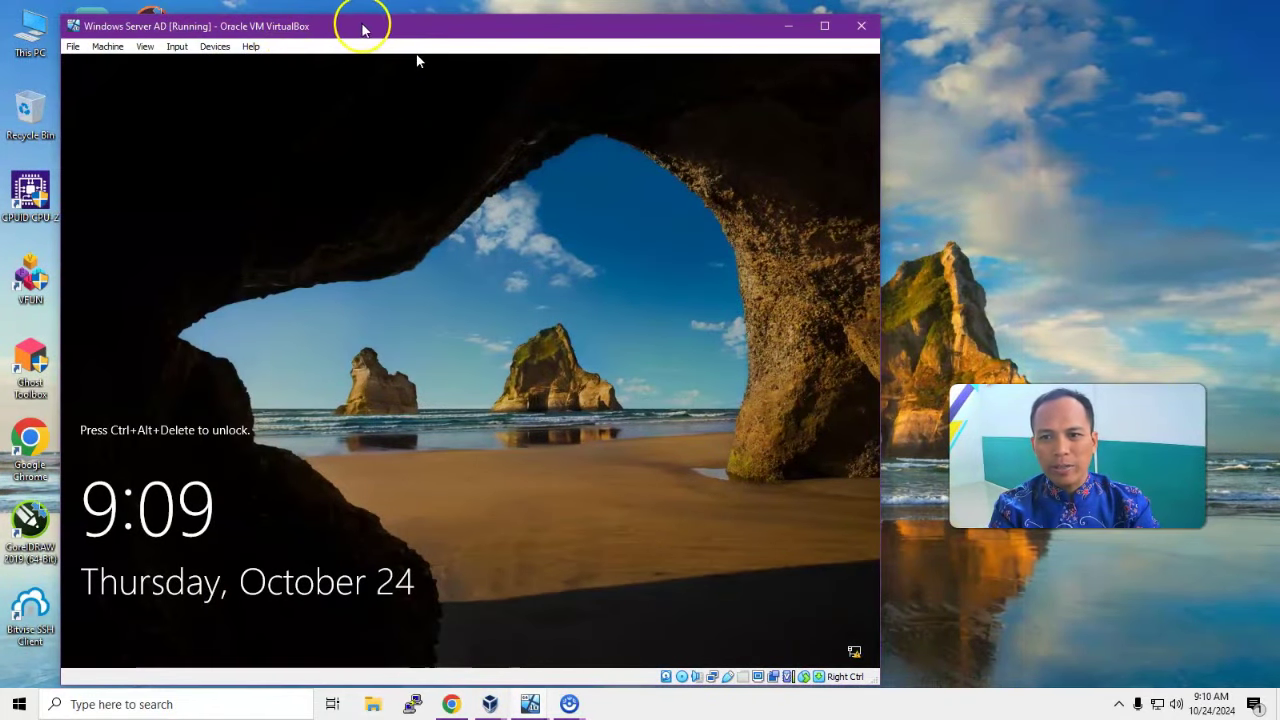
# Step: Nudge the server window right, send Ctrl-Alt-Del, and sign in with the Administrator password
pyautogui.moveTo(360, 31); pyautogui.dragTo(378, 24)
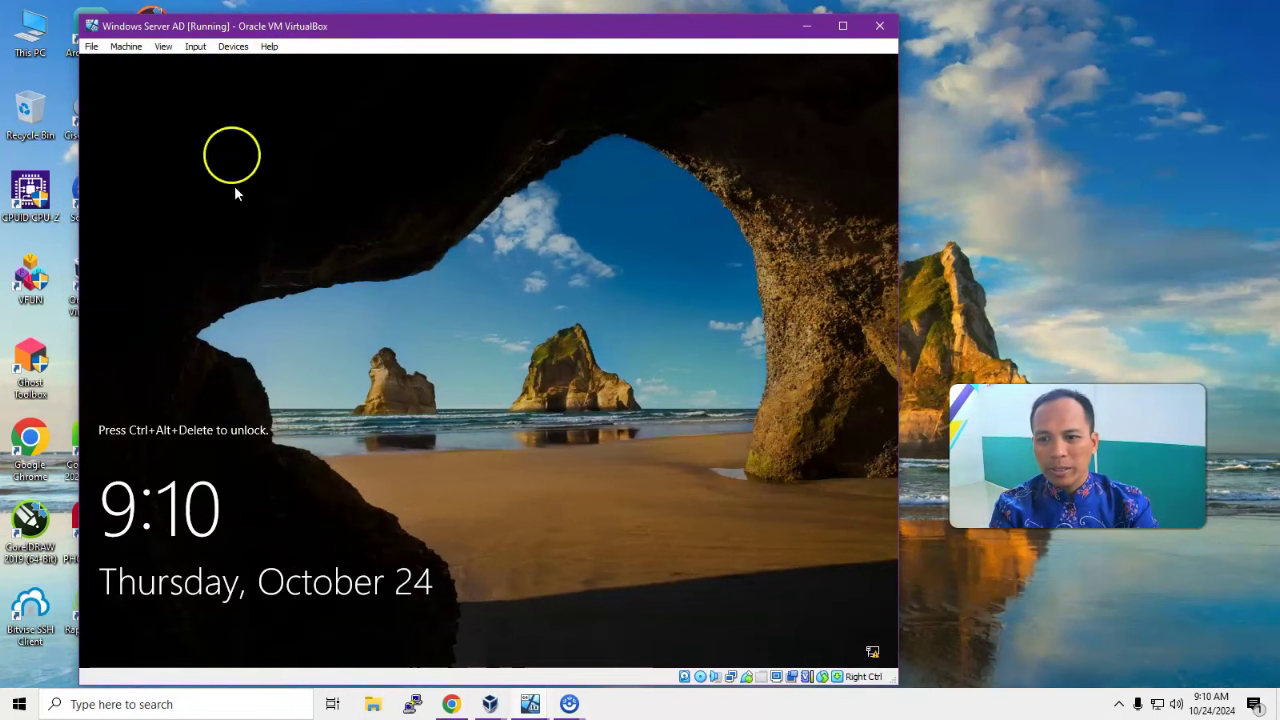
pyautogui.click(194, 50)
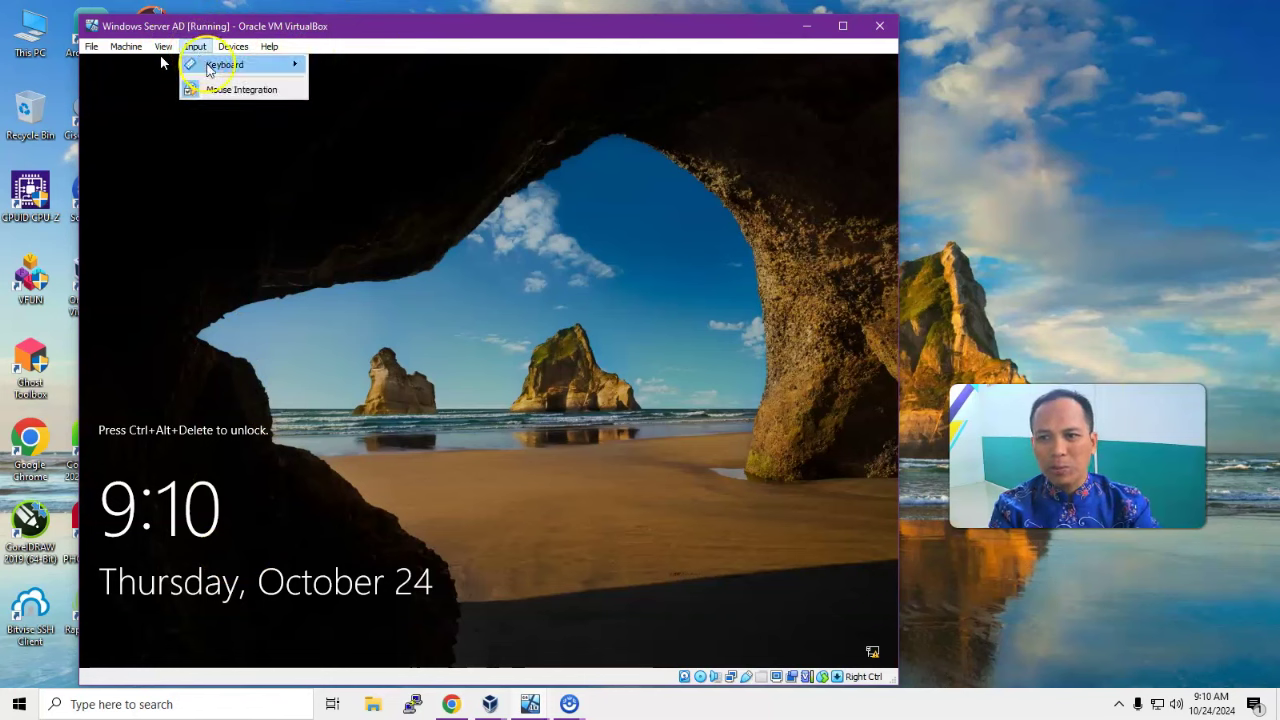
pyautogui.moveTo(225, 64)
pyautogui.click(396, 118)
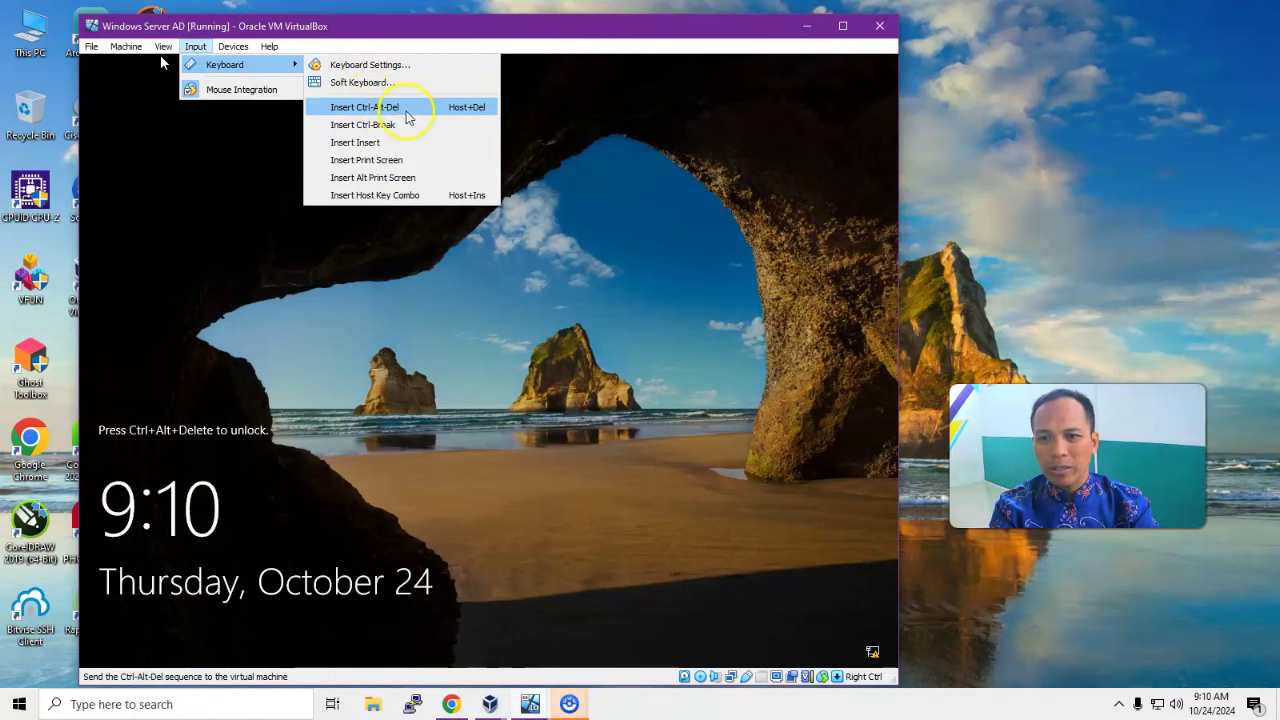
pyautogui.click(417, 118)
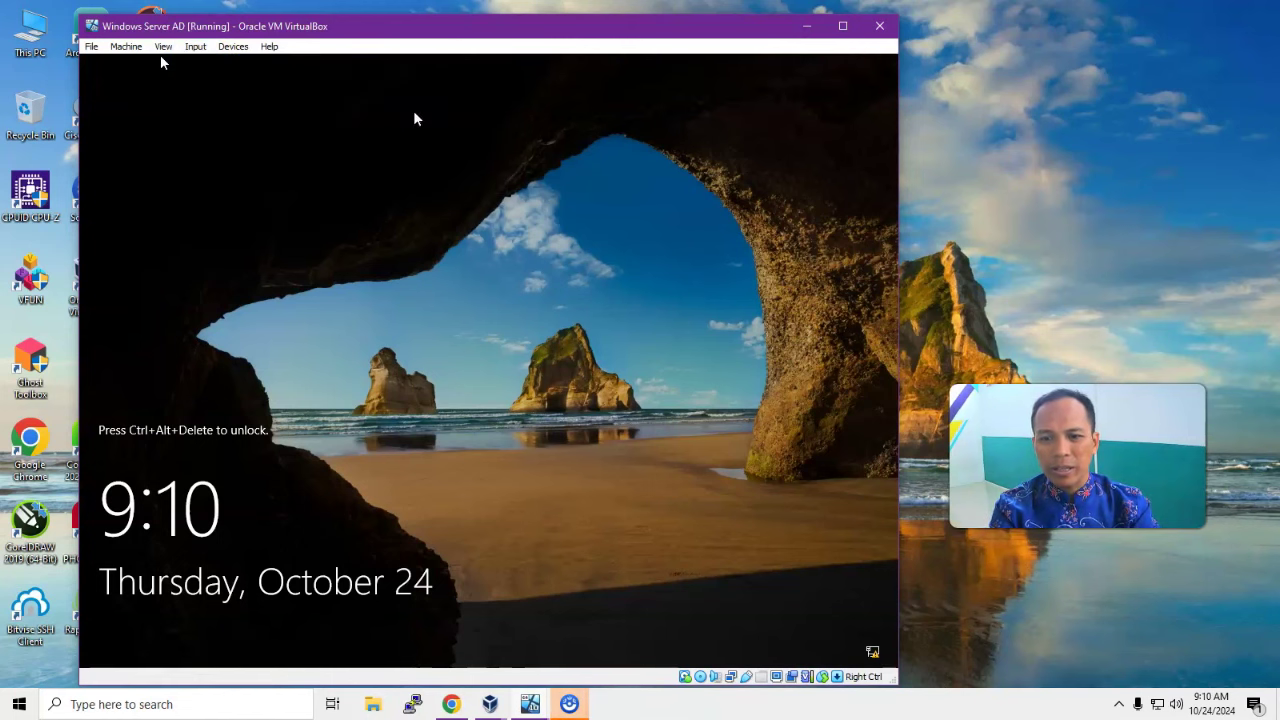
pyautogui.click(671, 466)
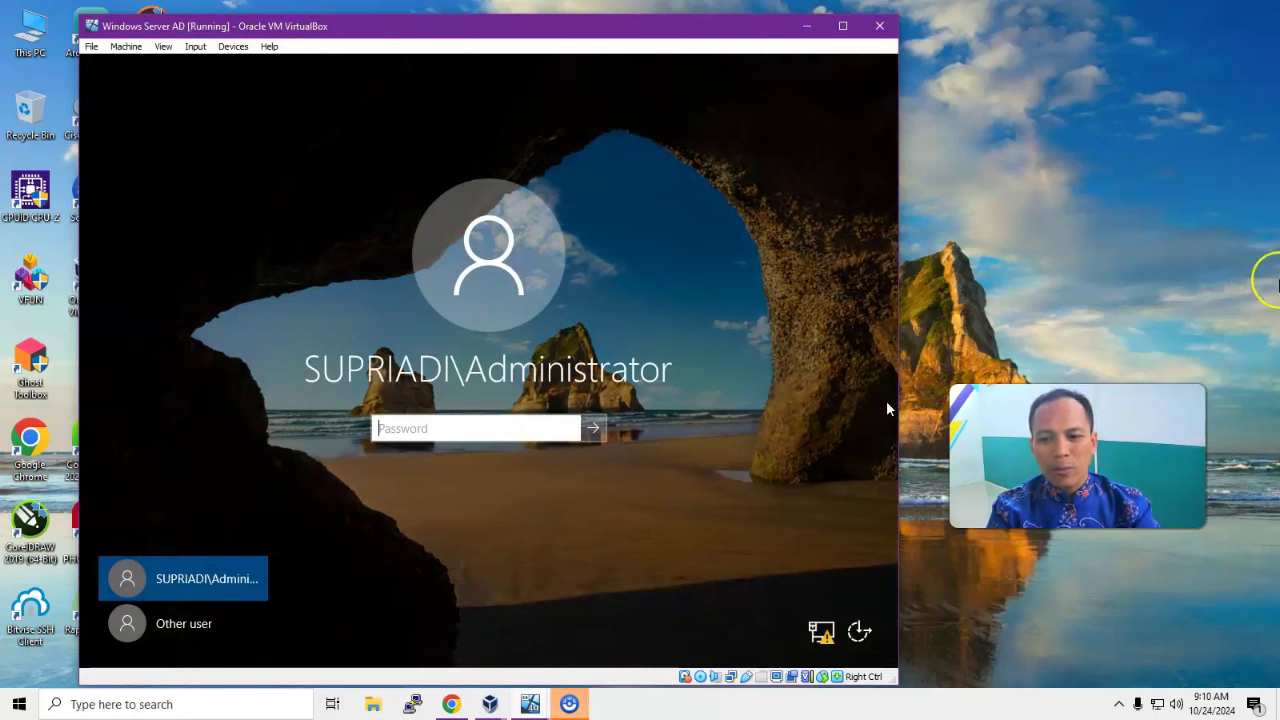
pyautogui.write('P●●●●●●●●●●●●')
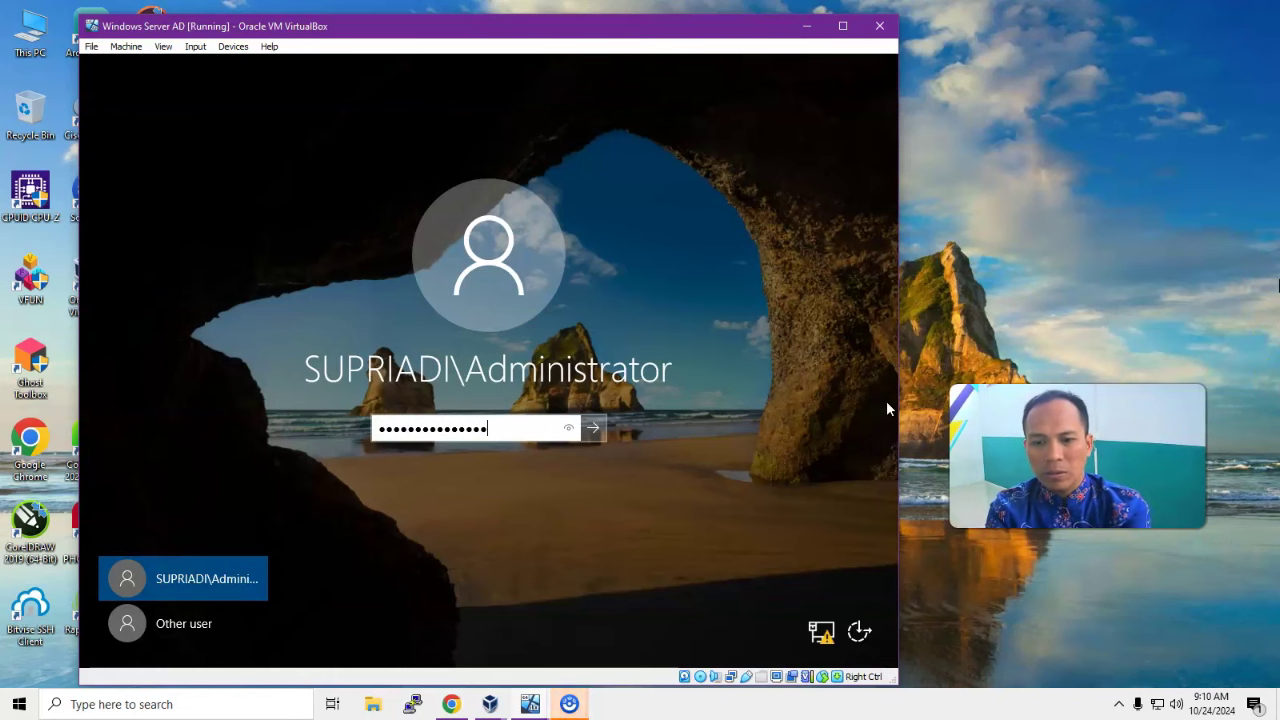
pyautogui.press('Return')
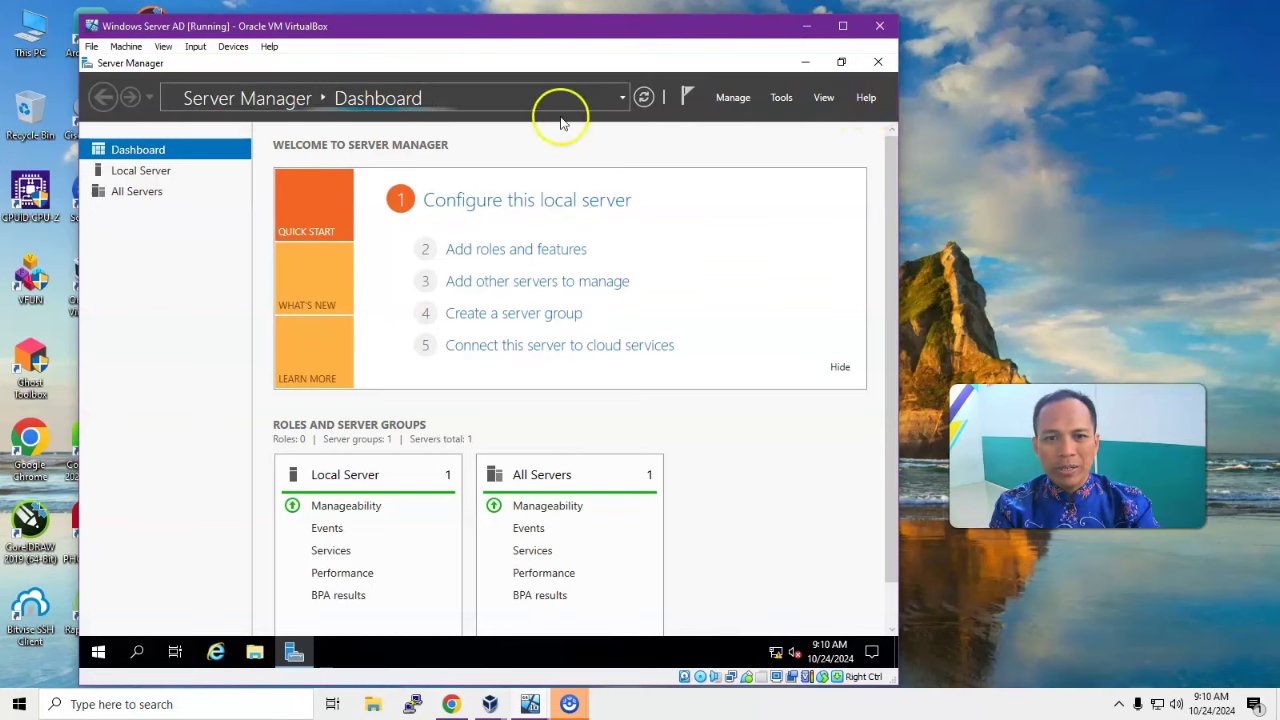
pyautogui.click(781, 98)
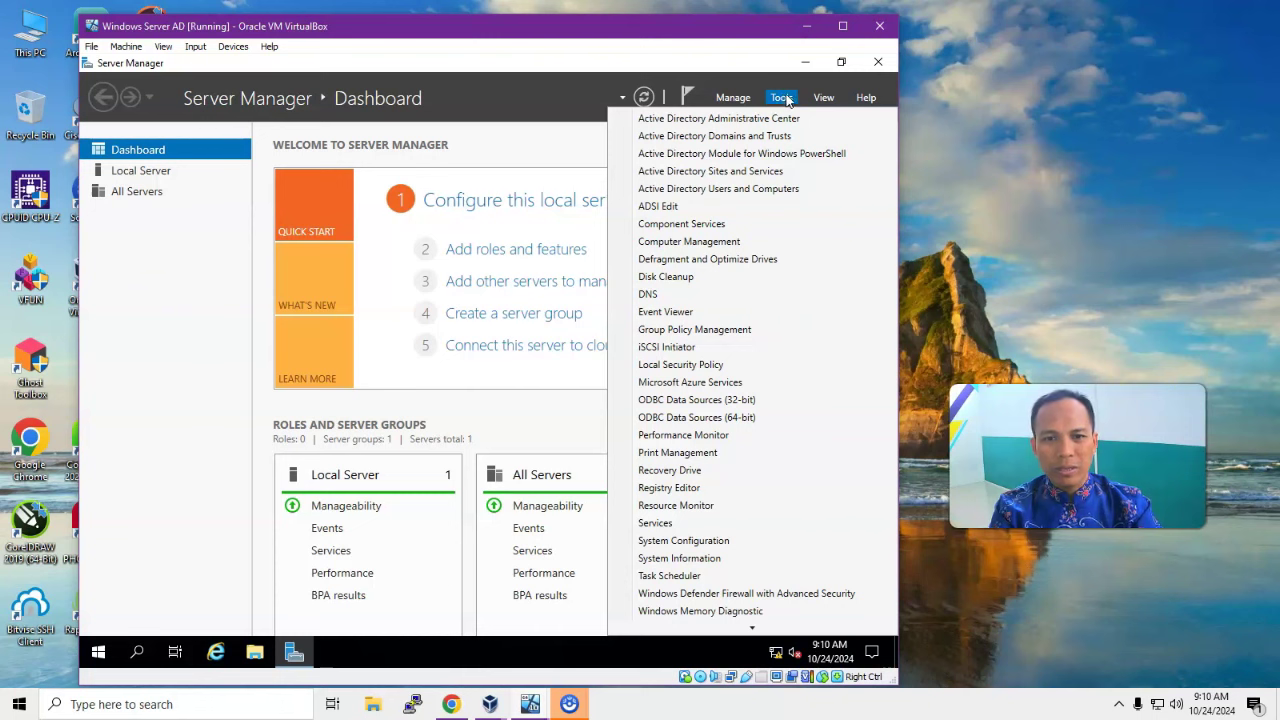
# Step: Launch Active Directory Users and Computers, expand supriadi.com, list Users, and widen the Name column
pyautogui.click(752, 191)
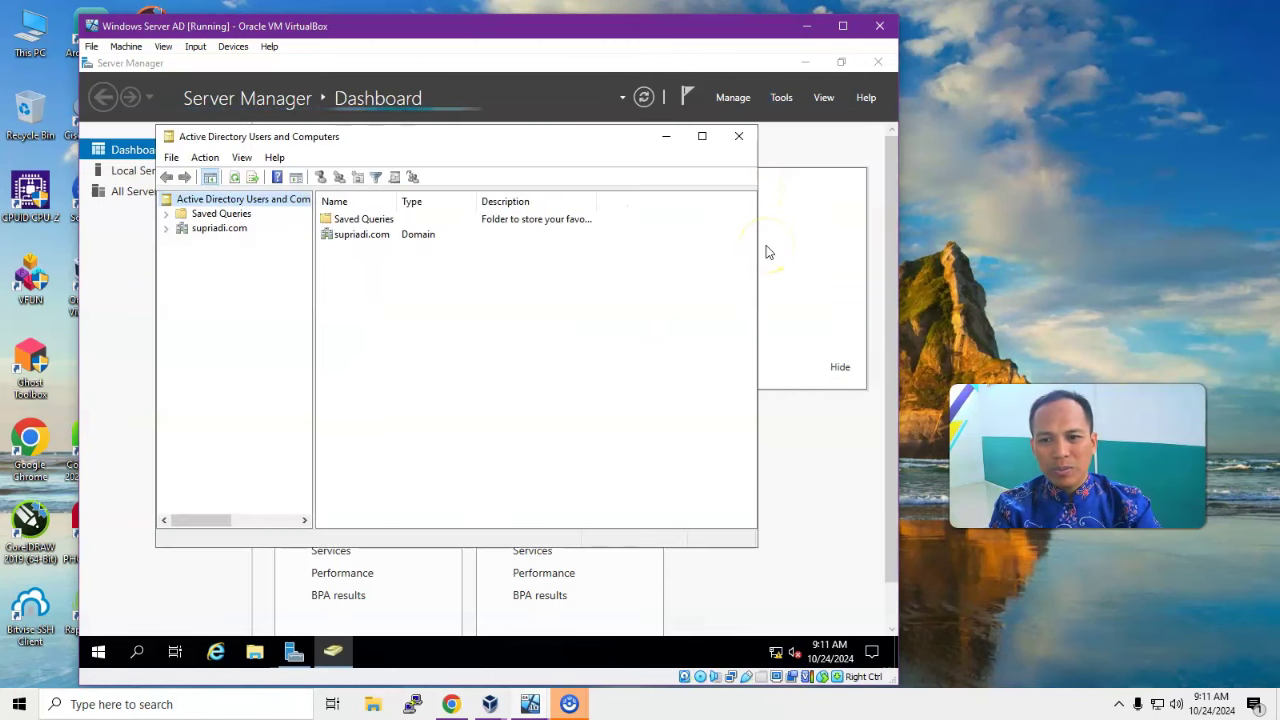
pyautogui.click(167, 229)
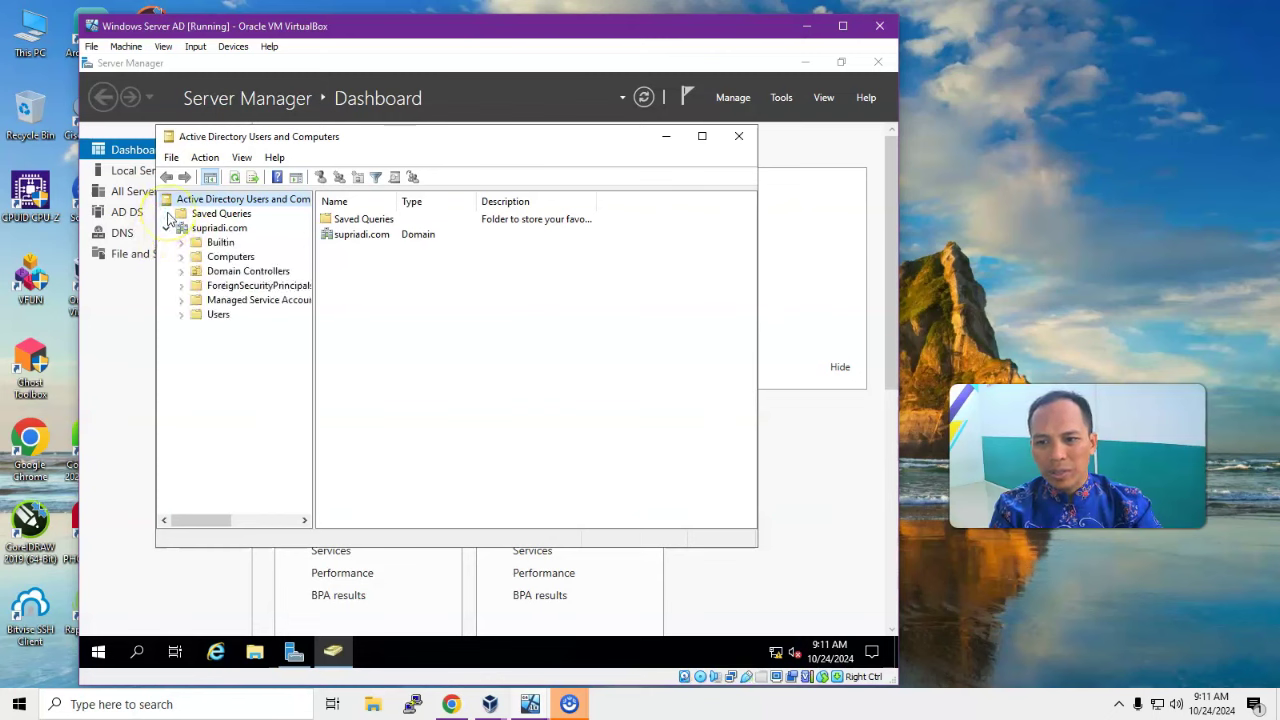
pyautogui.click(210, 314)
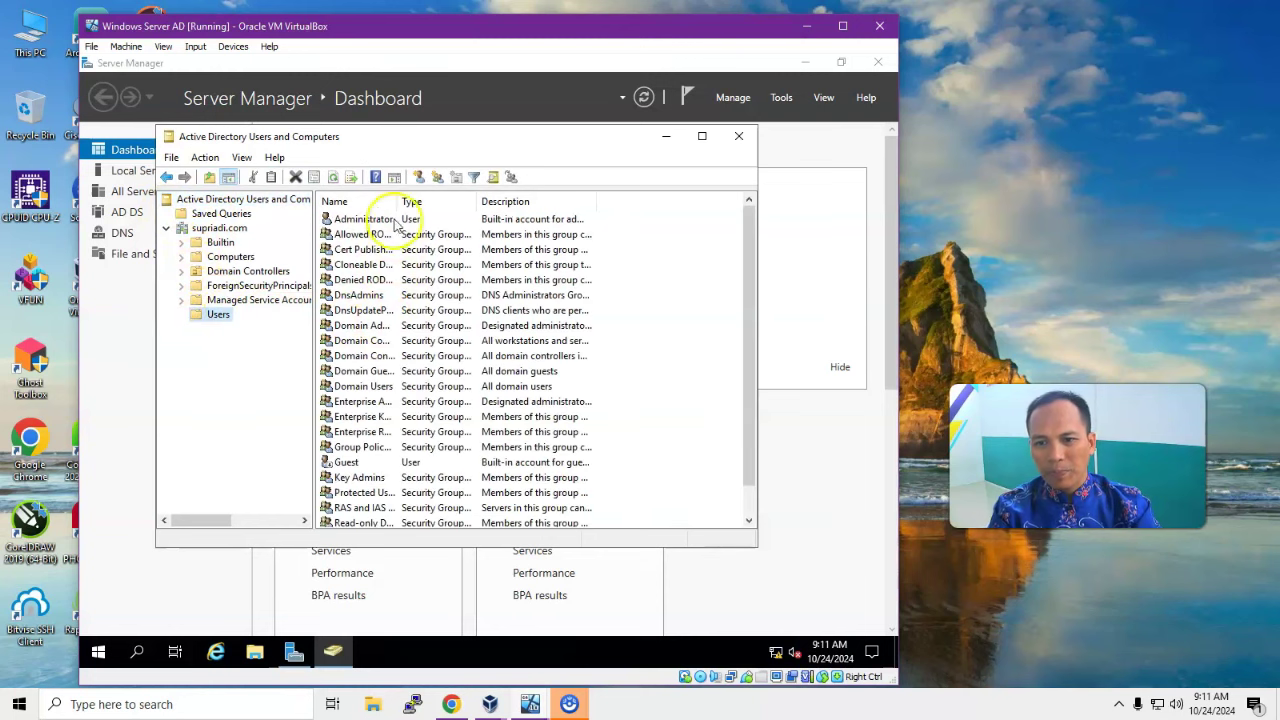
pyautogui.moveTo(399, 194); pyautogui.dragTo(472, 199)
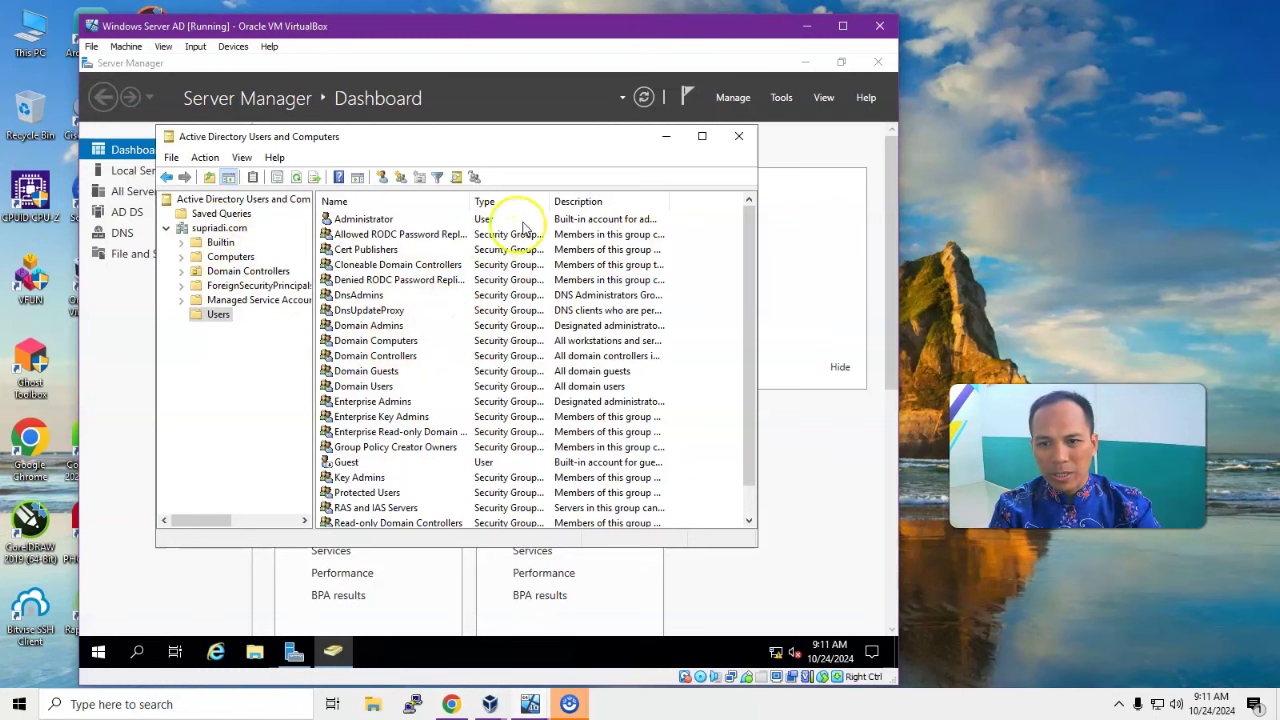
pyautogui.moveTo(471, 199); pyautogui.dragTo(512, 200)
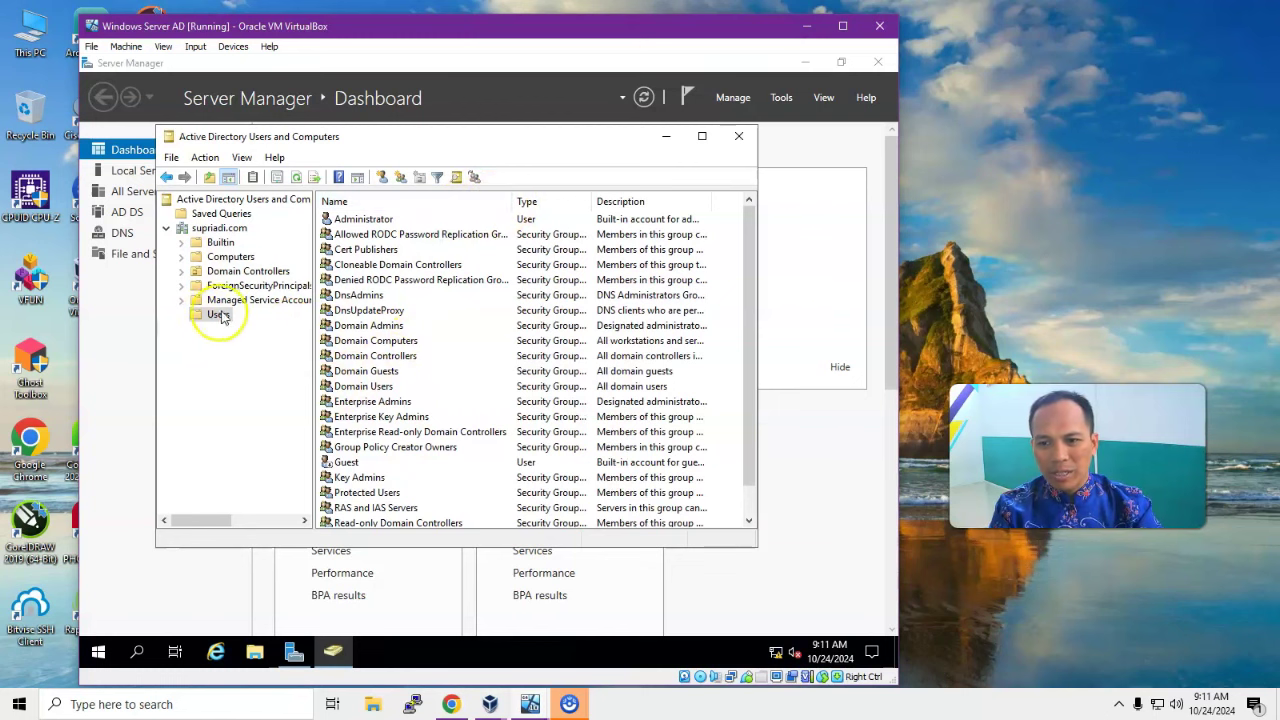
pyautogui.rightClick(481, 343)
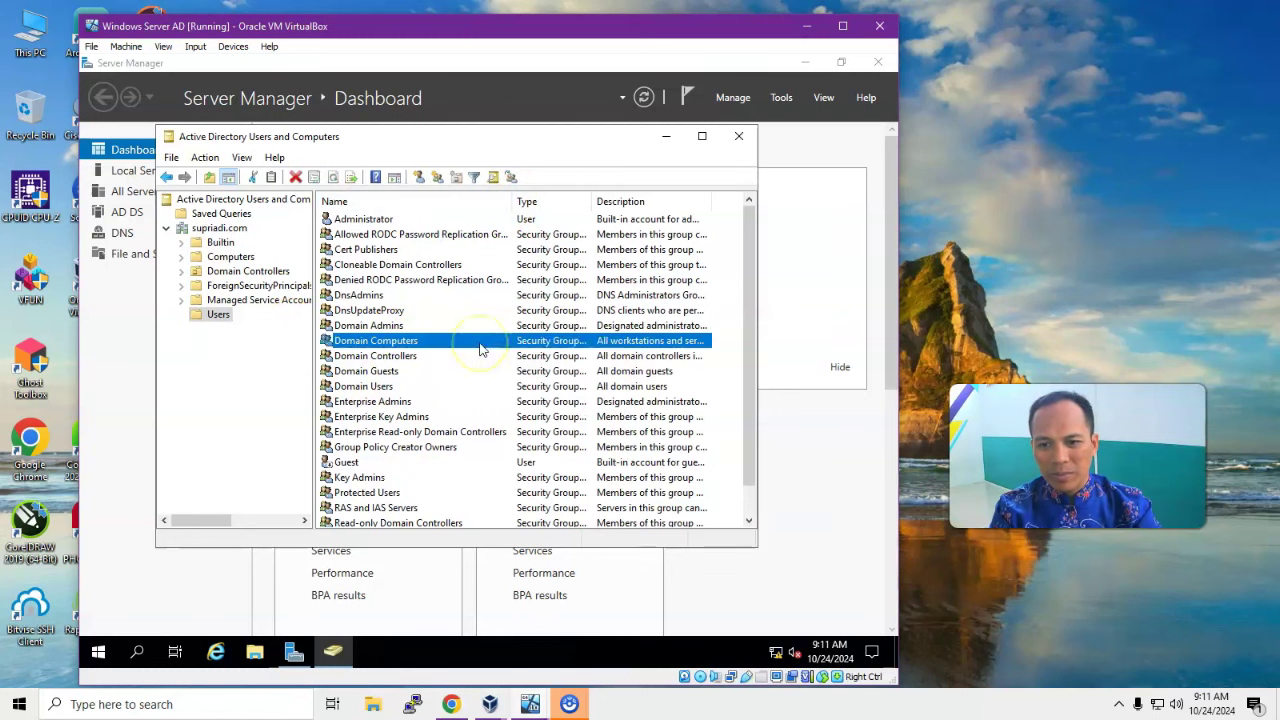
pyautogui.click(455, 401)
pyautogui.scroll(-1, 473, 387)
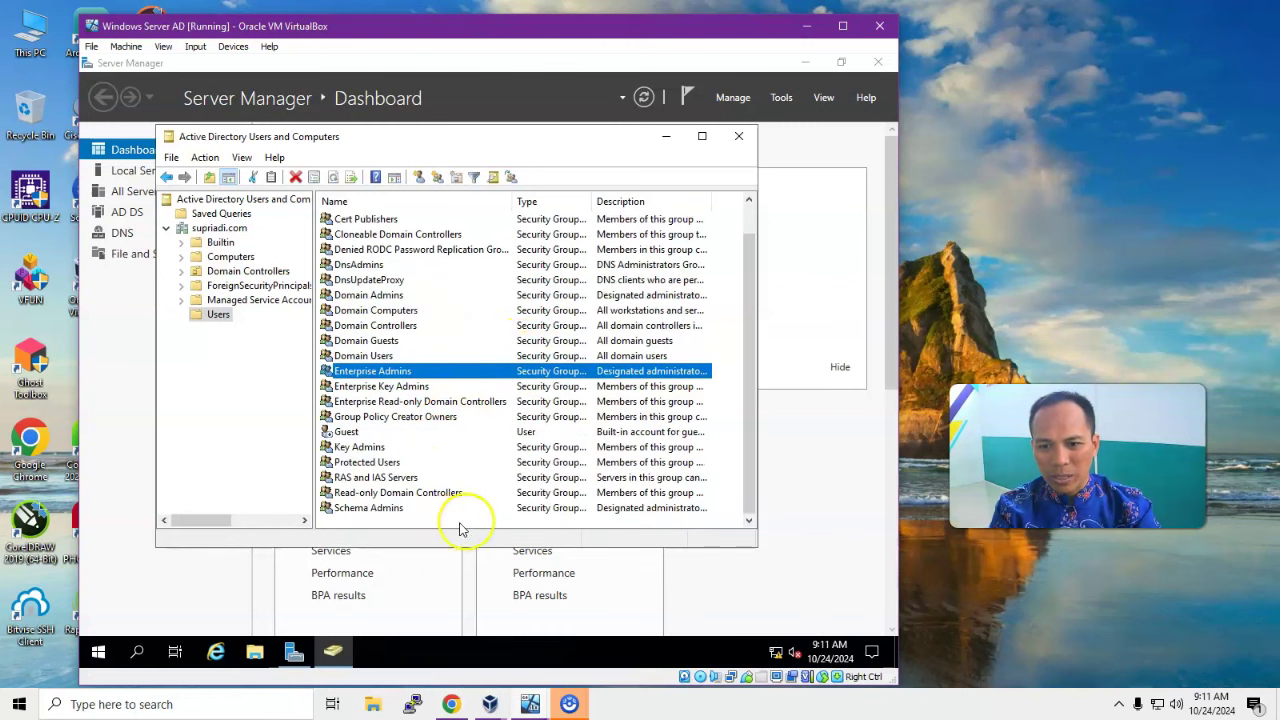
pyautogui.rightClick(460, 522)
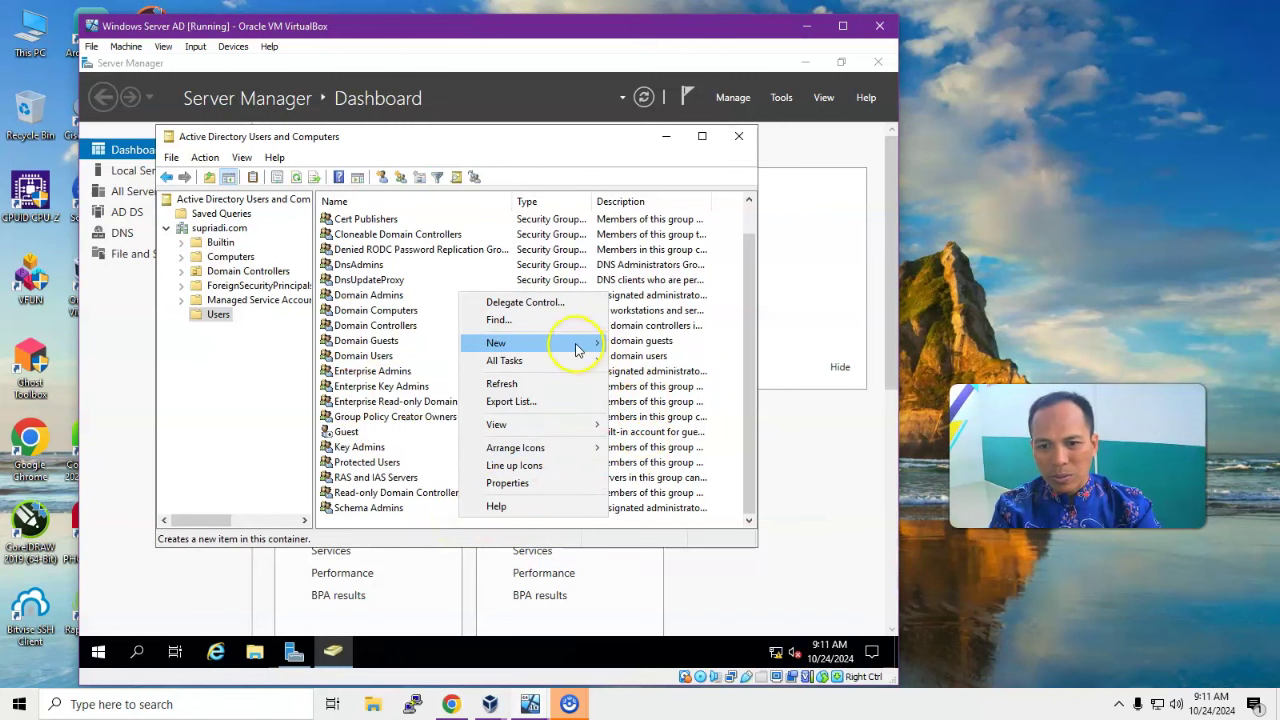
# Step: From the Users container's Action > New > User menu, open the New Object – User dialog for supriadi.com/Users
pyautogui.moveTo(574, 345)
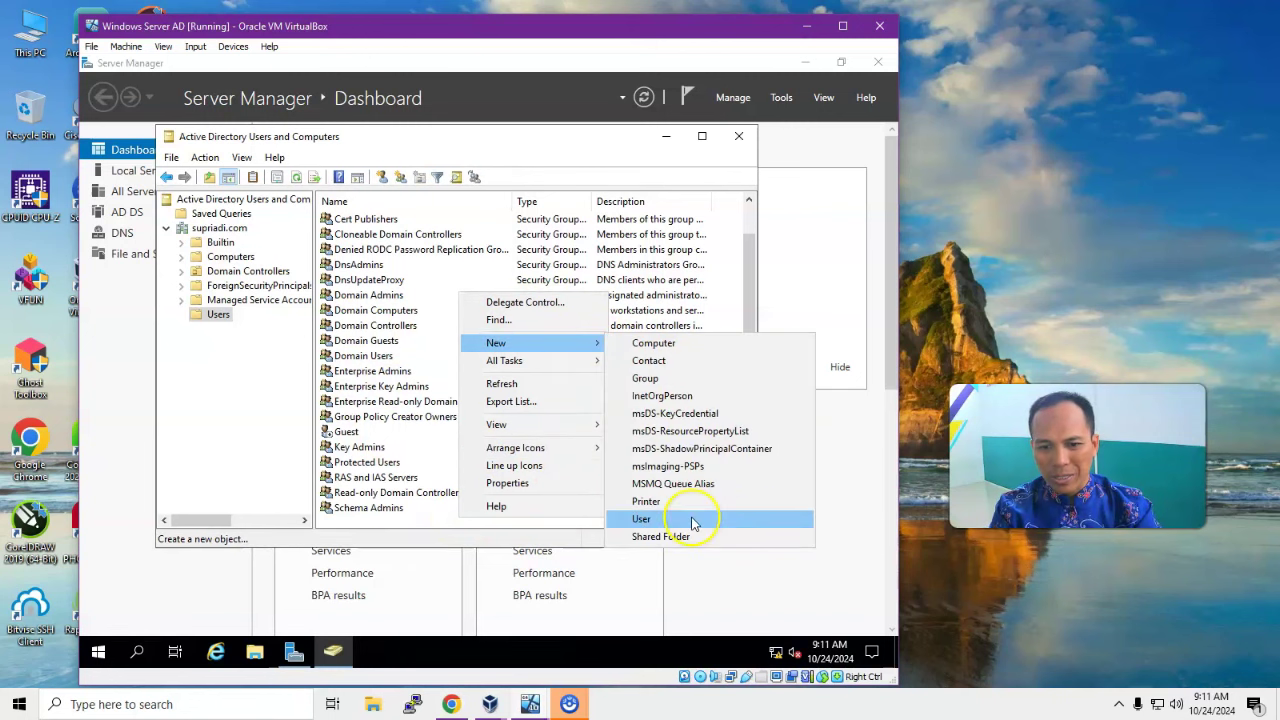
pyautogui.rightClick(438, 528)
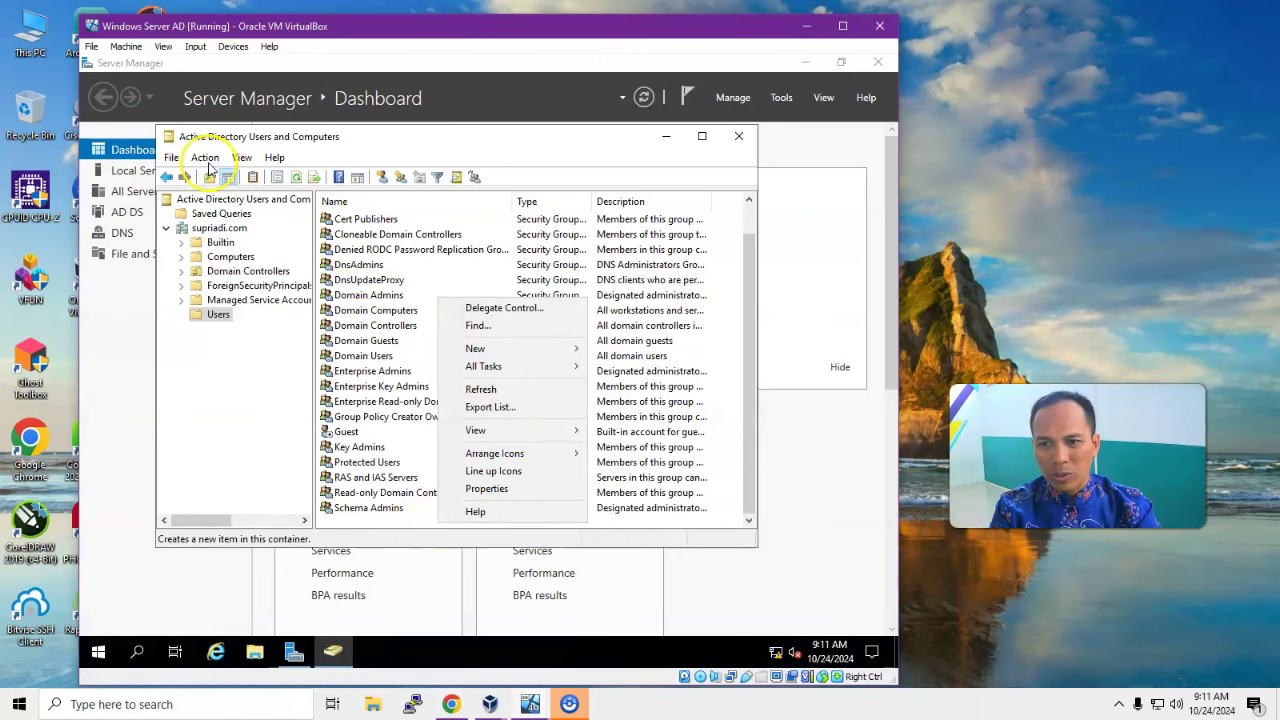
pyautogui.click(205, 158)
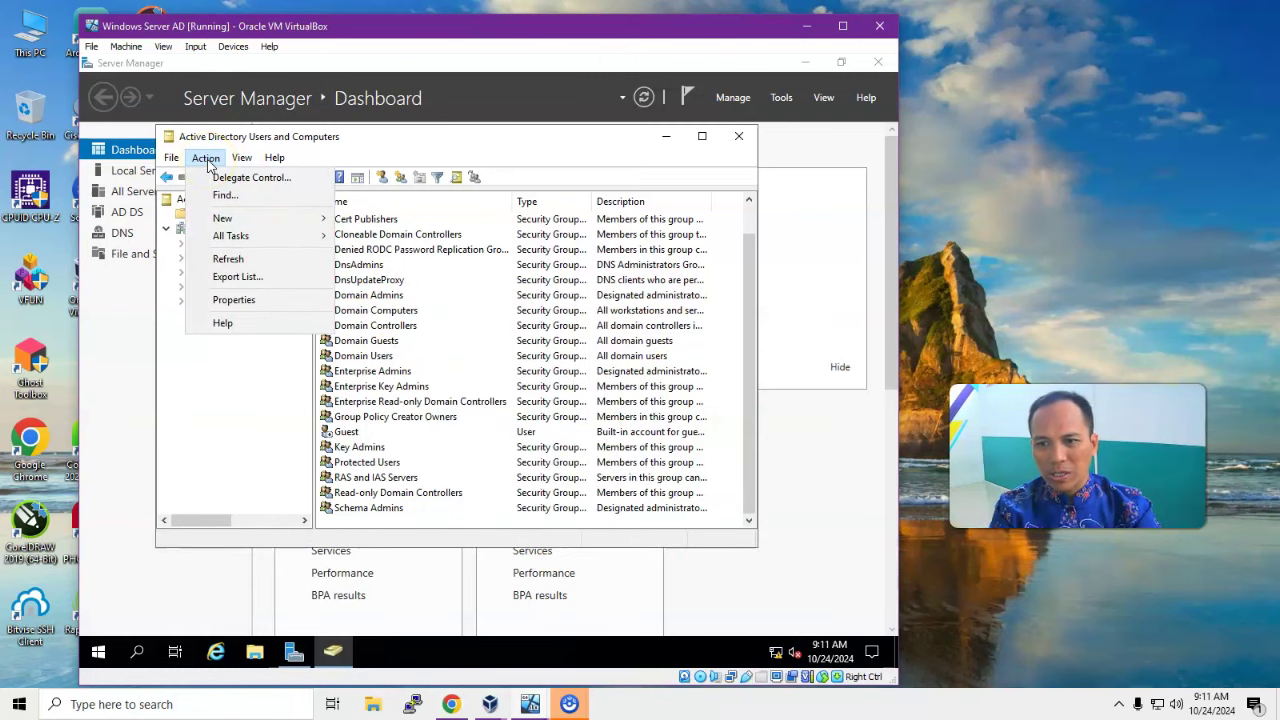
pyautogui.moveTo(250, 219)
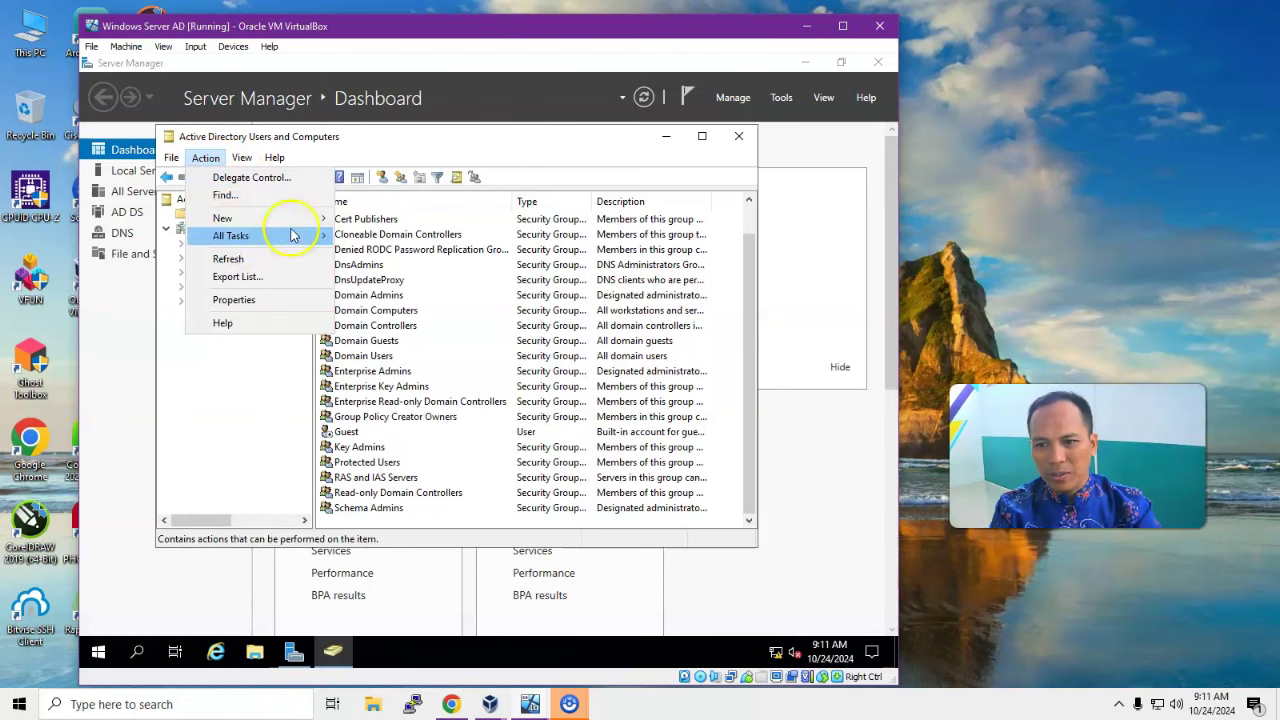
pyautogui.moveTo(300, 218)
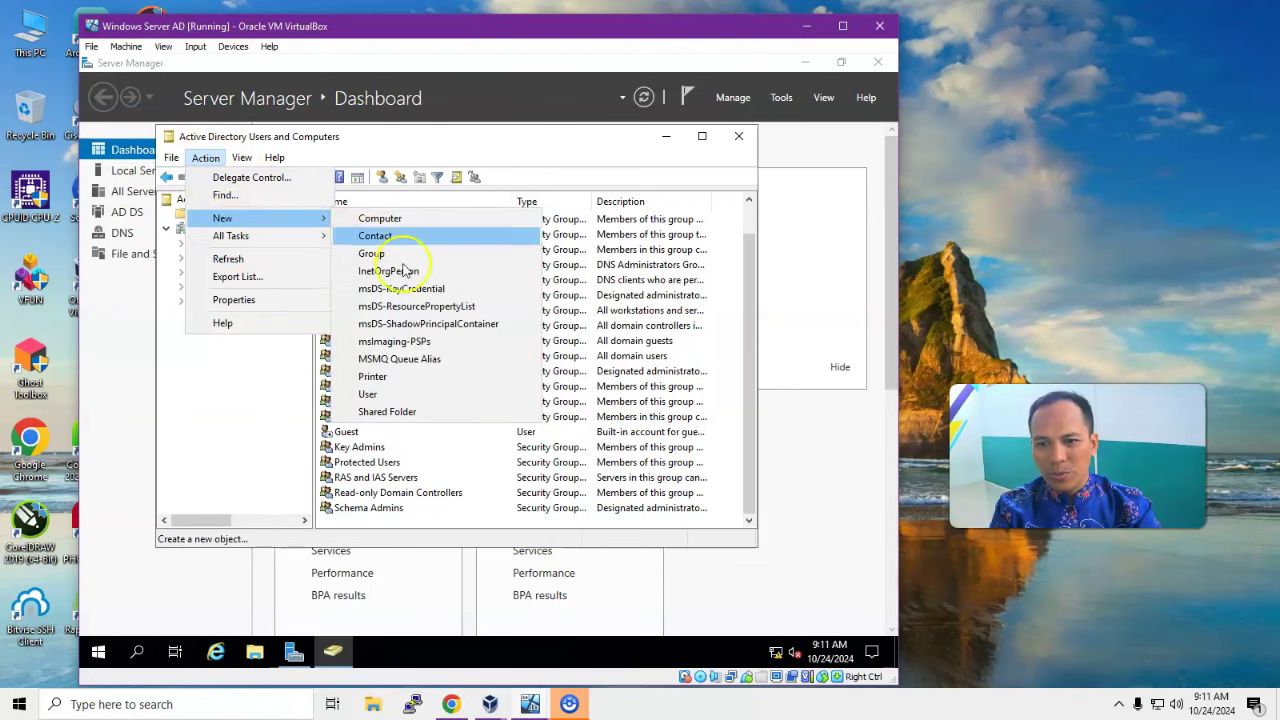
pyautogui.click(437, 398)
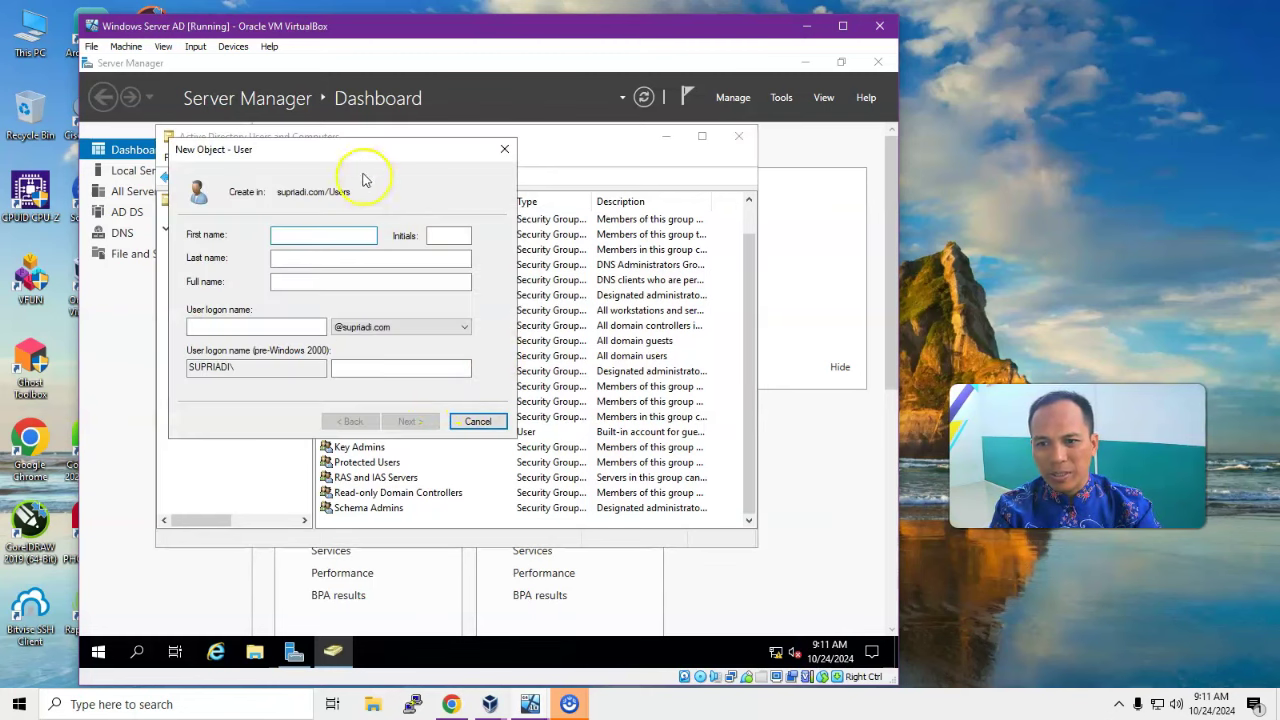
# Step: Enter the new user's first name, last name and user logon name, then go on to the password page
pyautogui.moveTo(356, 157); pyautogui.dragTo(432, 170)
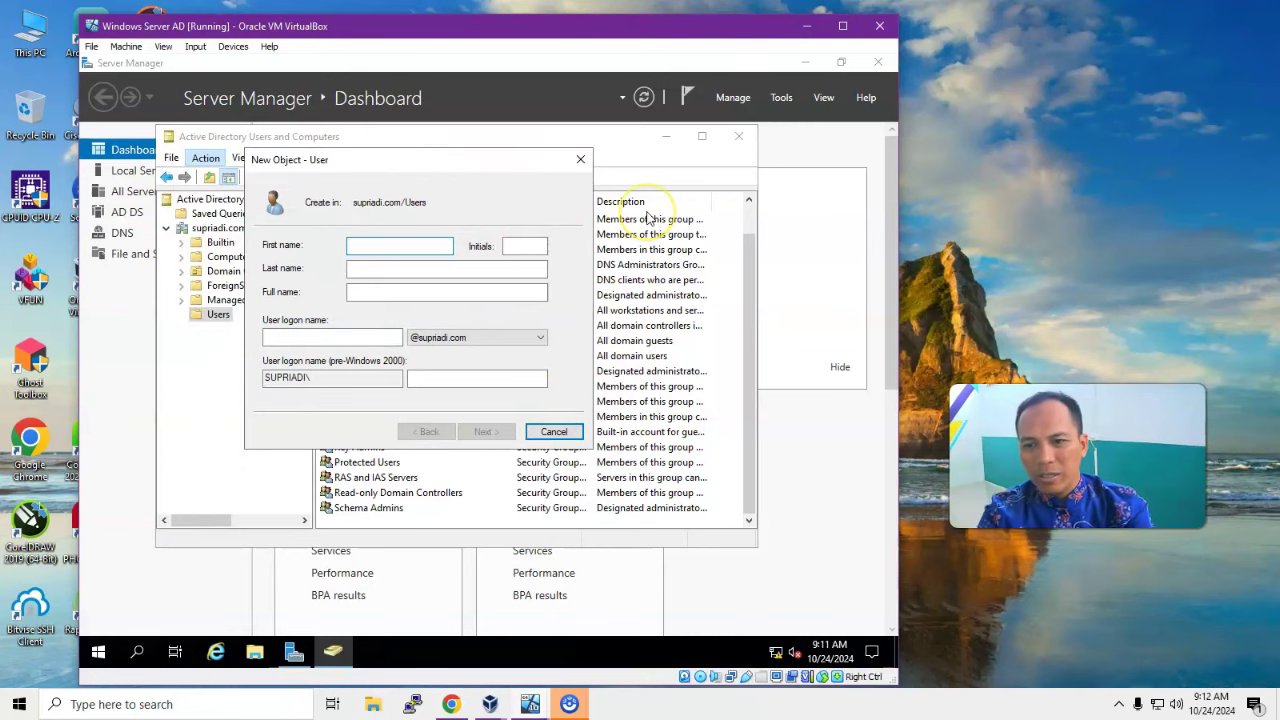
pyautogui.write('Nawwaf')
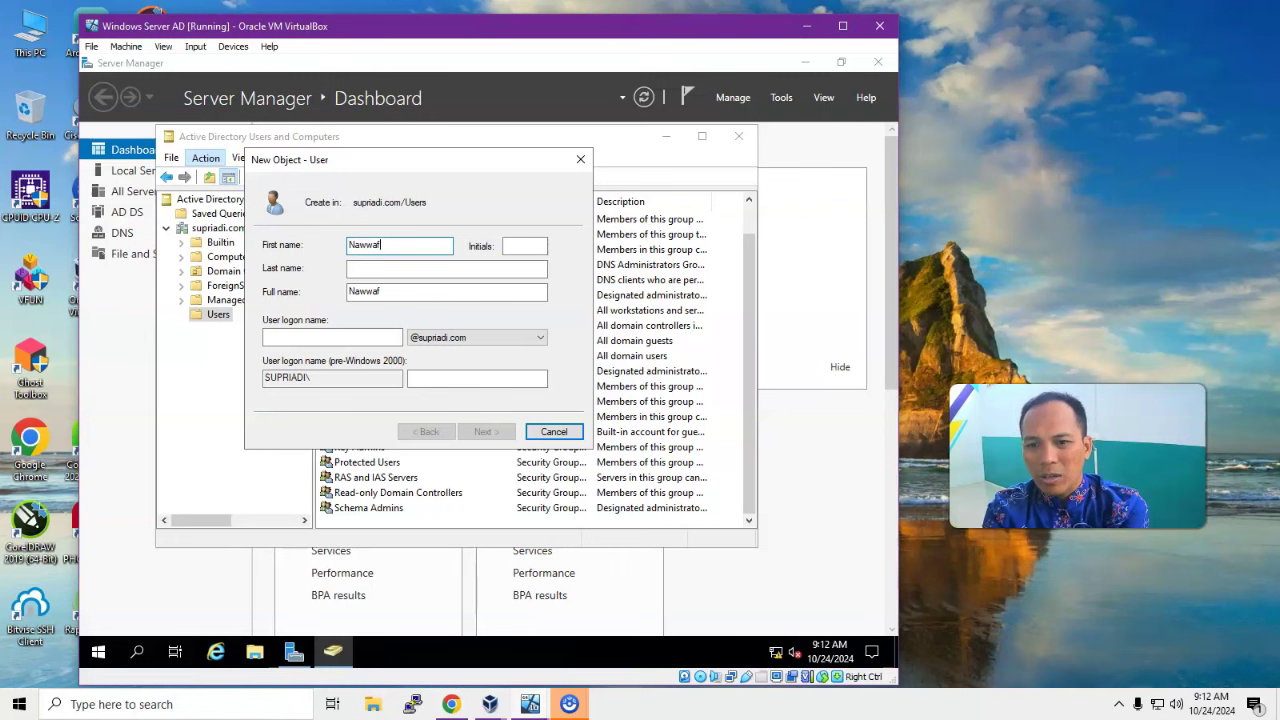
pyautogui.press('Tab')
pyautogui.press('Tab')
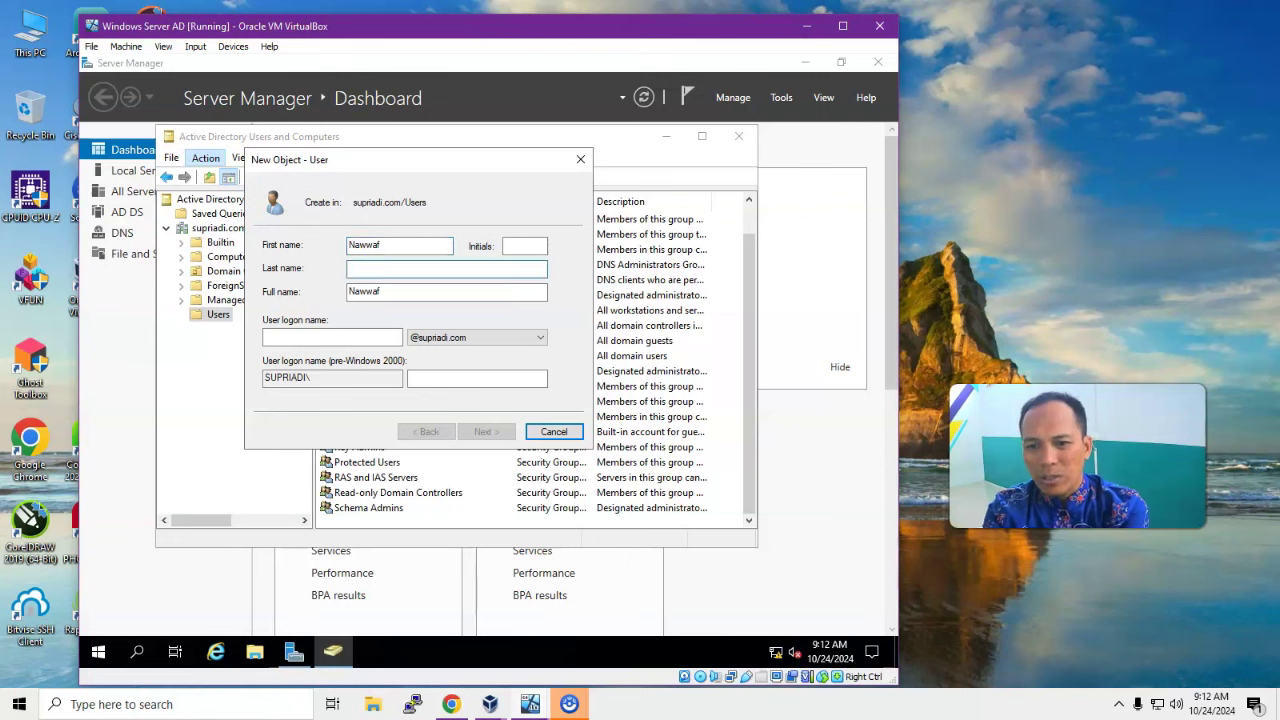
pyautogui.write('Nur Rahman')
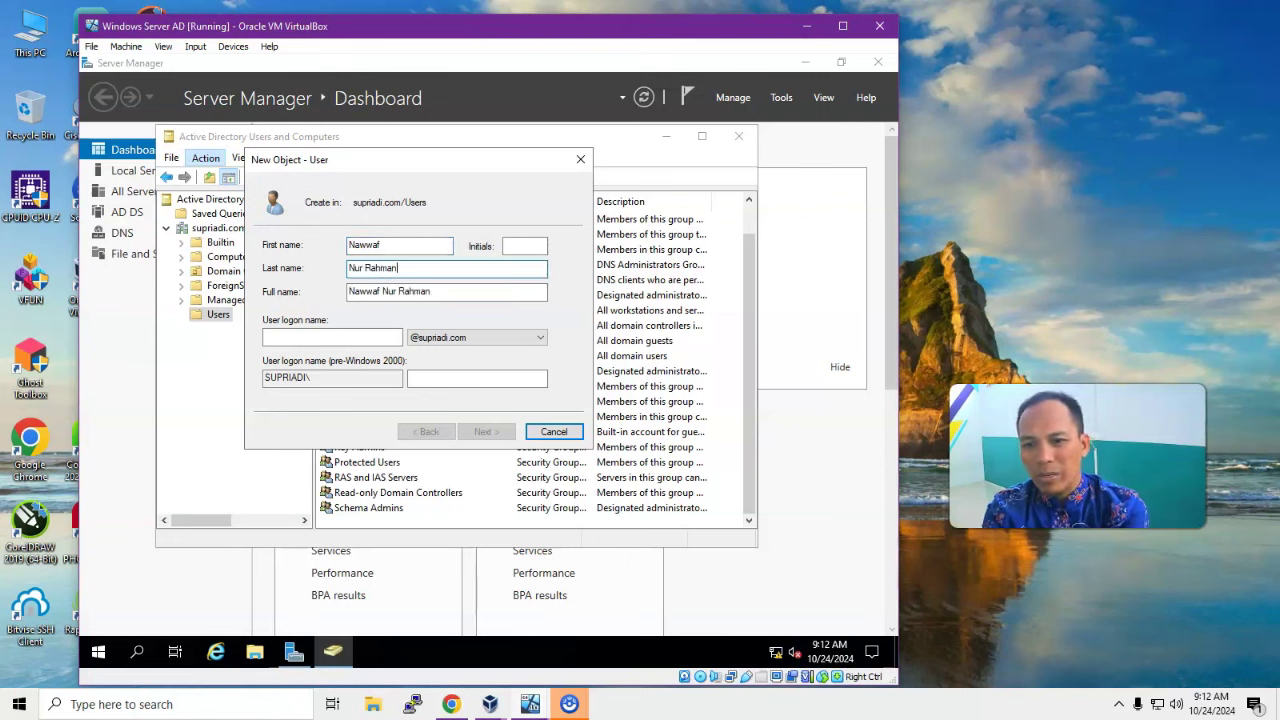
pyautogui.click(334, 337)
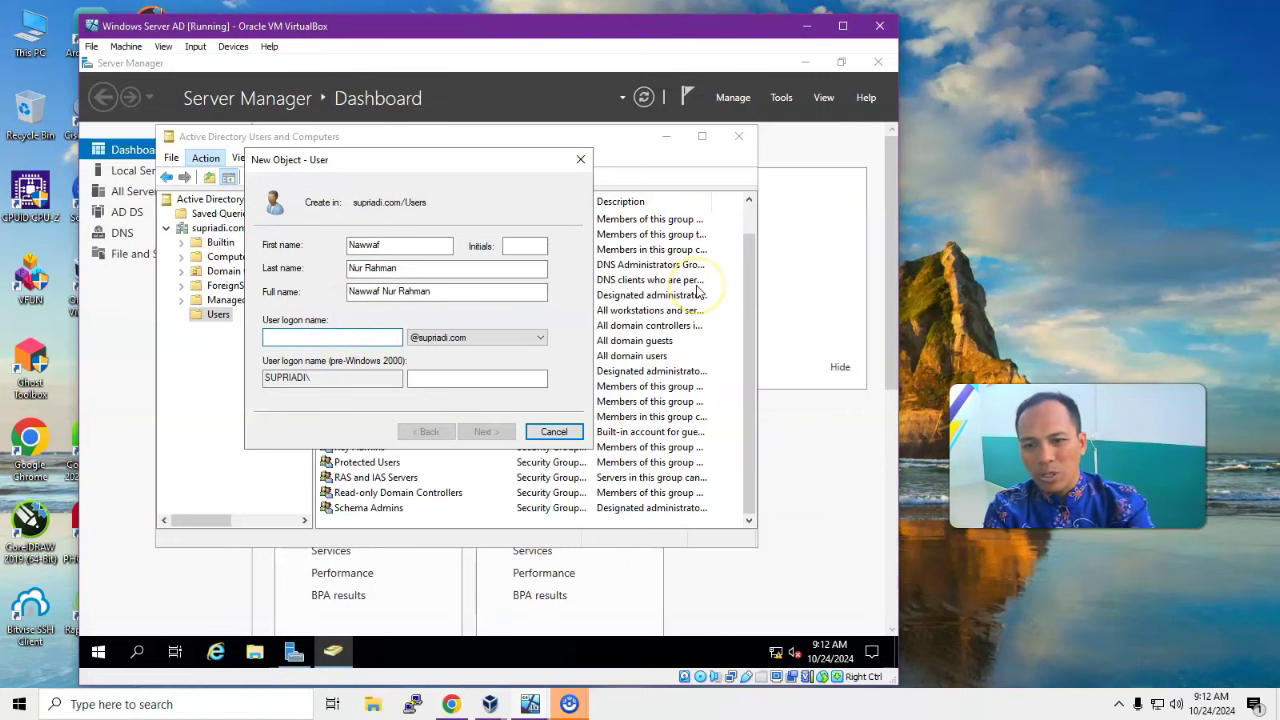
pyautogui.write('nawwaf')
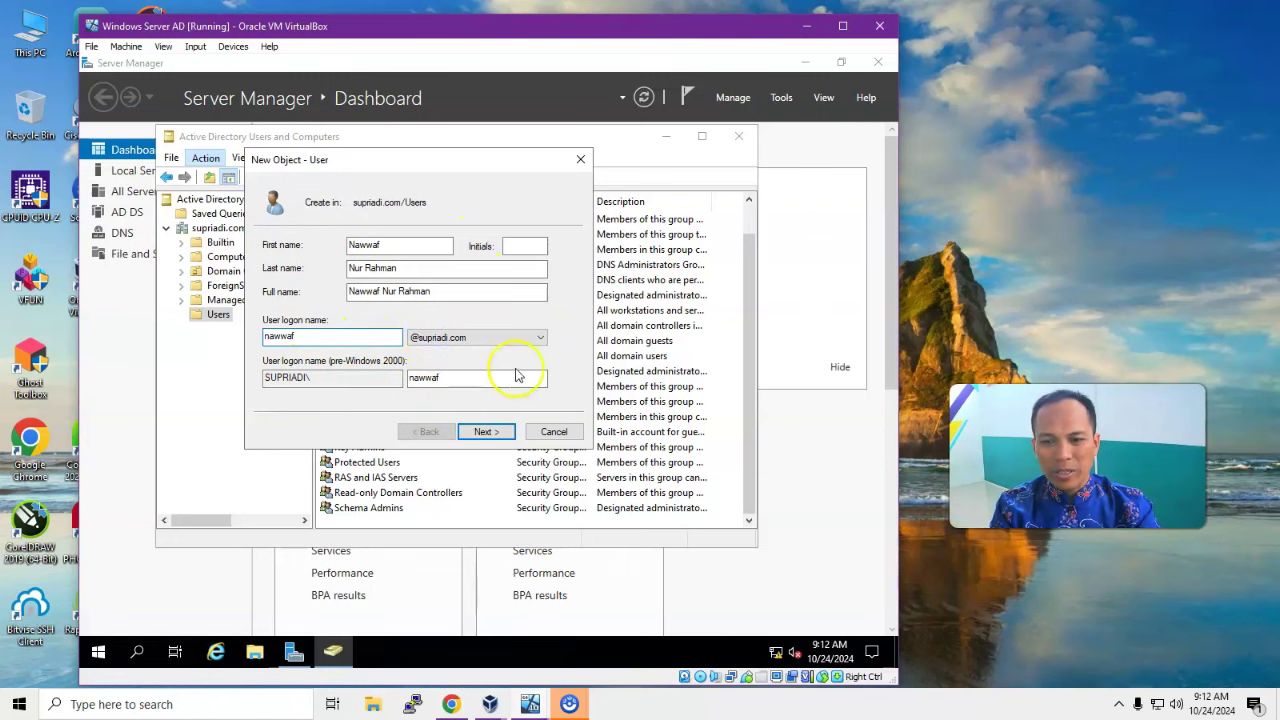
pyautogui.click(488, 436)
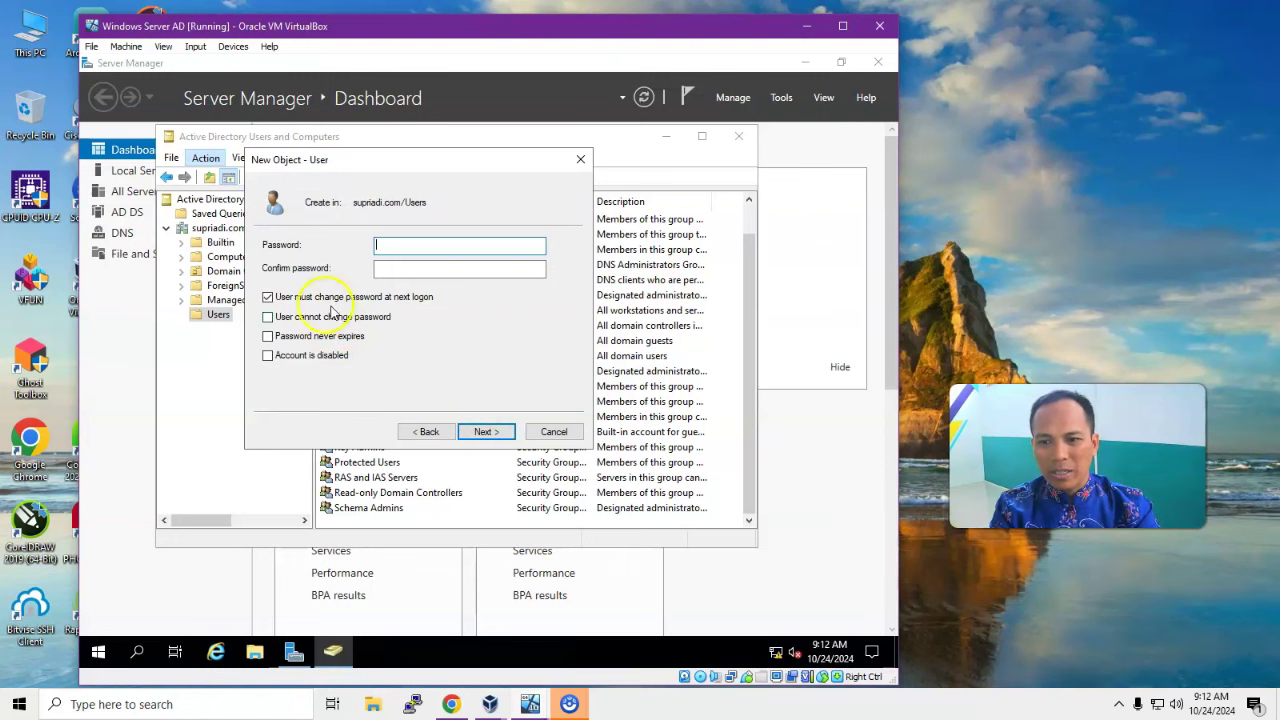
# Step: Untick change-at-next-logon, tick Password never expires, enter and confirm the password, and create the user
pyautogui.click(268, 298)
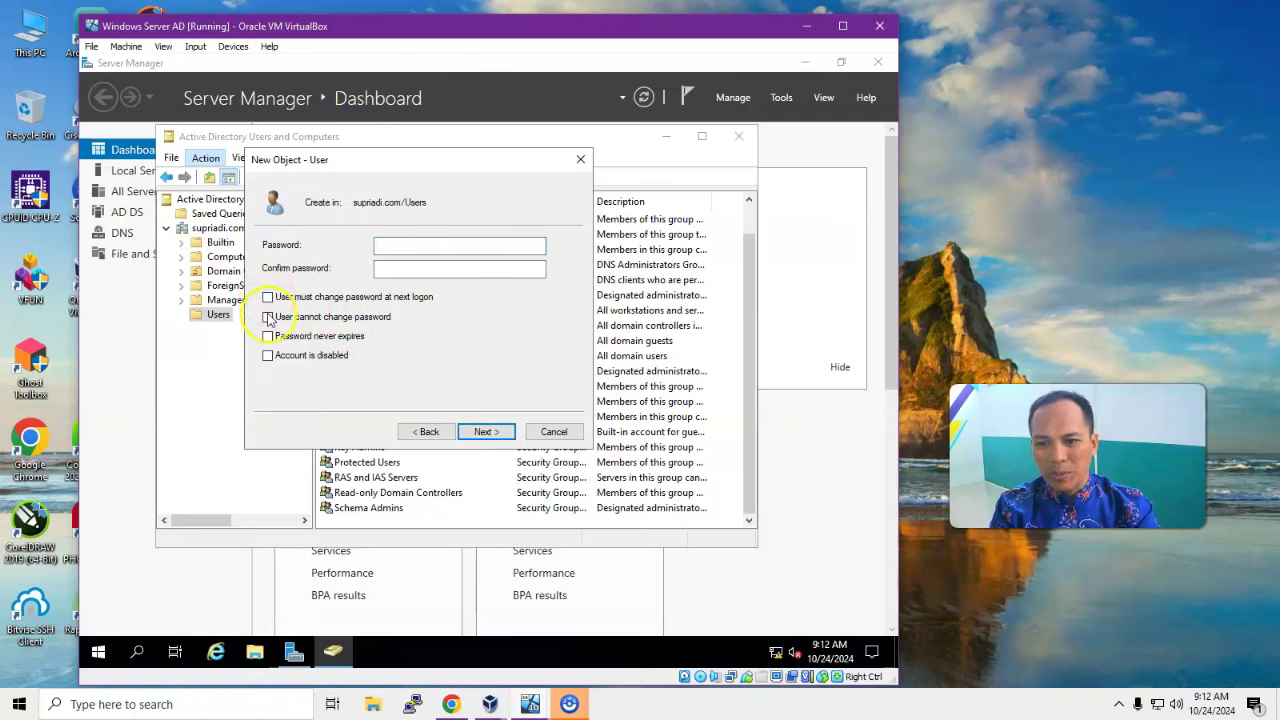
pyautogui.click(268, 338)
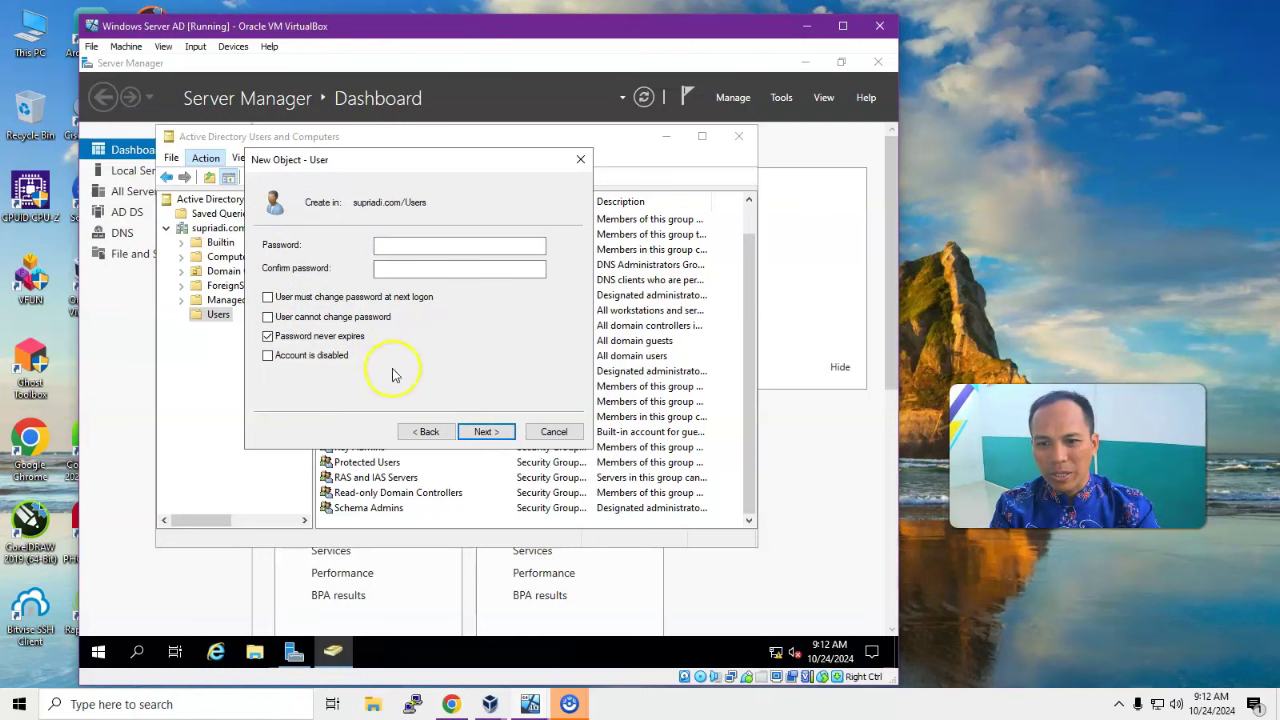
pyautogui.click(423, 247)
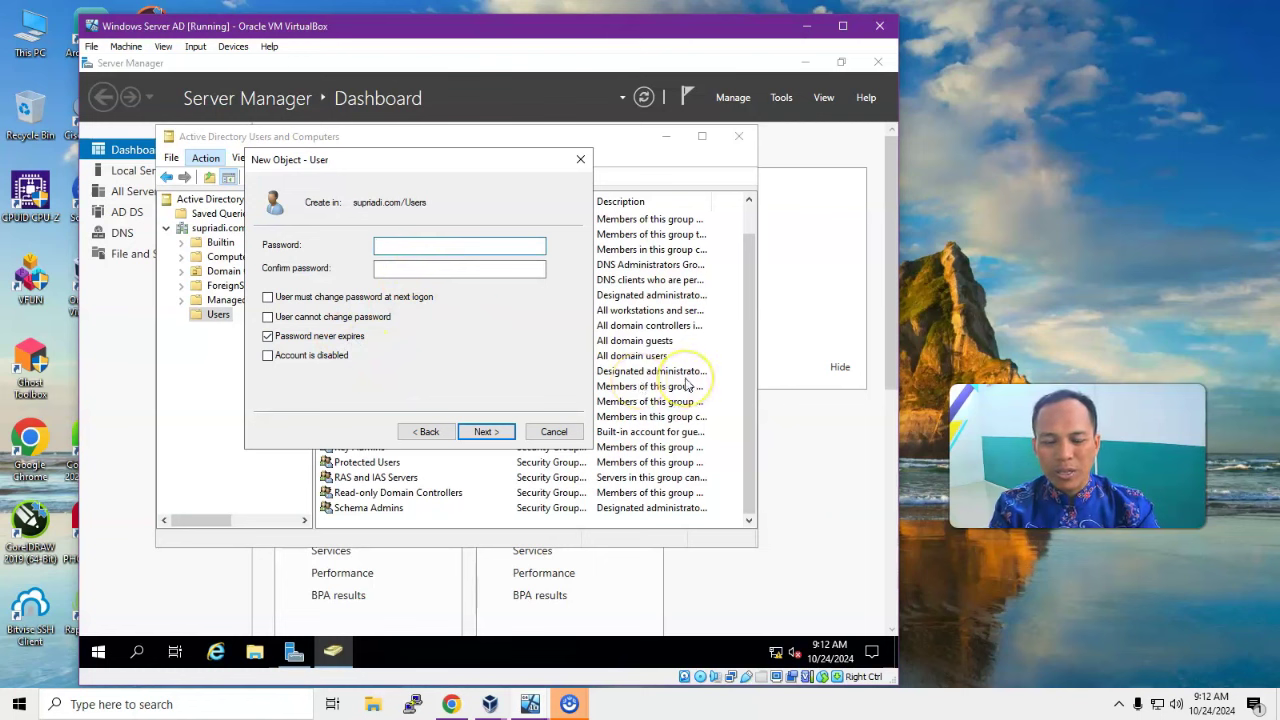
pyautogui.write('P')
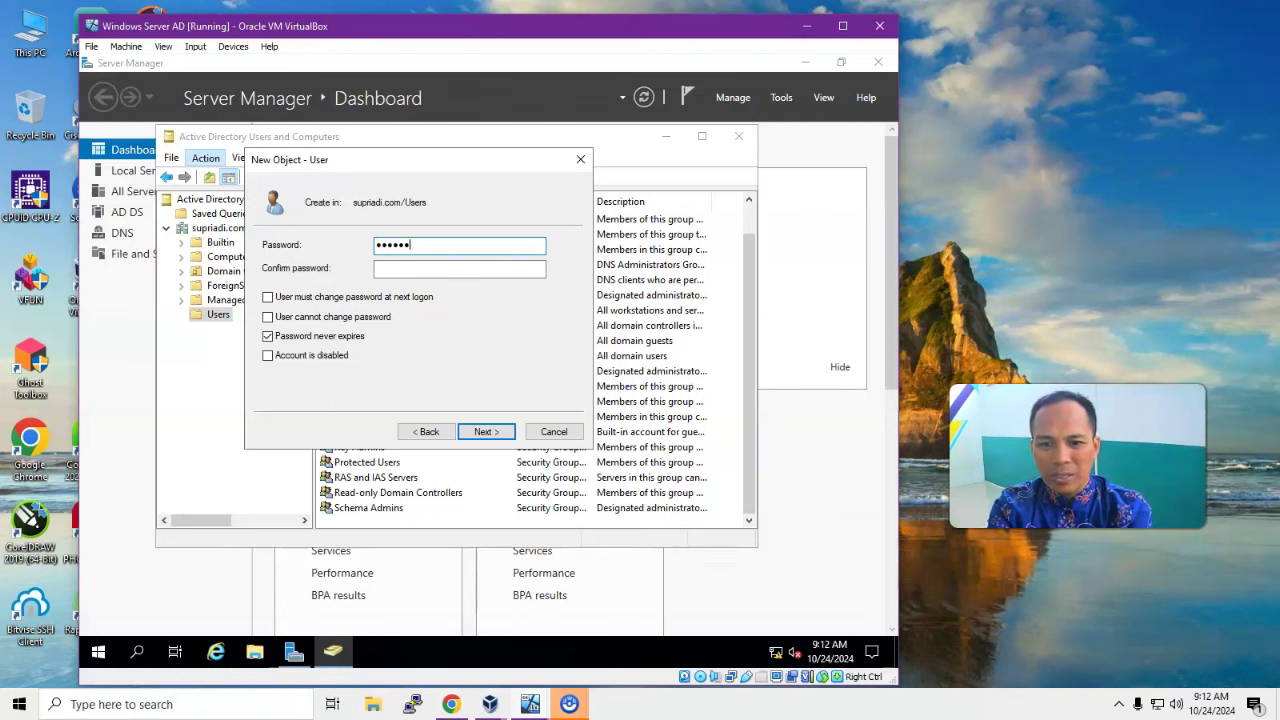
pyautogui.hotkey('ctrl', 'a')
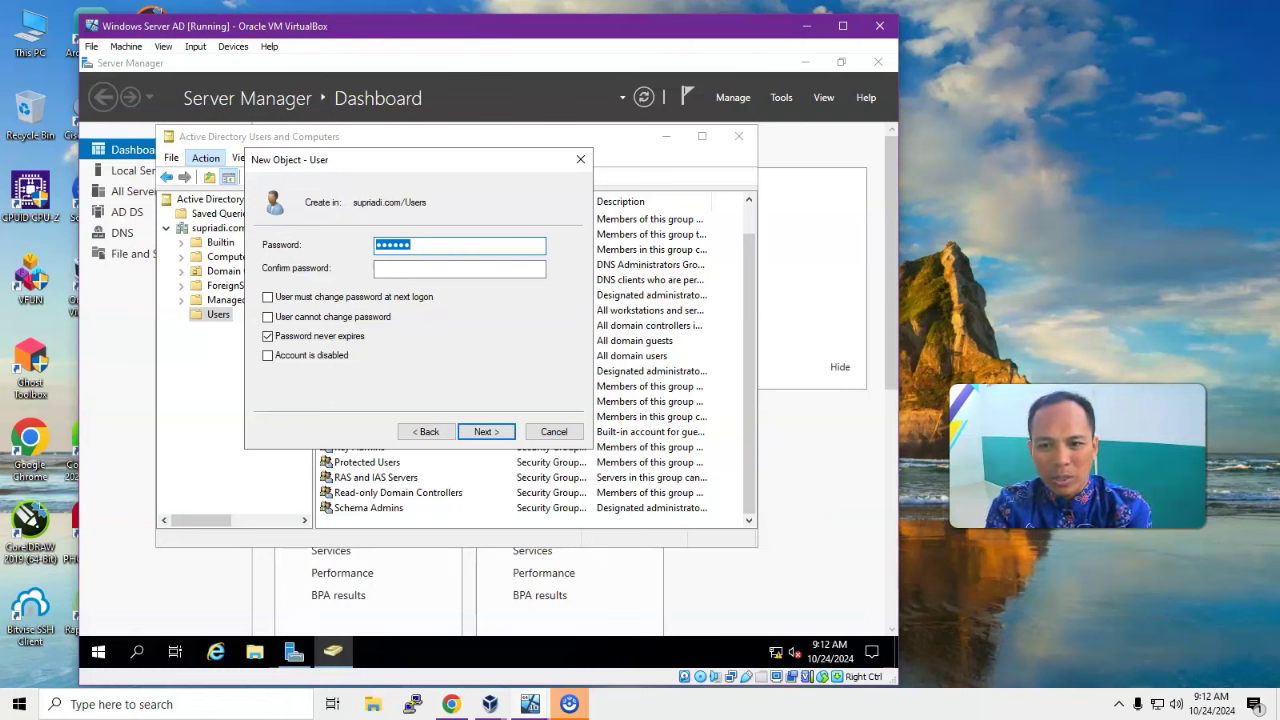
pyautogui.write('P')
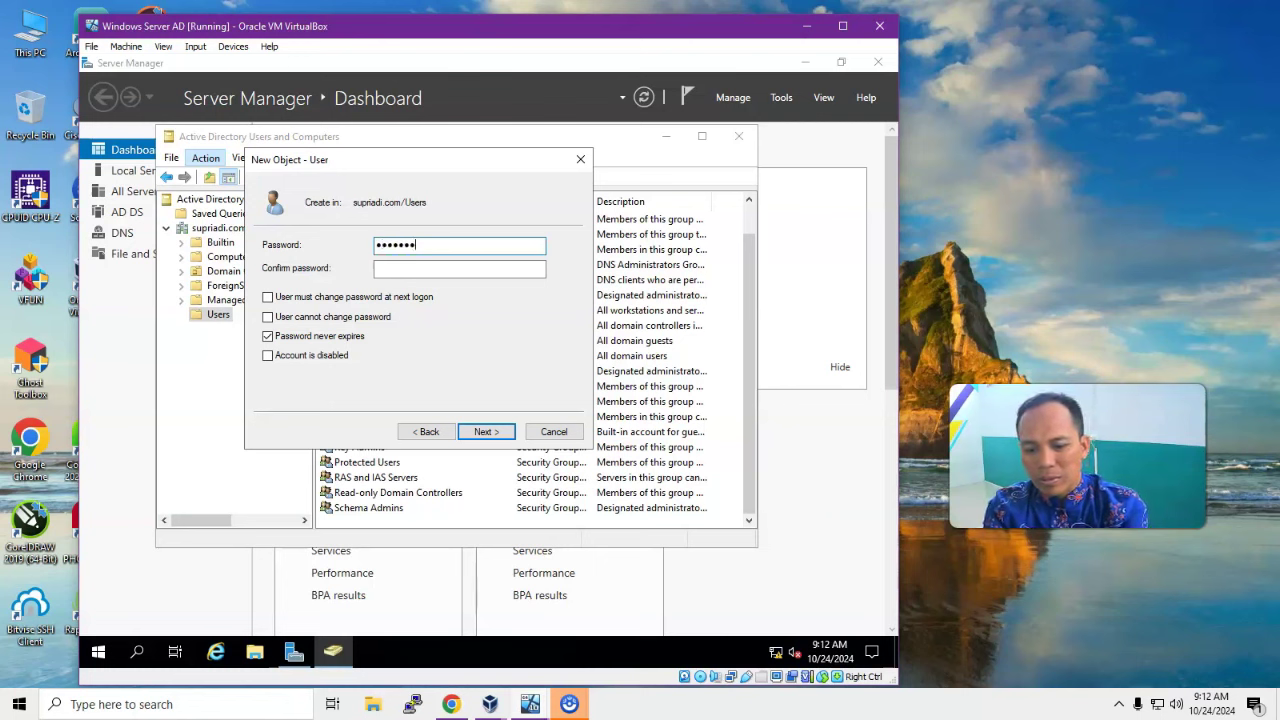
pyautogui.press('Tab')
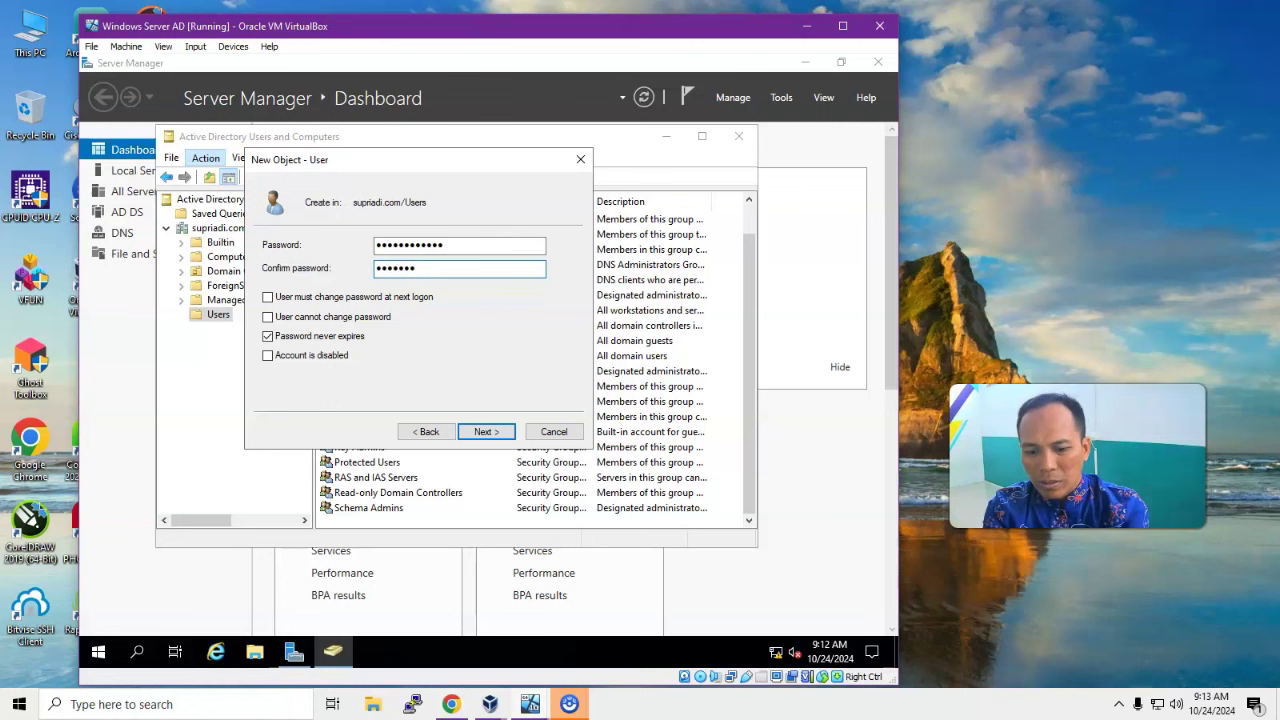
pyautogui.write('•••••••••••')
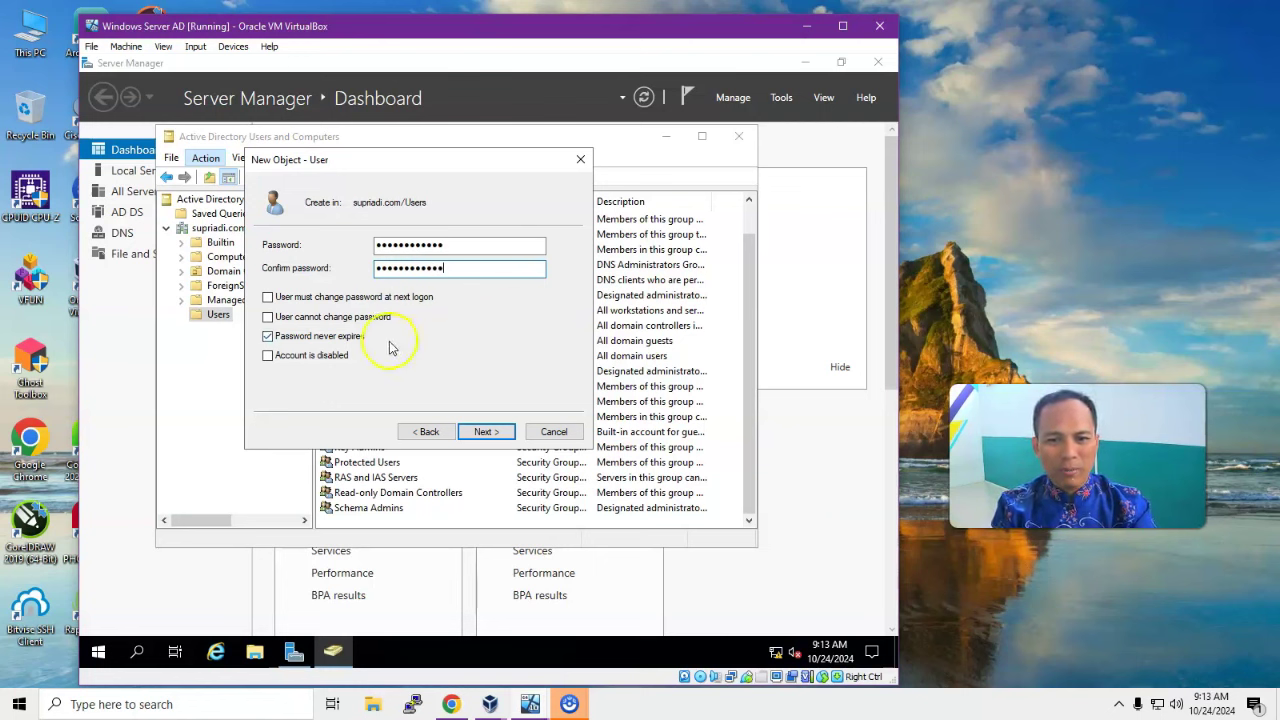
pyautogui.click(484, 432)
pyautogui.click(487, 433)
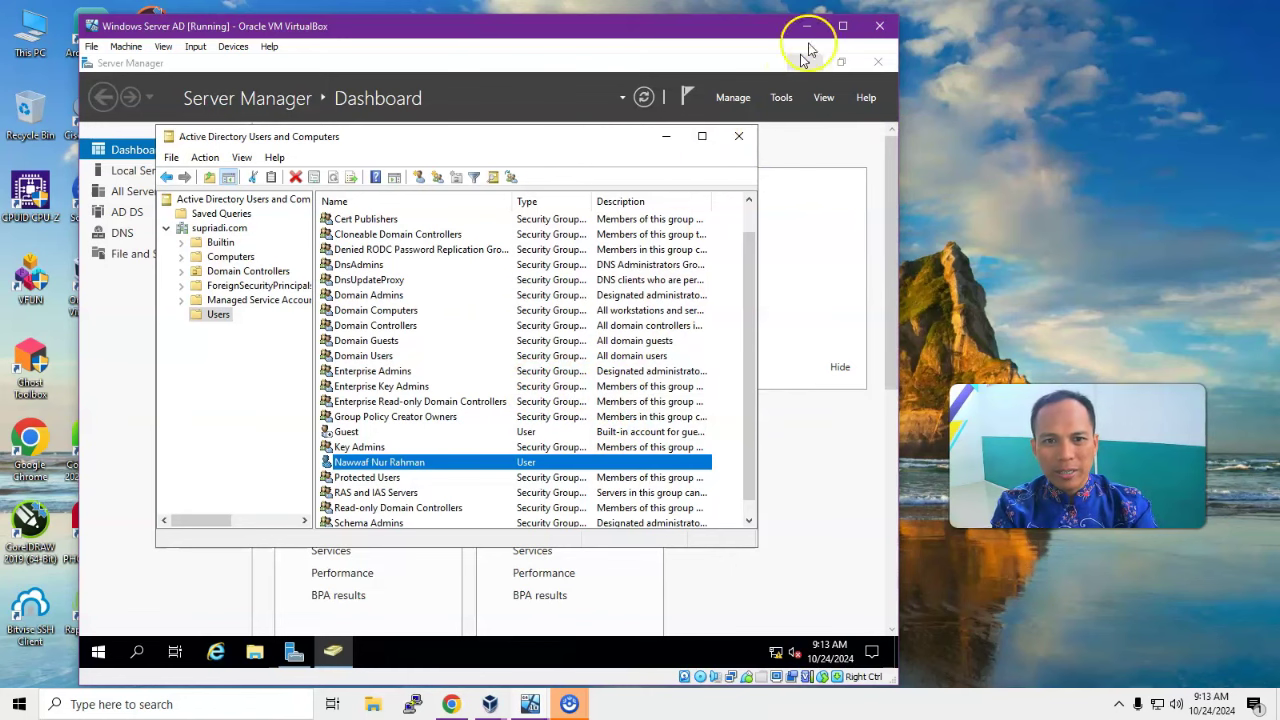
# Step: Shift the server VM window slightly and minimize it to reveal the host desktop
pyautogui.moveTo(366, 27); pyautogui.dragTo(461, 45)
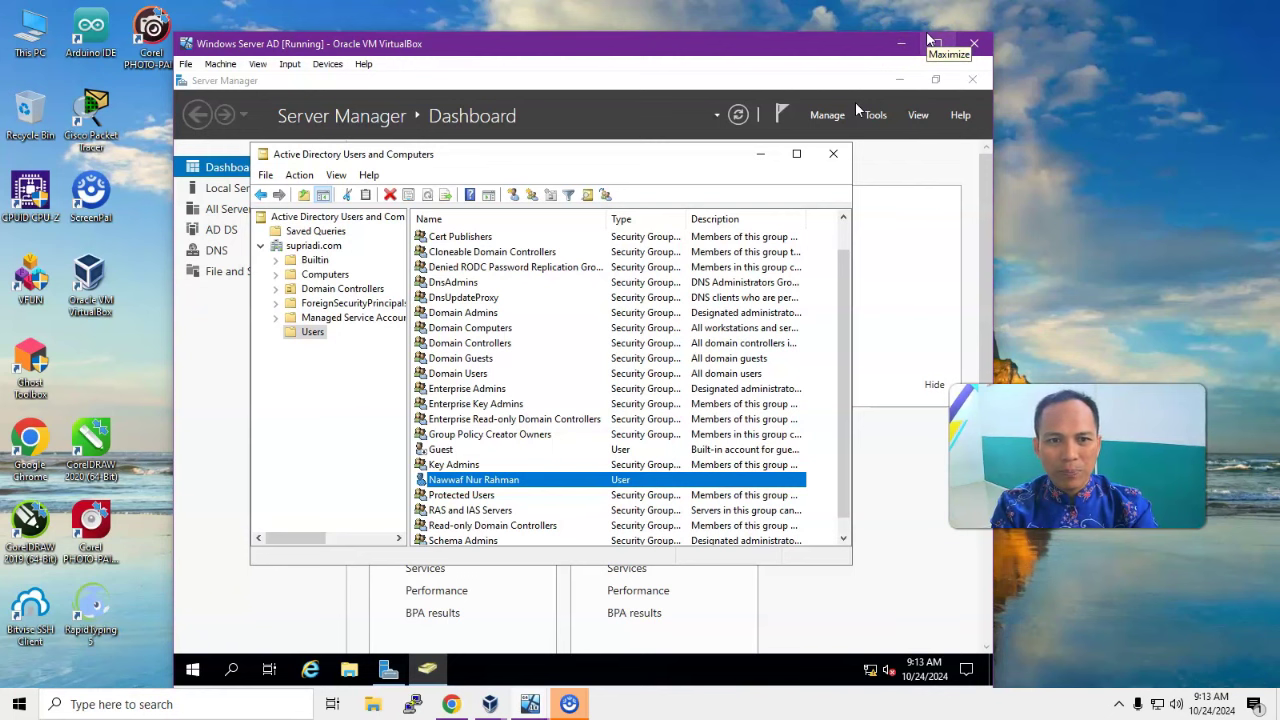
pyautogui.click(900, 46)
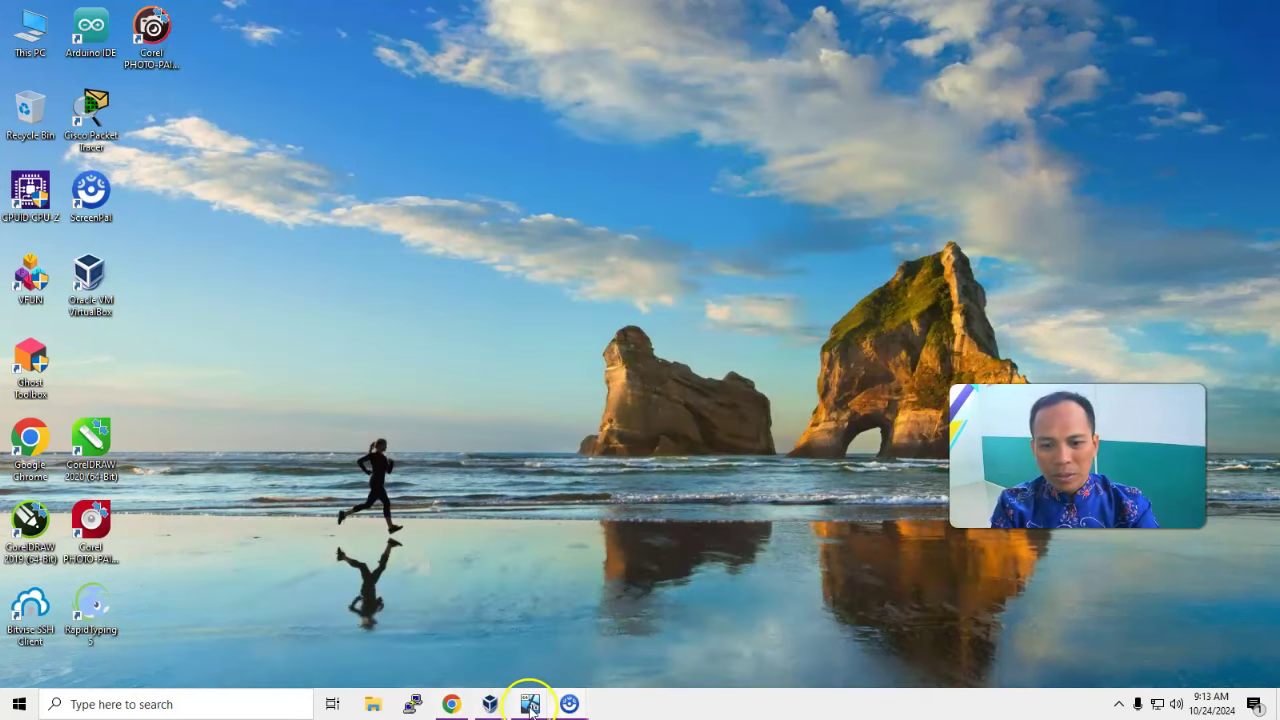
# Step: Briefly bring up the Windows 10 client VM, then return to the Windows Server AD VM
pyautogui.moveTo(531, 708)
pyautogui.click(590, 645)
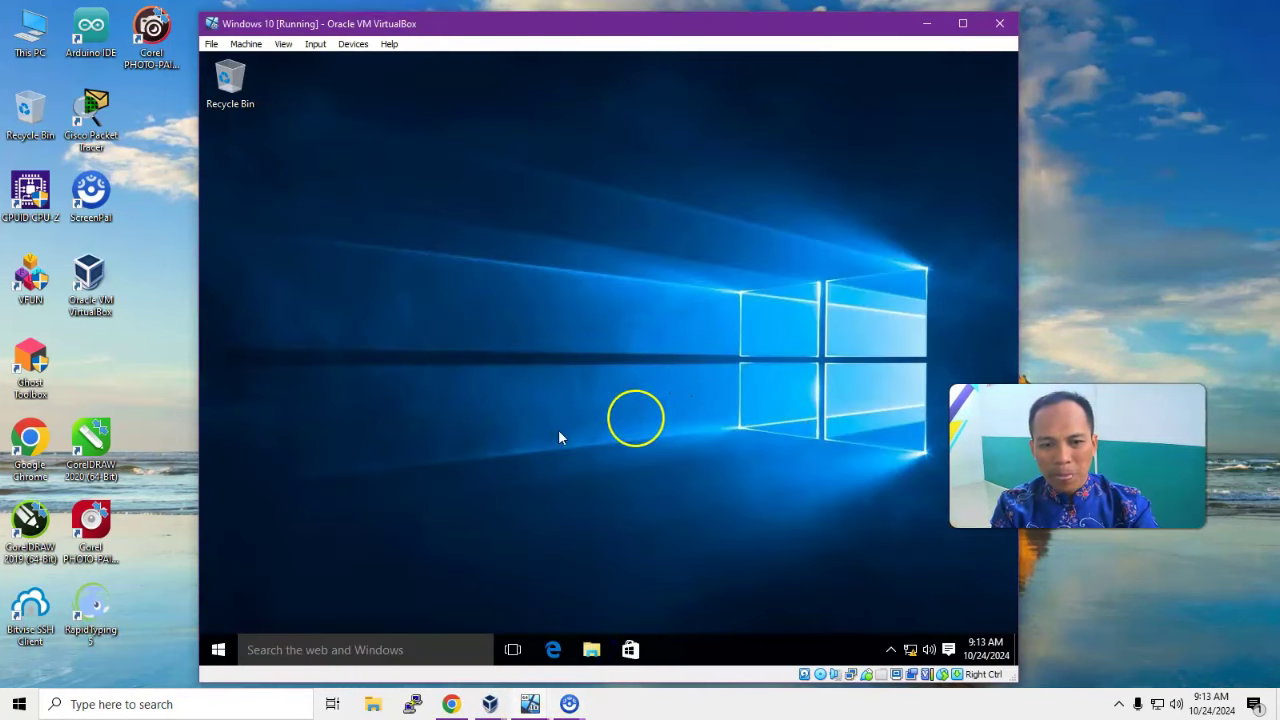
pyautogui.moveTo(912, 648)
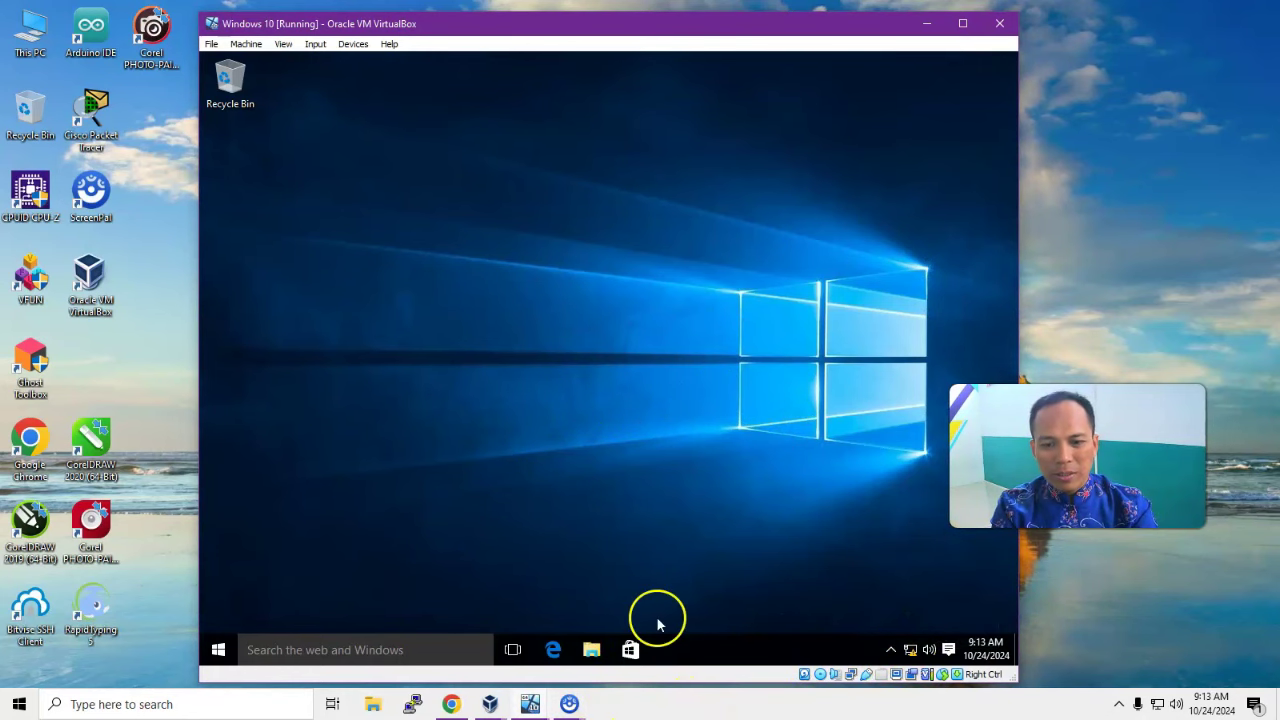
pyautogui.click(925, 23)
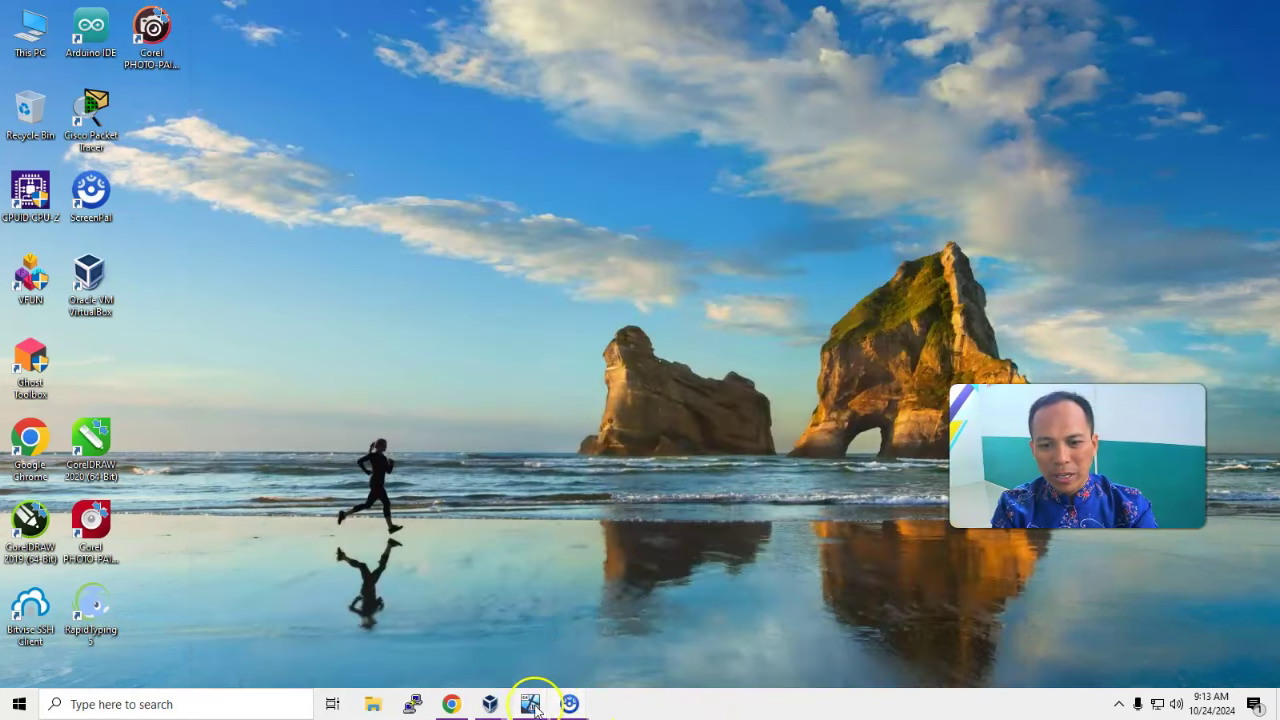
pyautogui.moveTo(489, 704)
pyautogui.click(525, 615)
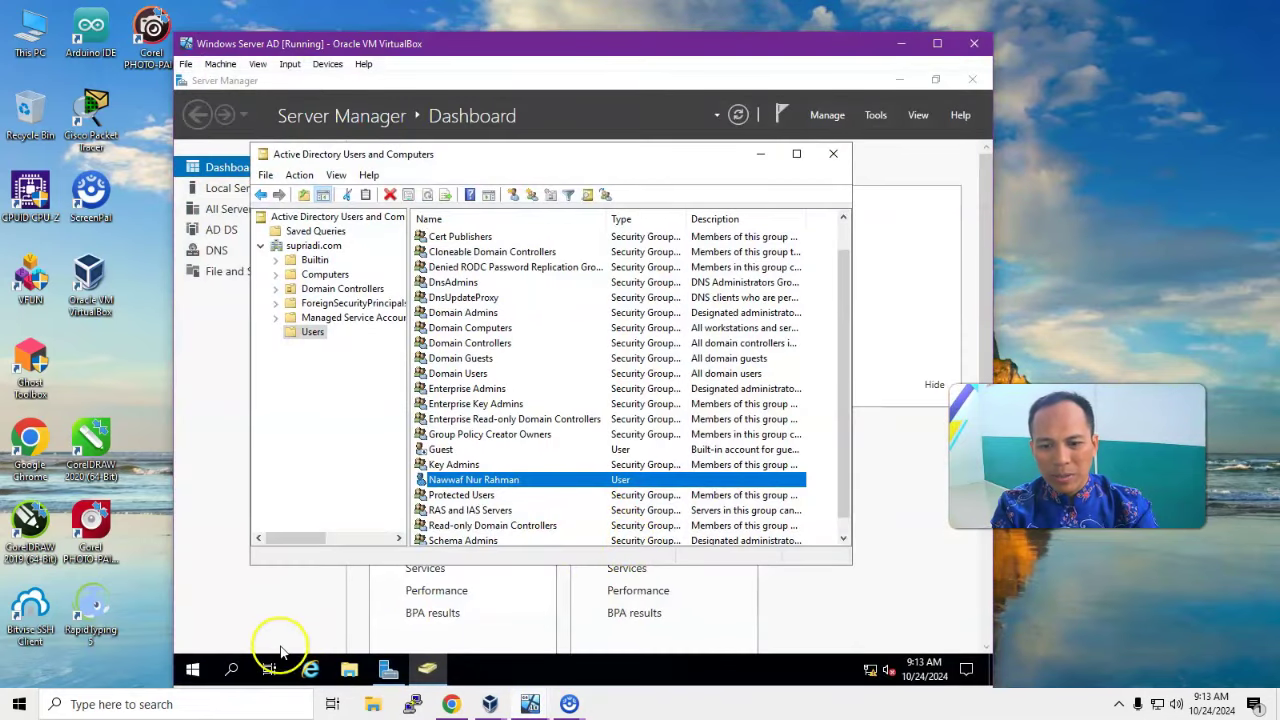
# Step: Run ipconfig in a server Command Prompt and select the IPv4 address 192.168.212.254
pyautogui.click(231, 672)
pyautogui.write('cmd')
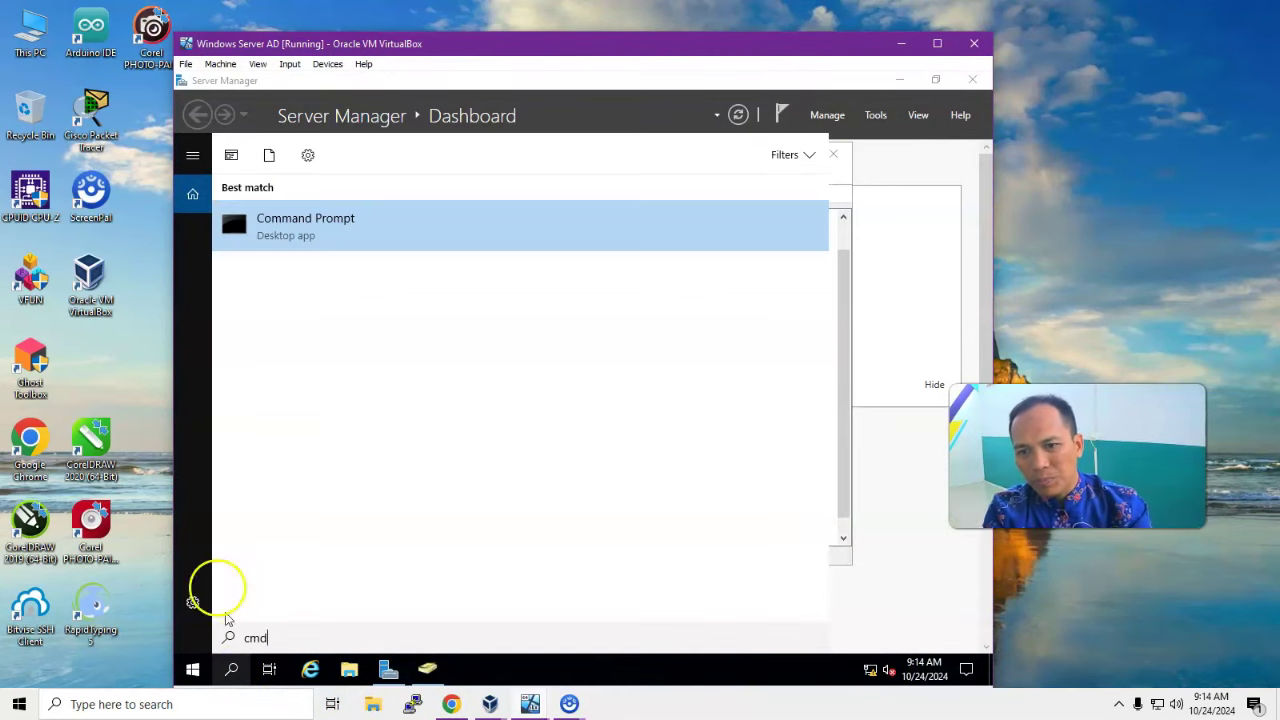
pyautogui.click(390, 222)
pyautogui.write('ipconfig')
pyautogui.press('Return')
pyautogui.click(477, 250)
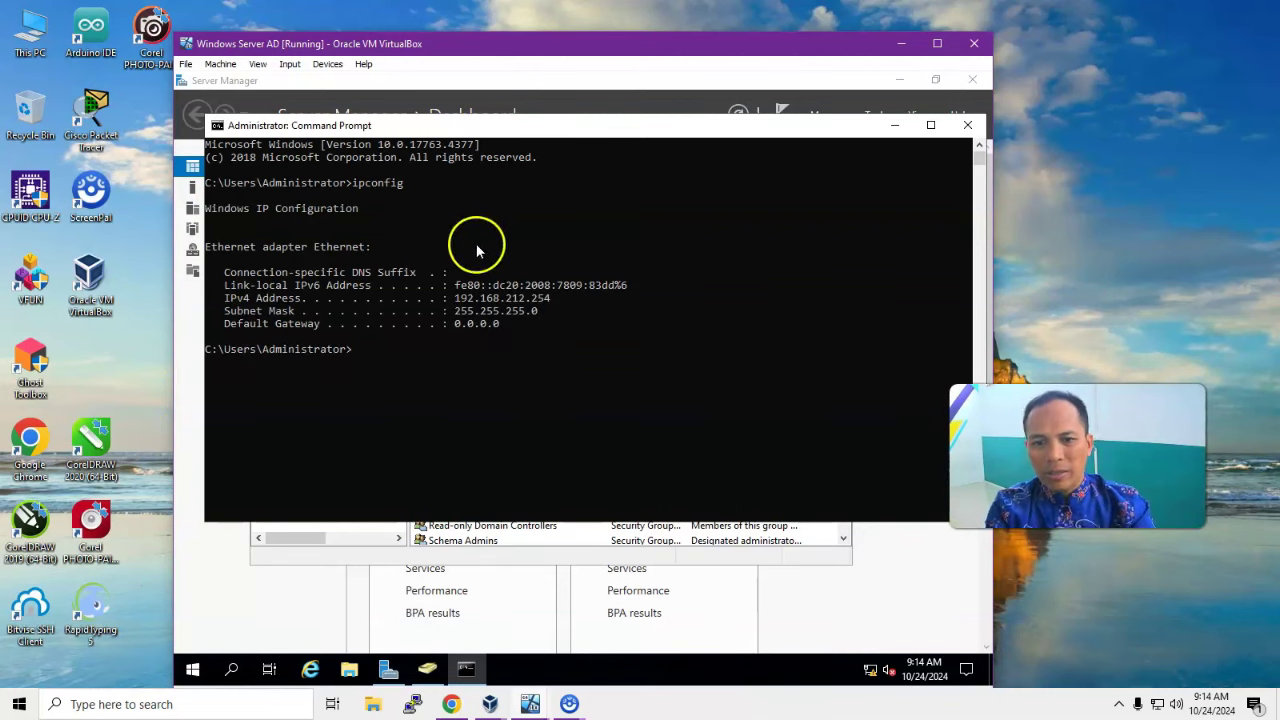
pyautogui.click(458, 298)
pyautogui.moveTo(459, 301); pyautogui.dragTo(548, 299)
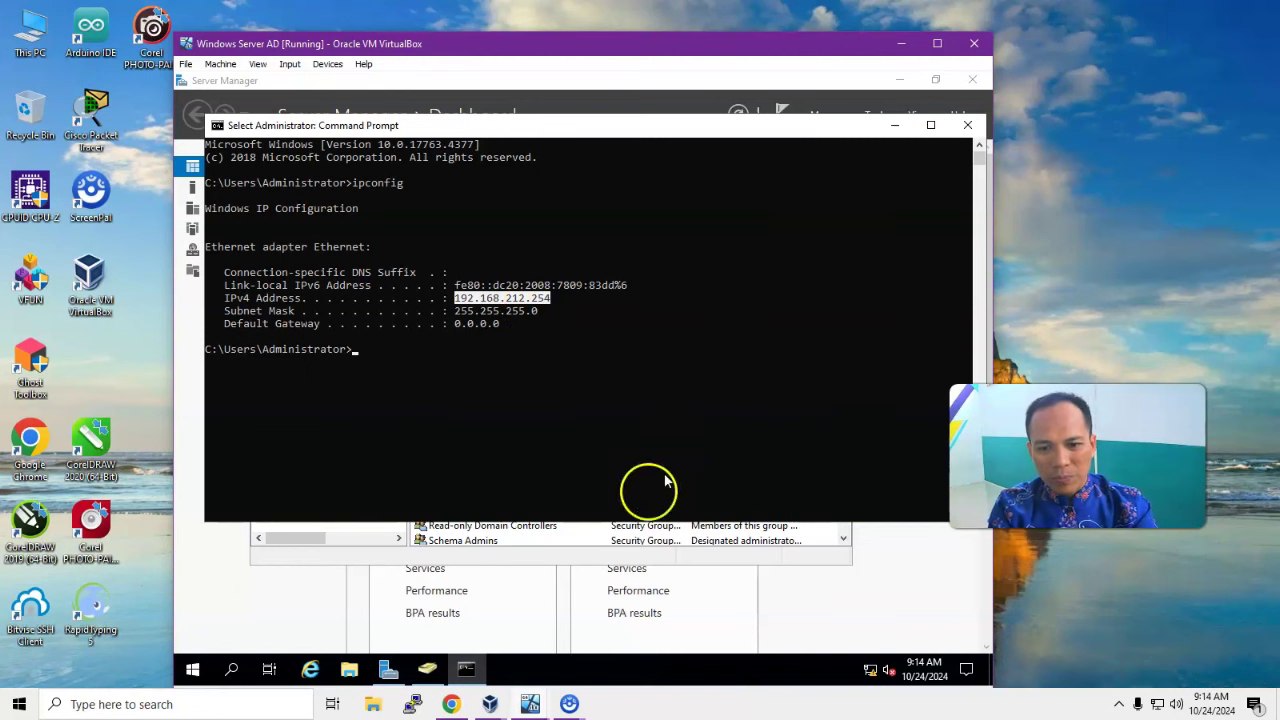
# Step: On the Windows 10 client, open the Ethernet adapter's IPv4 properties and switch to manual IP addressing
pyautogui.click(617, 630)
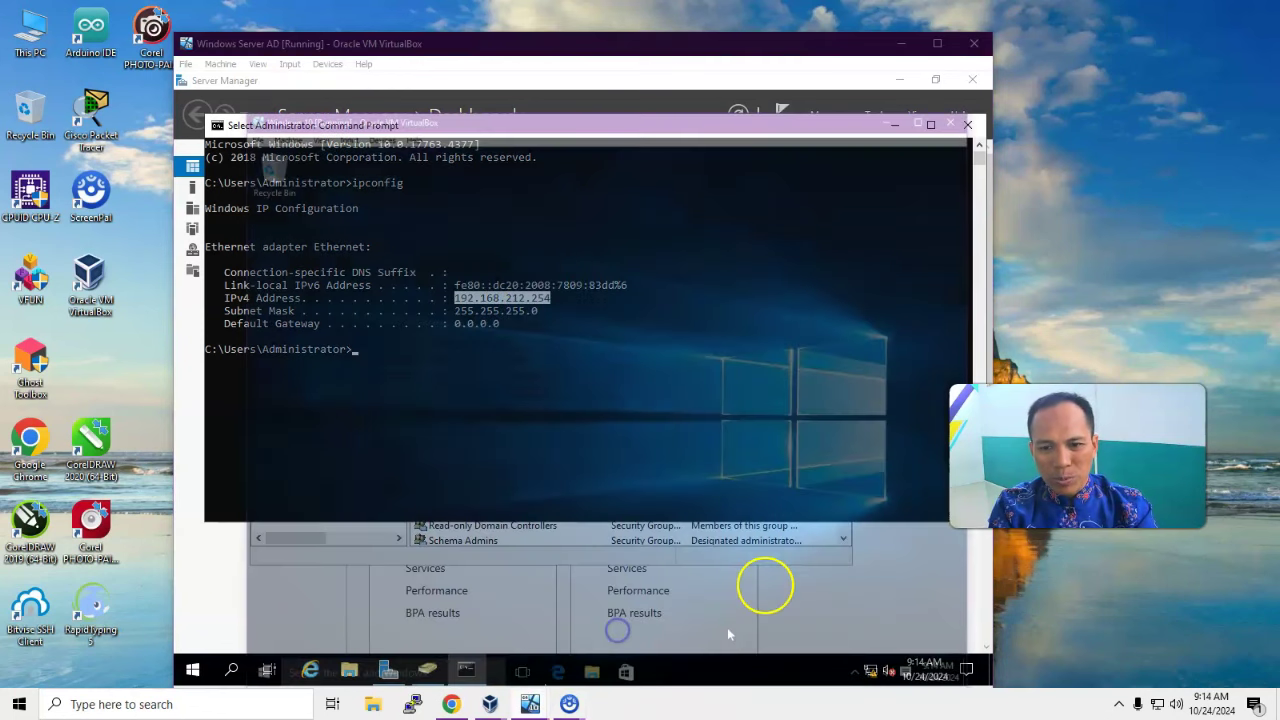
pyautogui.rightClick(910, 651)
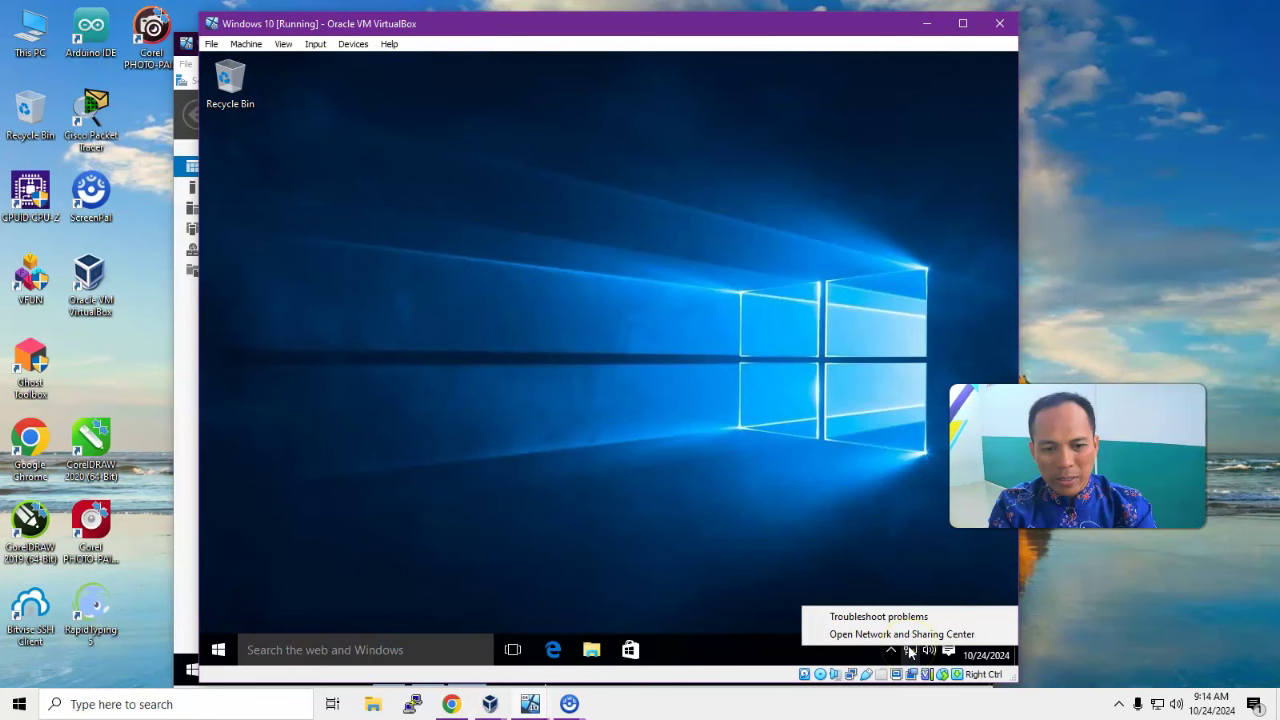
pyautogui.click(903, 634)
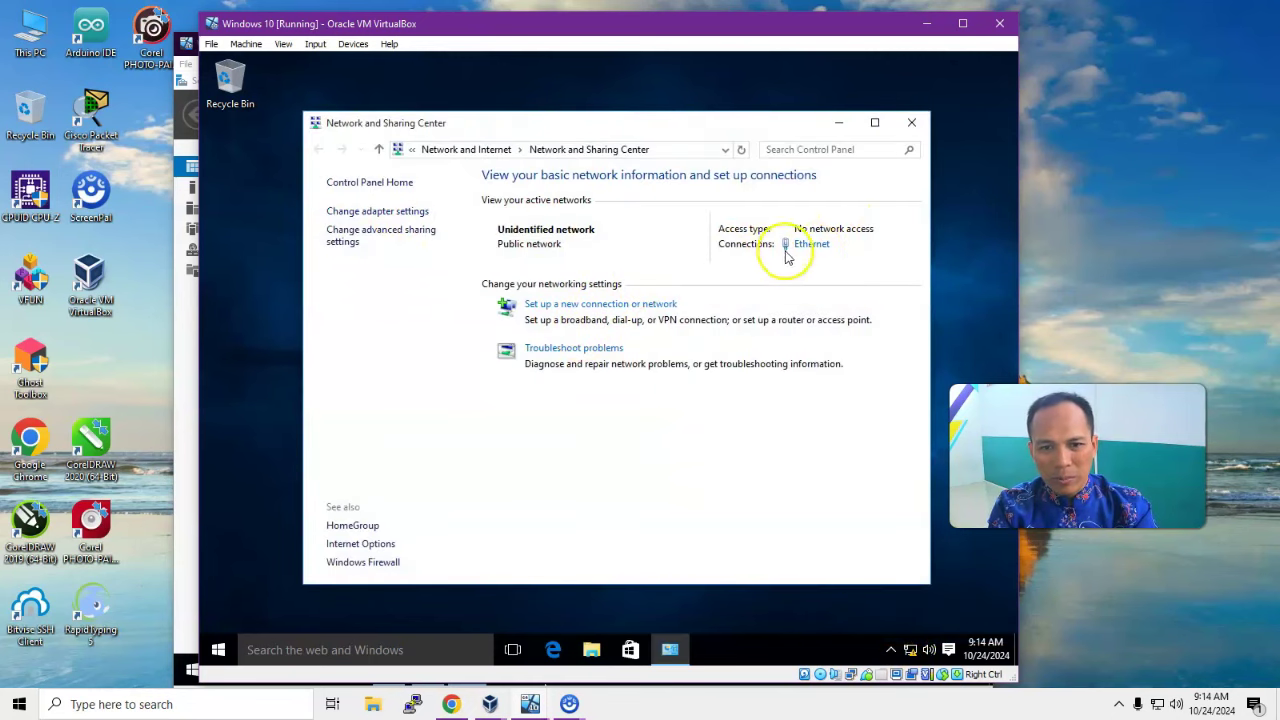
pyautogui.click(407, 222)
pyautogui.rightClick(395, 252)
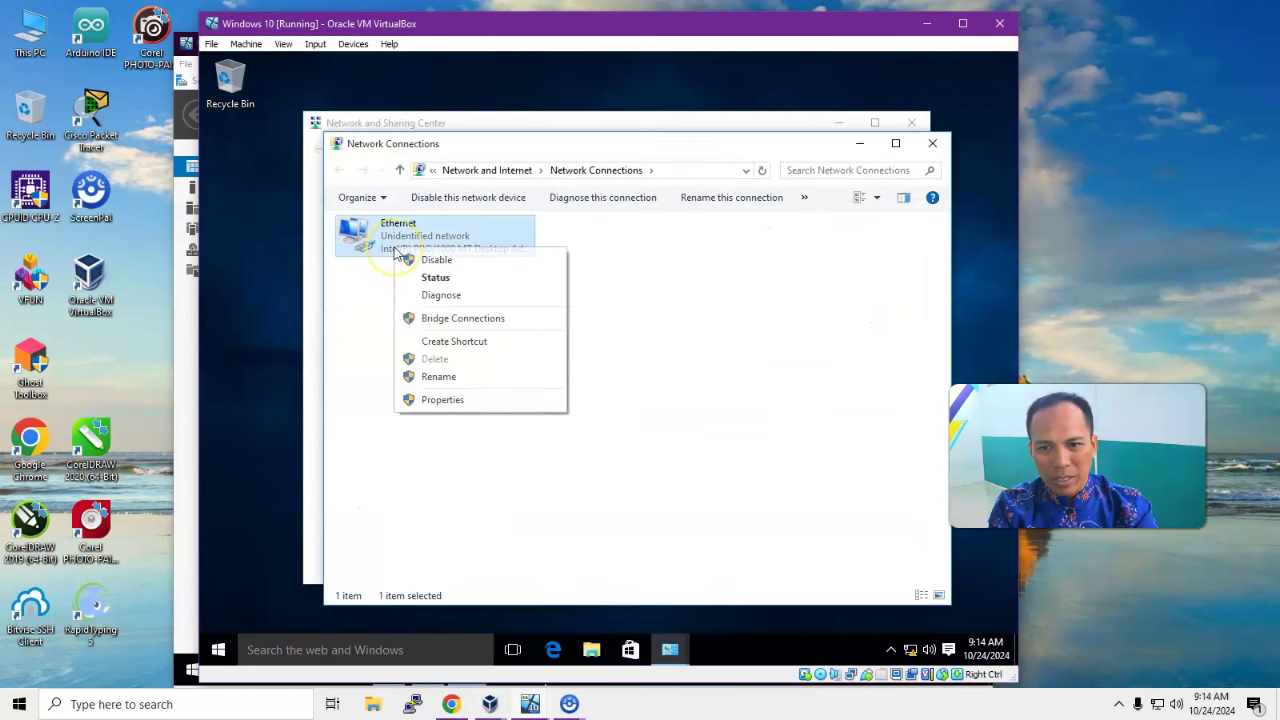
pyautogui.click(472, 401)
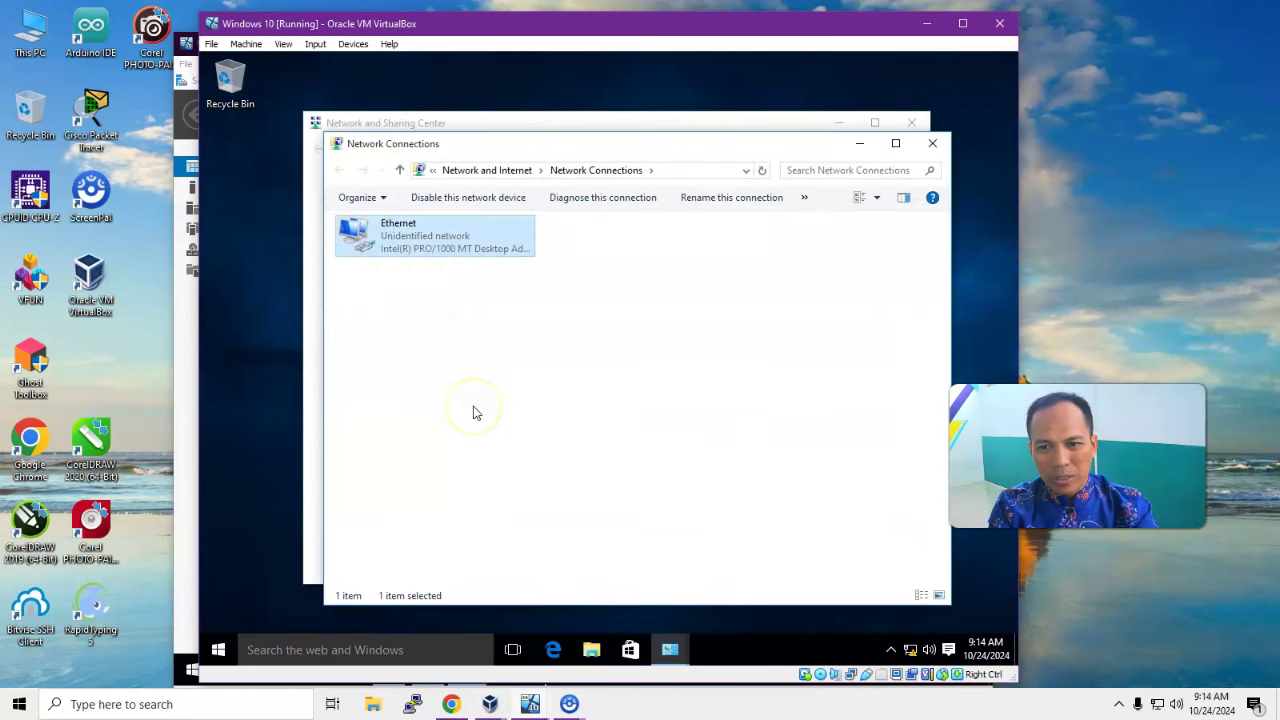
pyautogui.click(520, 381)
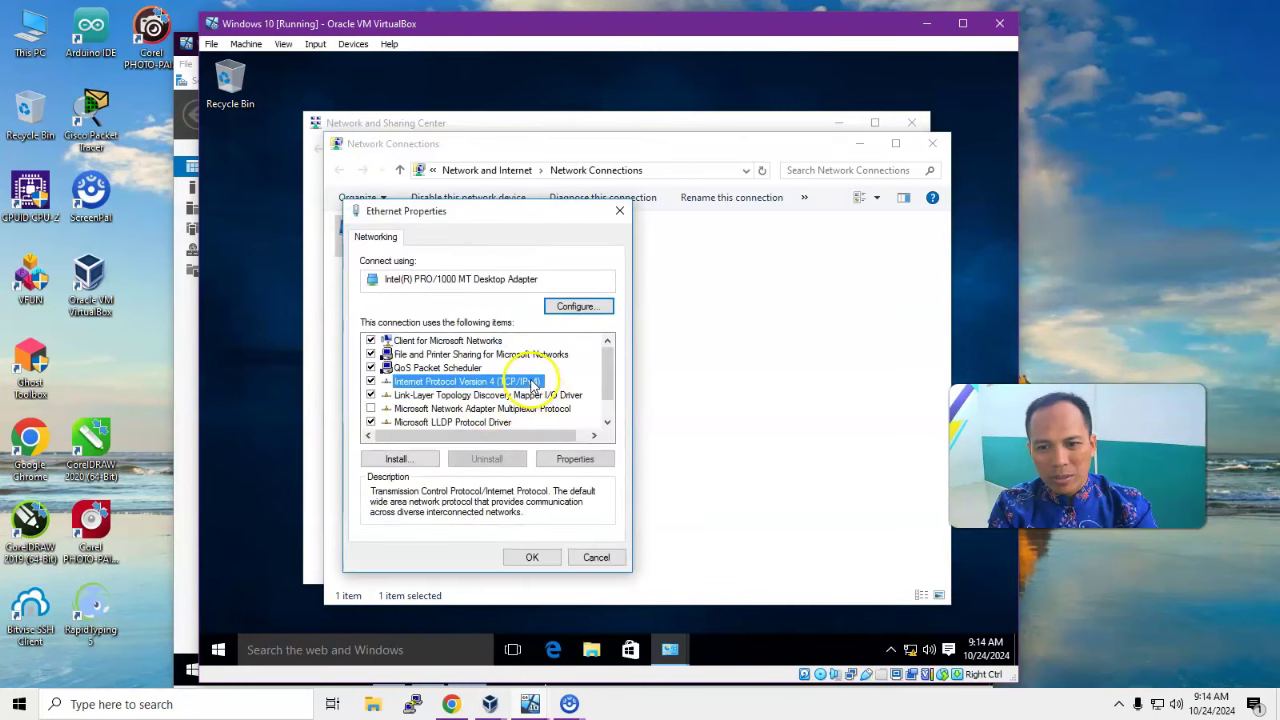
pyautogui.click(577, 459)
pyautogui.click(508, 388)
# Step: Enter the client's static IP, subnet mask 255.255.255.0, and gateway and DNS 192.168.212.254
pyautogui.click(551, 406)
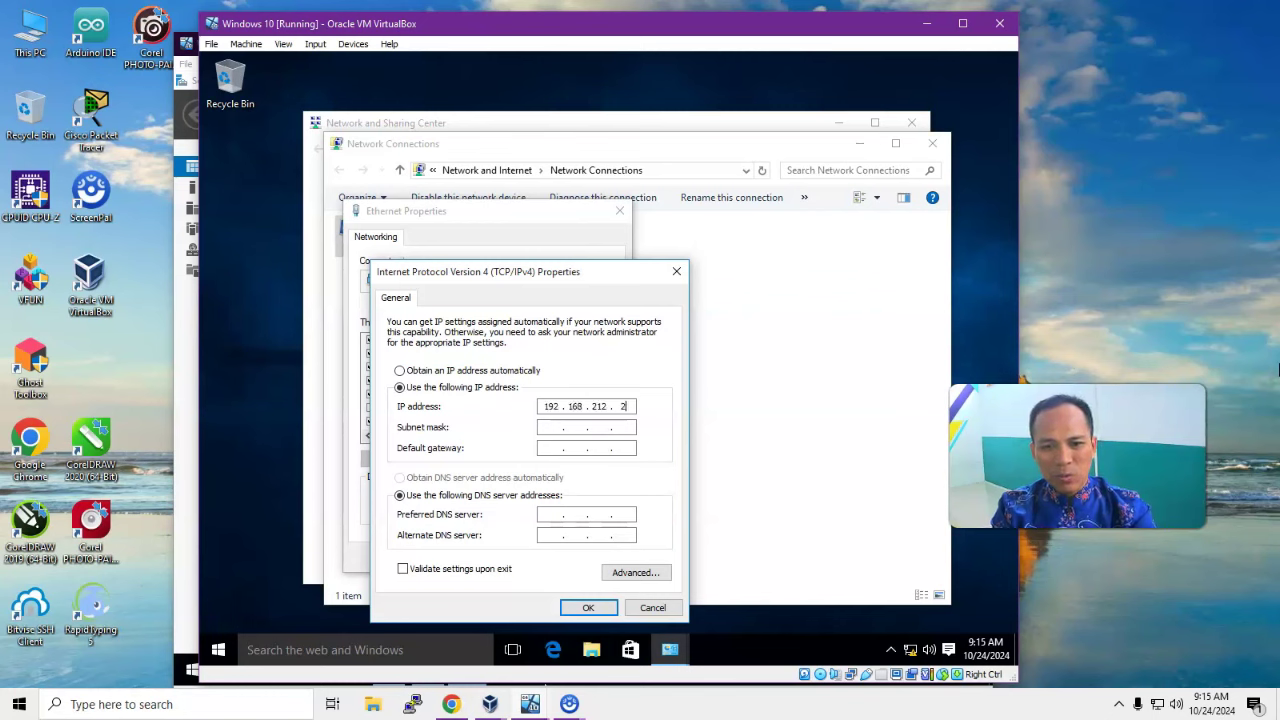
pyautogui.click(552, 427)
pyautogui.click(549, 450)
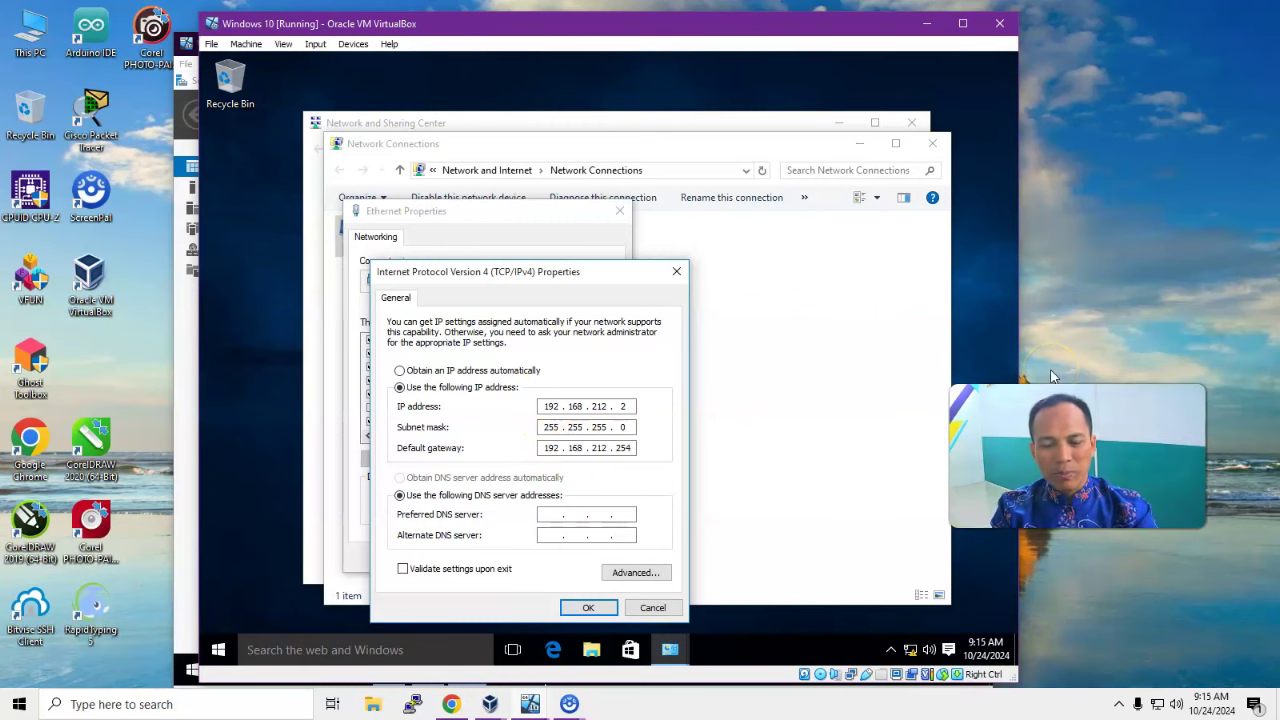
pyautogui.moveTo(530, 704)
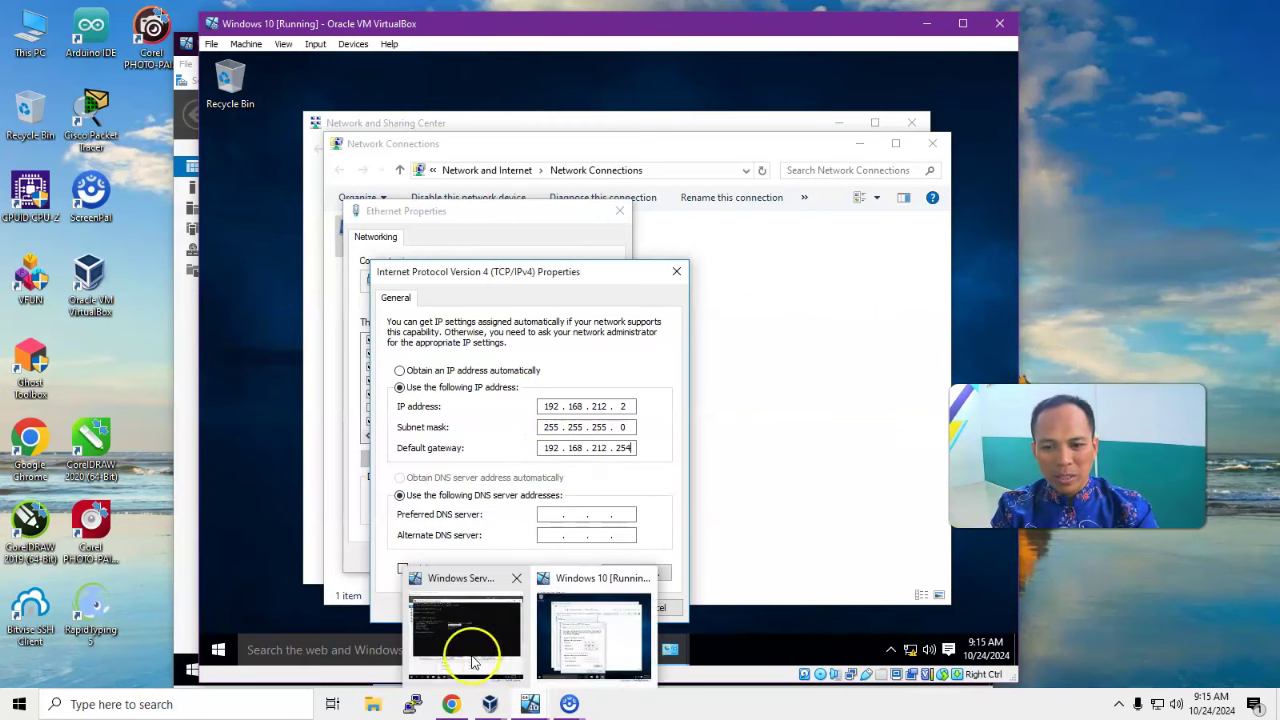
pyautogui.click(475, 662)
pyautogui.moveTo(530, 704)
pyautogui.click(600, 625)
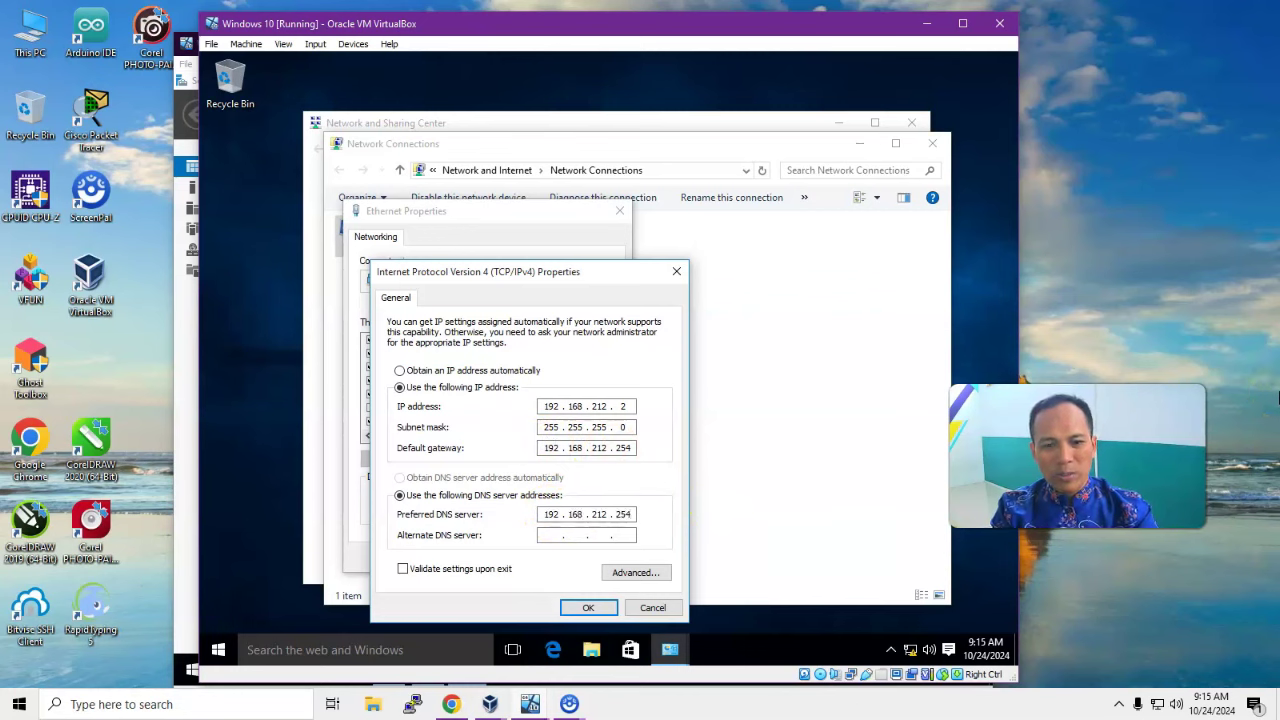
pyautogui.doubleClick(630, 448)
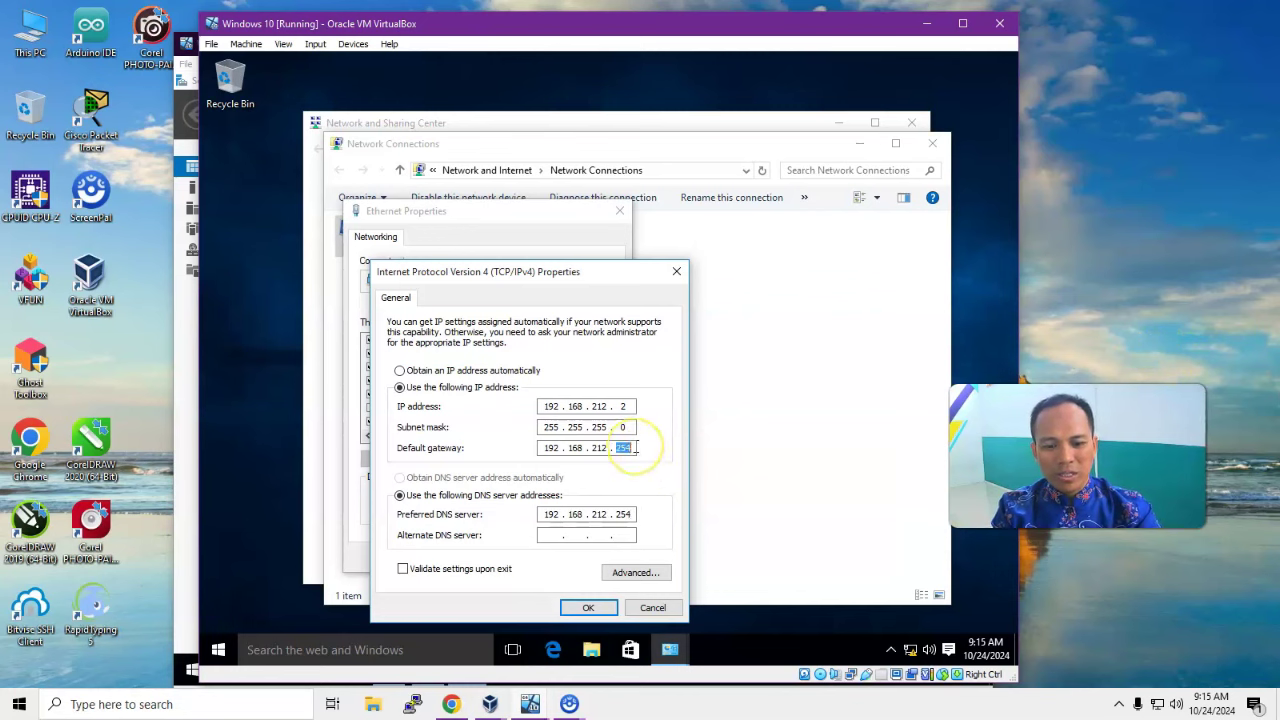
pyautogui.click(620, 406)
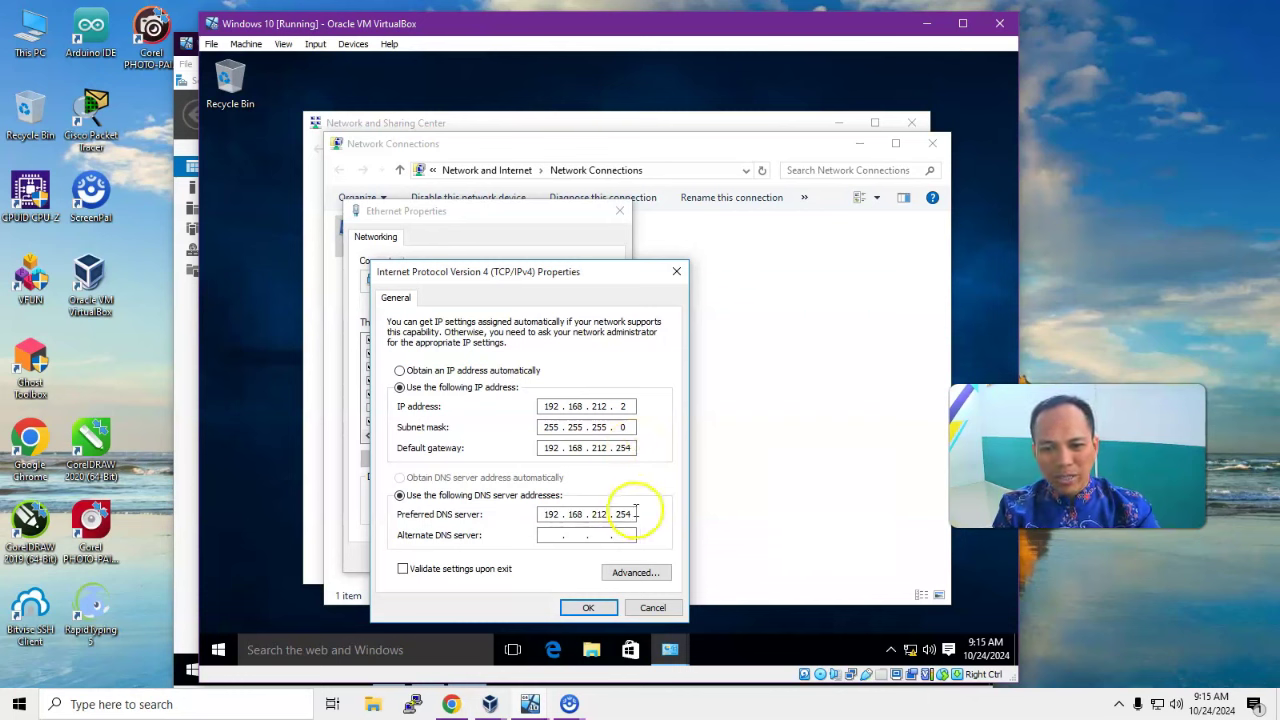
pyautogui.click(626, 514)
# Step: Save the IPv4 settings, allow network discovery, and close the Network Connections and Sharing Center windows
pyautogui.click(588, 608)
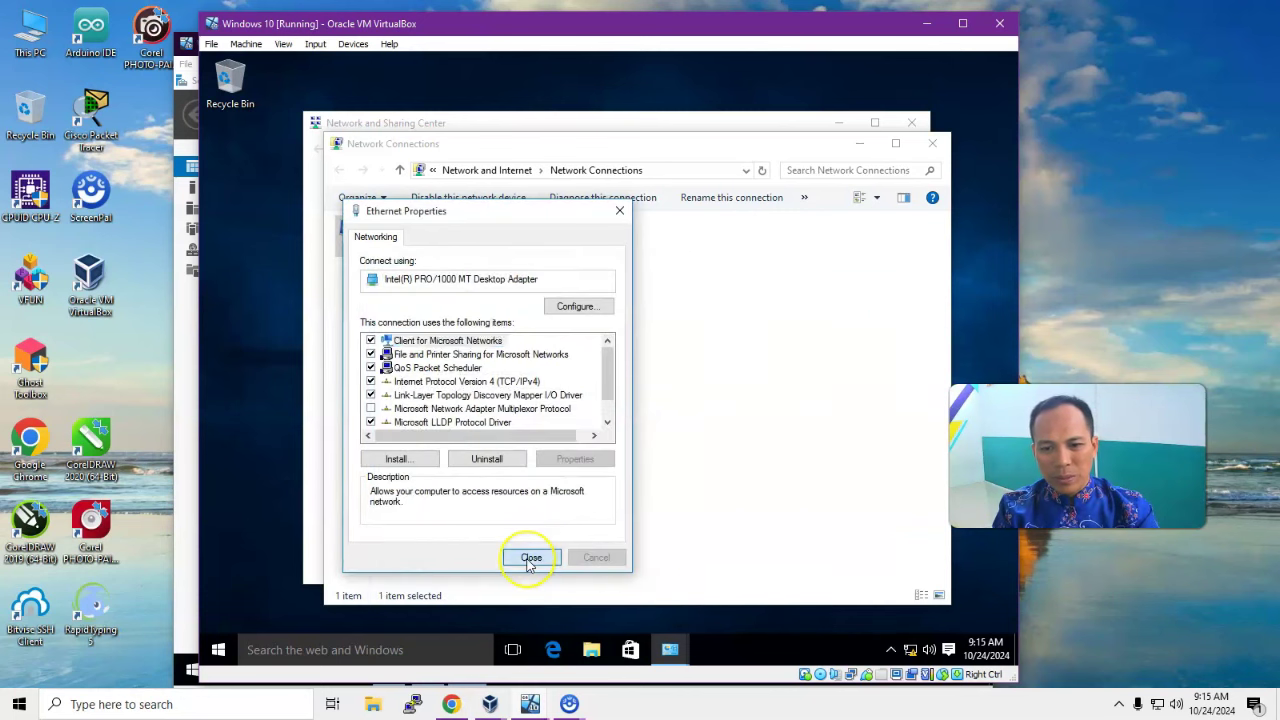
pyautogui.click(529, 557)
pyautogui.click(865, 349)
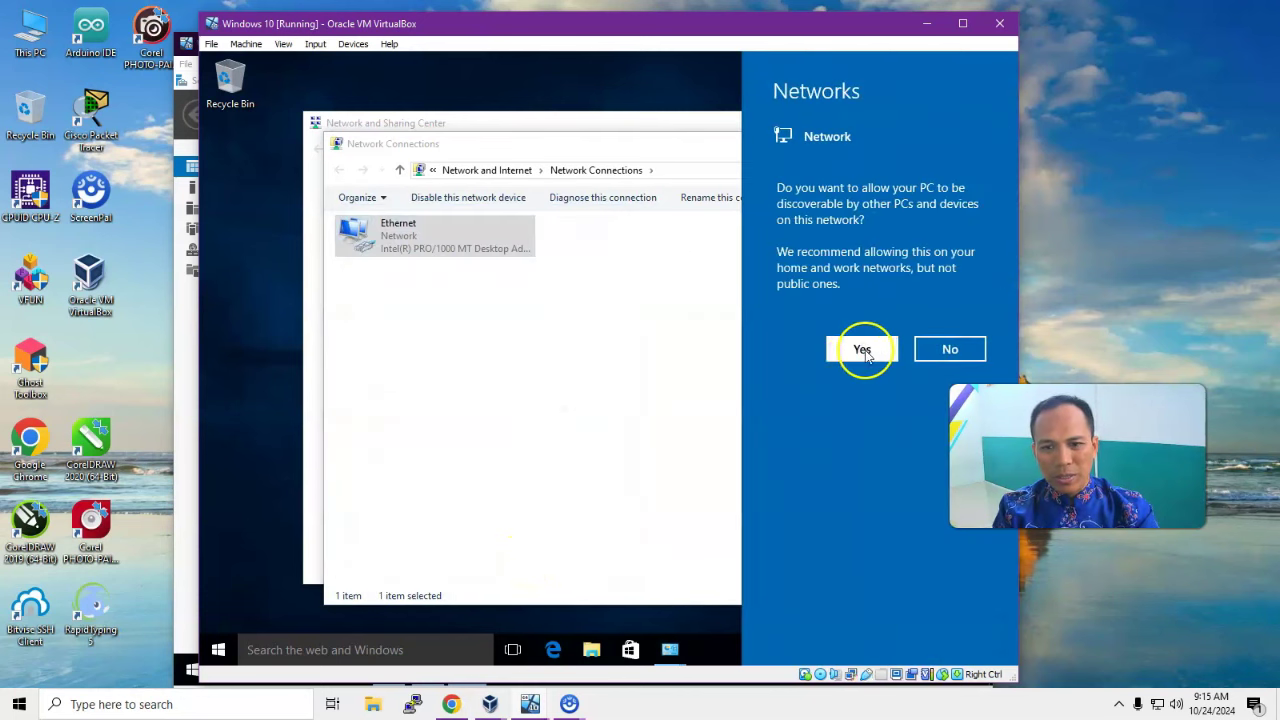
pyautogui.click(932, 143)
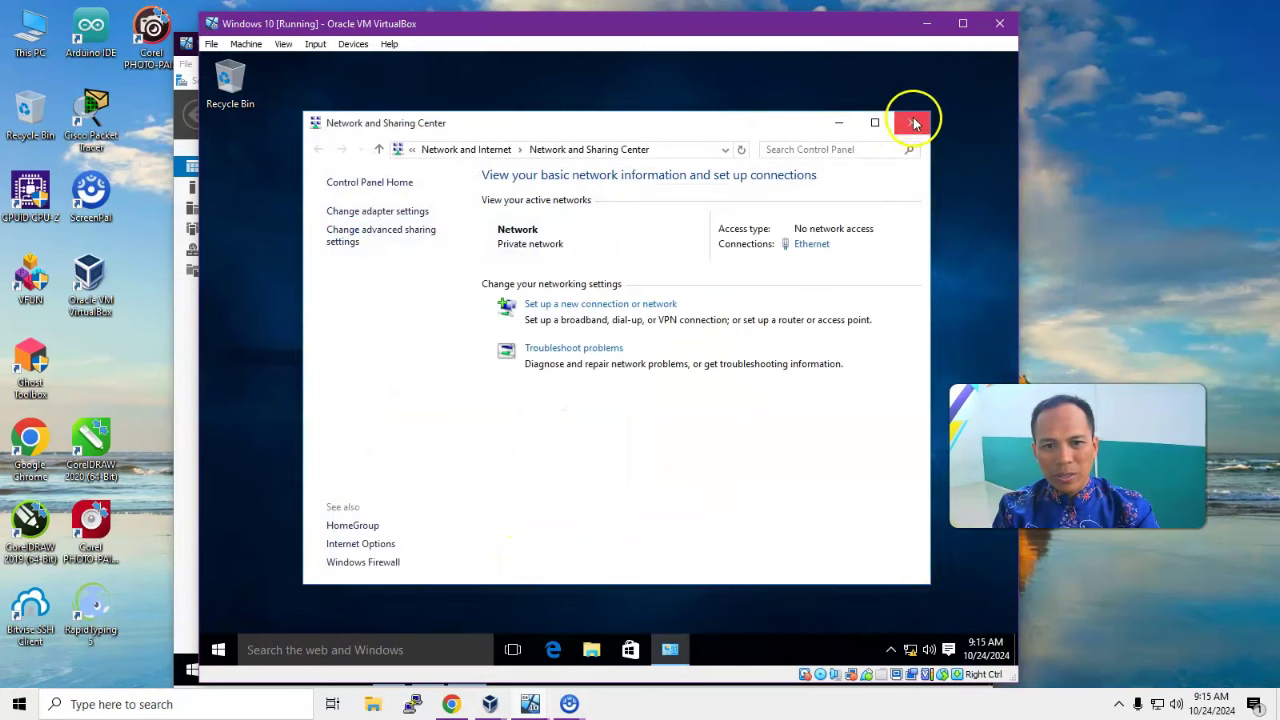
pyautogui.click(913, 122)
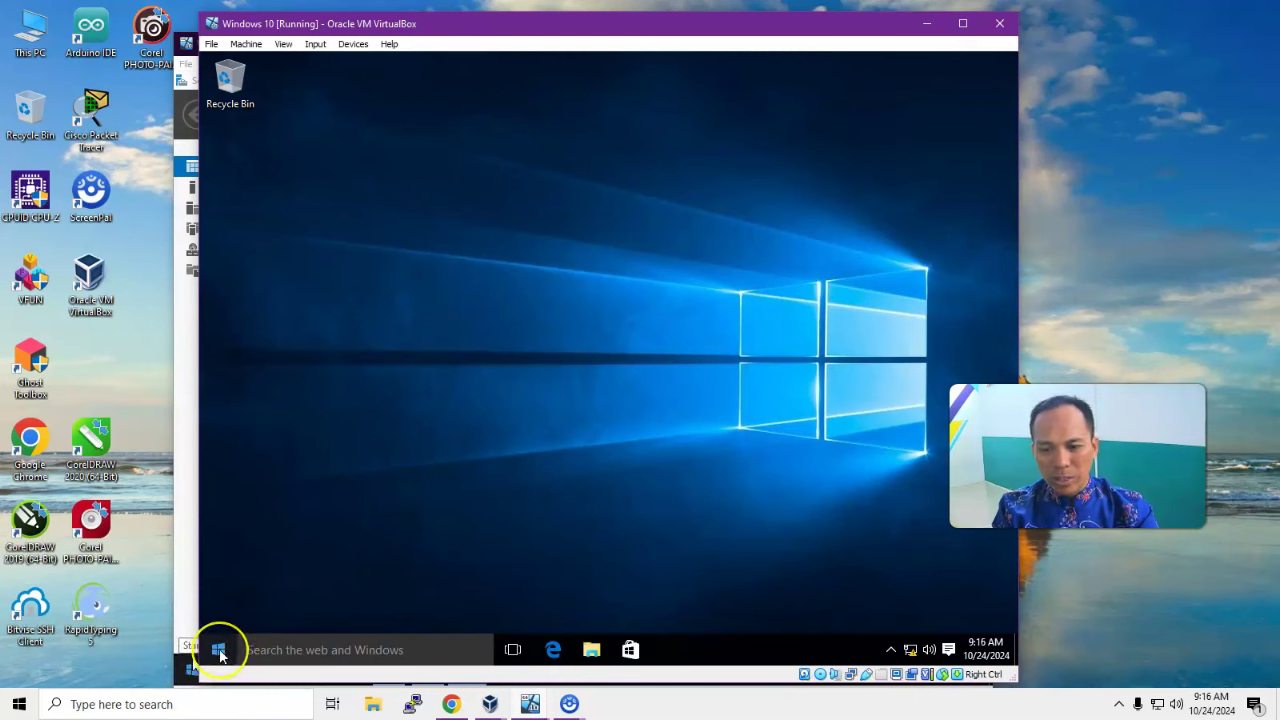
pyautogui.click(285, 651)
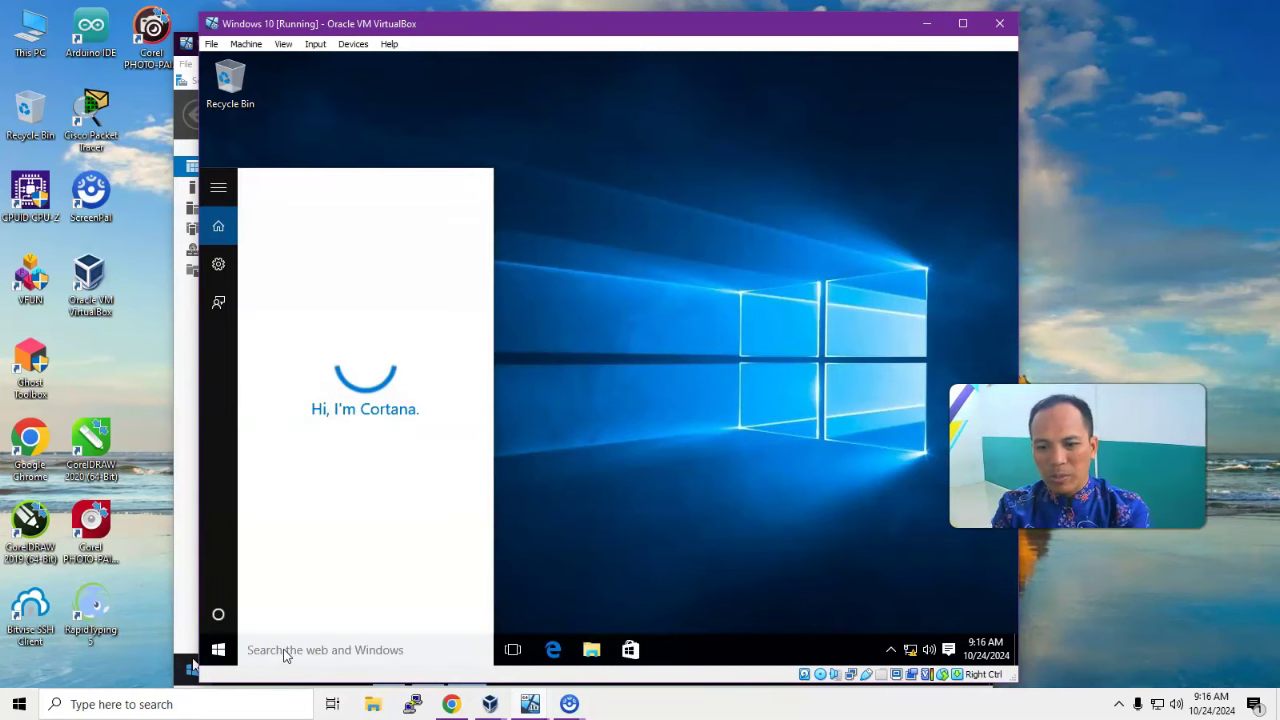
pyautogui.write('cmd')
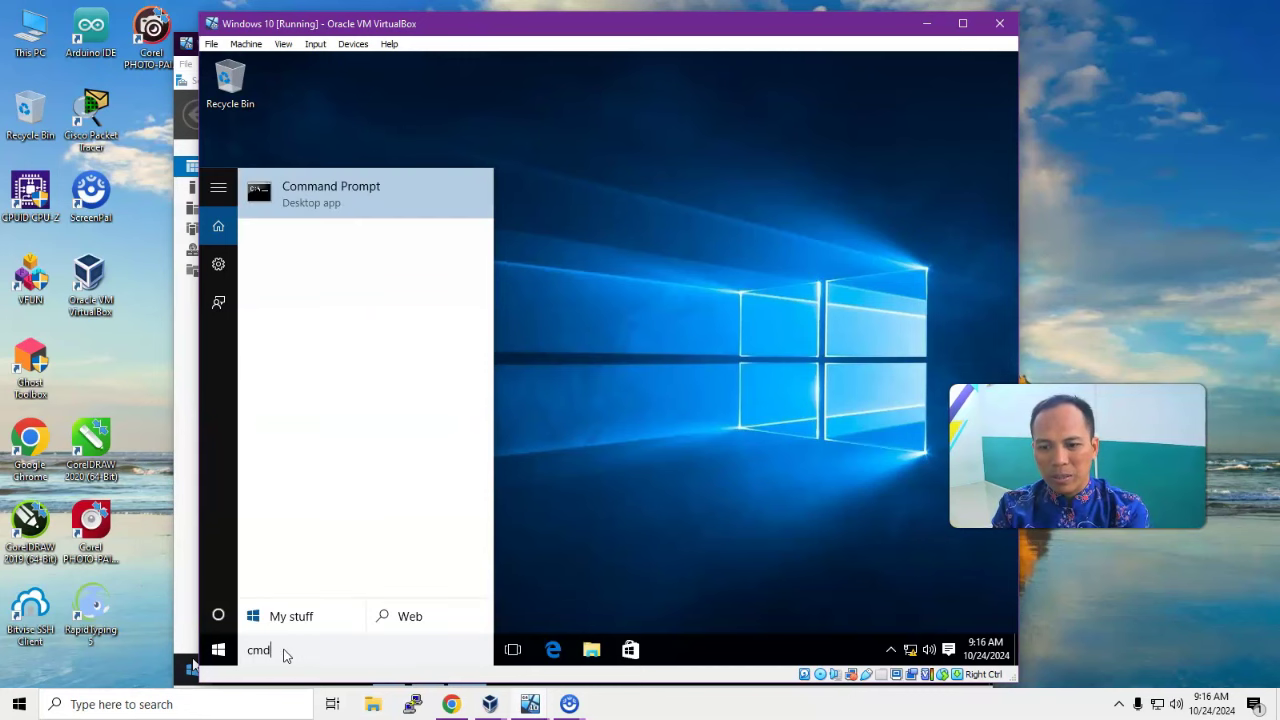
pyautogui.press('Return')
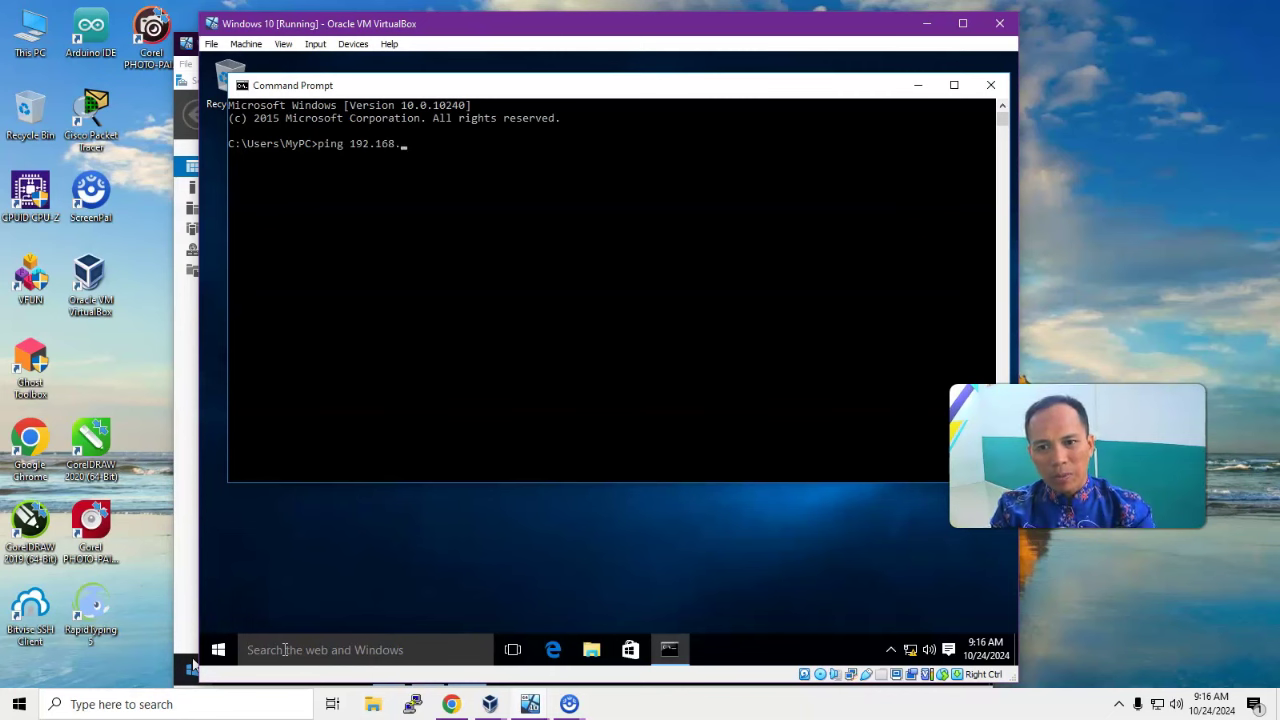
pyautogui.write('ping 192.168.212.254')
pyautogui.press('Return')
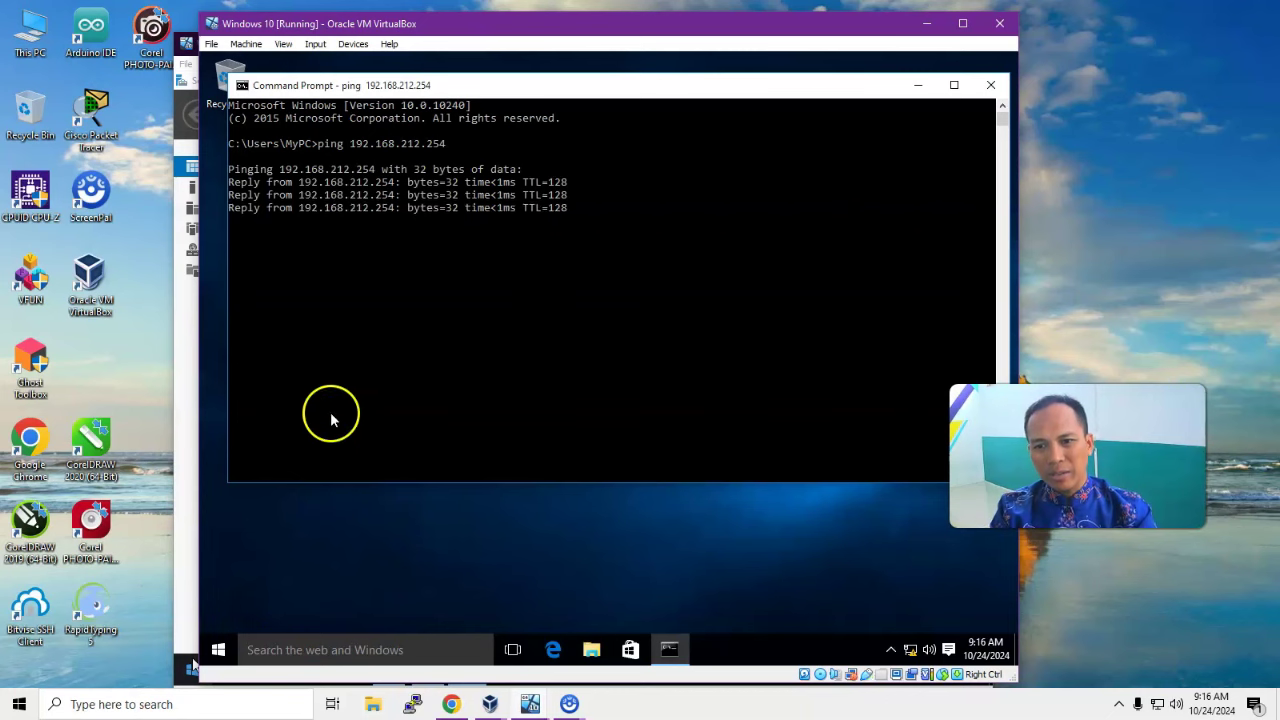
pyautogui.hotkey('ctrl', 'c')
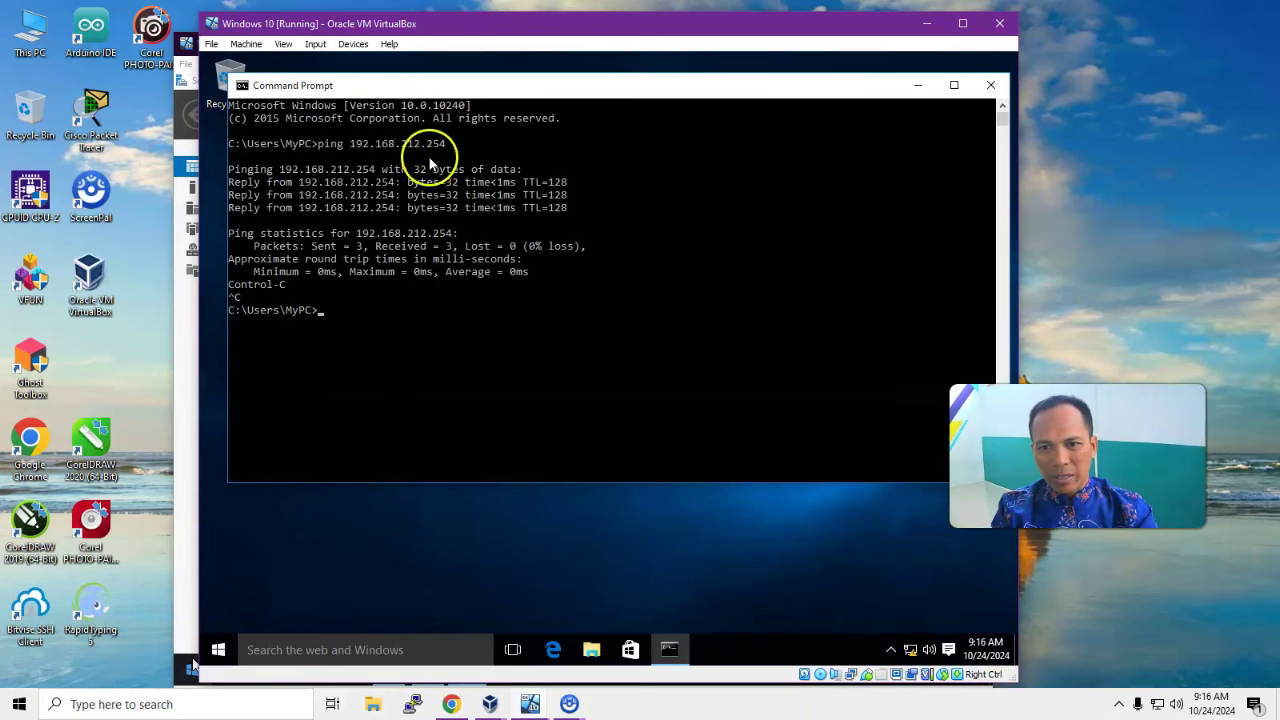
pyautogui.click(990, 88)
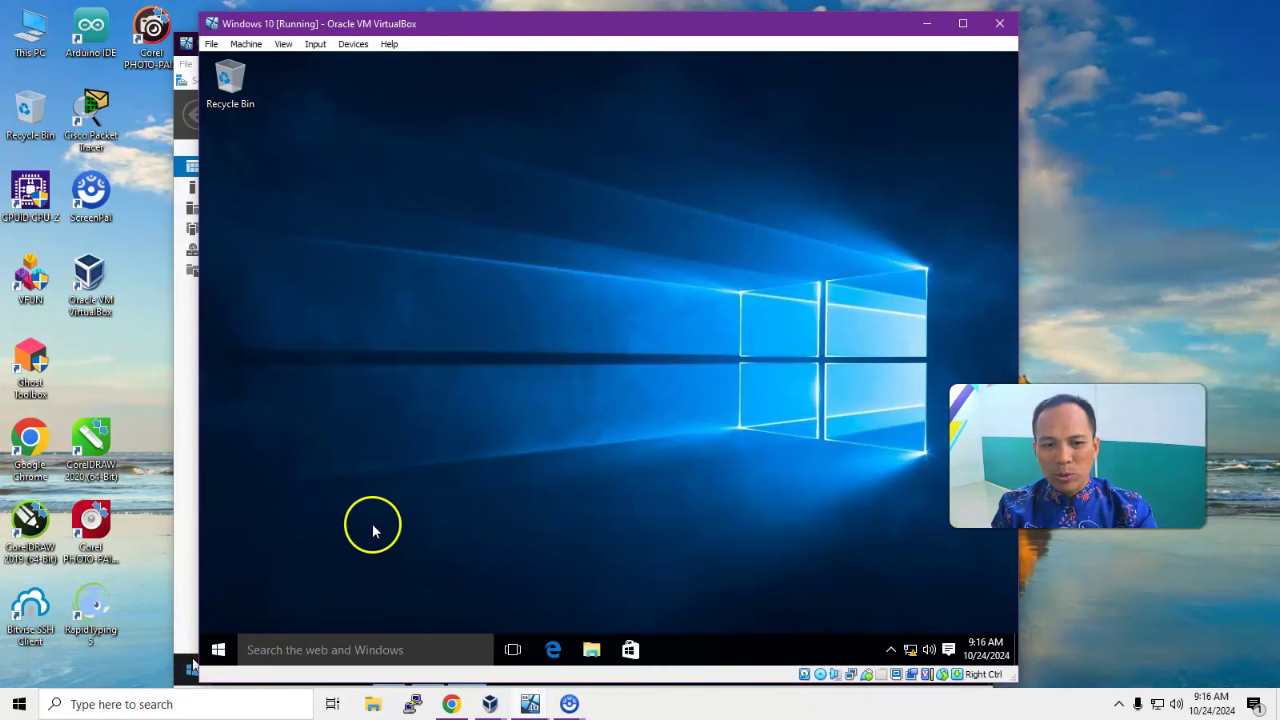
# Step: Open System Properties' Computer Name tab, showing DESKTOP-EGLUO92 in WORKGROUP, and open the name/domain changes dialog
pyautogui.rightClick(223, 653)
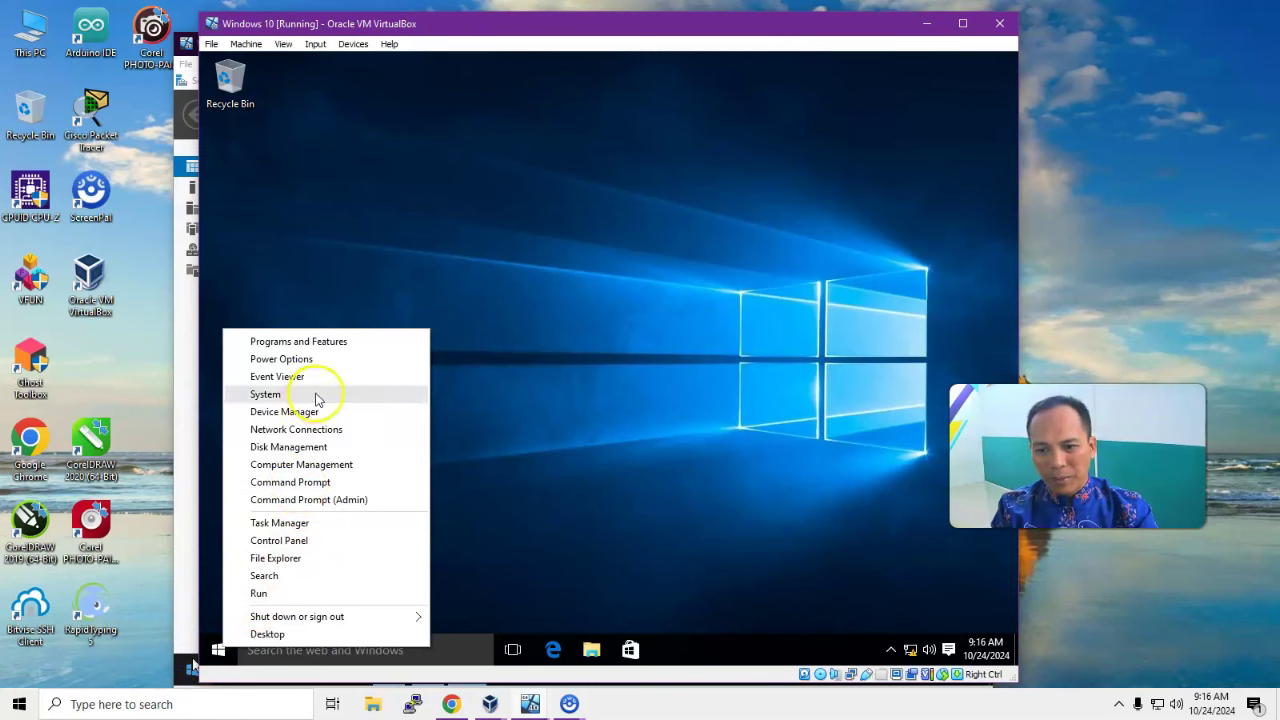
pyautogui.rightClick(221, 648)
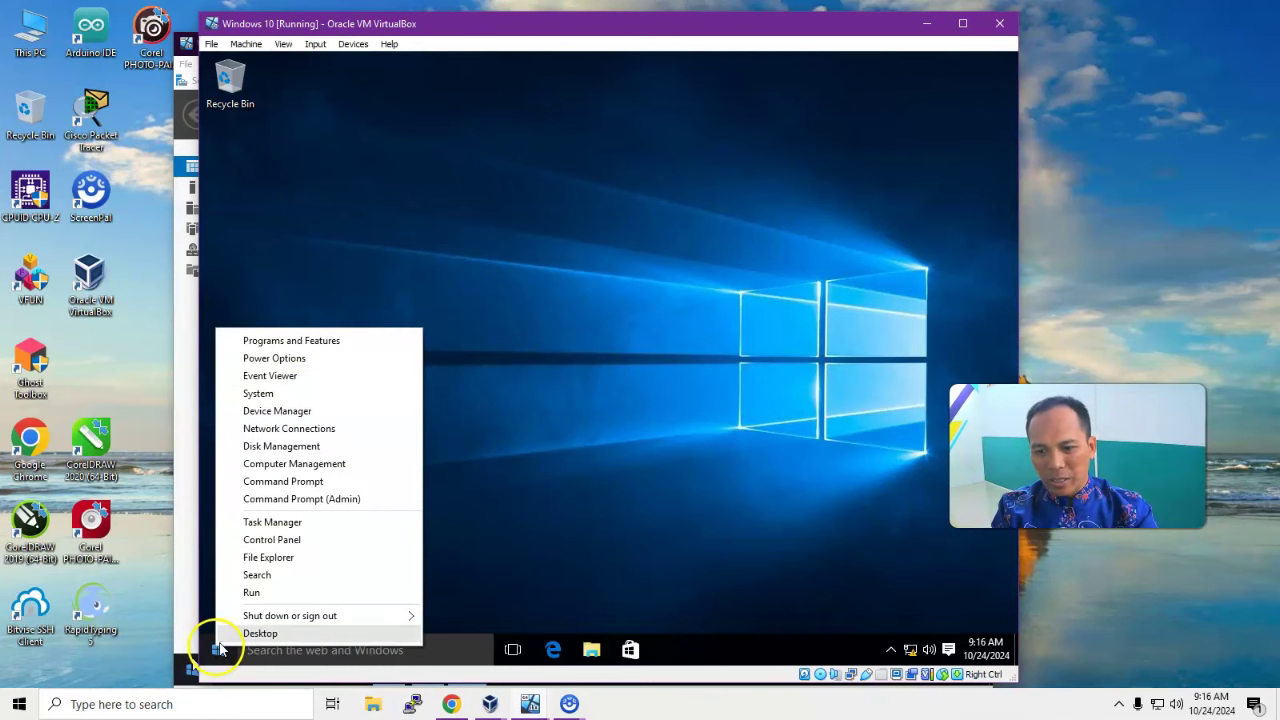
pyautogui.click(300, 395)
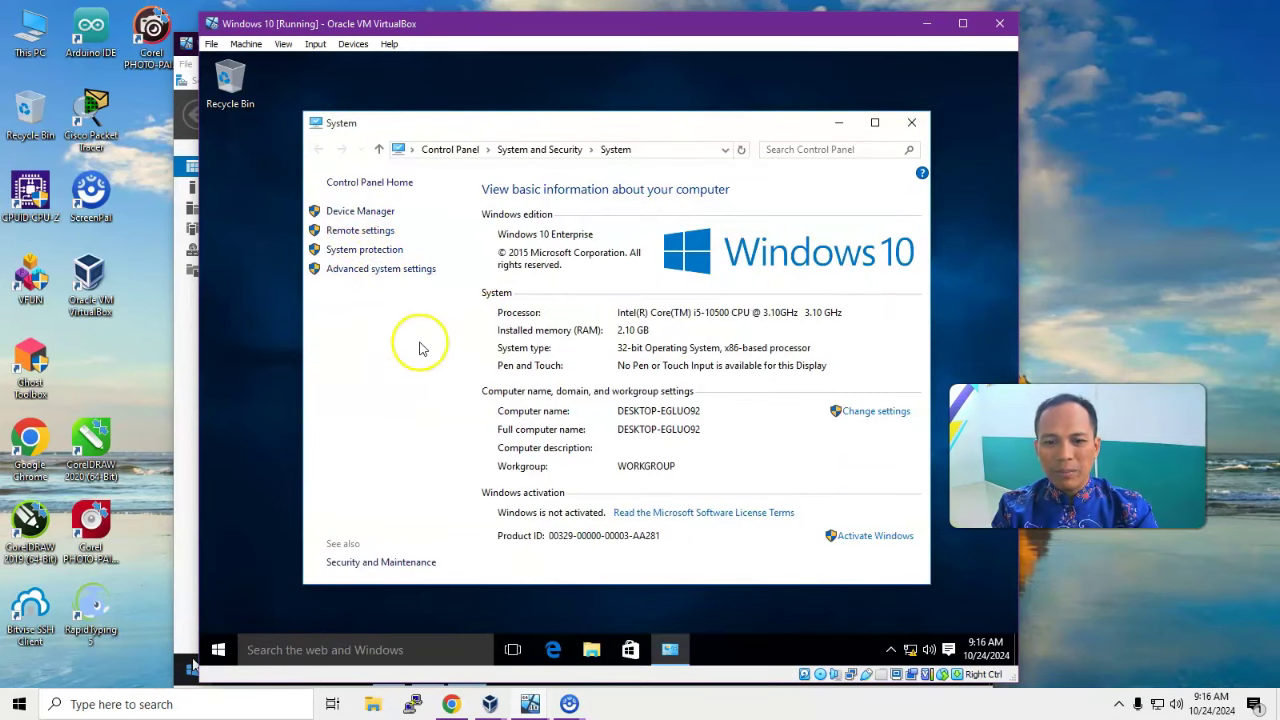
pyautogui.click(374, 272)
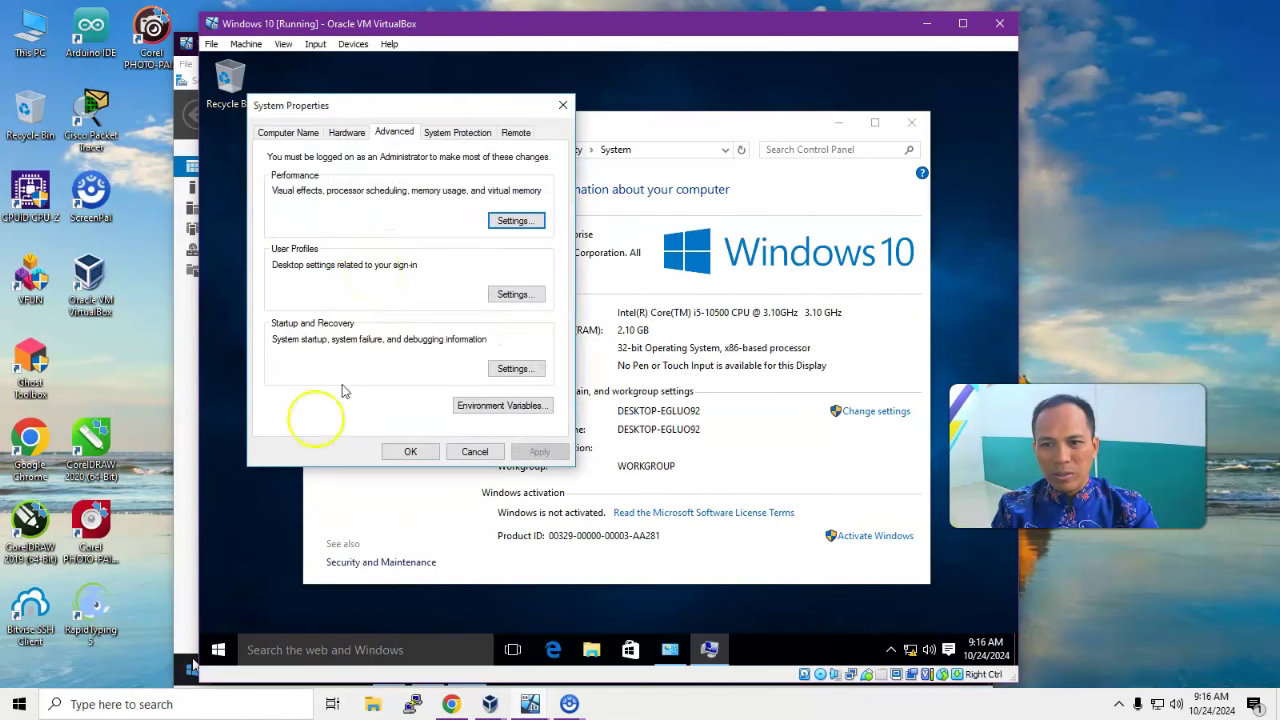
pyautogui.click(293, 134)
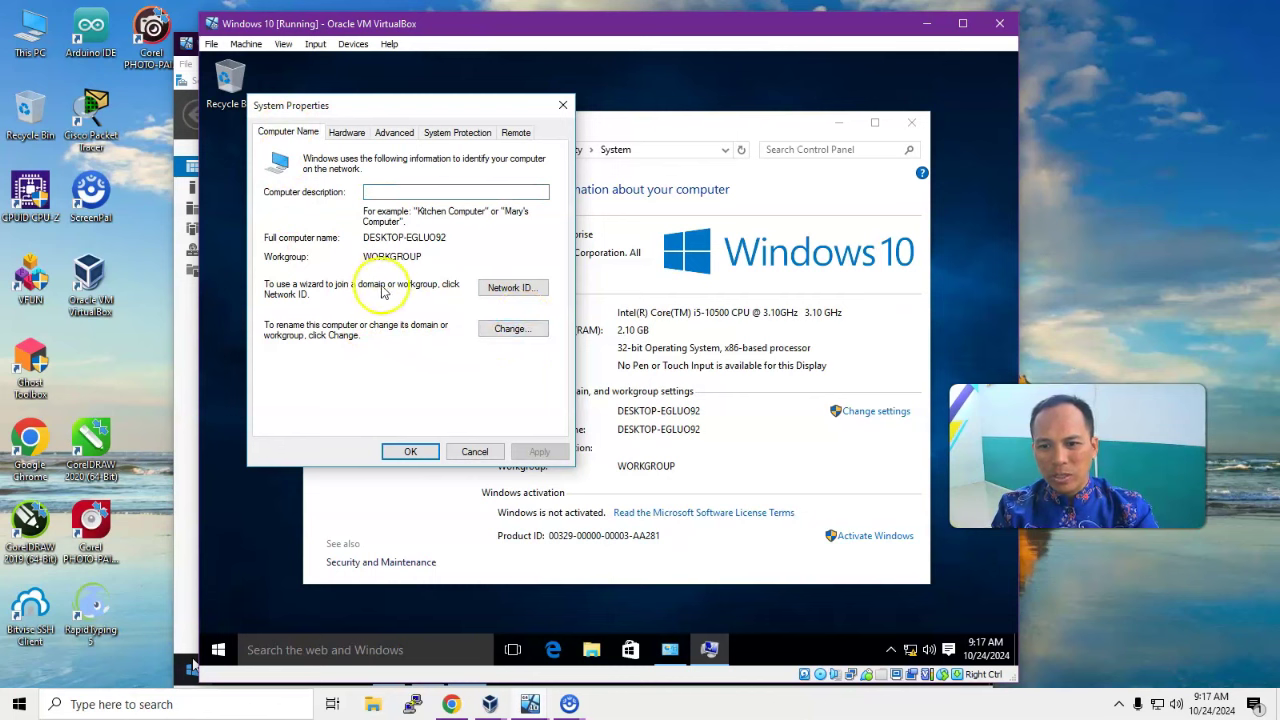
pyautogui.click(511, 290)
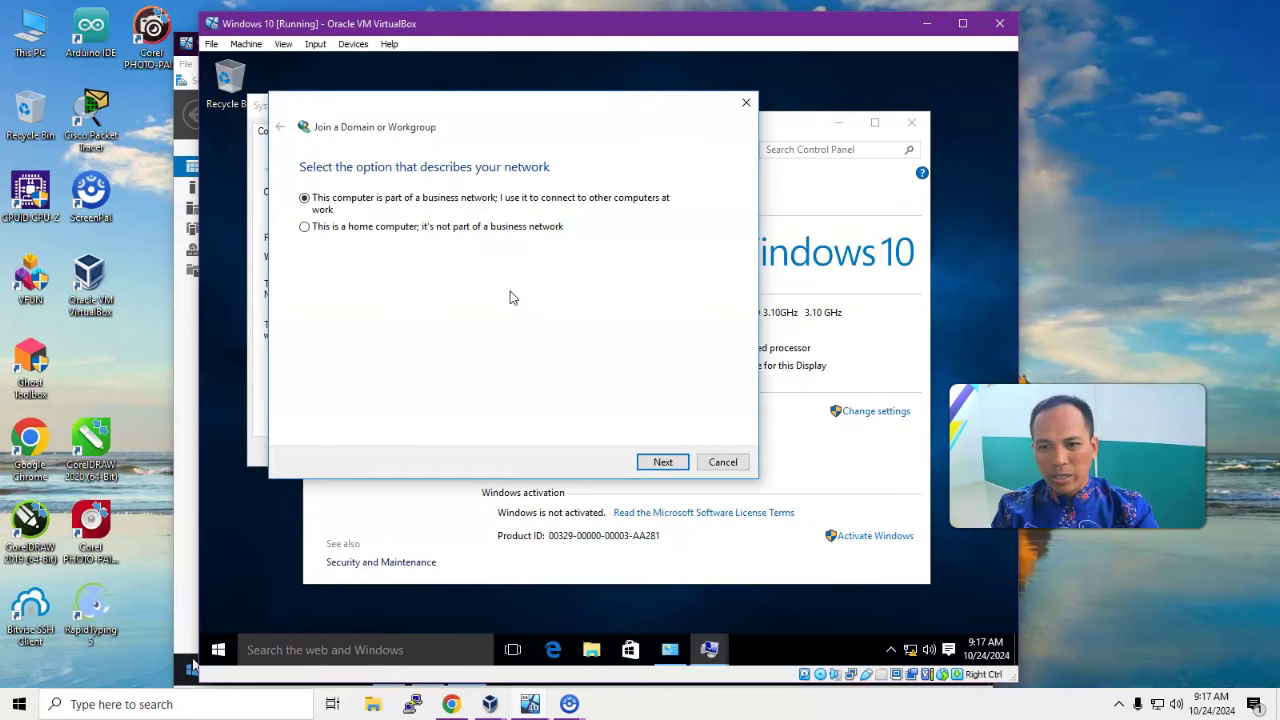
pyautogui.click(722, 462)
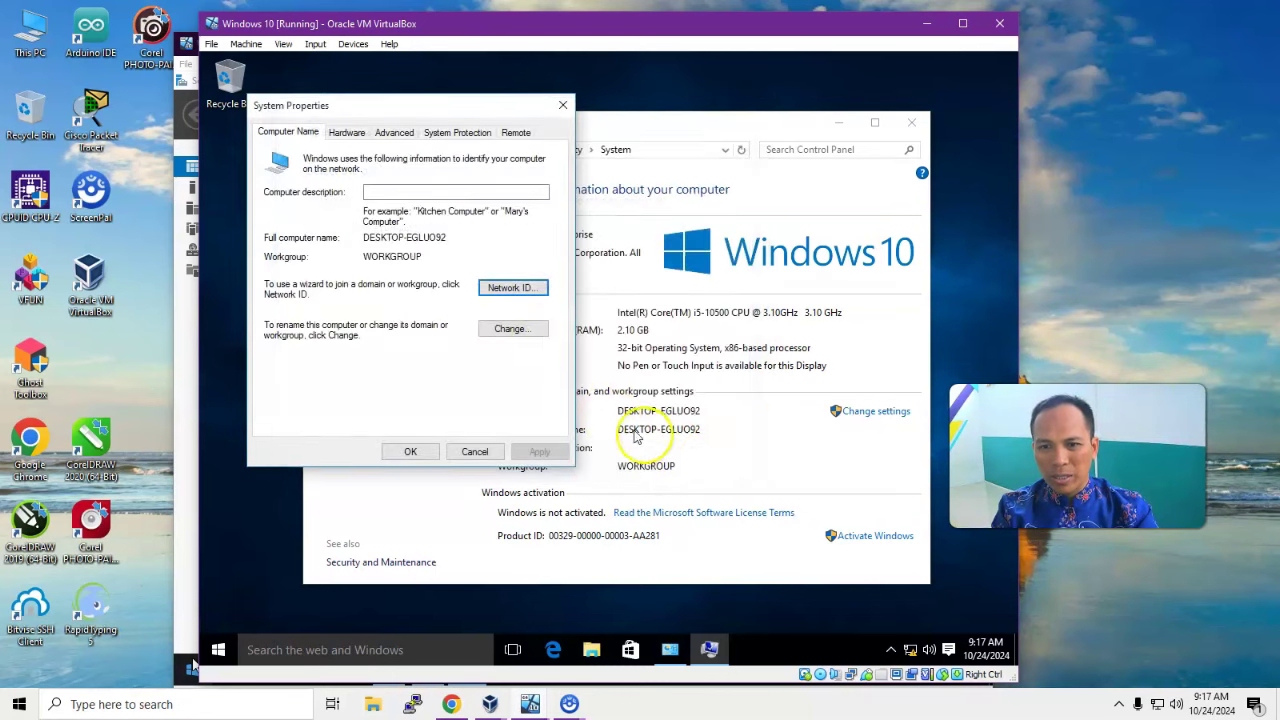
pyautogui.click(527, 330)
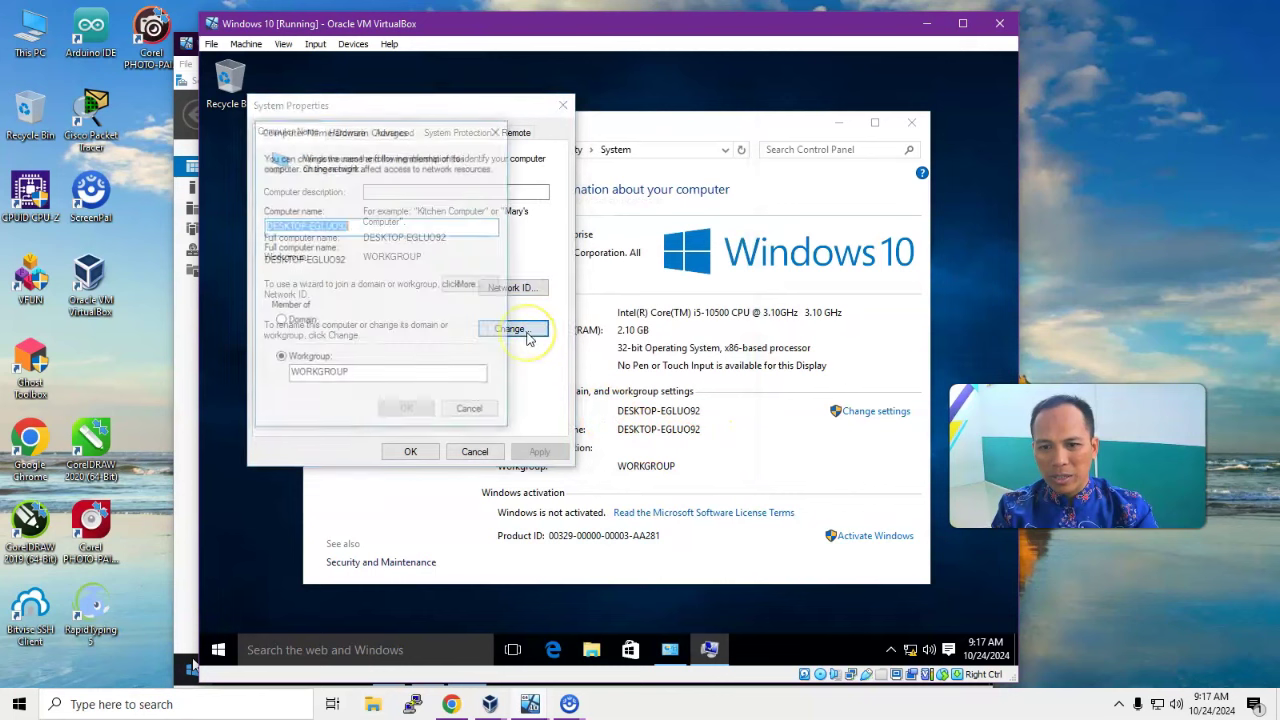
# Step: Rename the computer to Nawwaf and enter supriadi.com as the domain to join
pyautogui.click(472, 412)
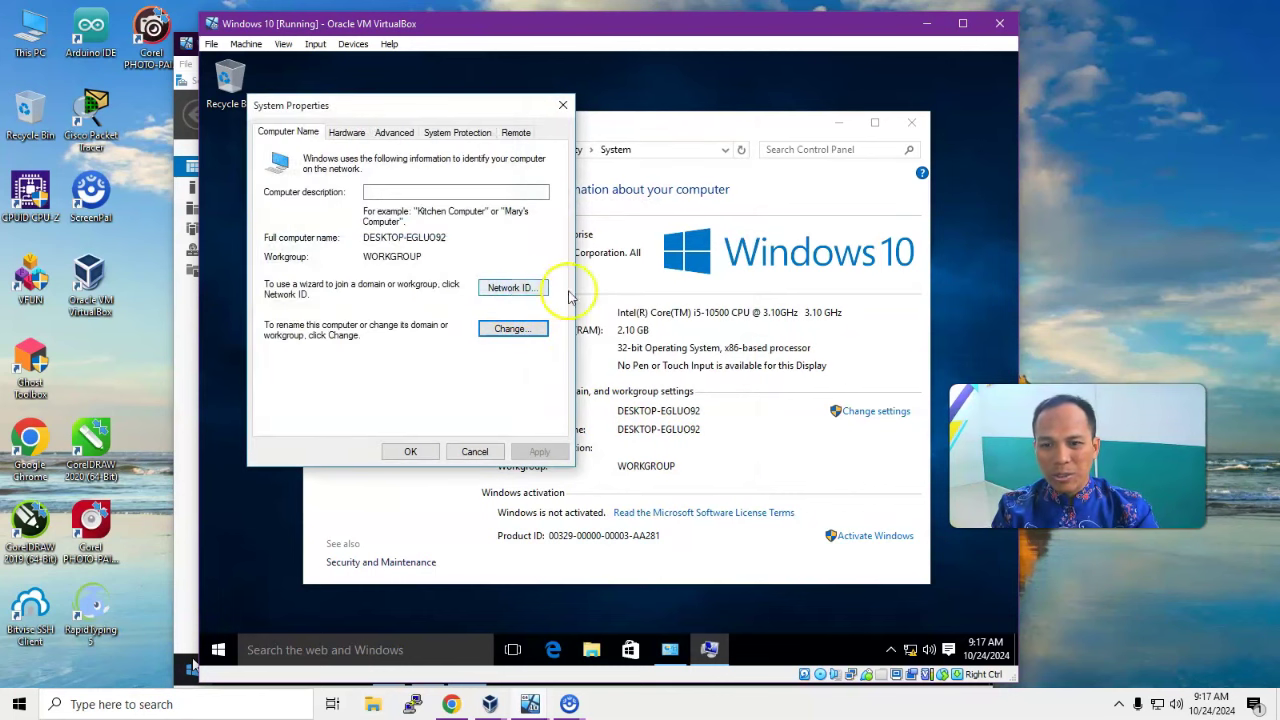
pyautogui.click(512, 329)
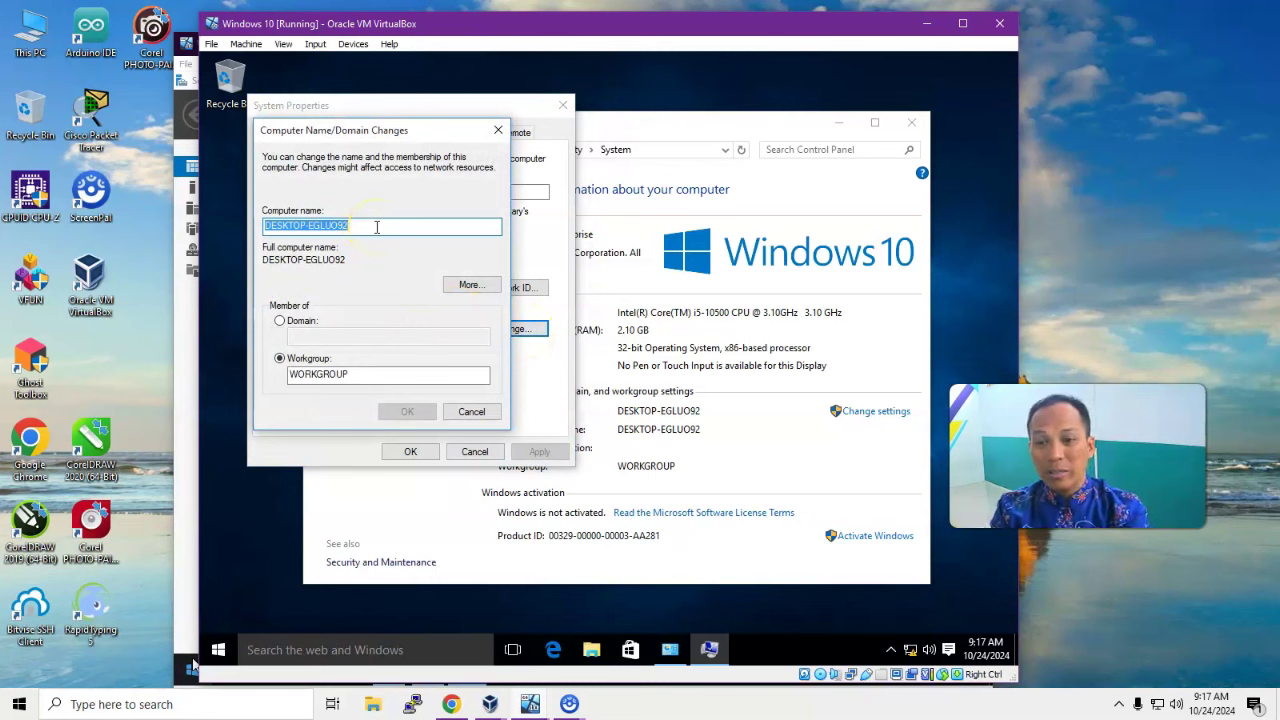
pyautogui.write('Nawwaf')
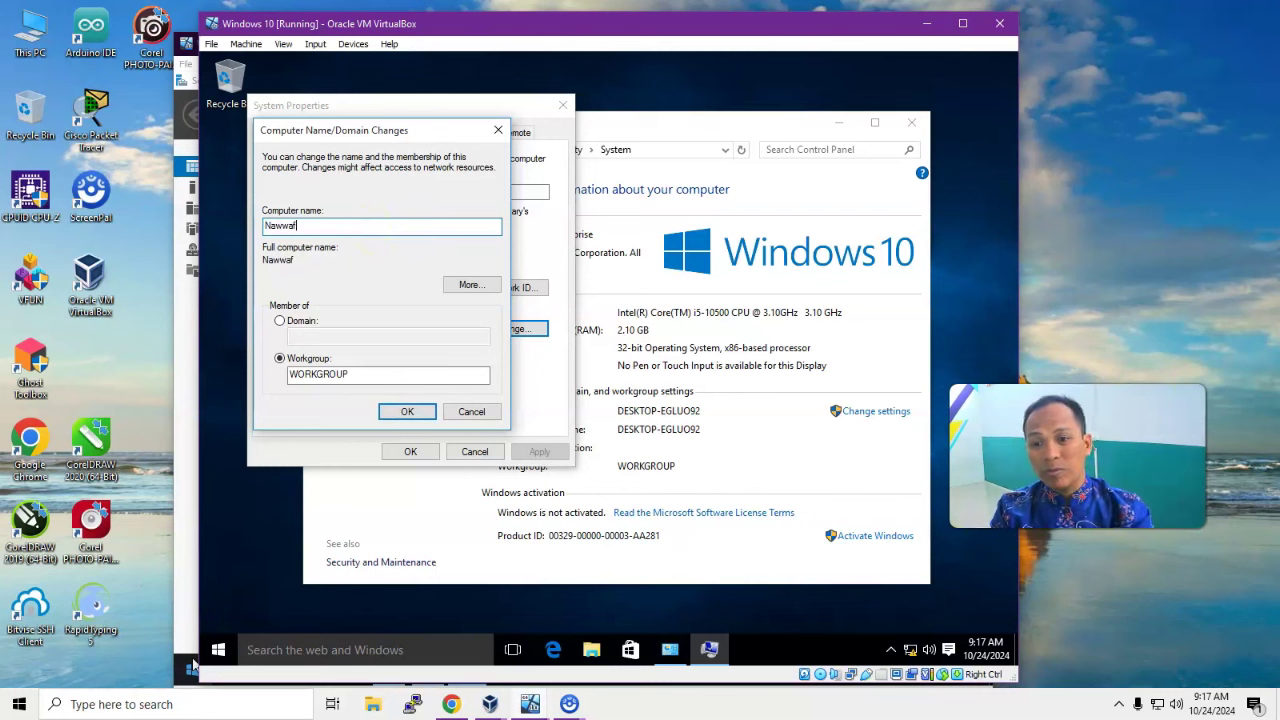
pyautogui.click(293, 325)
pyautogui.click(323, 336)
pyautogui.write('supriadi.com')
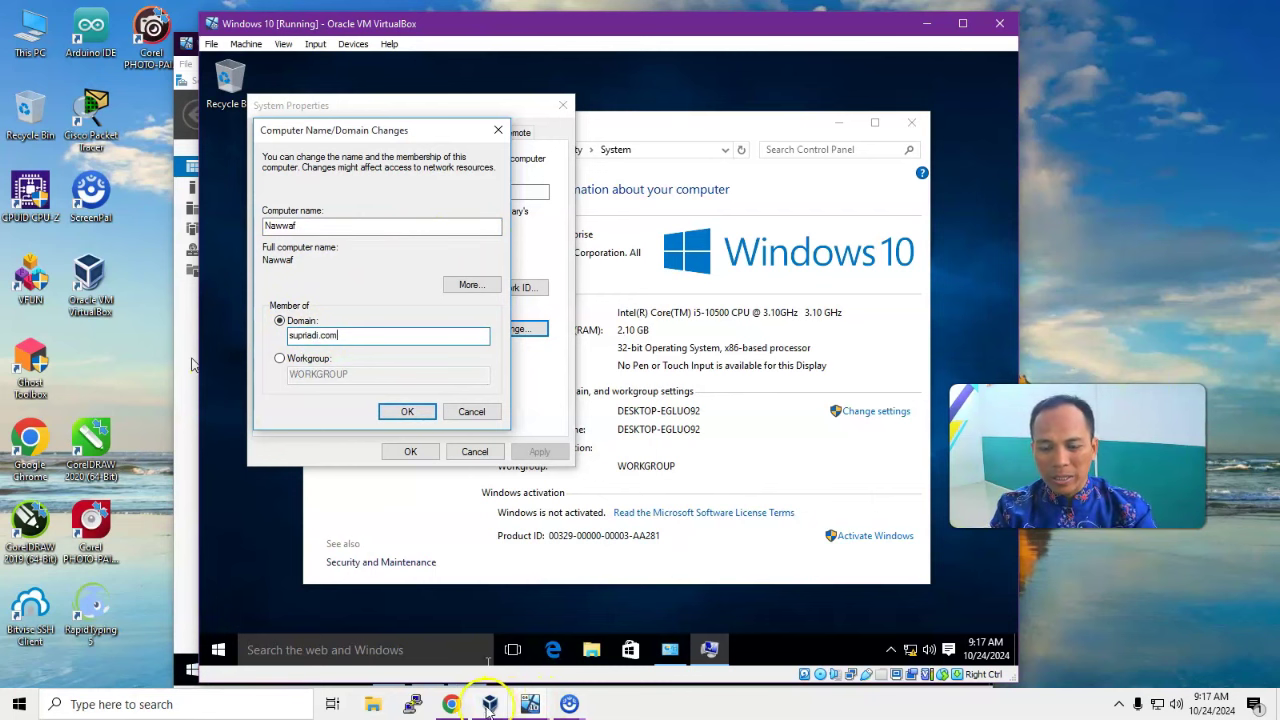
pyautogui.moveTo(529, 704)
pyautogui.click(462, 628)
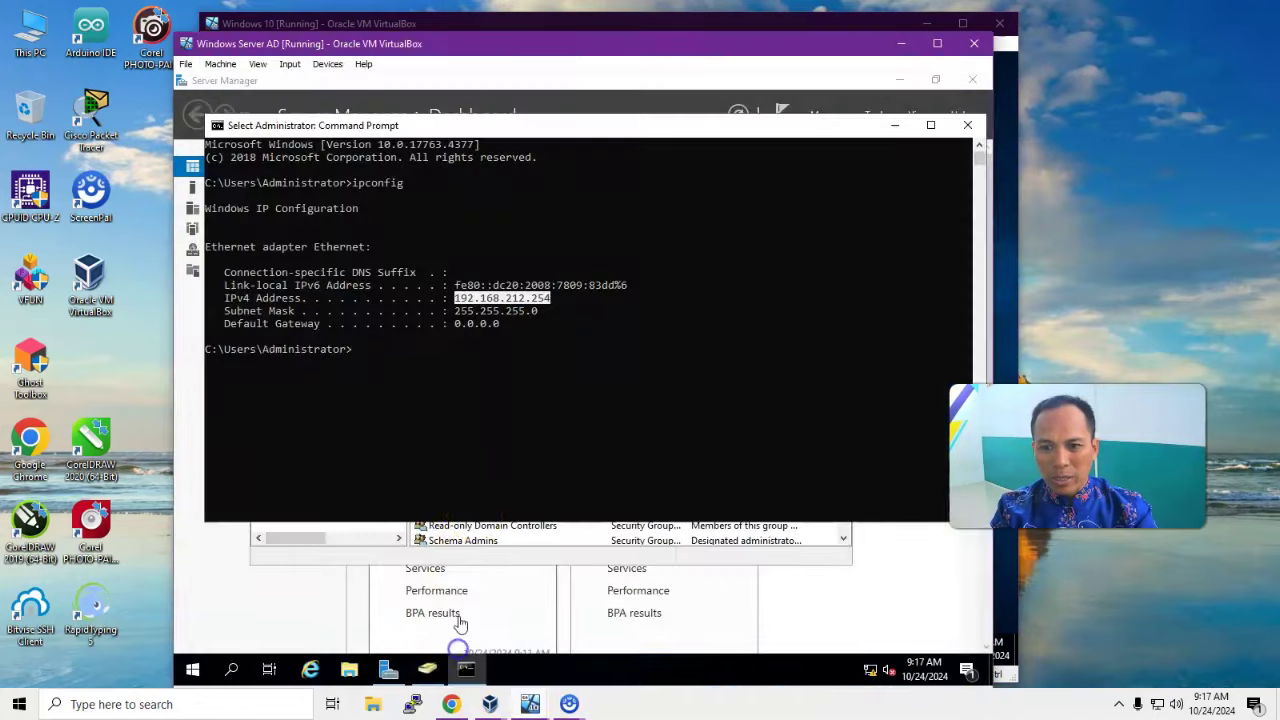
pyautogui.click(967, 125)
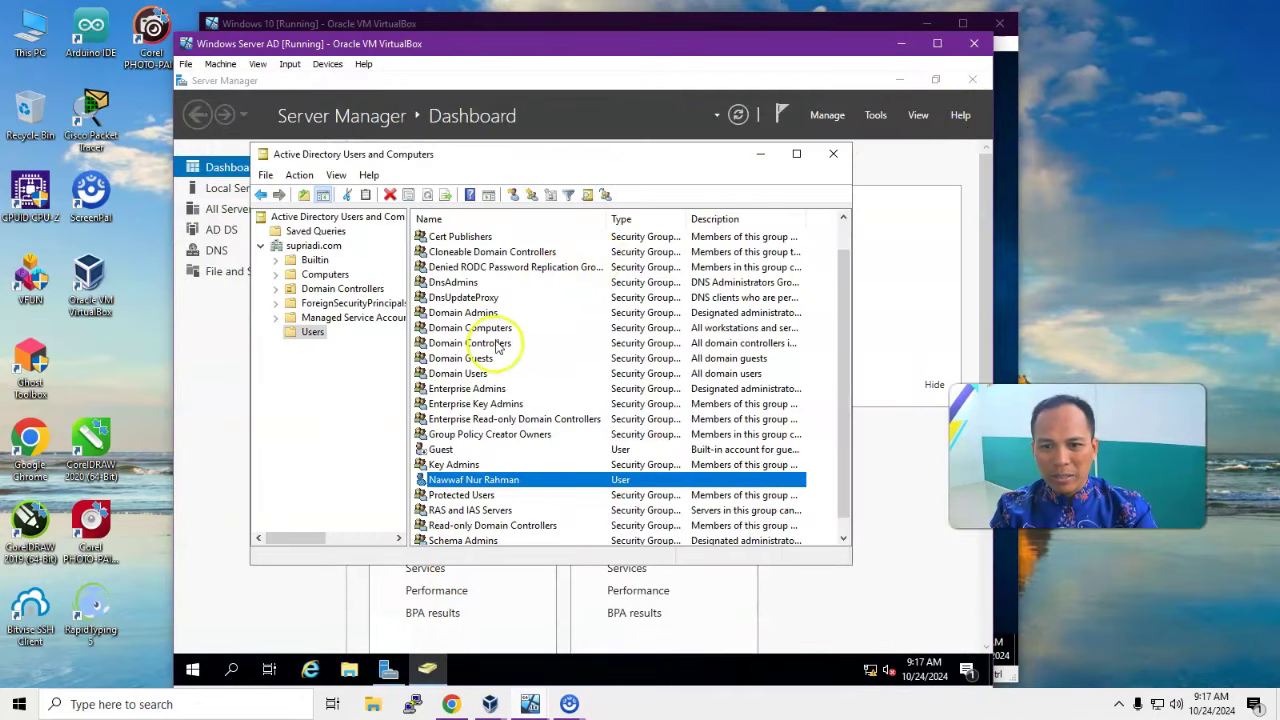
pyautogui.click(306, 247)
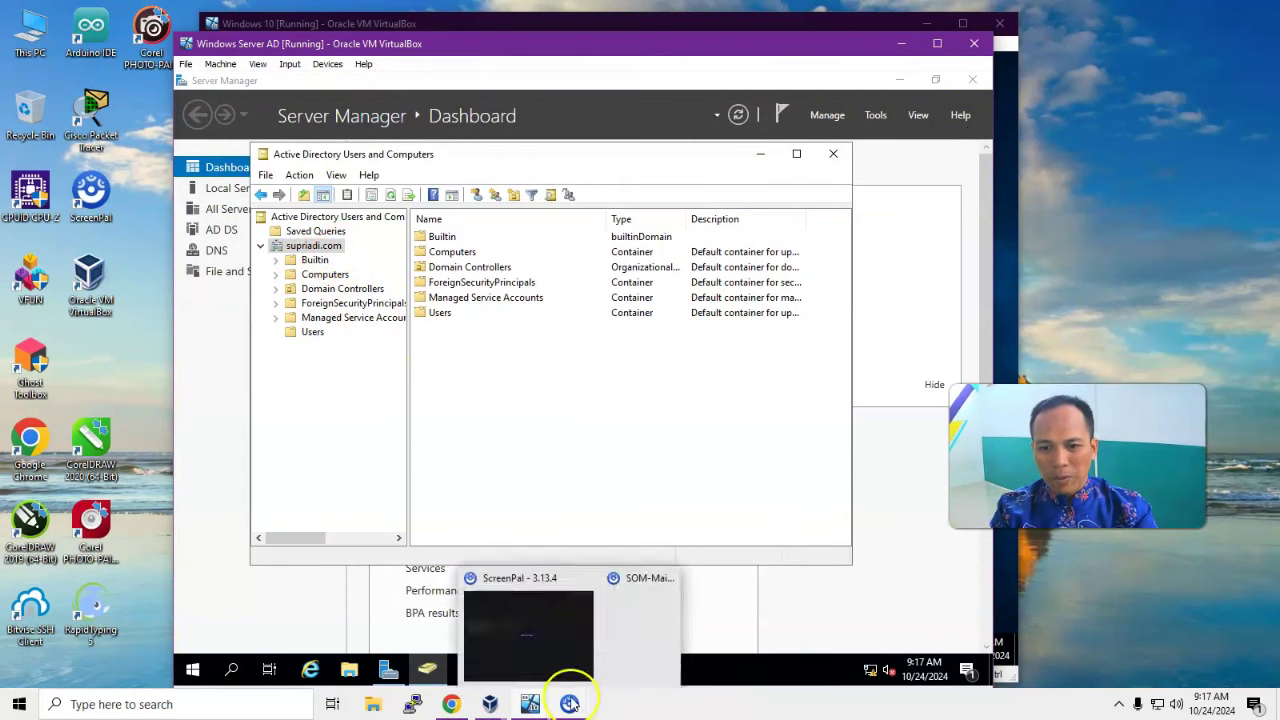
pyautogui.click(312, 332)
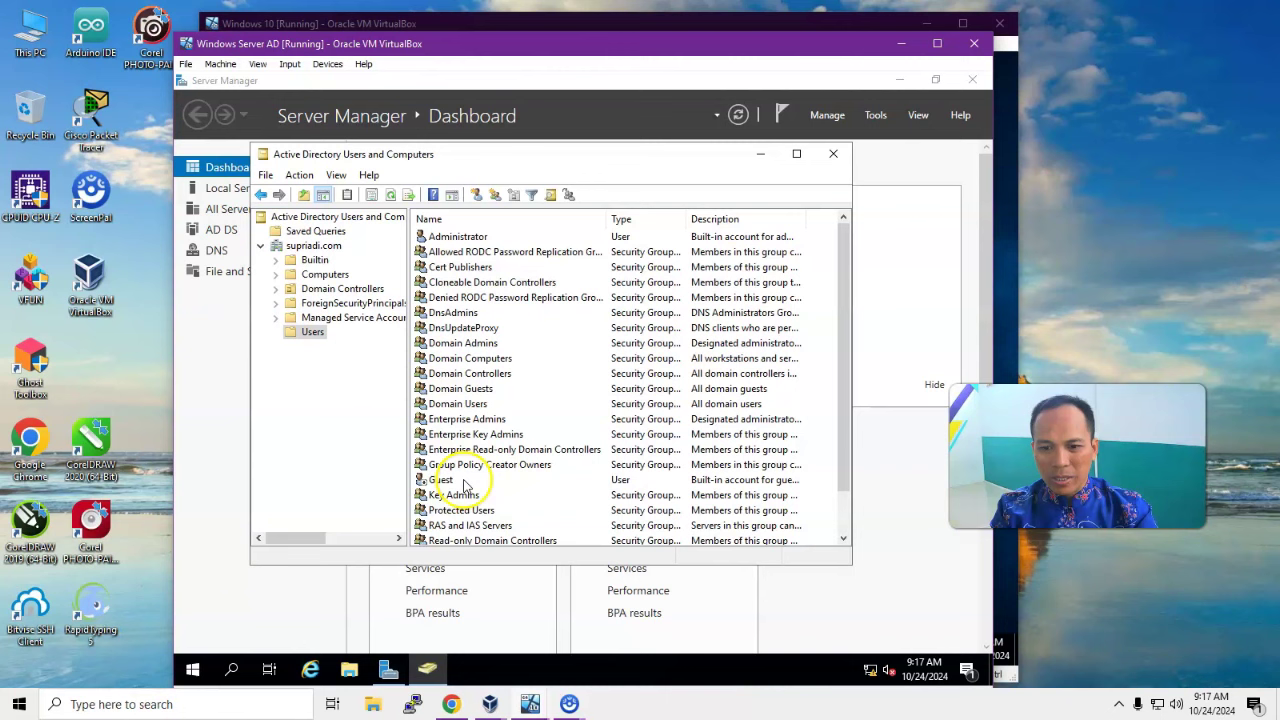
pyautogui.click(466, 419)
pyautogui.scroll(-1, 468, 420)
pyautogui.click(470, 526)
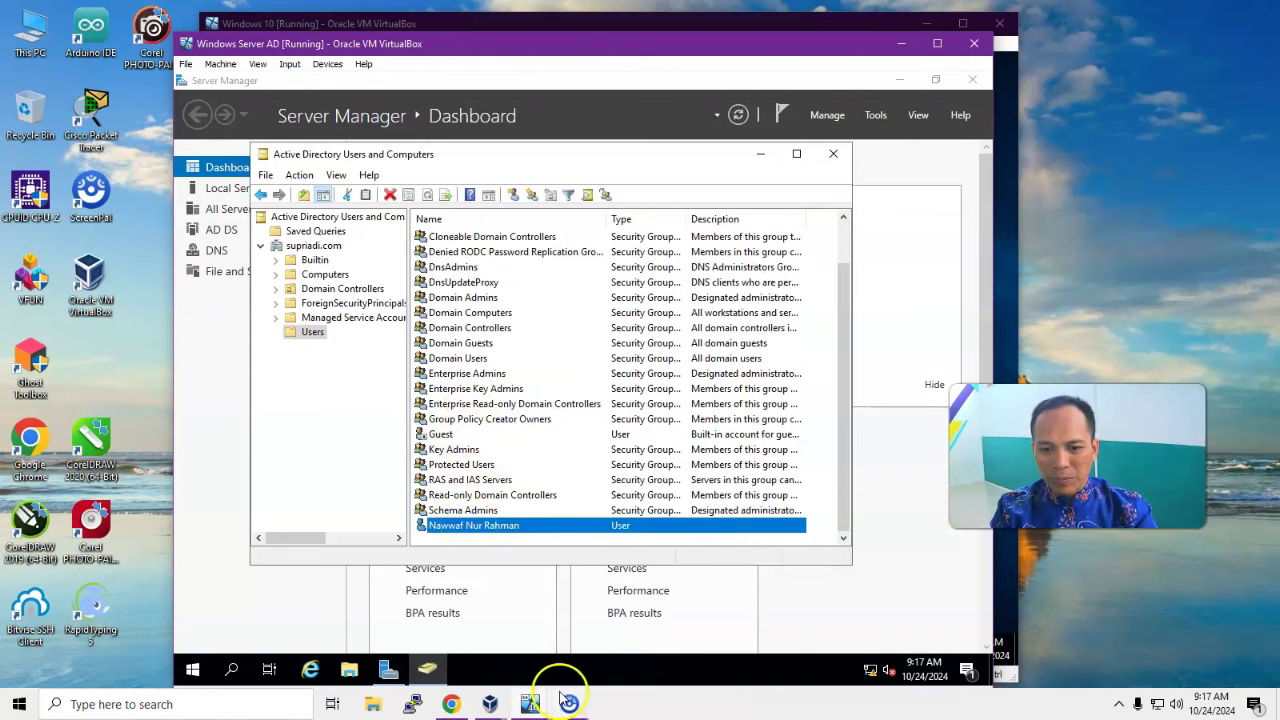
pyautogui.moveTo(540, 705)
pyautogui.click(594, 630)
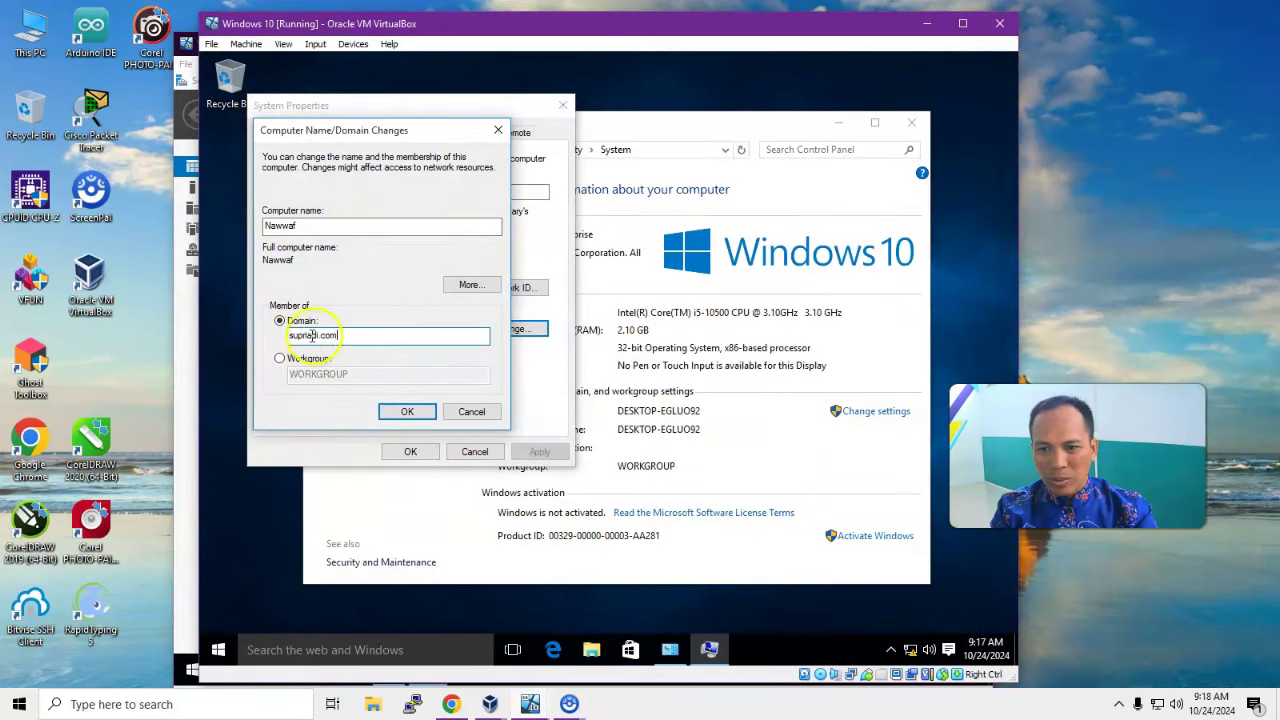
# Step: Confirm the supriadi.com join with domain credentials, close System Properties, and choose Restart Now
pyautogui.click(406, 414)
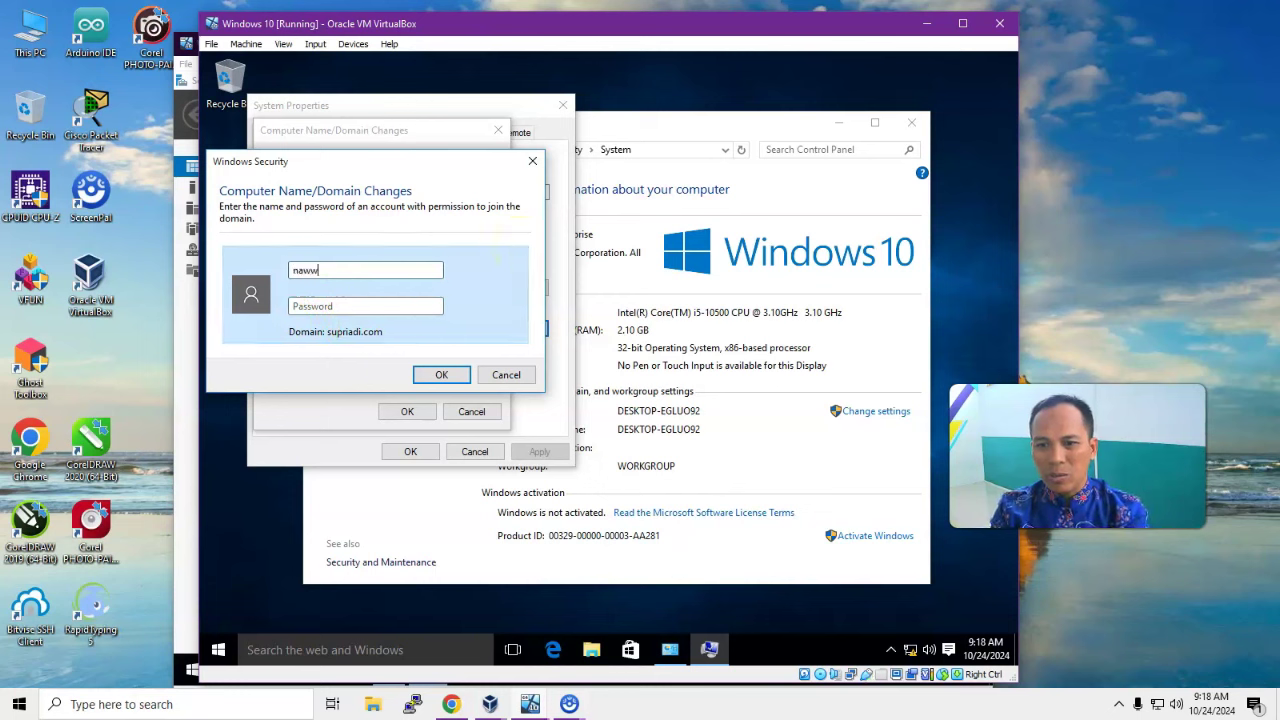
pyautogui.click(390, 303)
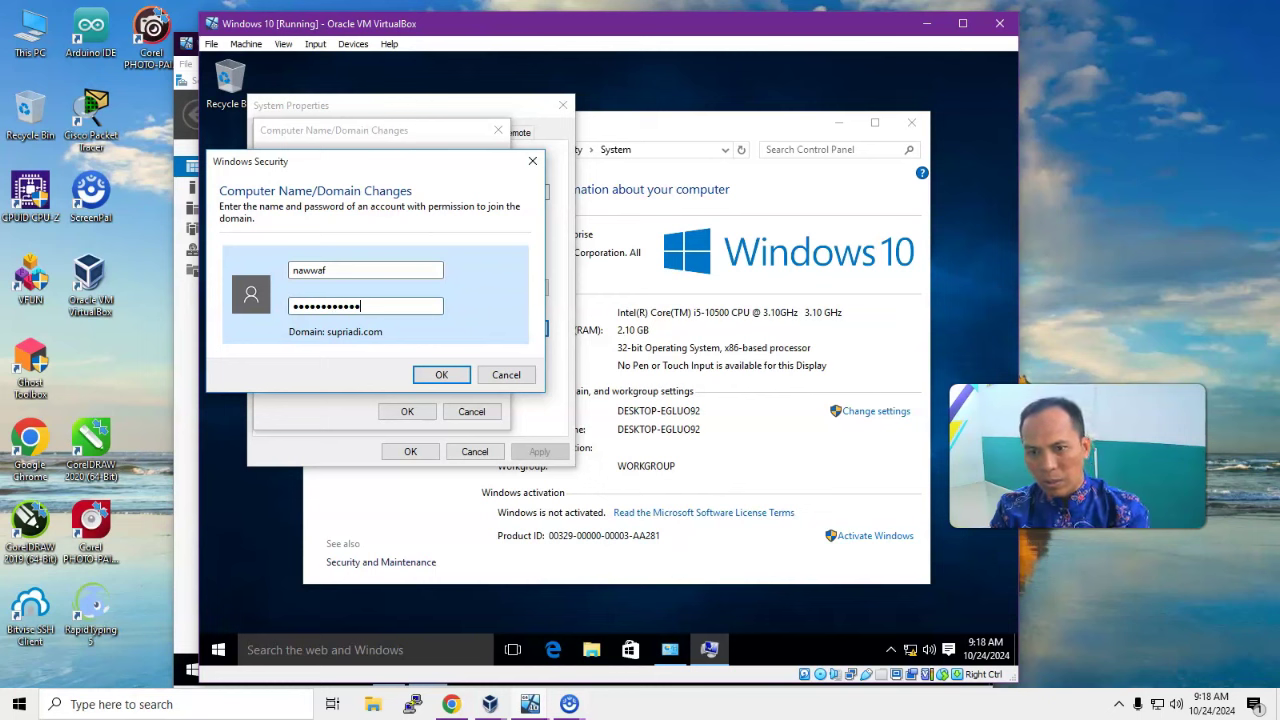
pyautogui.click(432, 374)
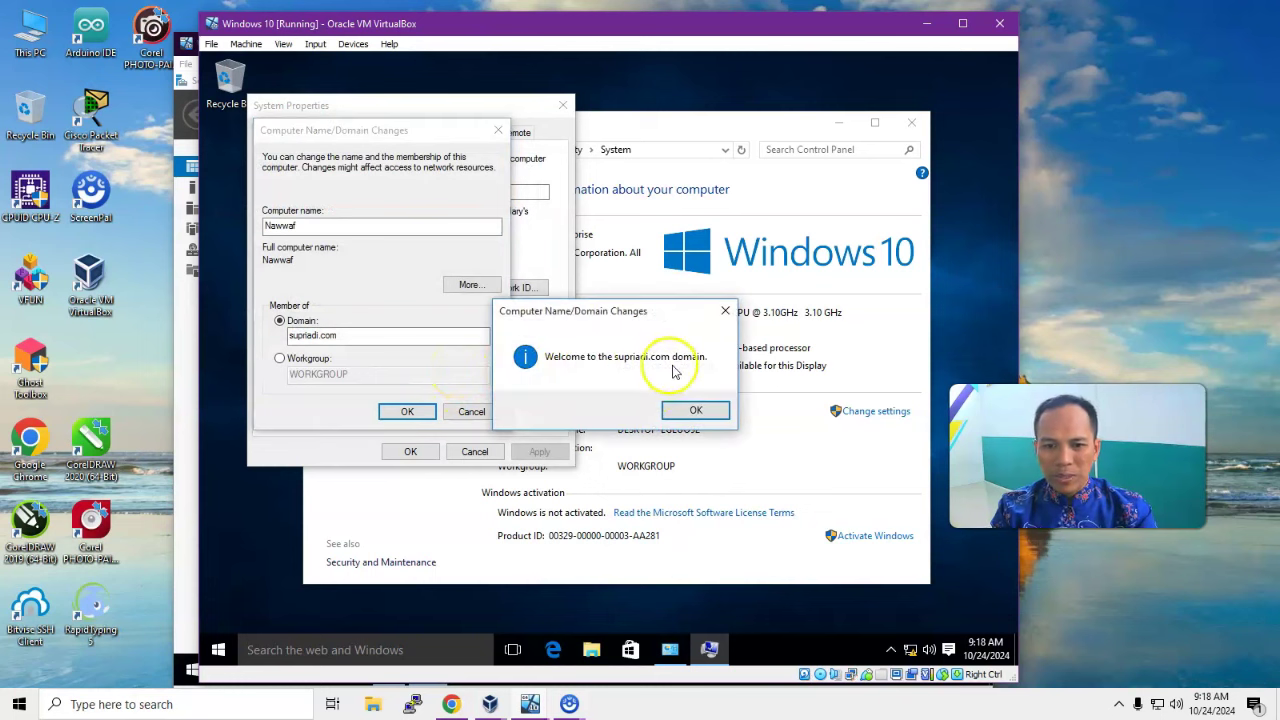
pyautogui.click(693, 411)
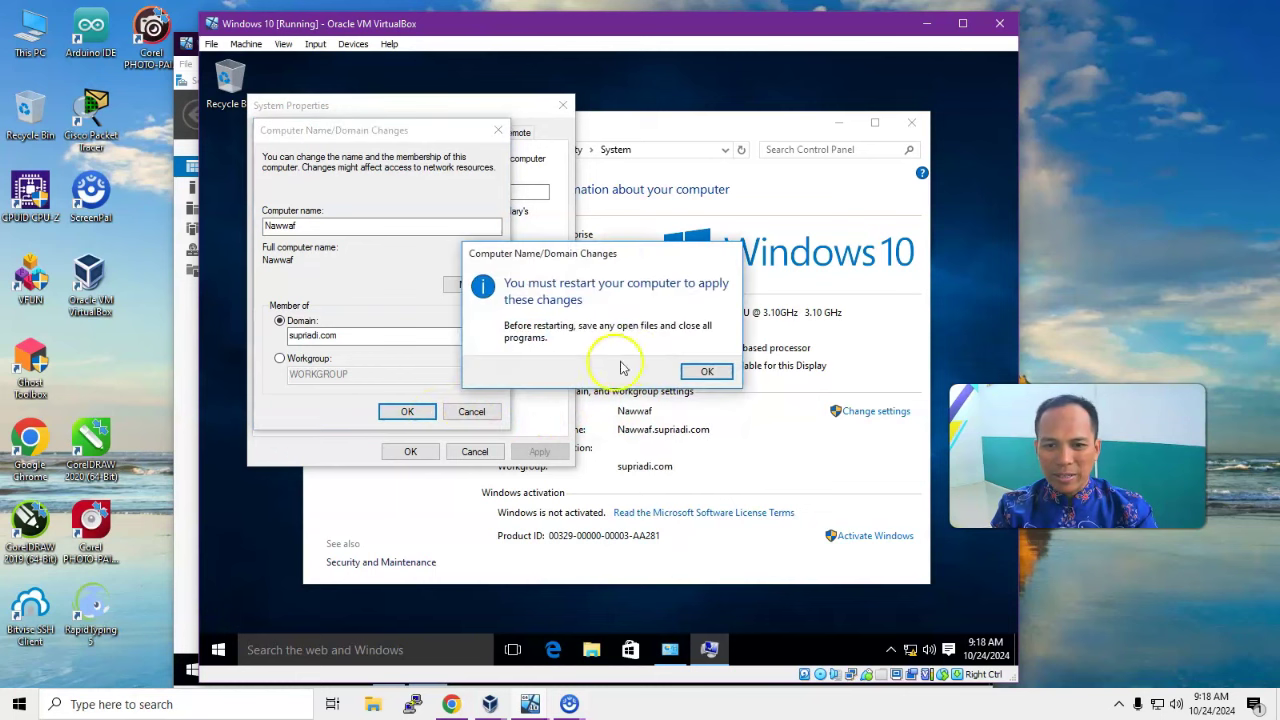
pyautogui.click(704, 371)
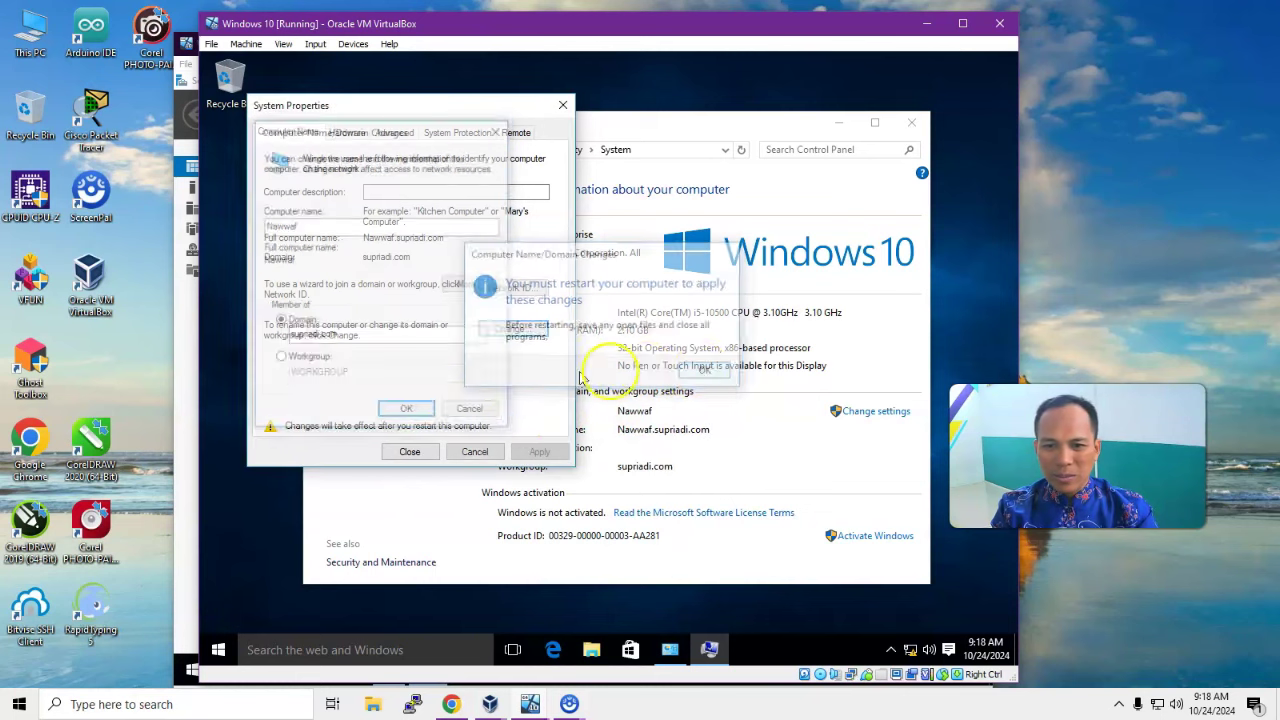
pyautogui.click(412, 452)
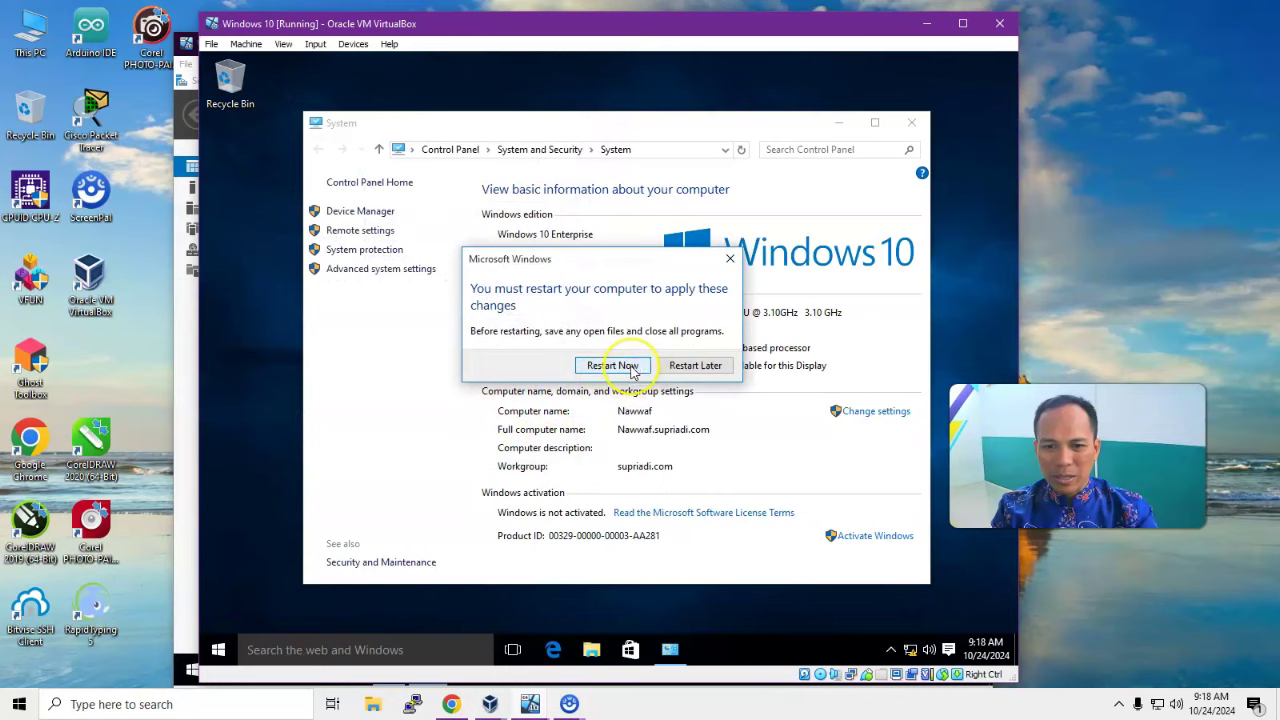
pyautogui.click(612, 365)
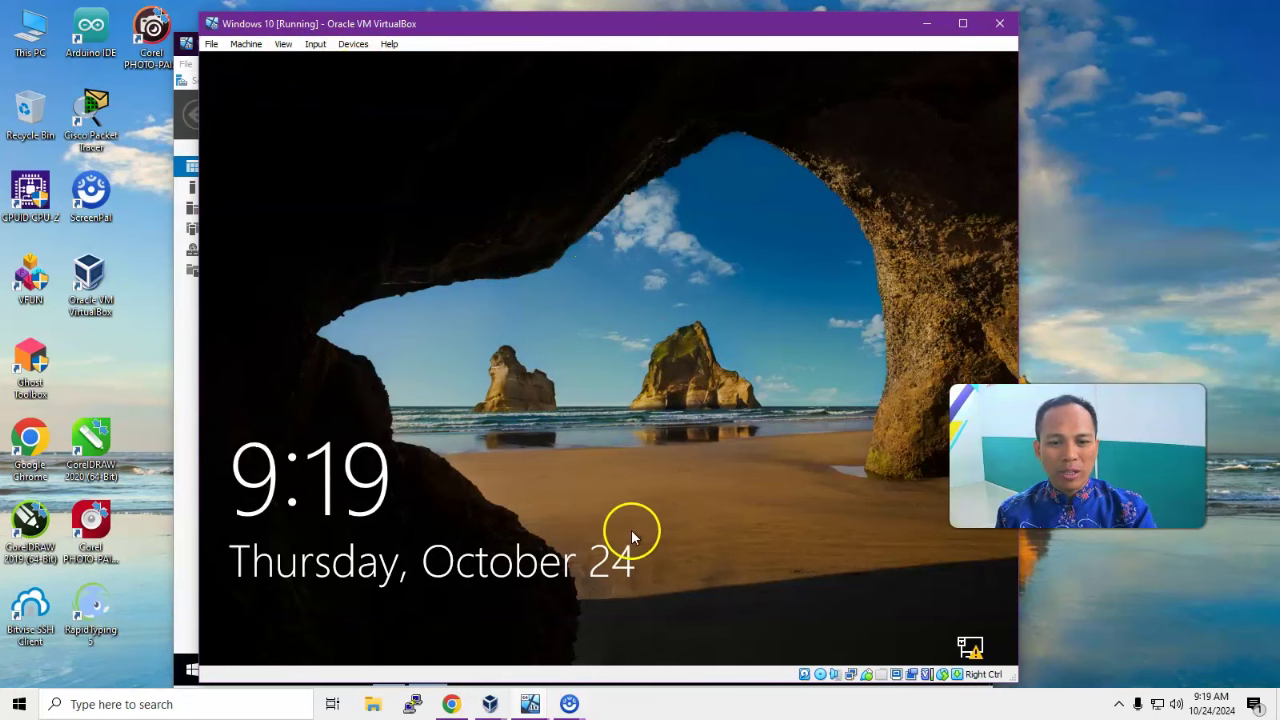
# Step: Try signing in with the local MyPC password and dismiss the incorrect-password error
pyautogui.click(669, 558)
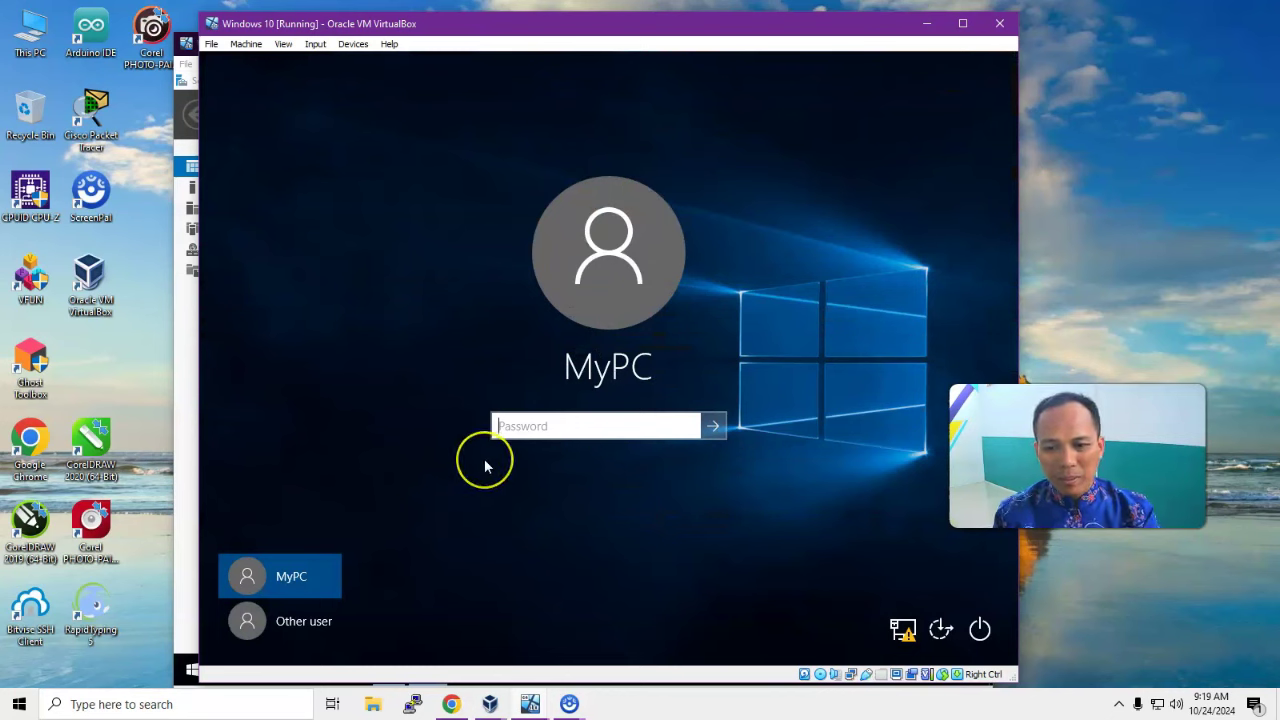
pyautogui.click(613, 425)
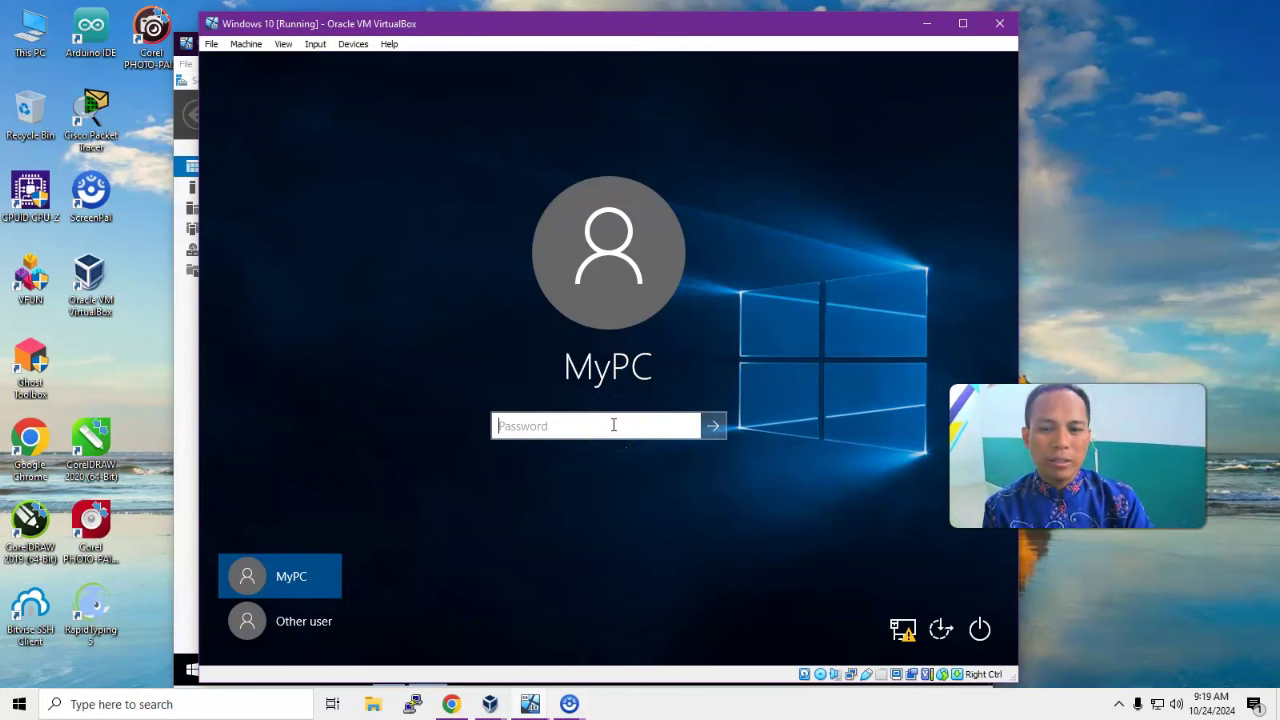
pyautogui.click(588, 426)
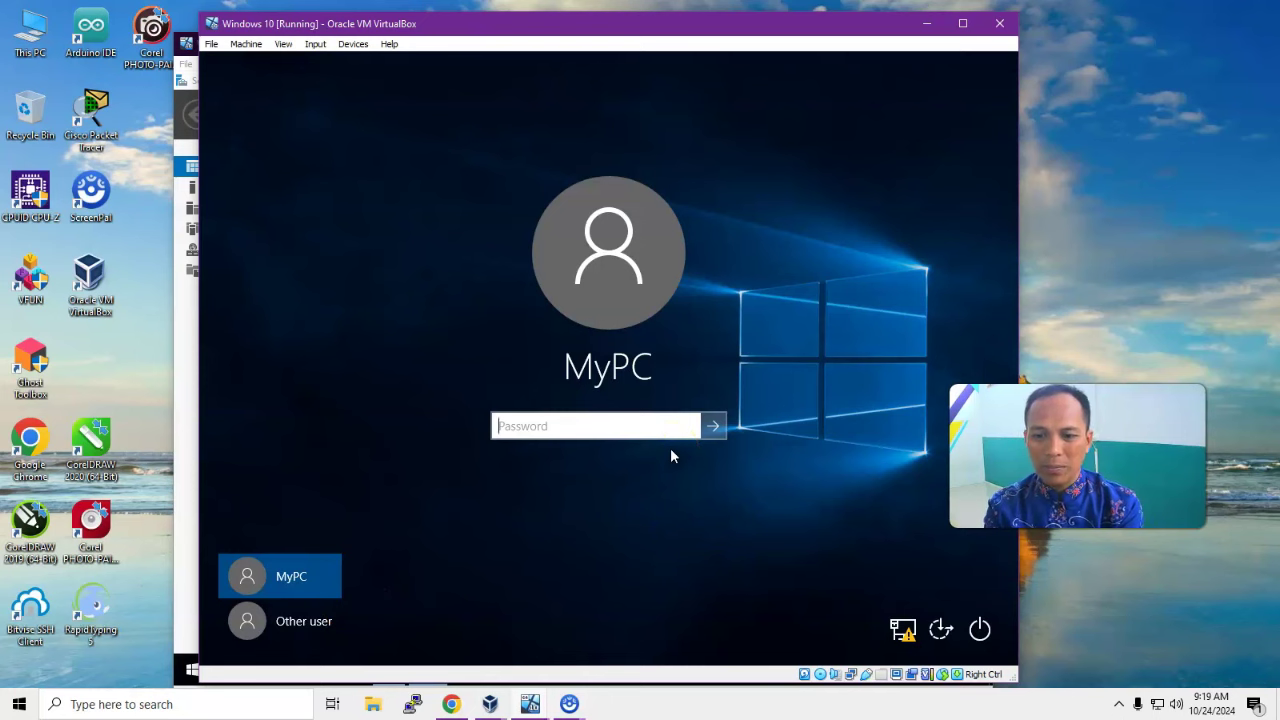
pyautogui.write('****')
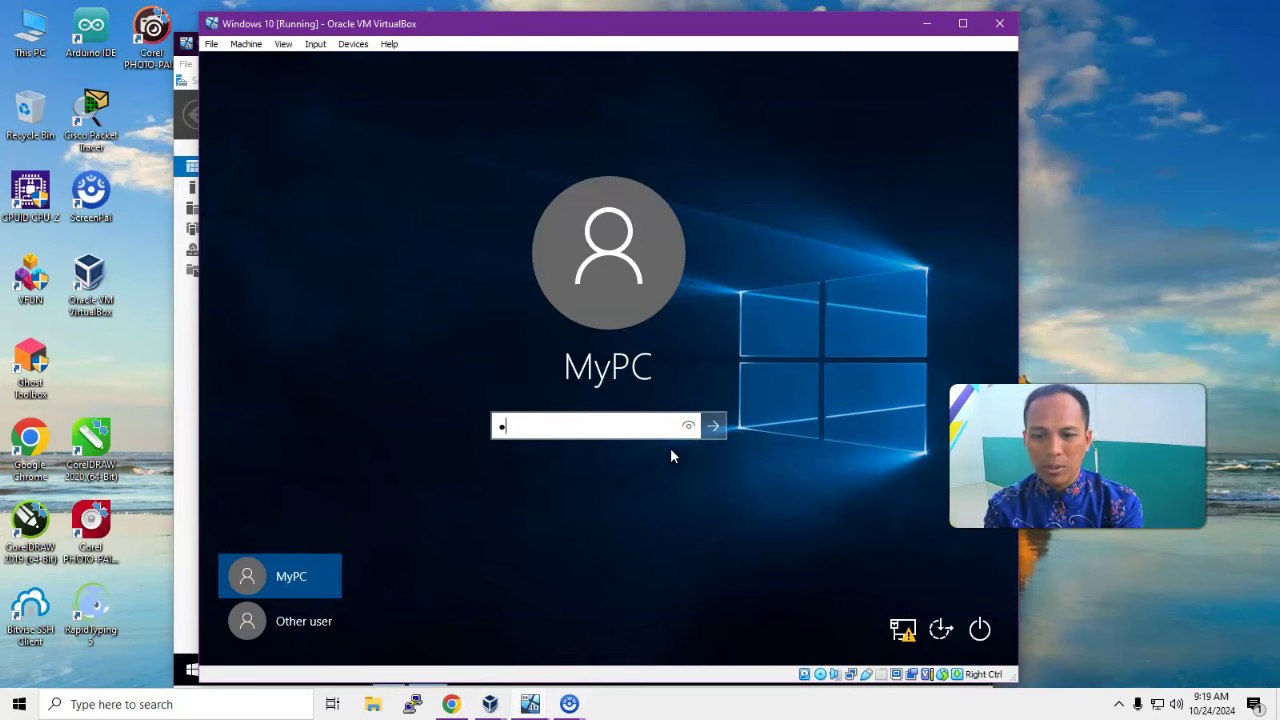
pyautogui.write('*******')
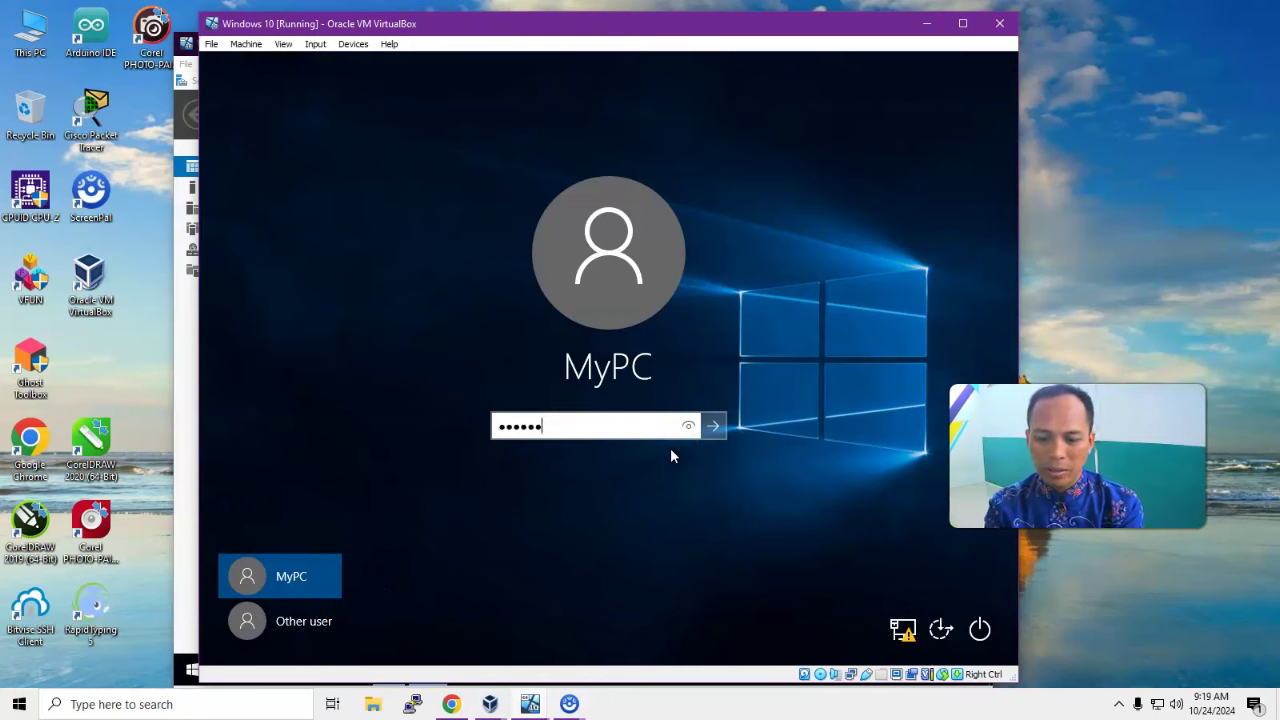
pyautogui.write('**')
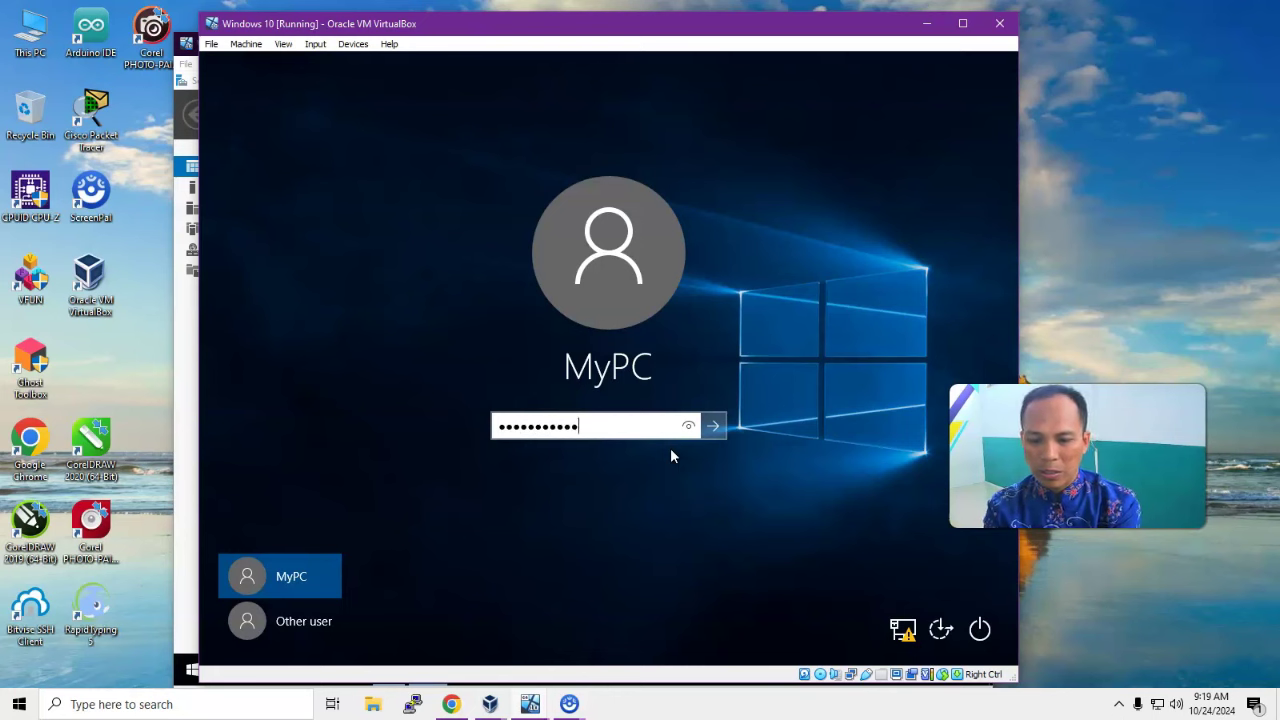
pyautogui.press('Return')
pyautogui.click(630, 455)
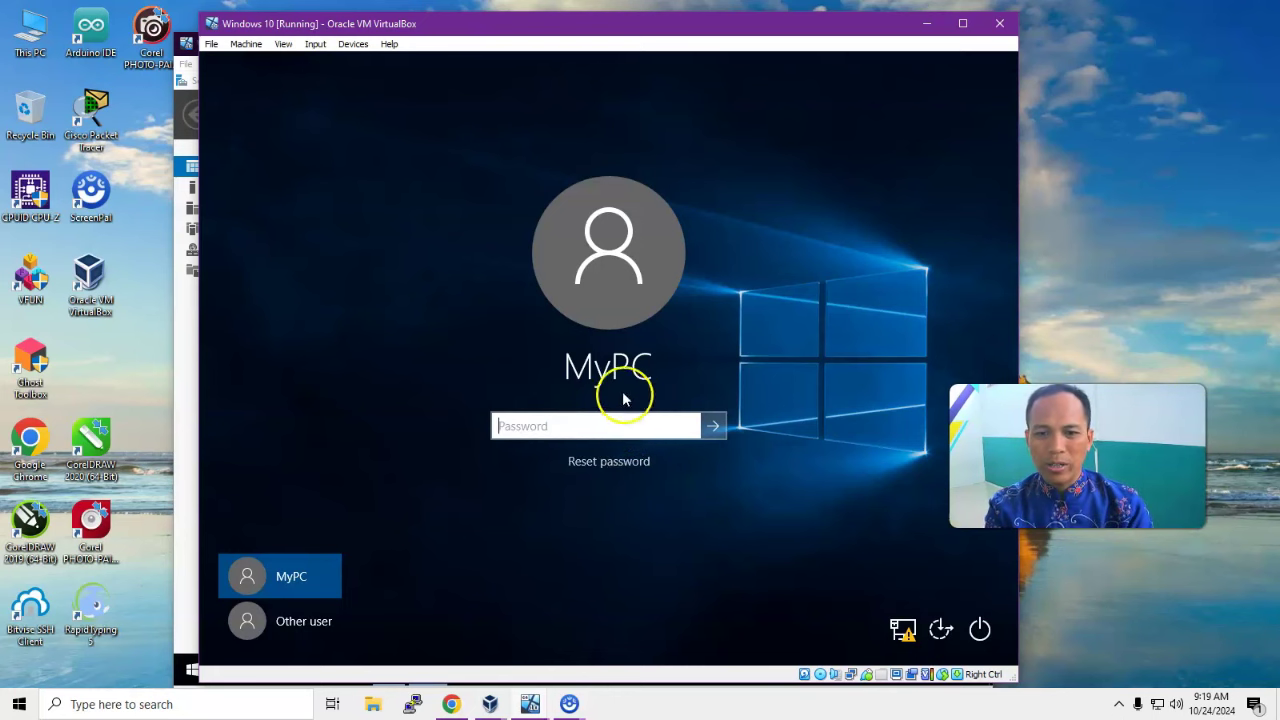
# Step: Sign in as Other user with the domain username and password, then minimize the Windows 10 window
pyautogui.click(320, 608)
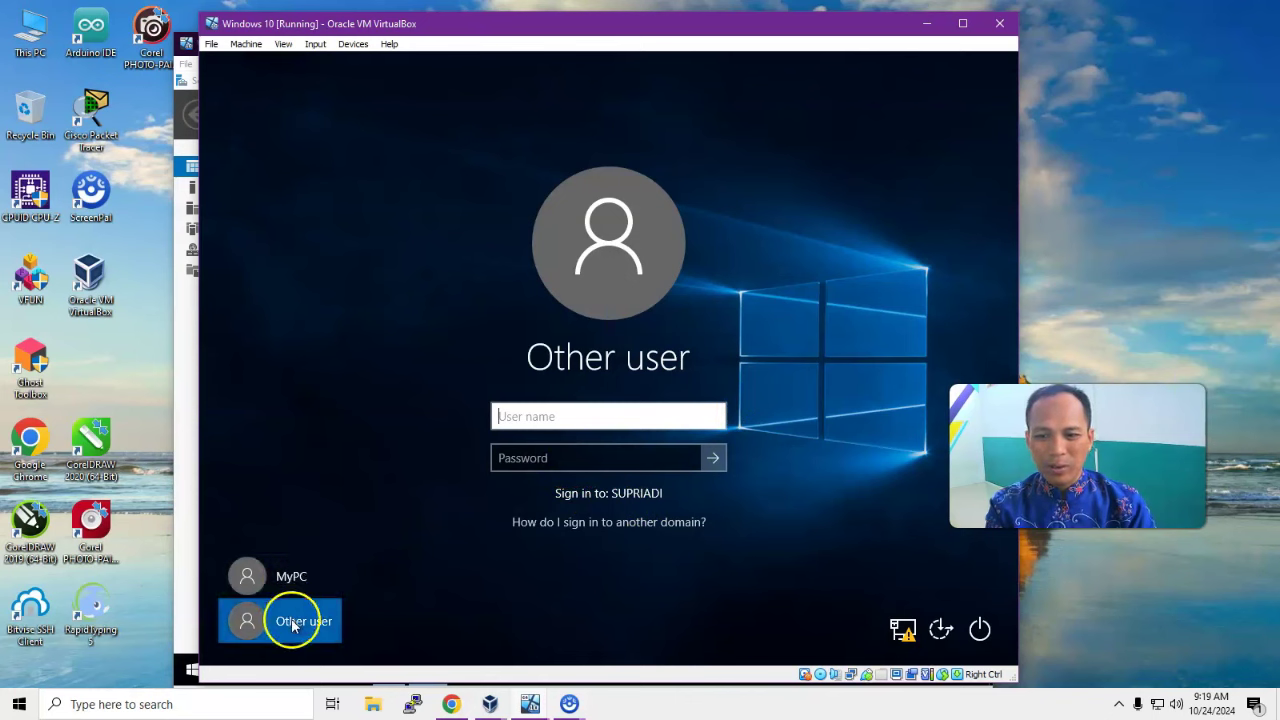
pyautogui.write('nawwaf')
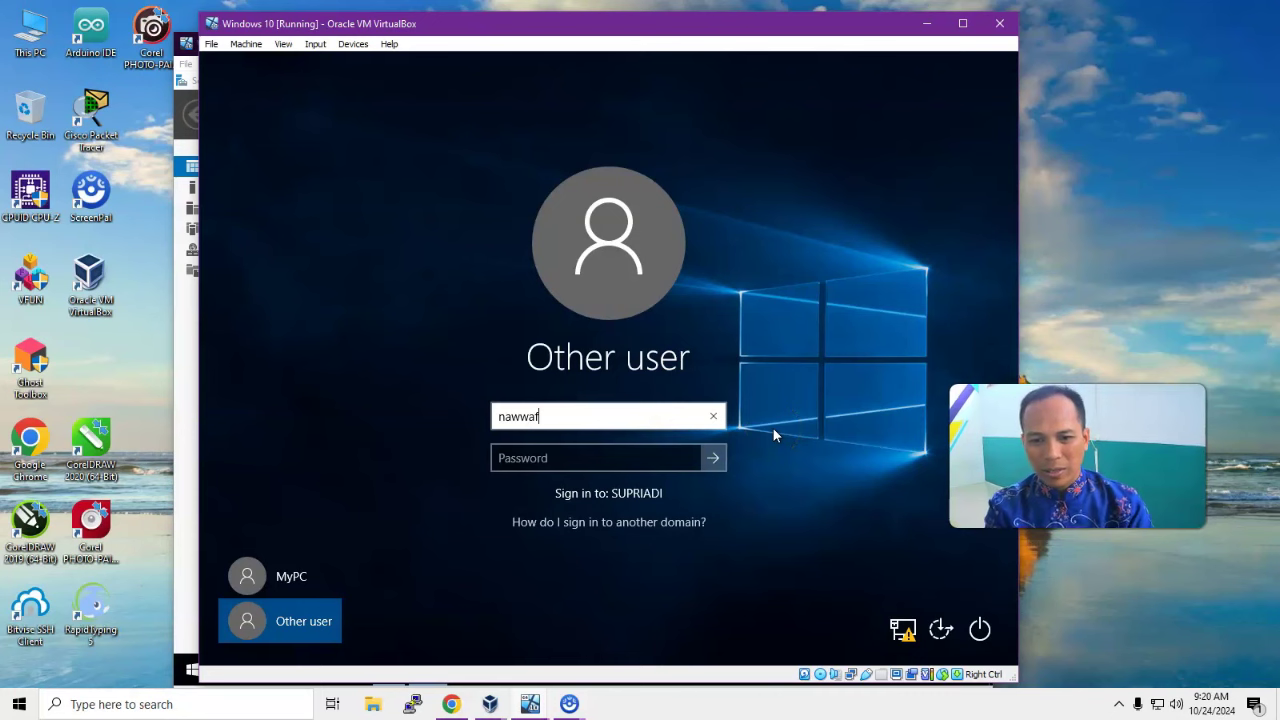
pyautogui.click(568, 459)
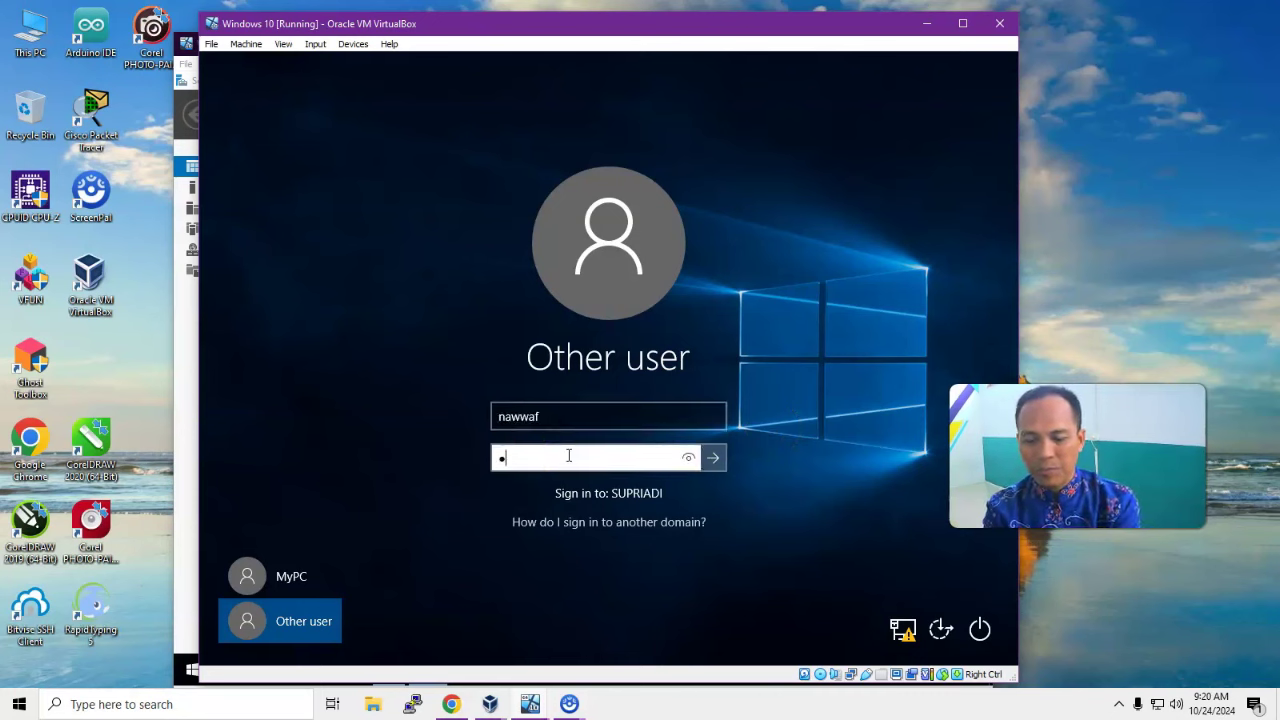
pyautogui.write('••••••')
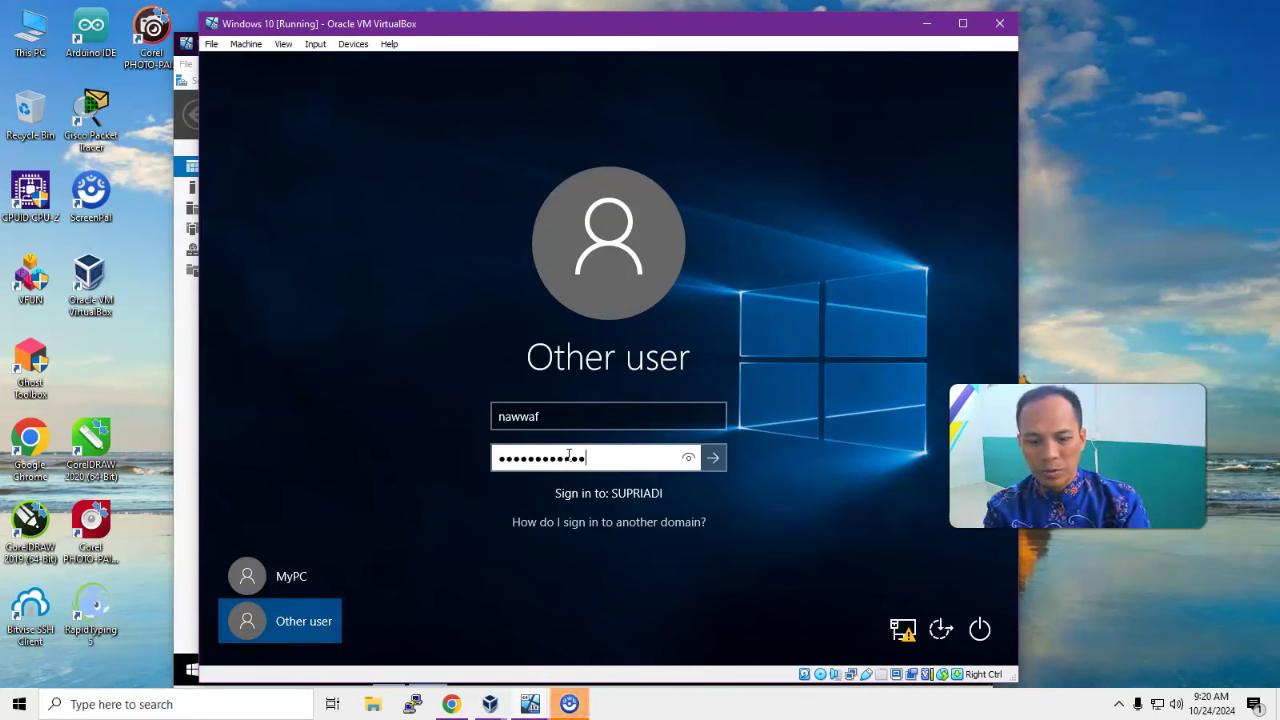
pyautogui.press('Return')
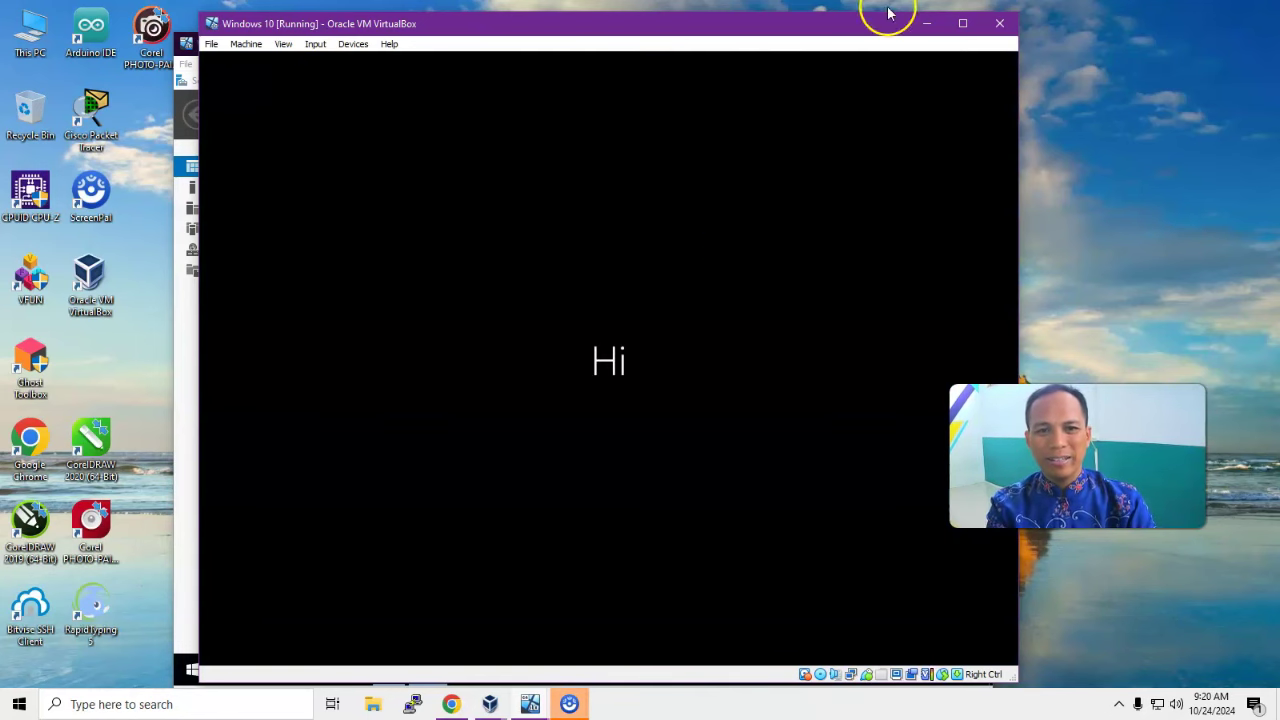
pyautogui.click(925, 22)
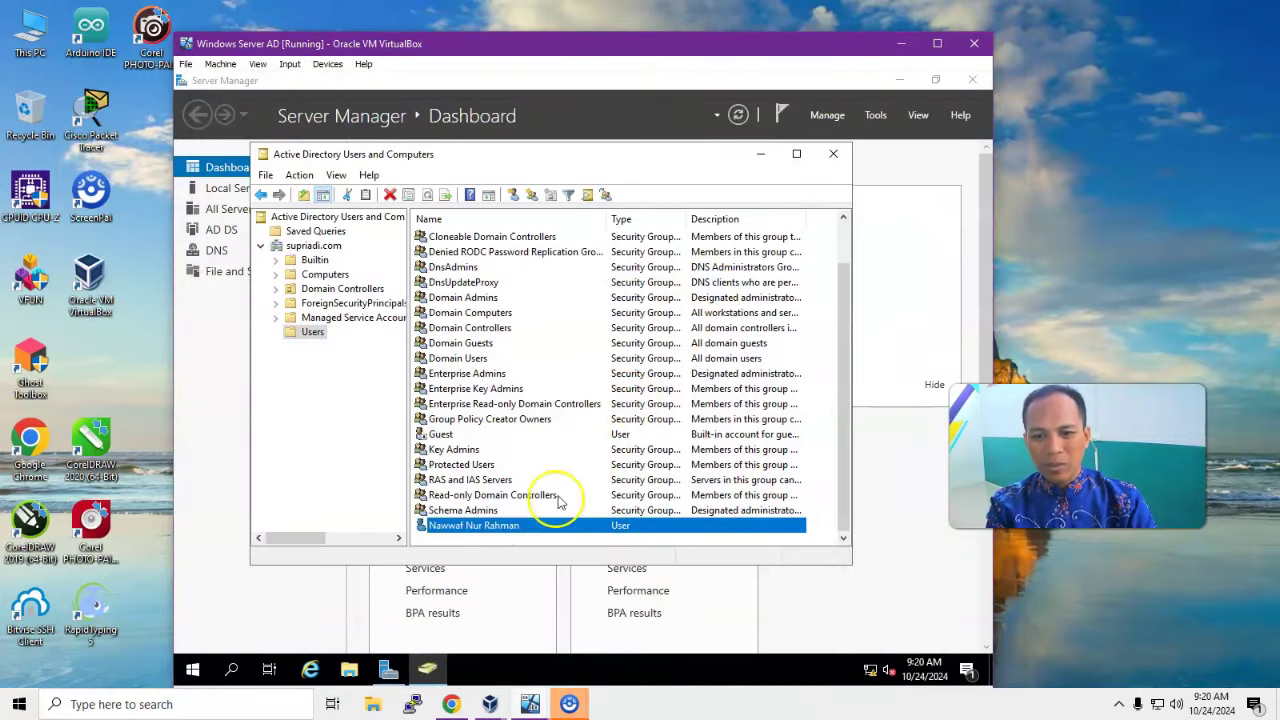
# Step: Check the domain user's logon name on its Account tab, then restore the Windows 10 machine
pyautogui.doubleClick(480, 527)
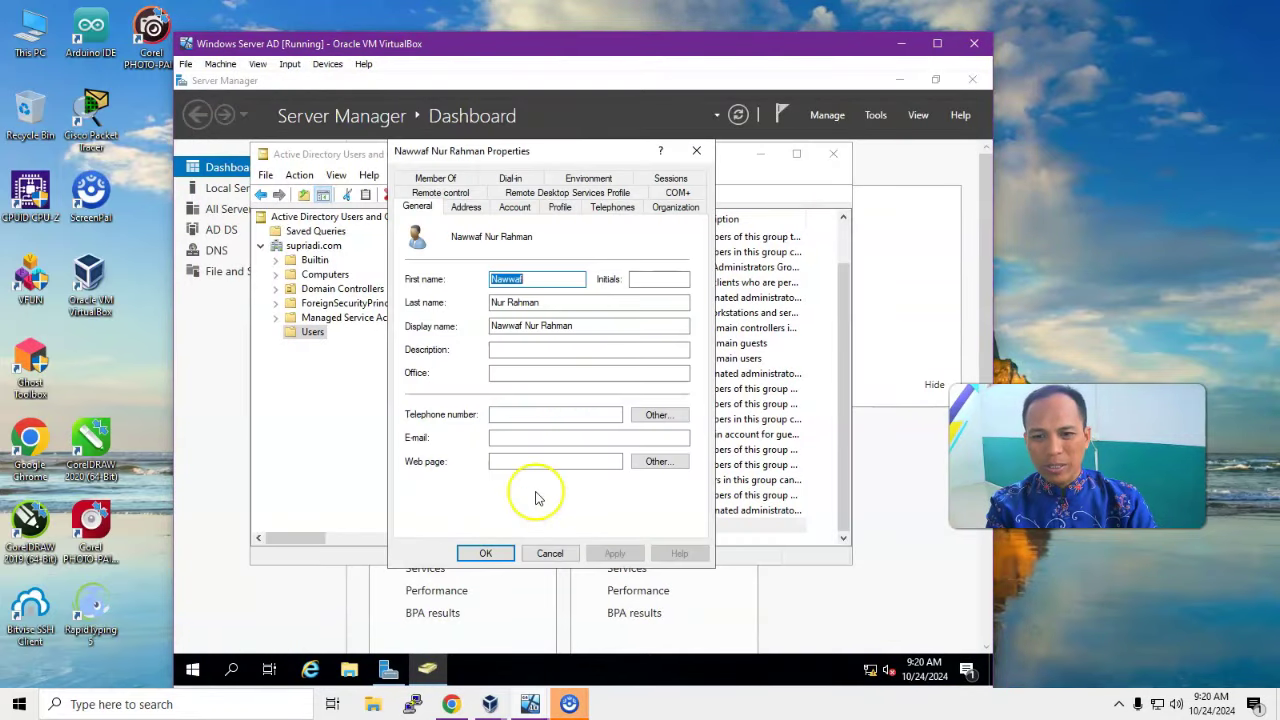
pyautogui.click(517, 208)
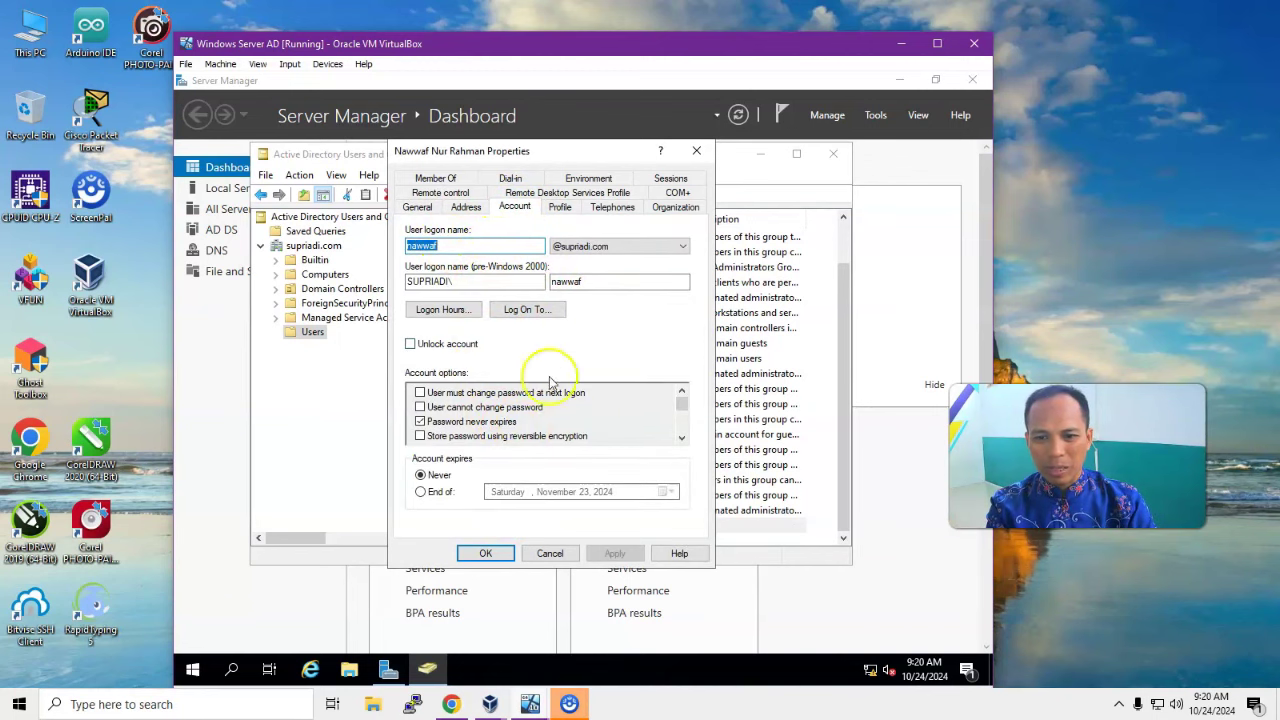
pyautogui.click(546, 553)
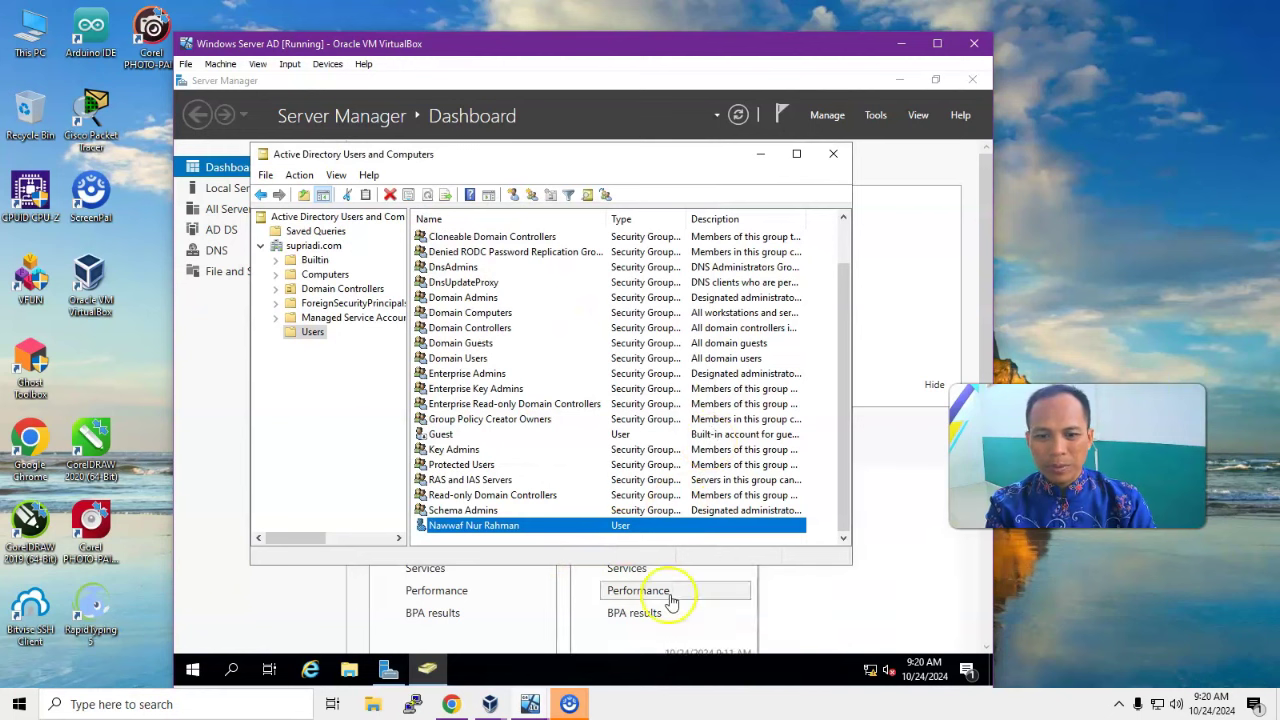
pyautogui.moveTo(577, 708)
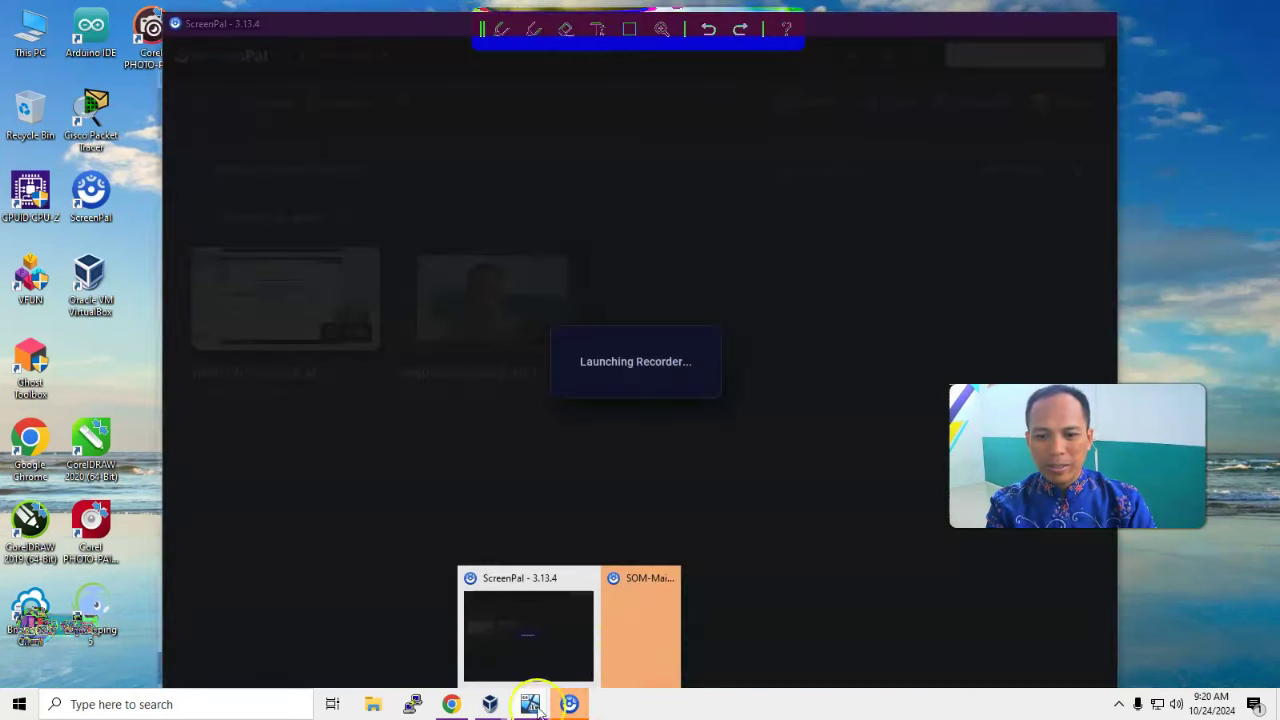
pyautogui.moveTo(490, 704)
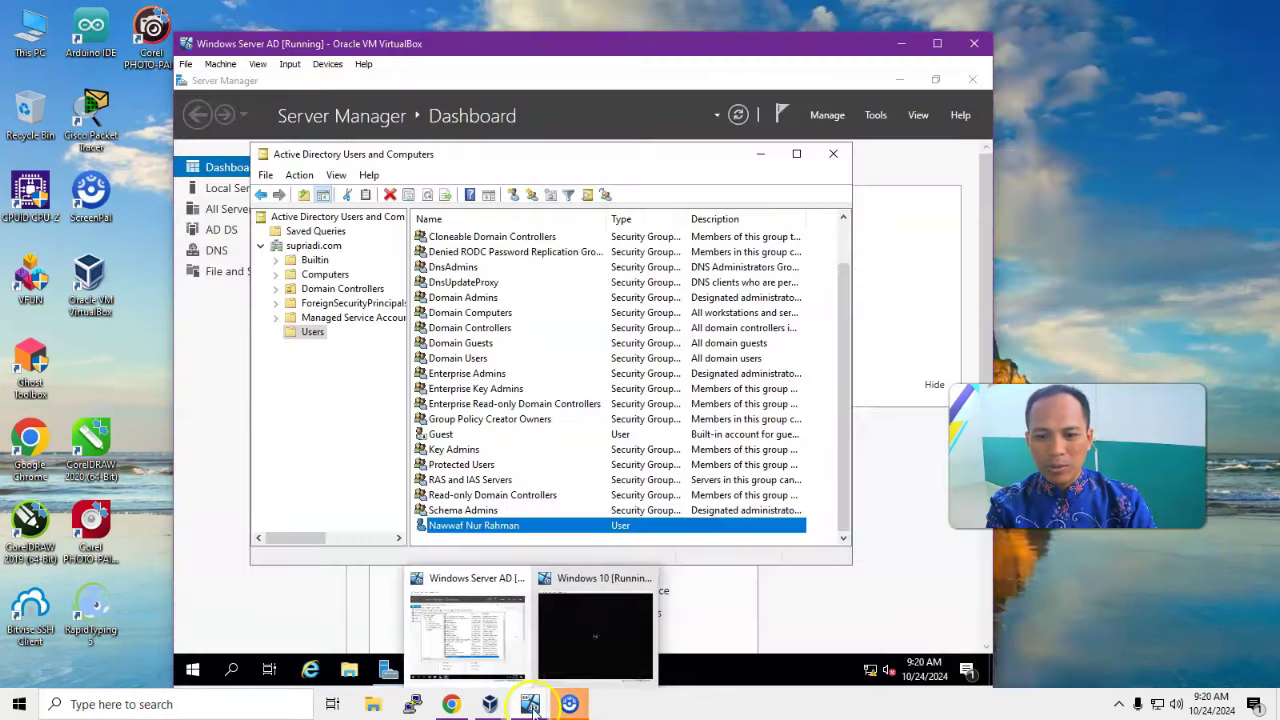
pyautogui.click(601, 652)
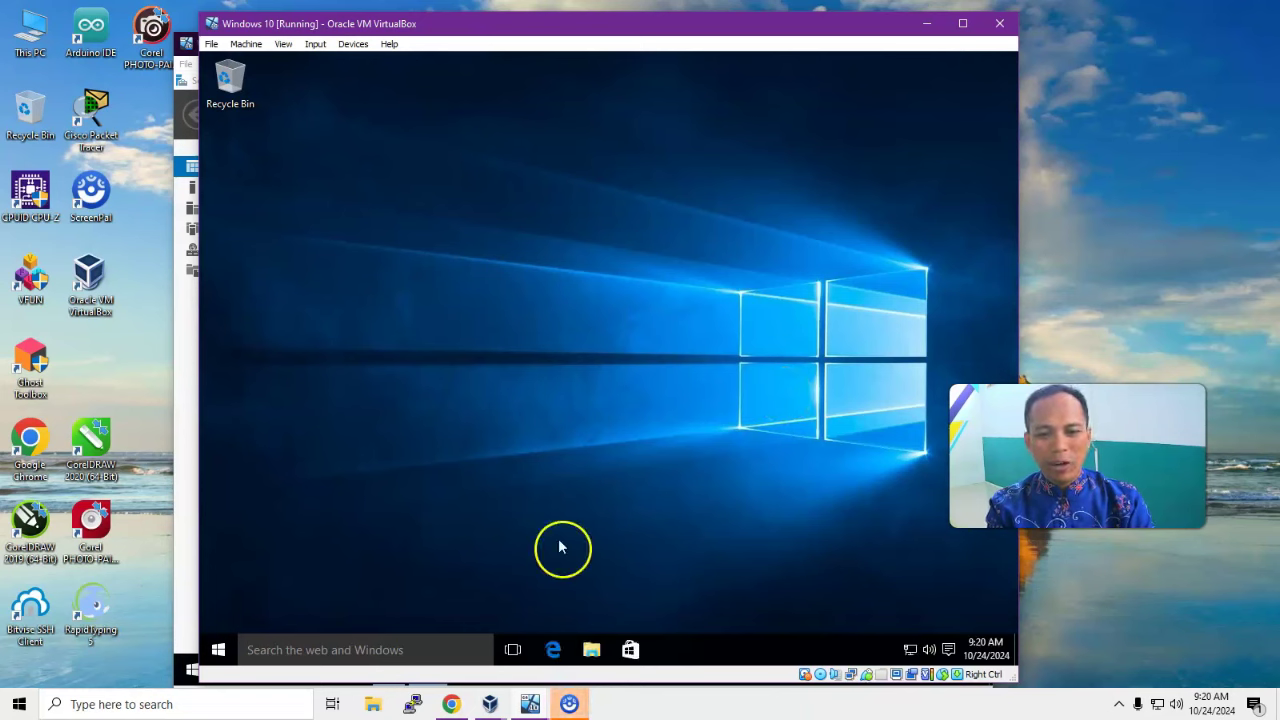
# Step: Create a folder named 'coba coba' in the client's Documents, then minimize the Windows 10 window
pyautogui.click(591, 651)
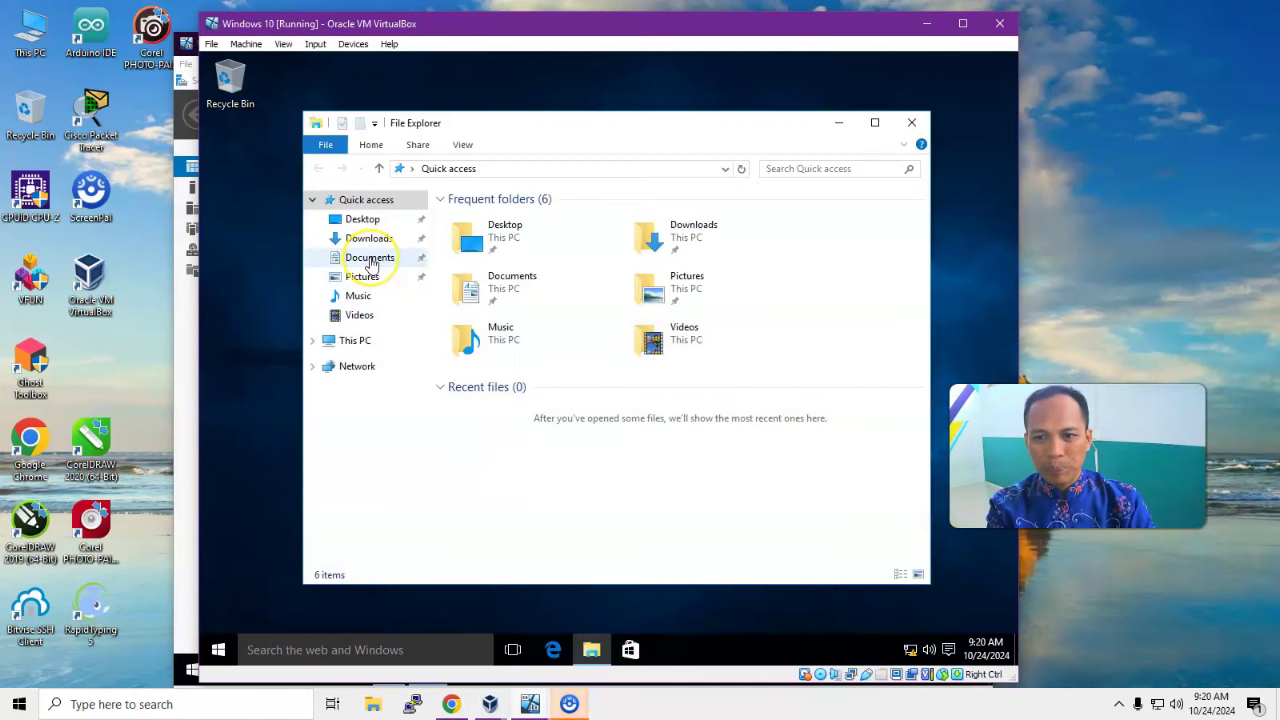
pyautogui.click(366, 257)
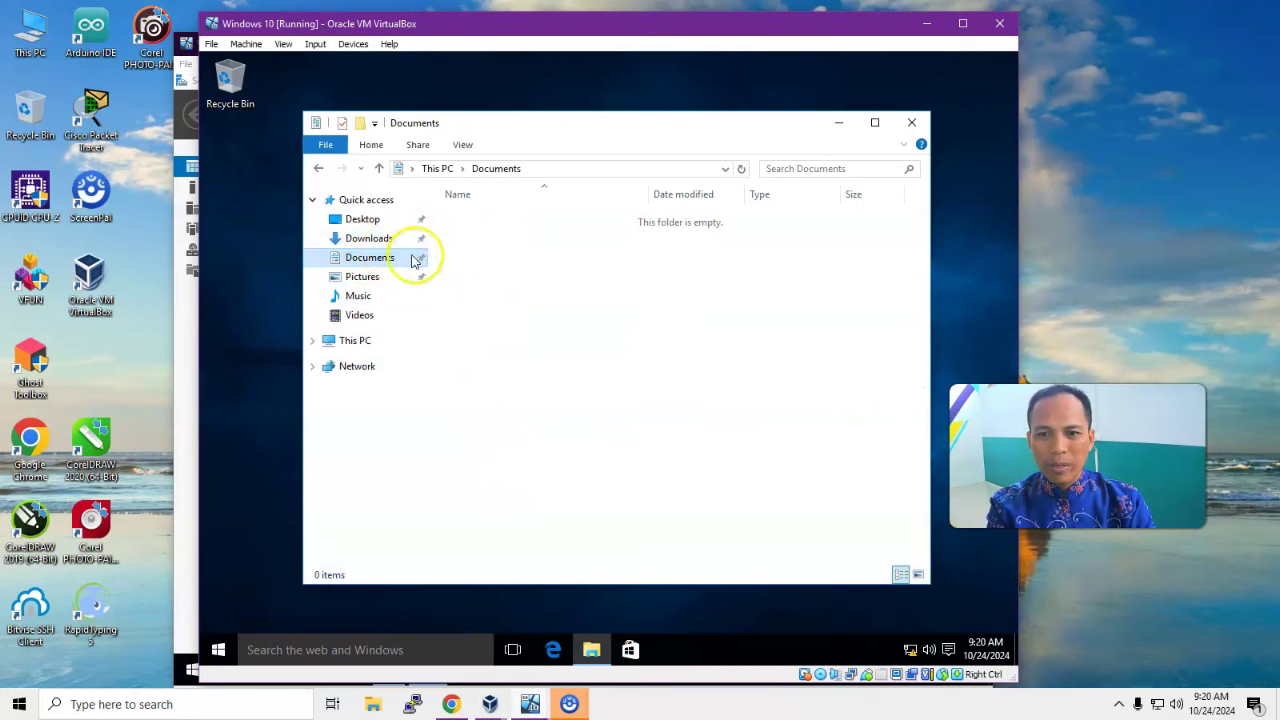
pyautogui.click(313, 342)
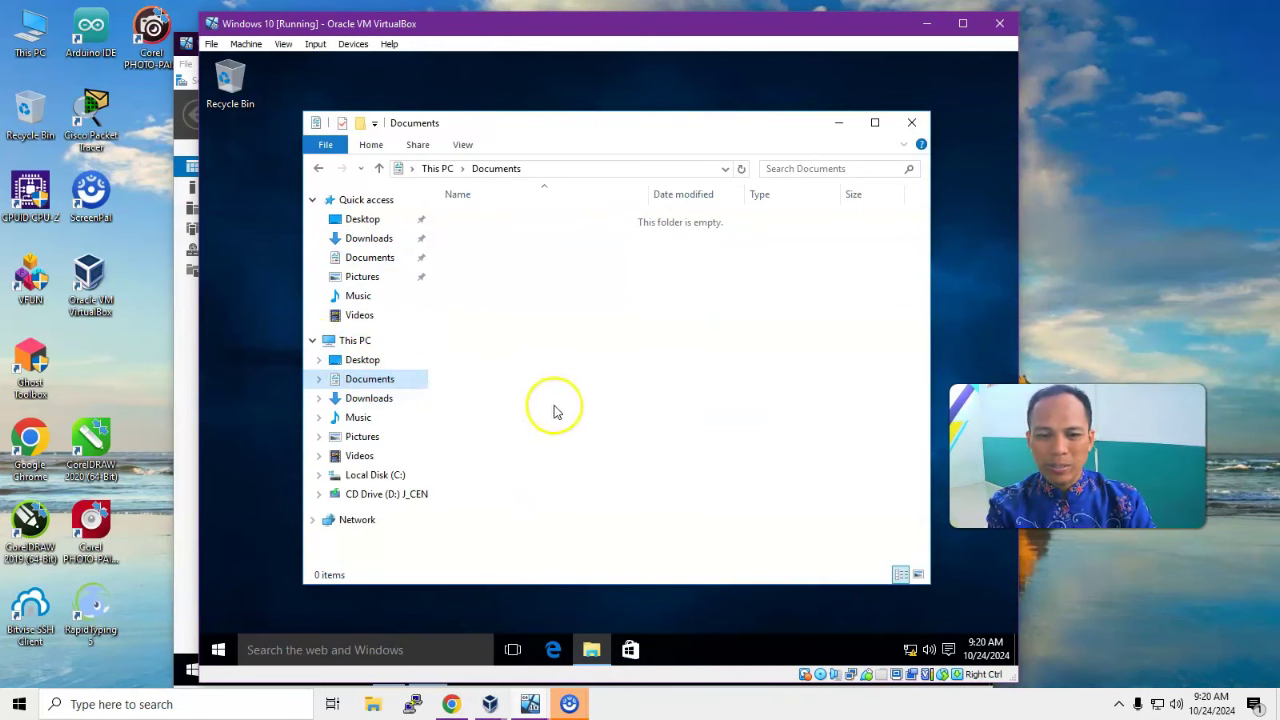
pyautogui.rightClick(508, 285)
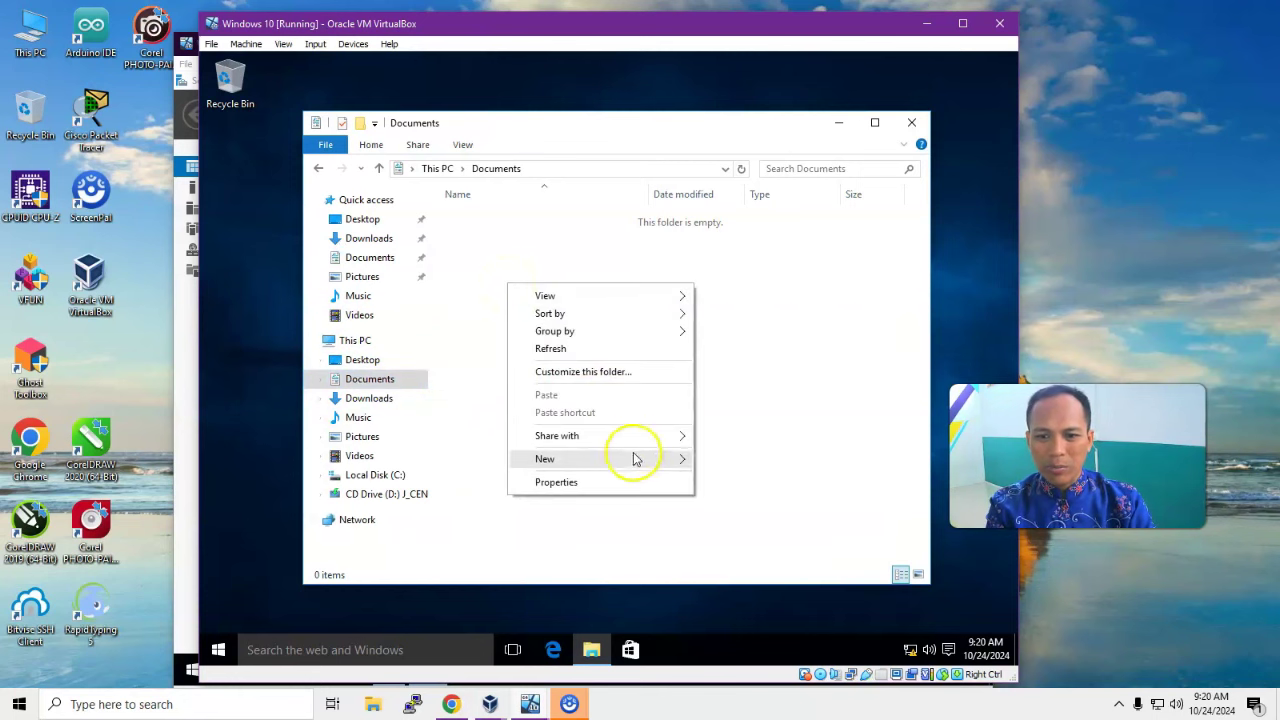
pyautogui.moveTo(633, 459)
pyautogui.click(735, 461)
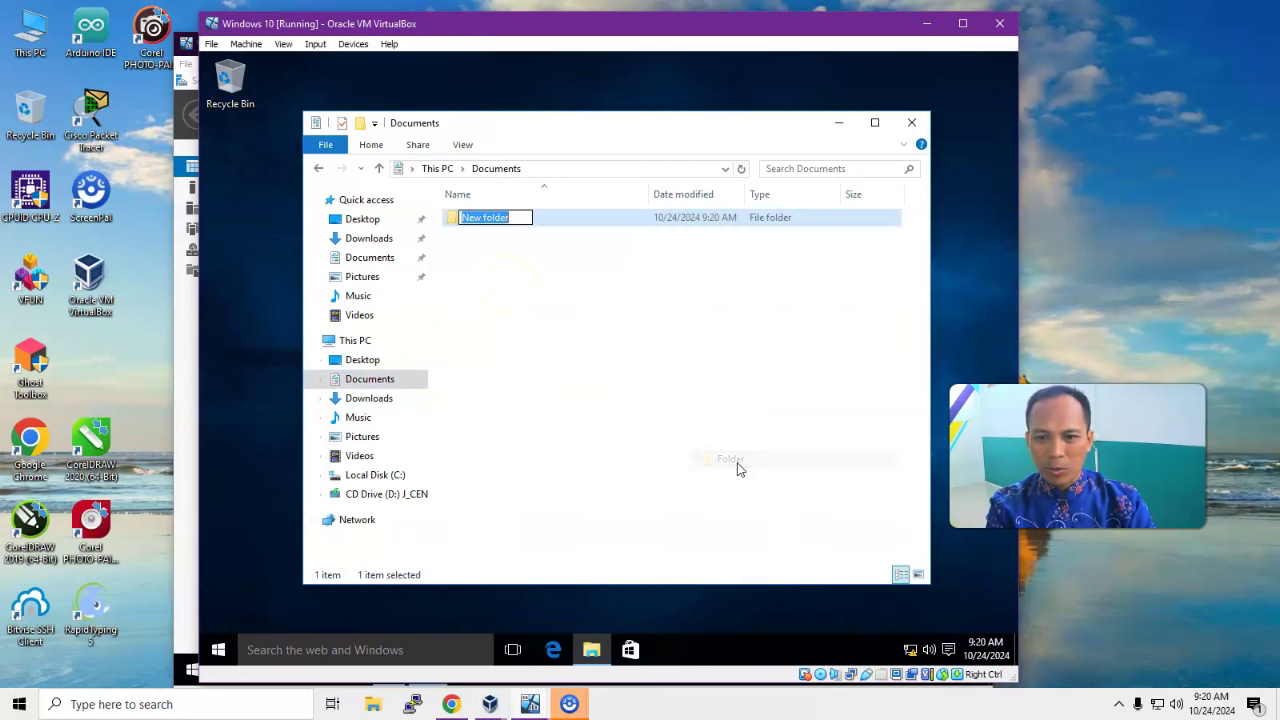
pyautogui.write('coba coba')
pyautogui.click(600, 306)
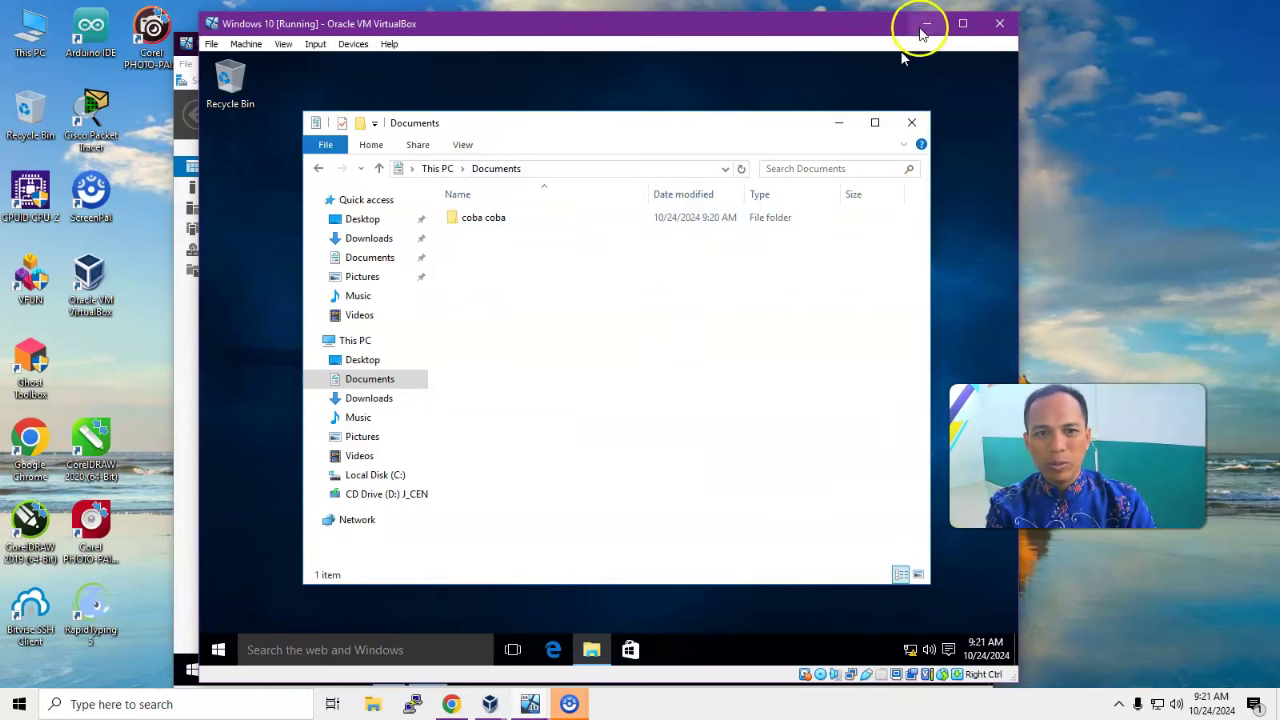
pyautogui.click(928, 28)
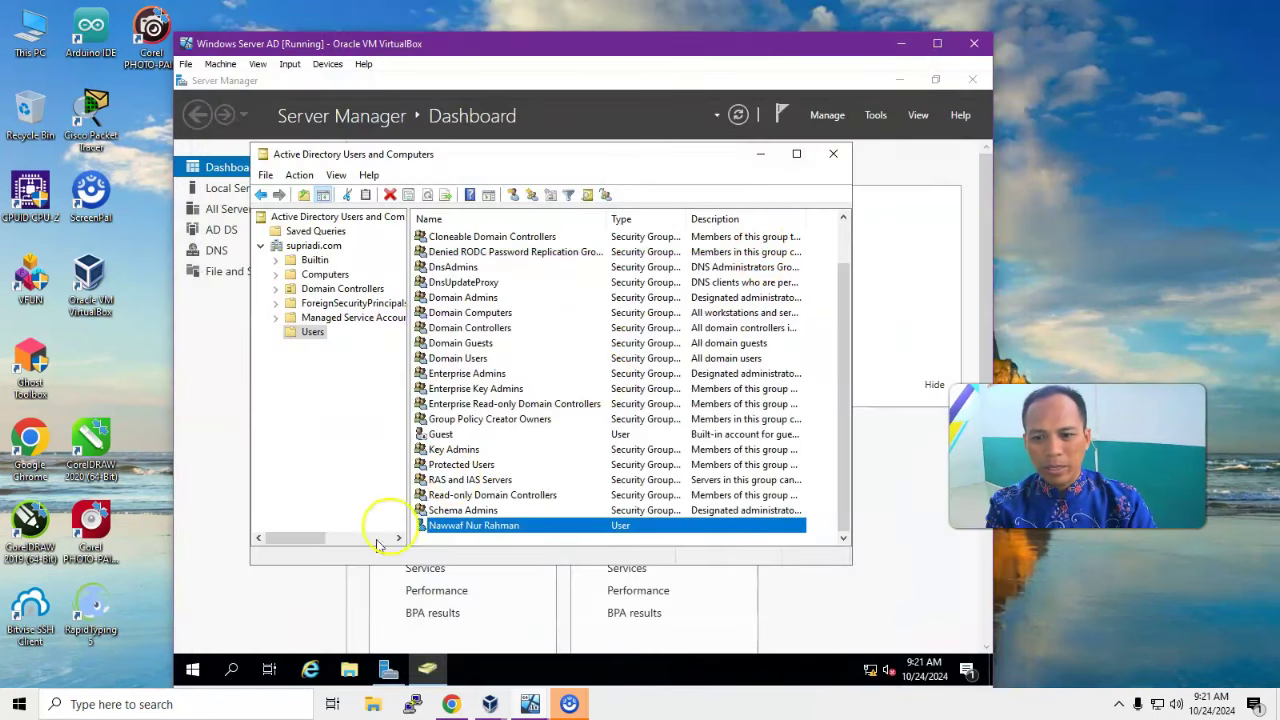
pyautogui.click(349, 670)
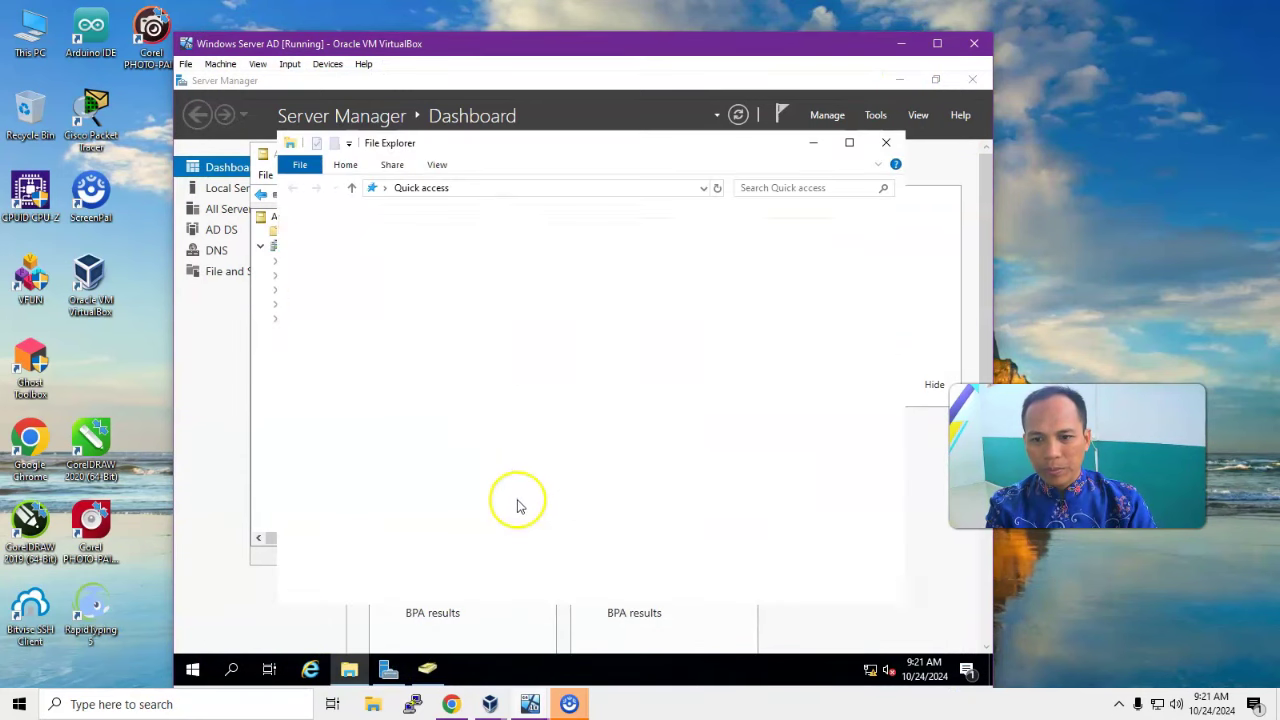
pyautogui.click(849, 142)
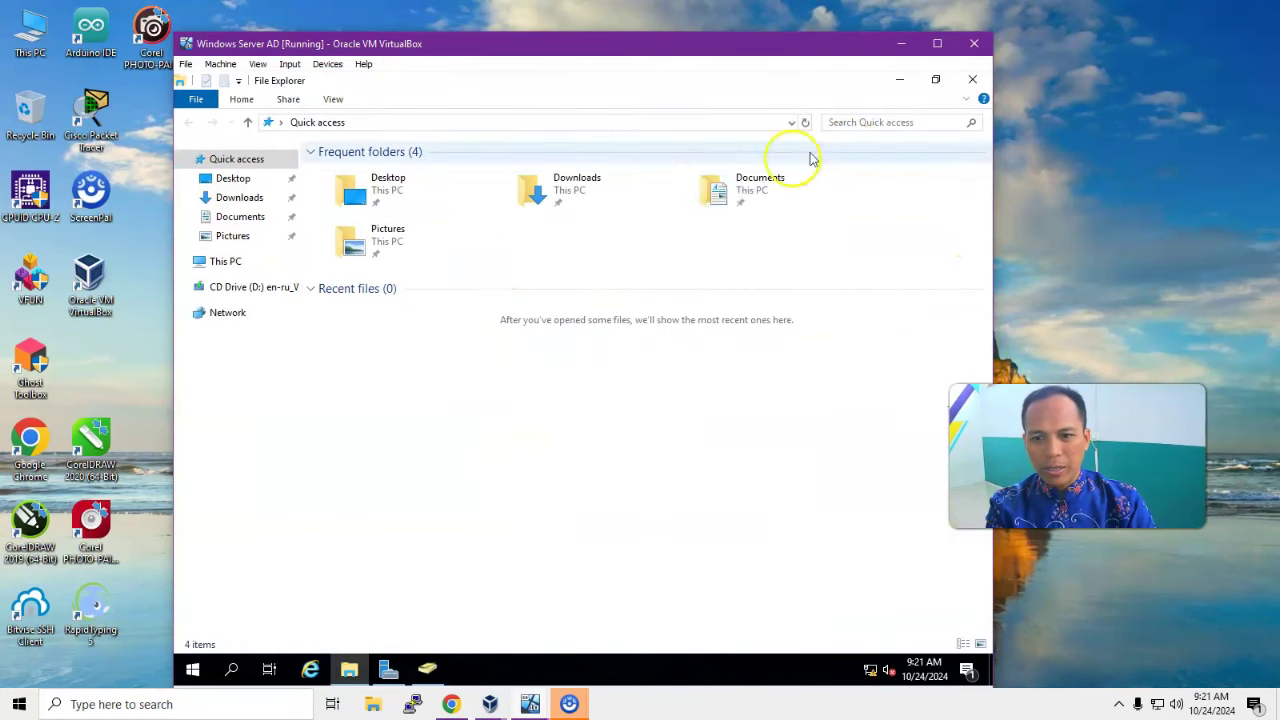
pyautogui.click(218, 264)
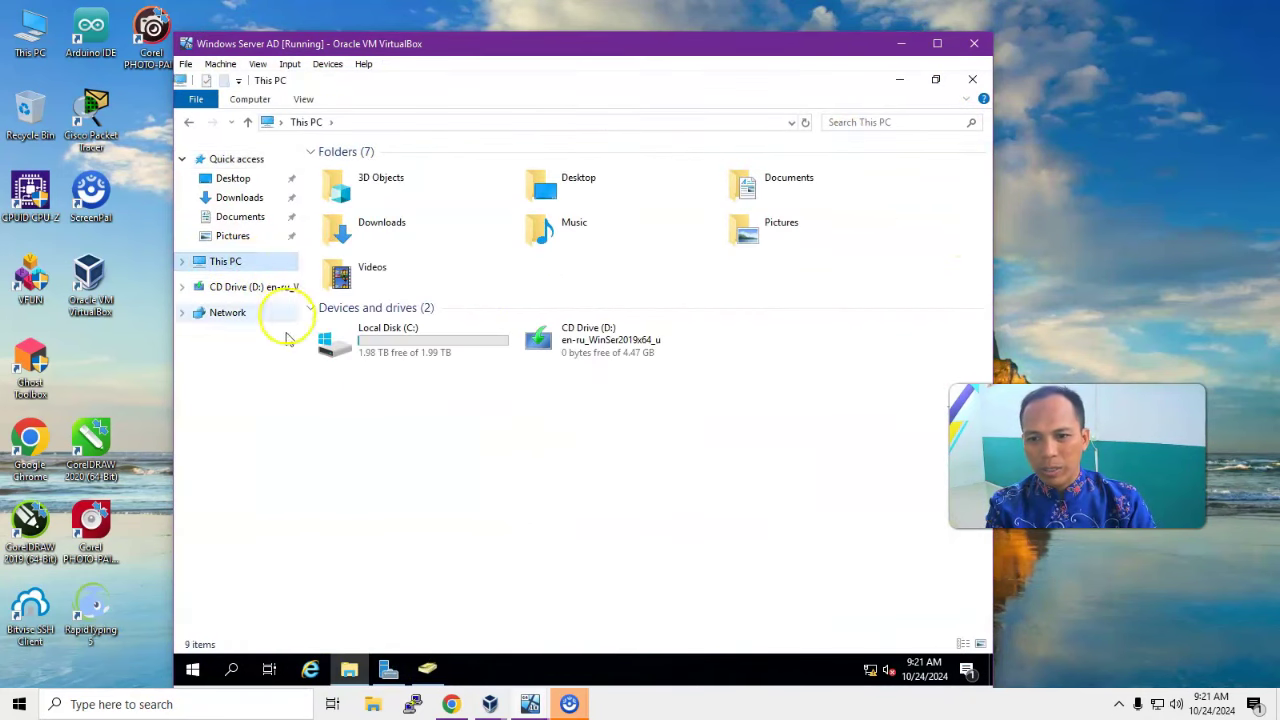
pyautogui.doubleClick(337, 355)
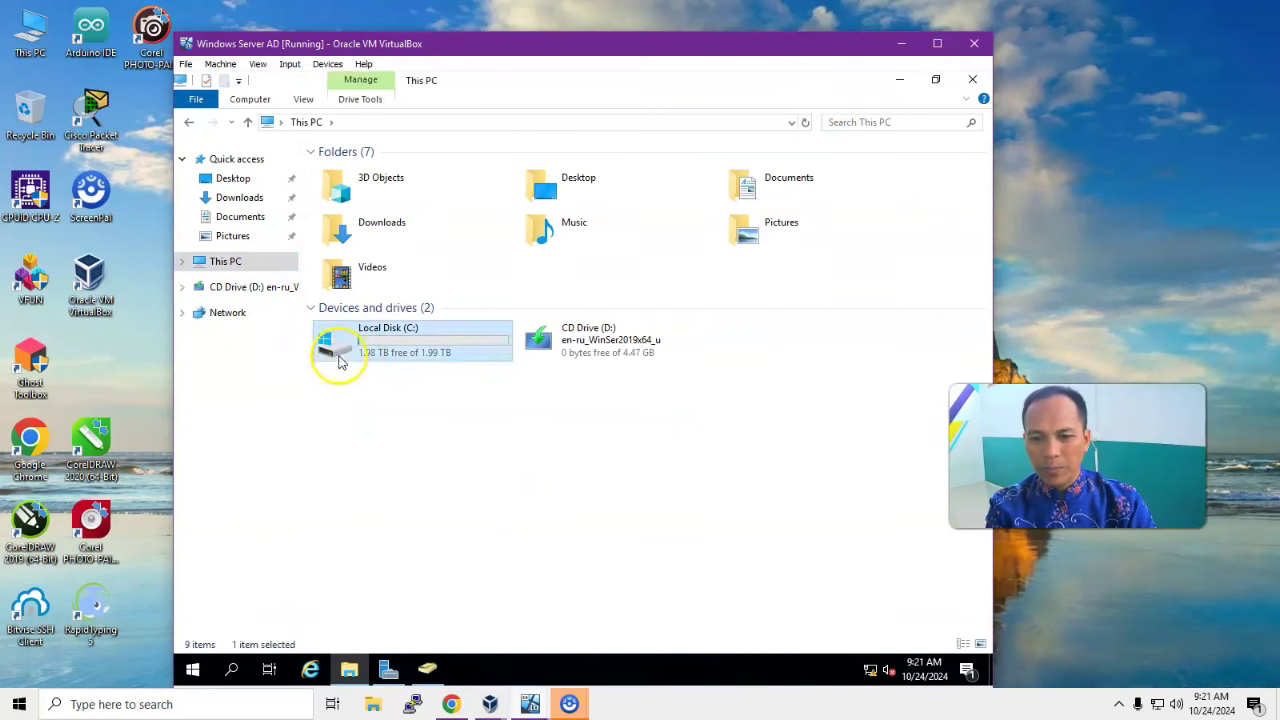
pyautogui.doubleClick(343, 220)
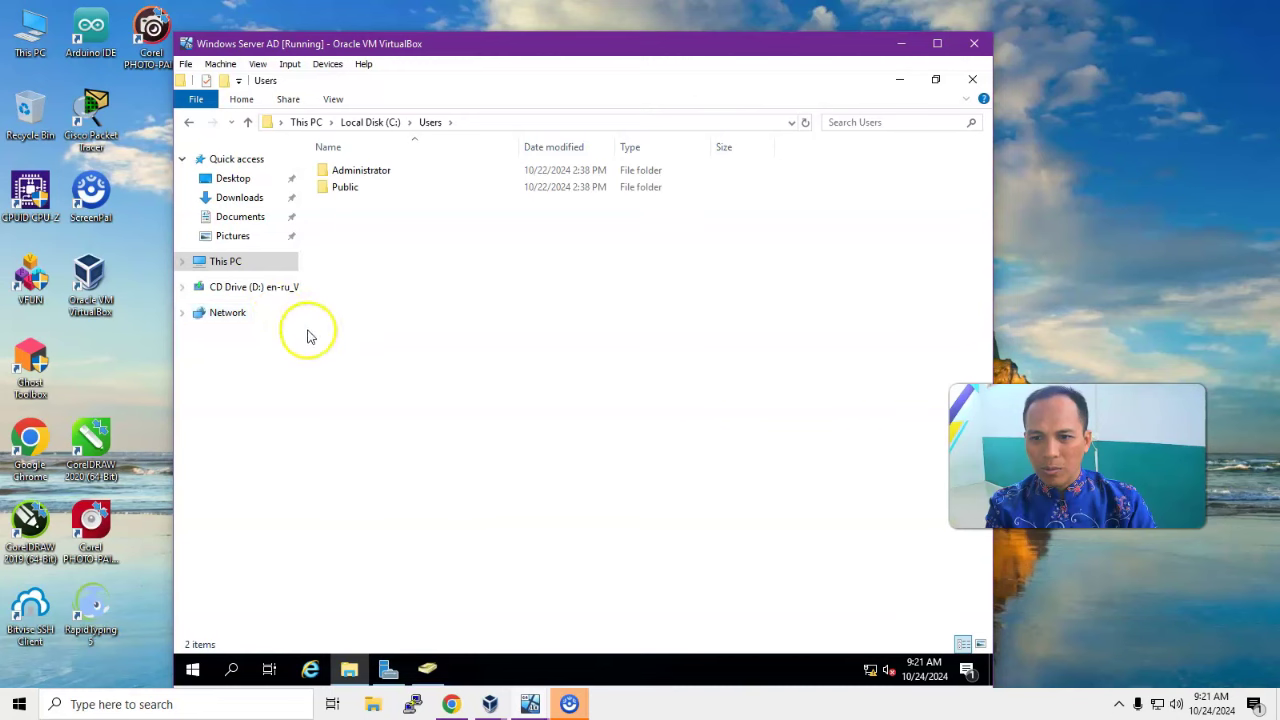
pyautogui.moveTo(298, 328); pyautogui.dragTo(408, 340)
pyautogui.doubleClick(447, 188)
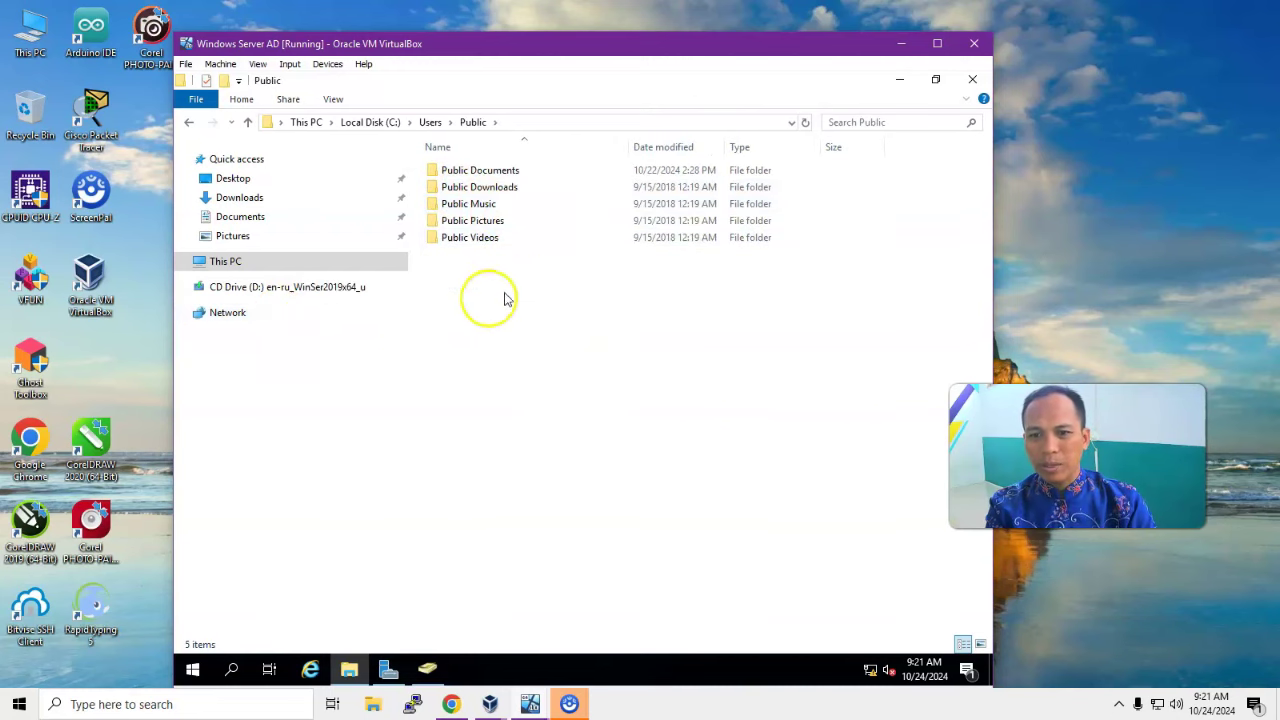
pyautogui.click(510, 174)
pyautogui.doubleClick(510, 174)
pyautogui.click(466, 123)
pyautogui.click(432, 123)
pyautogui.click(386, 124)
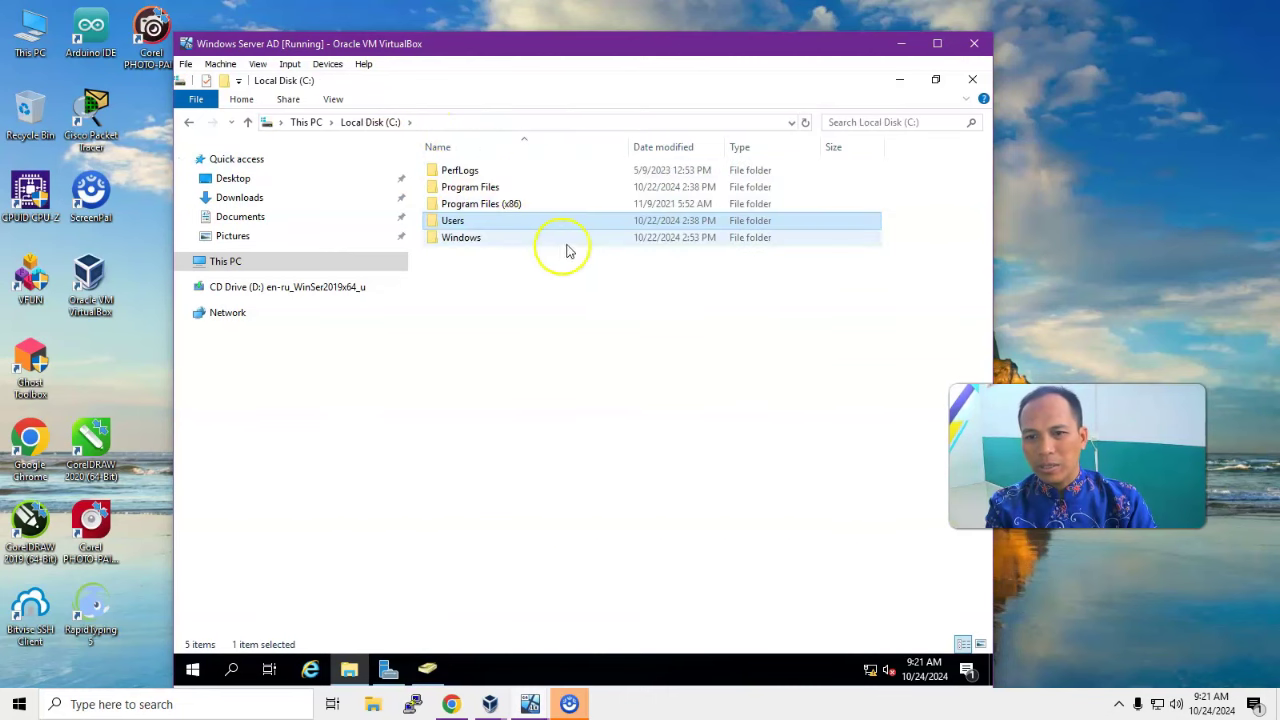
pyautogui.click(183, 261)
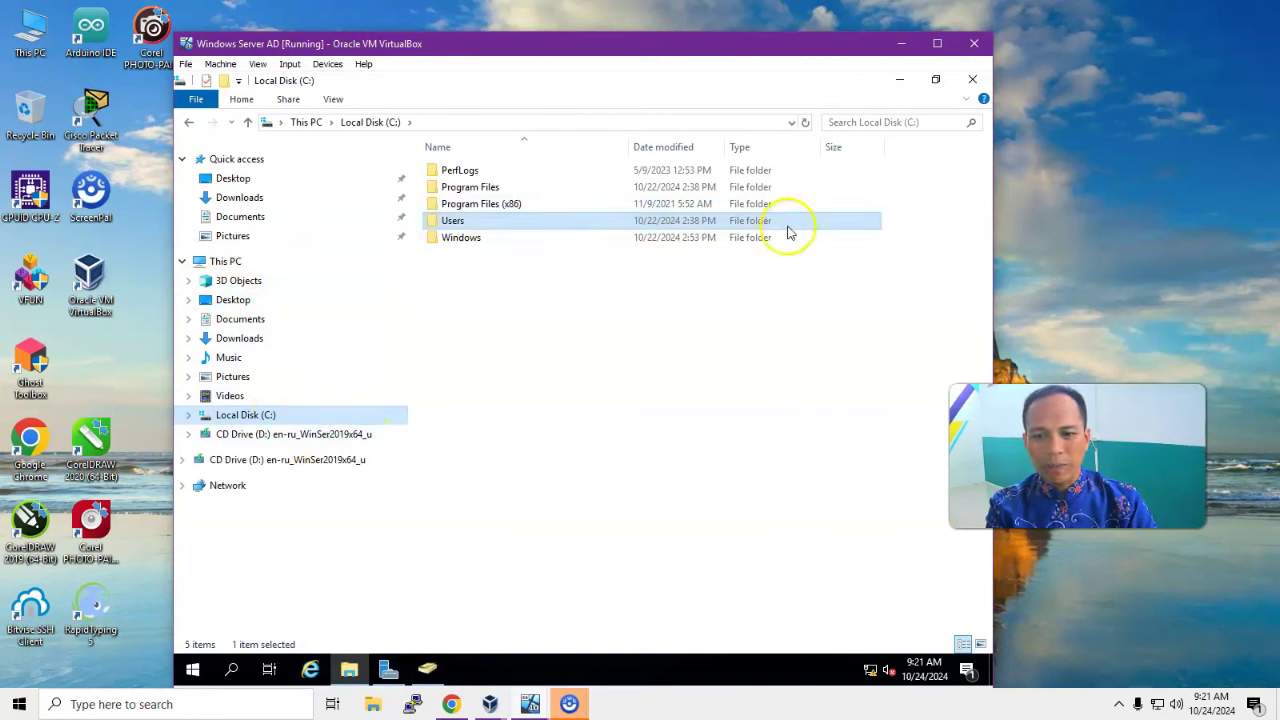
pyautogui.click(462, 221)
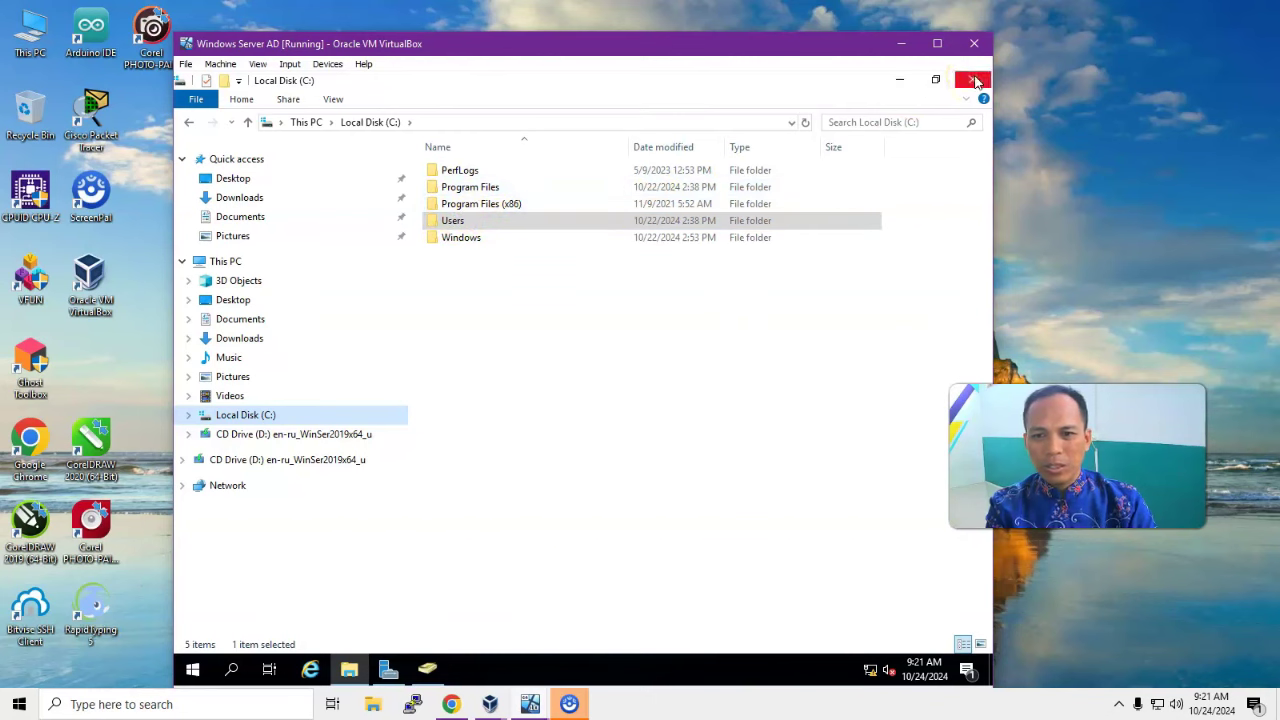
pyautogui.click(250, 414)
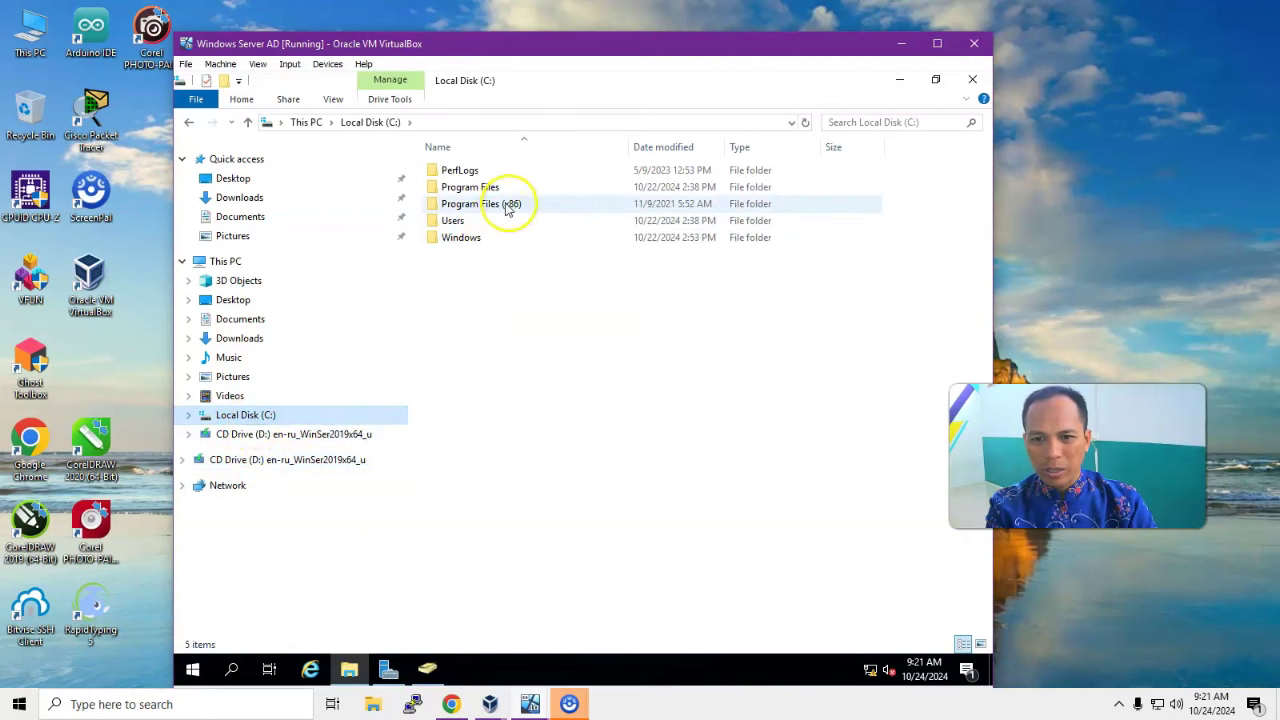
pyautogui.click(972, 79)
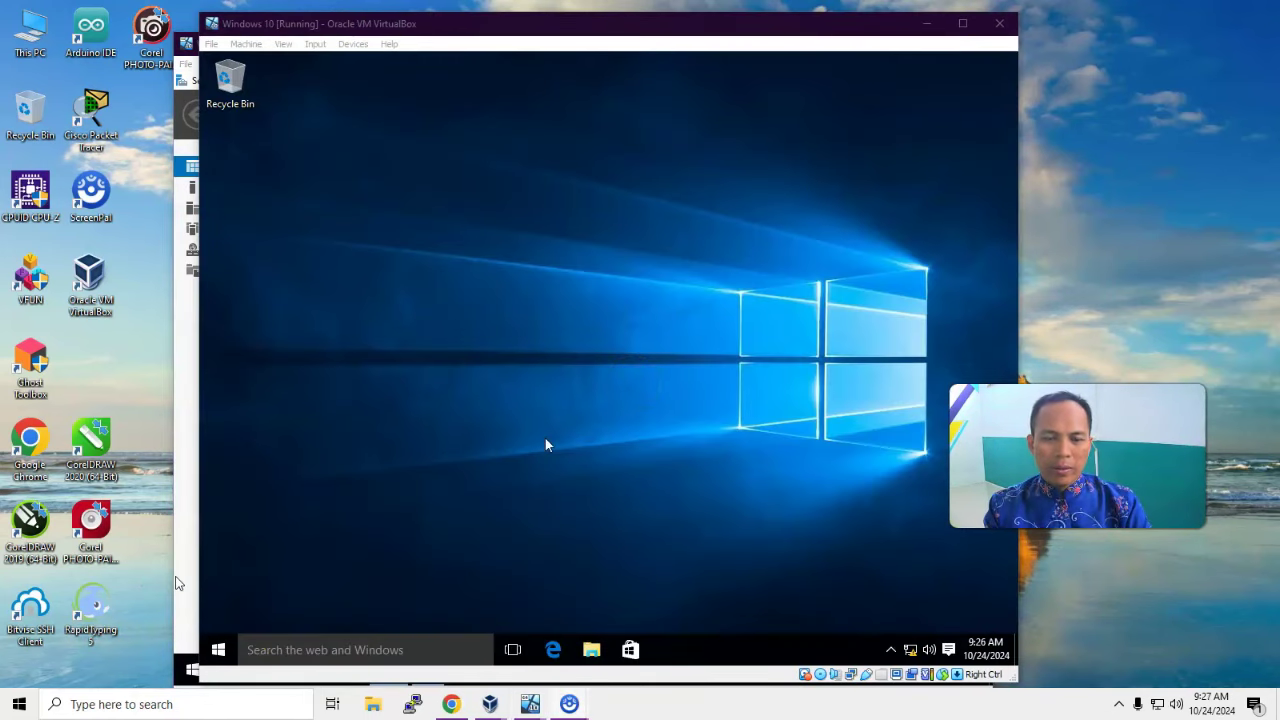
# Step: Open File Explorer on the Windows 10 client, widening its folder pane and repositioning the window
pyautogui.click(569, 376)
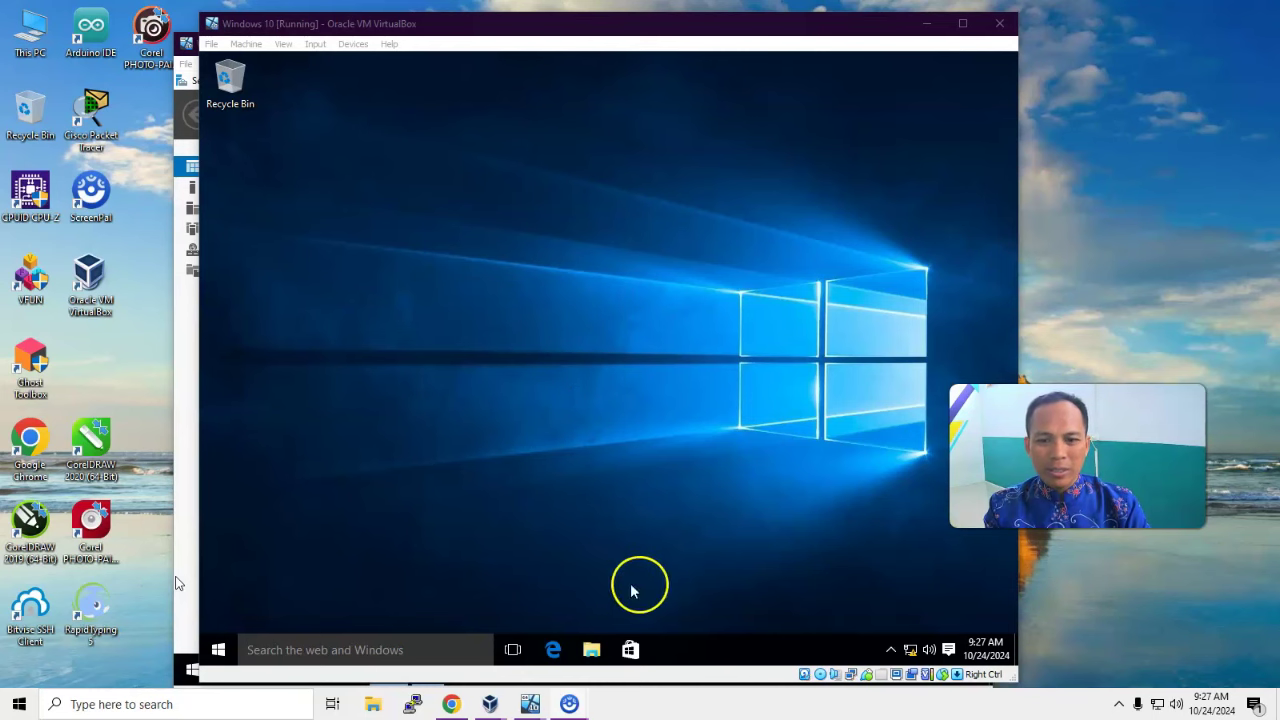
pyautogui.moveTo(381, 25); pyautogui.dragTo(550, 50)
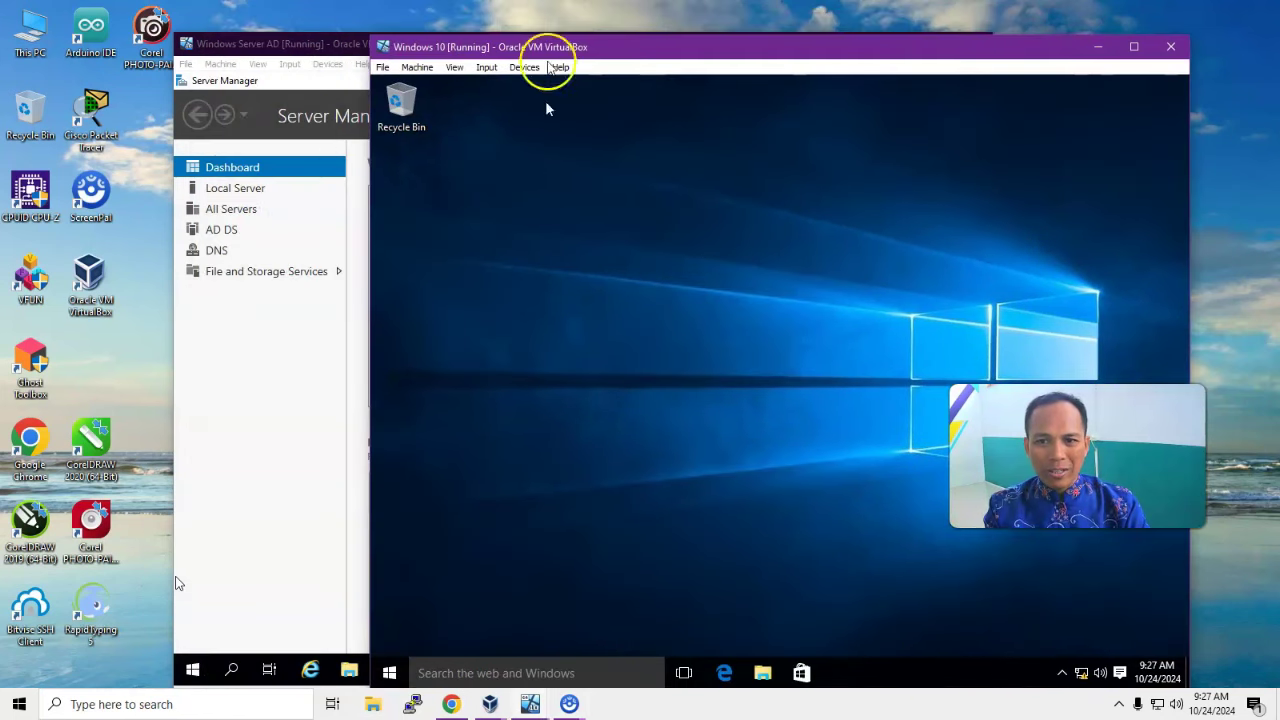
pyautogui.click(763, 672)
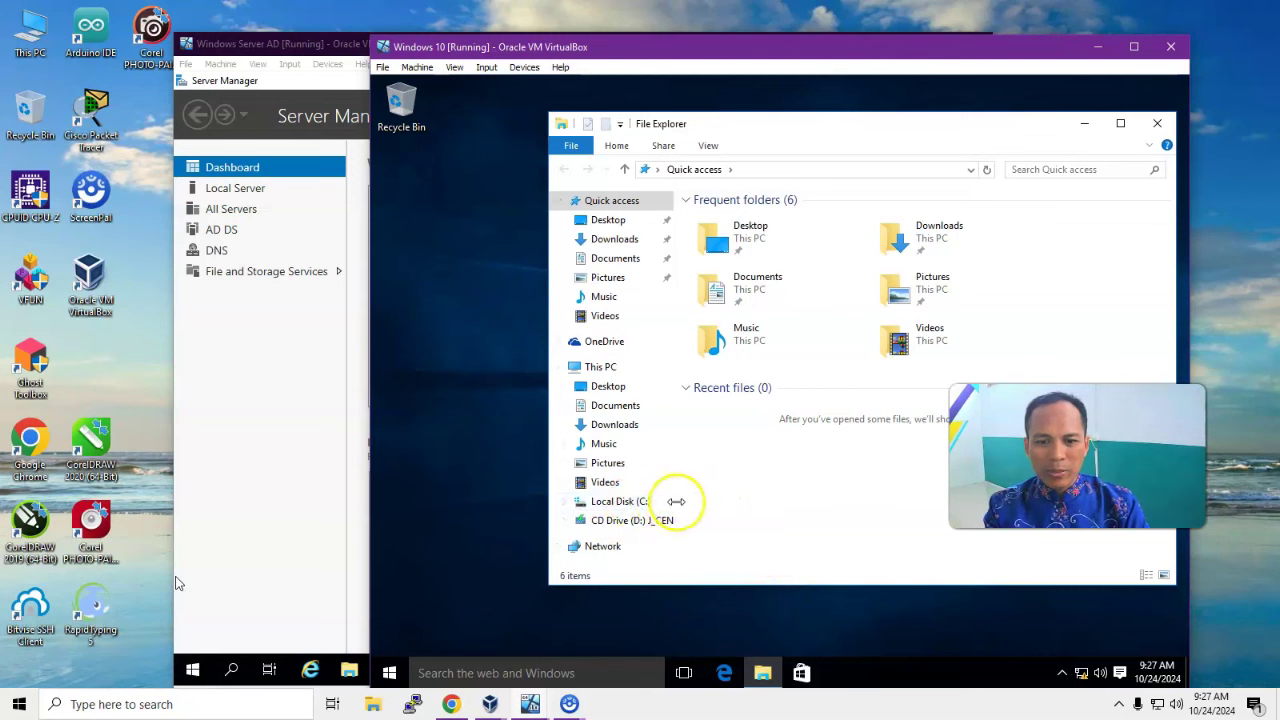
pyautogui.moveTo(676, 501); pyautogui.dragTo(742, 502)
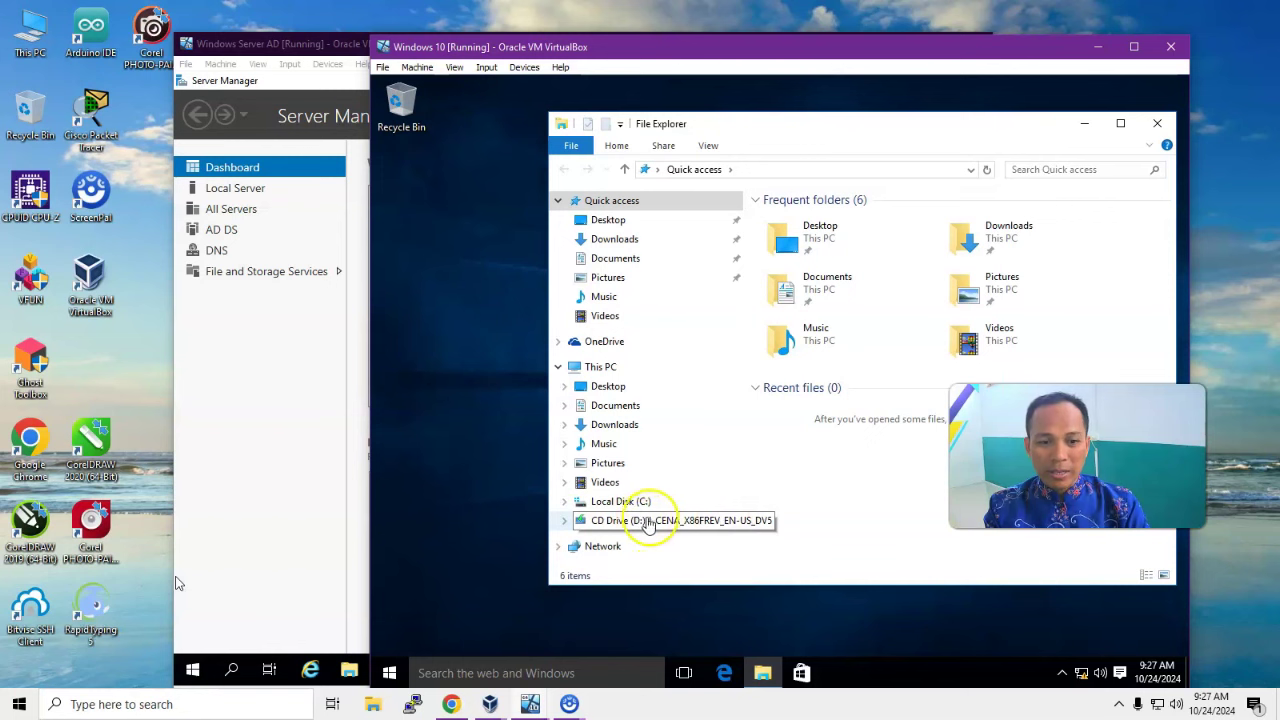
pyautogui.moveTo(870, 140); pyautogui.dragTo(752, 118)
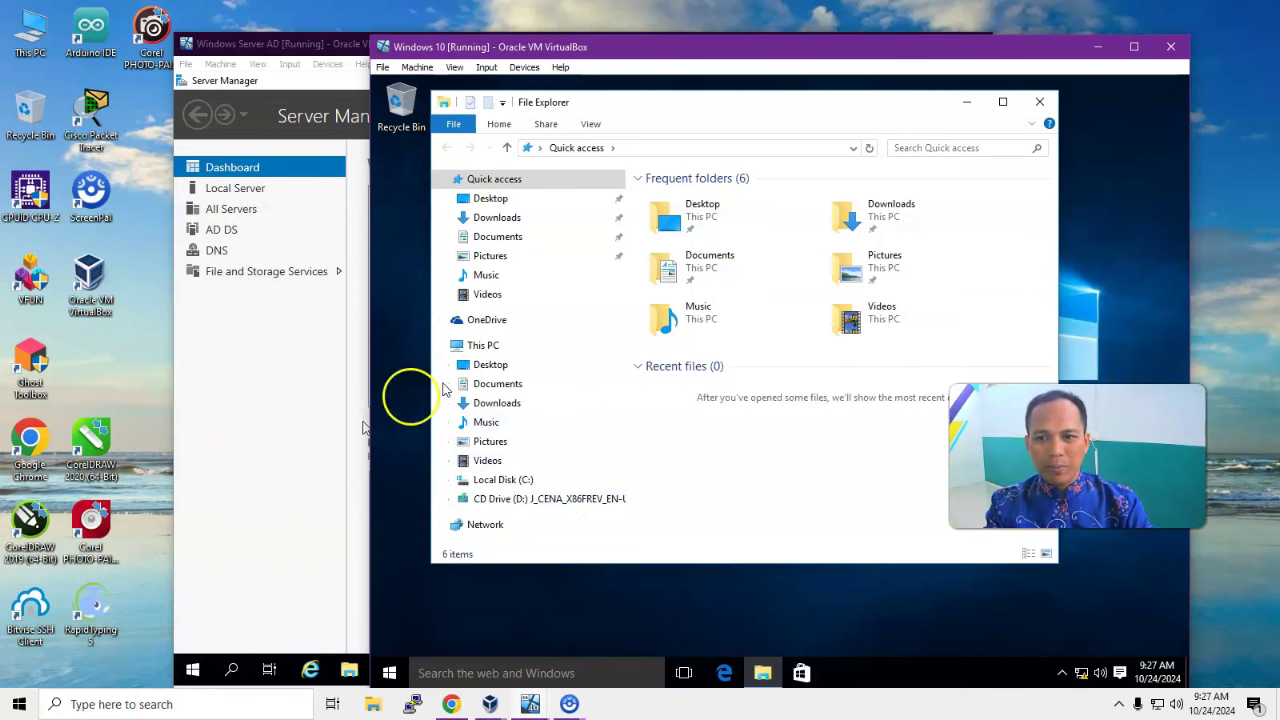
pyautogui.click(306, 43)
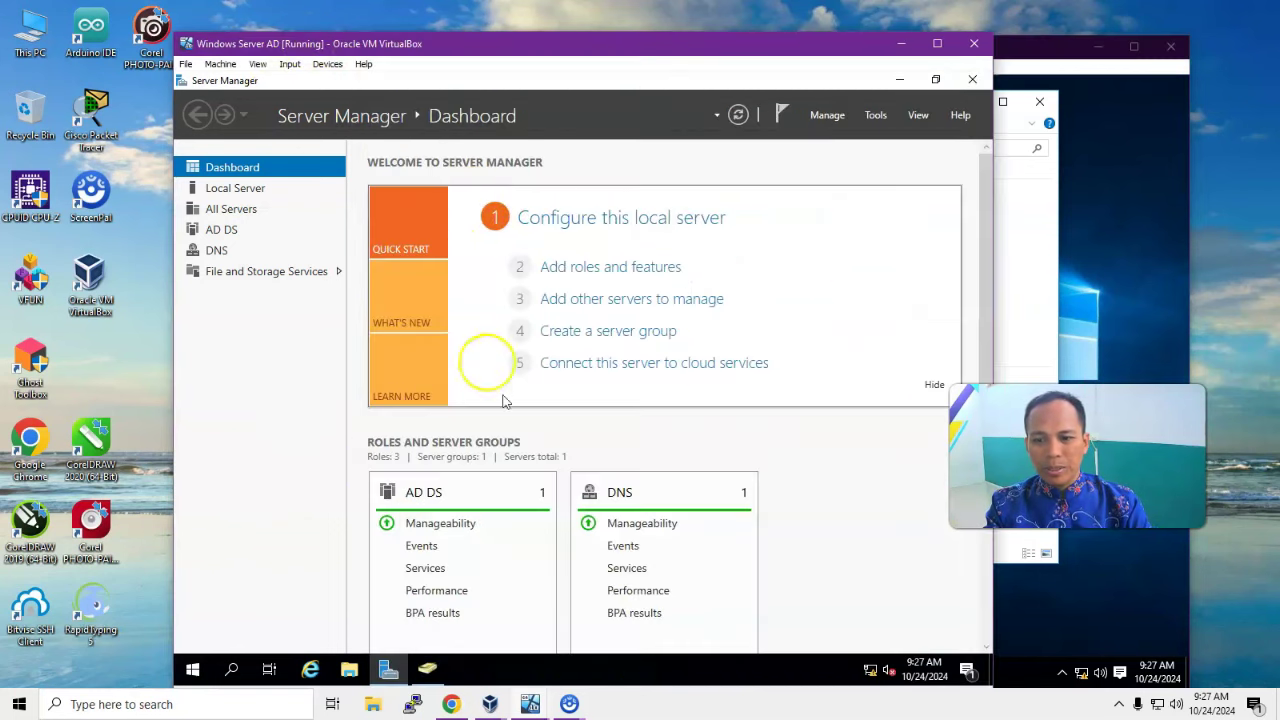
# Step: Create a new folder named DokumenUser on the server's Local Disk (C:)
pyautogui.click(349, 669)
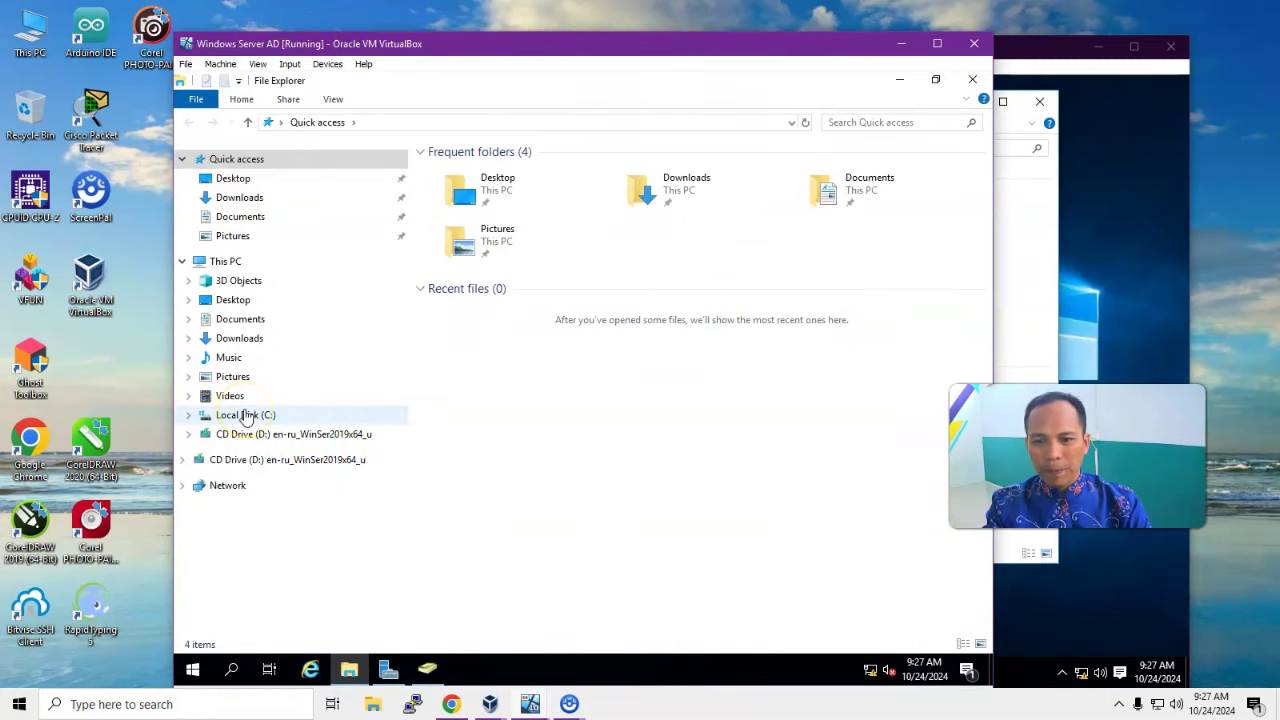
pyautogui.click(245, 319)
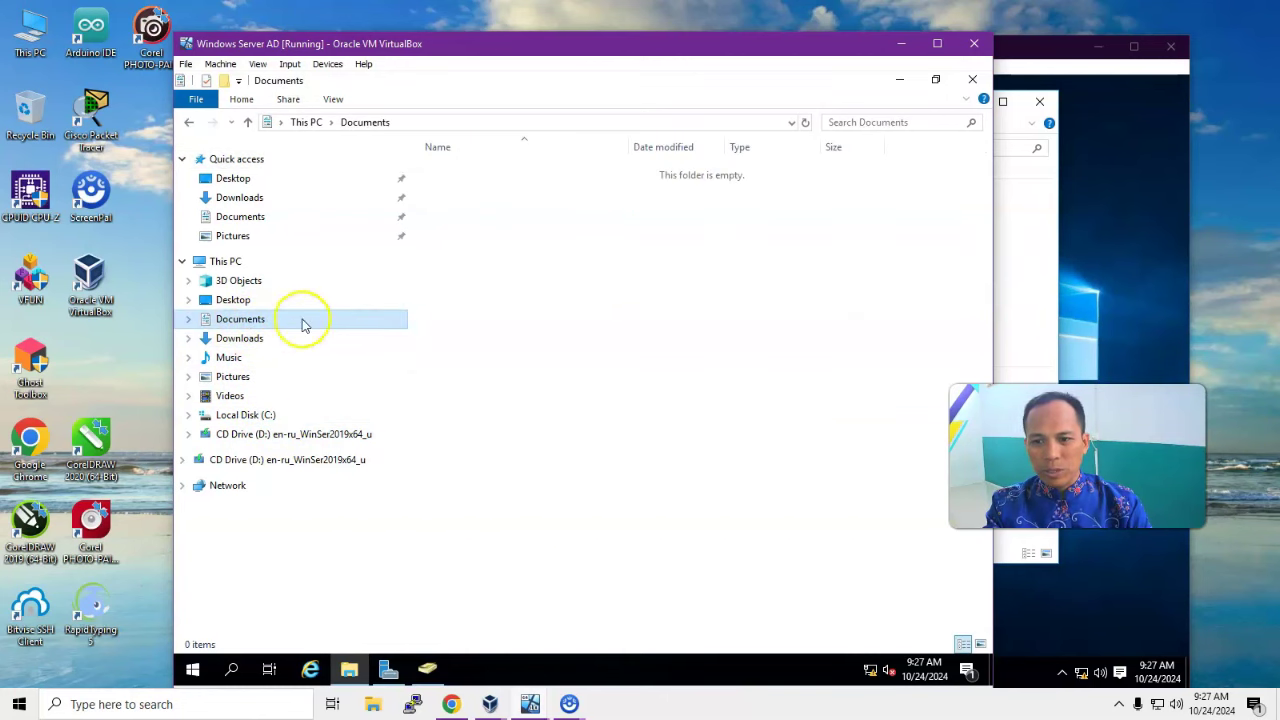
pyautogui.click(268, 418)
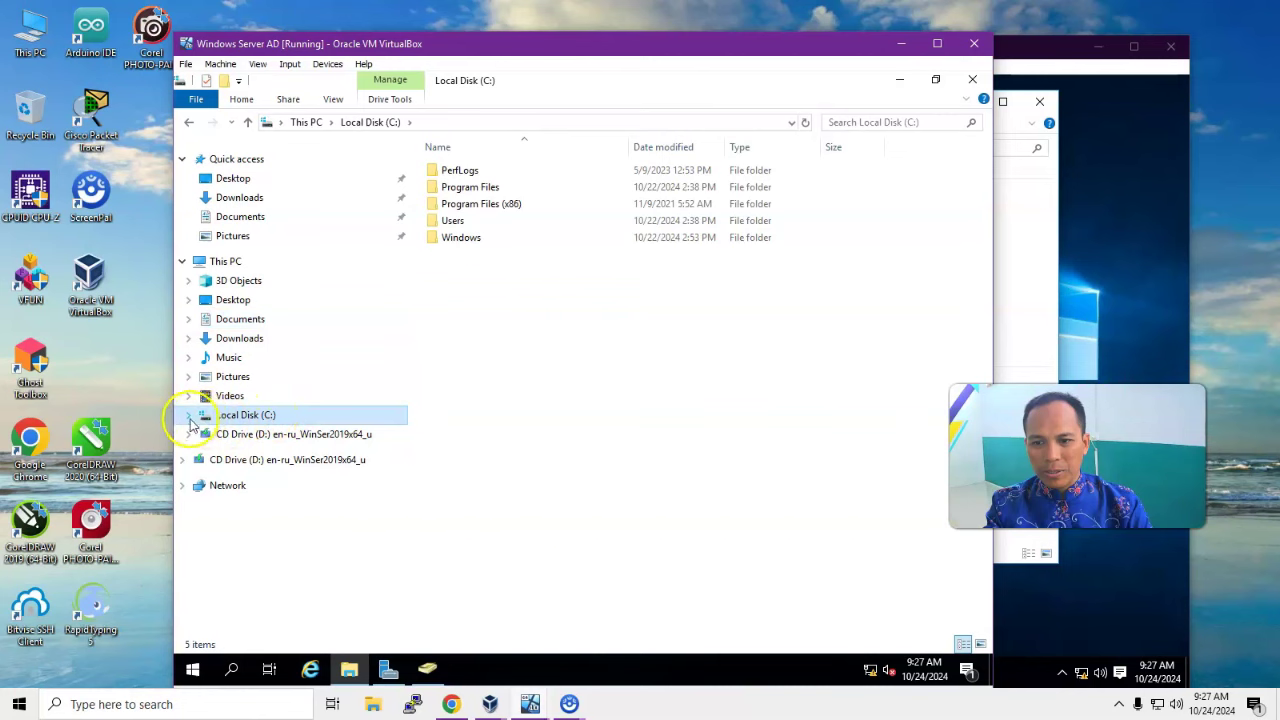
pyautogui.rightClick(503, 330)
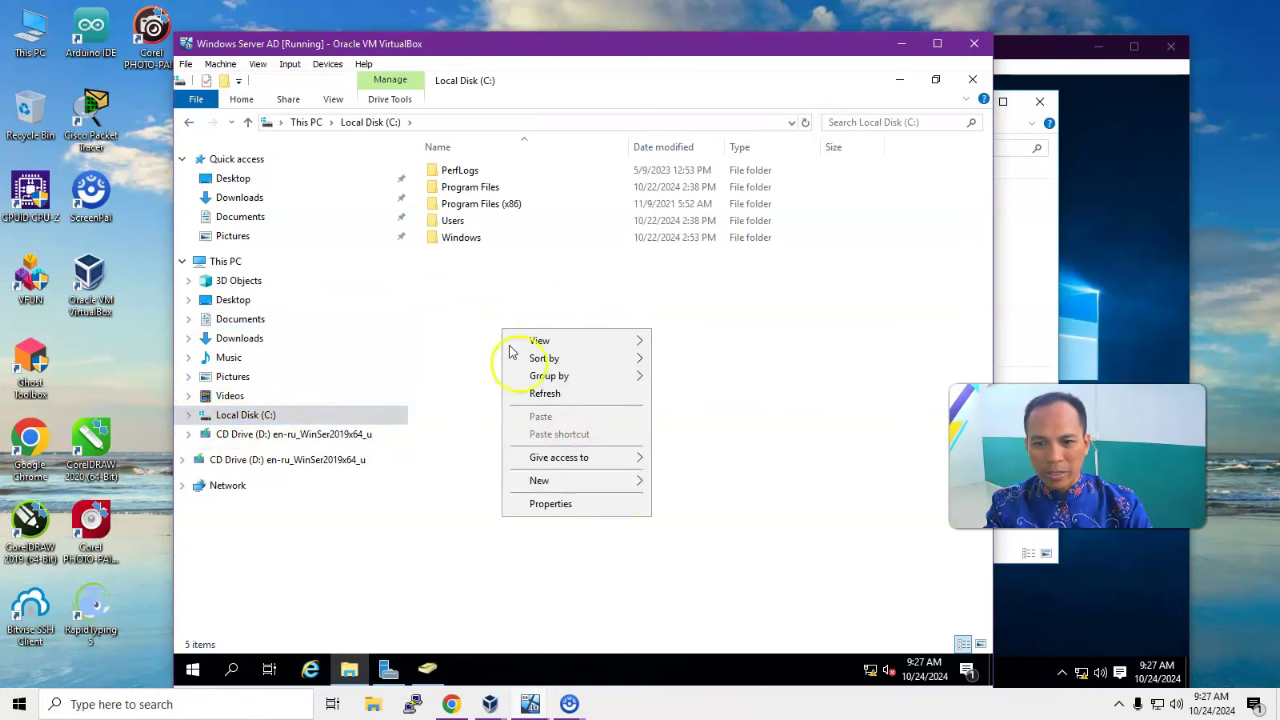
pyautogui.moveTo(625, 482)
pyautogui.click(727, 487)
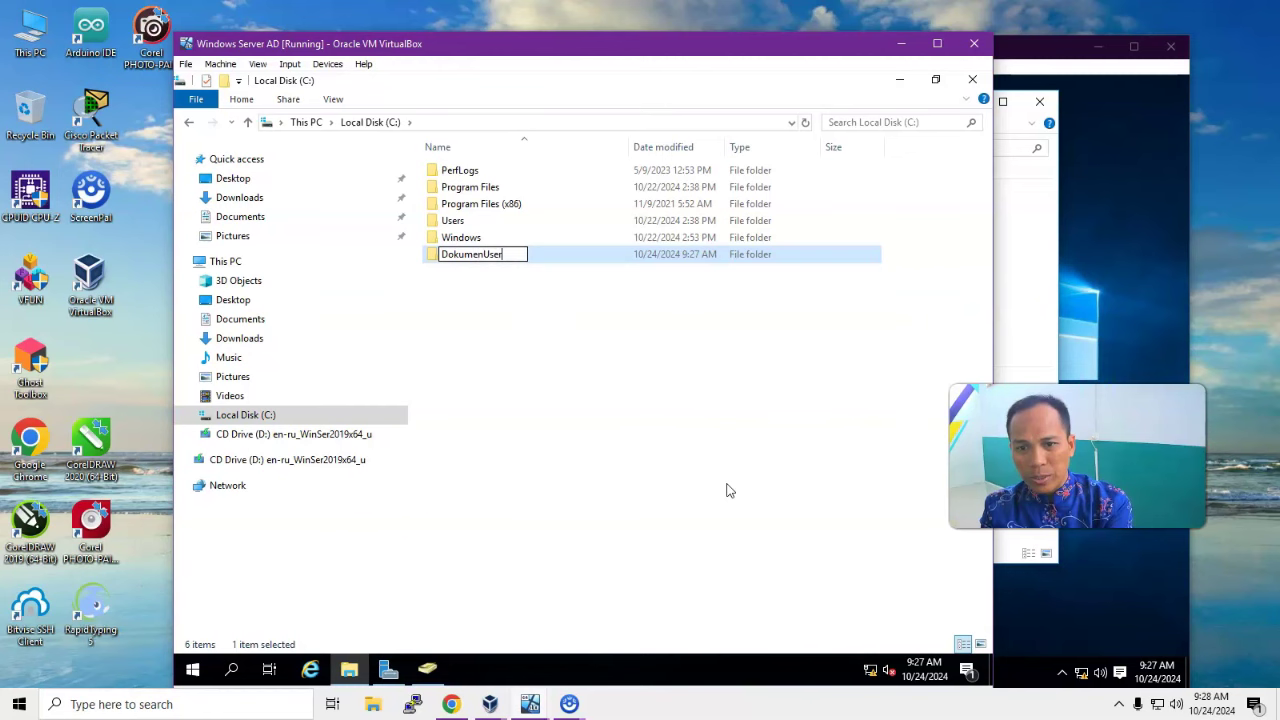
pyautogui.press('Return')
pyautogui.press('Return')
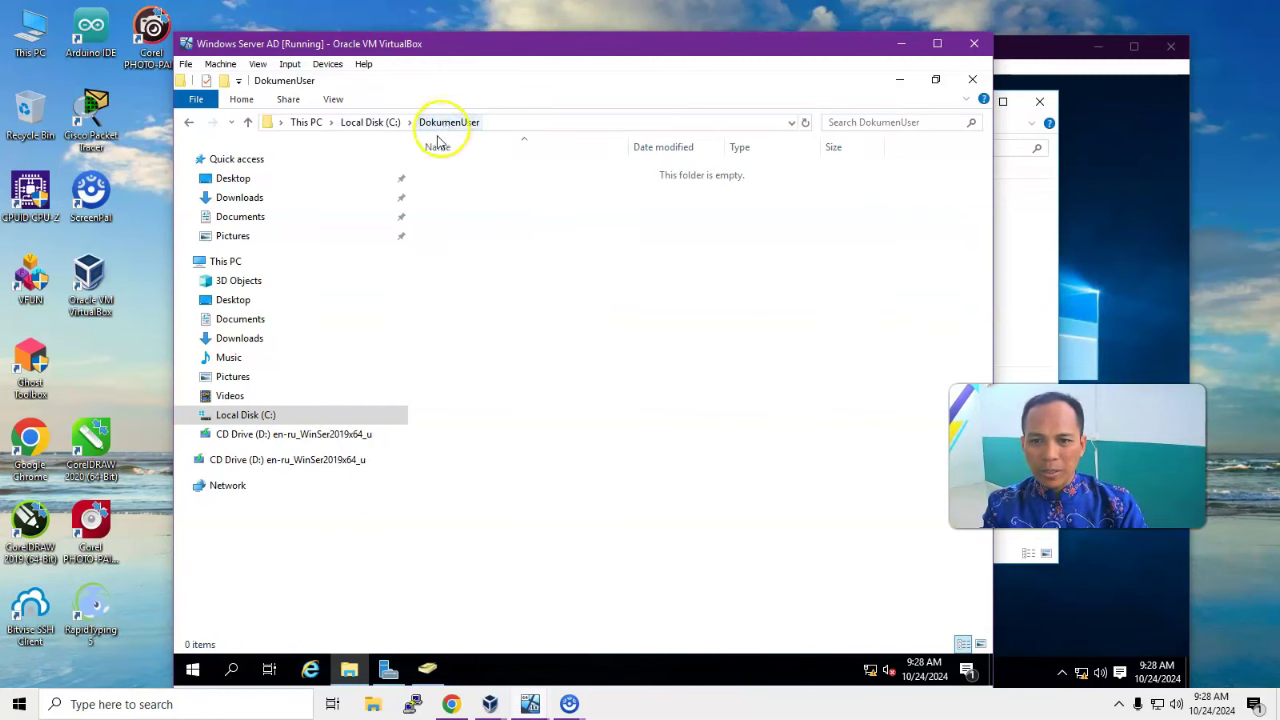
# Step: Inside DokumenUser, create a folder named Nawwaf and bring up its context menu
pyautogui.rightClick(481, 205)
pyautogui.moveTo(585, 404)
pyautogui.click(702, 405)
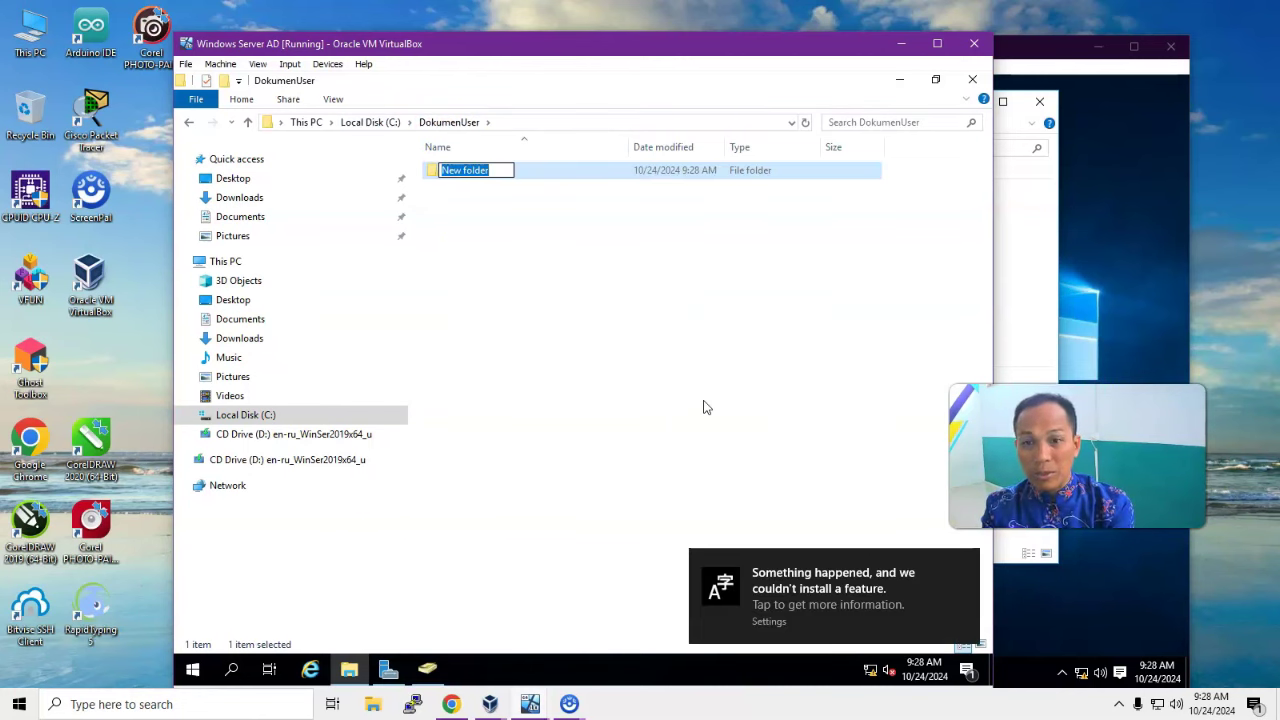
pyautogui.write('Nawwaf')
pyautogui.press('Return')
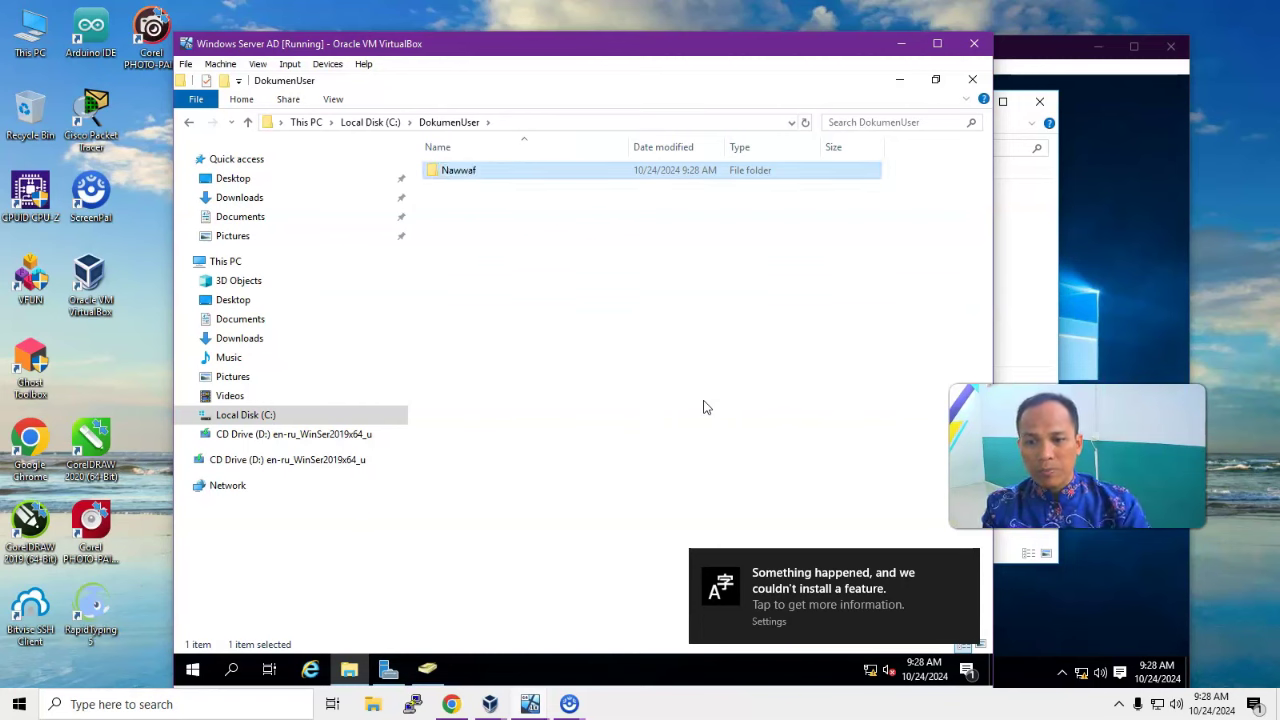
pyautogui.click(483, 224)
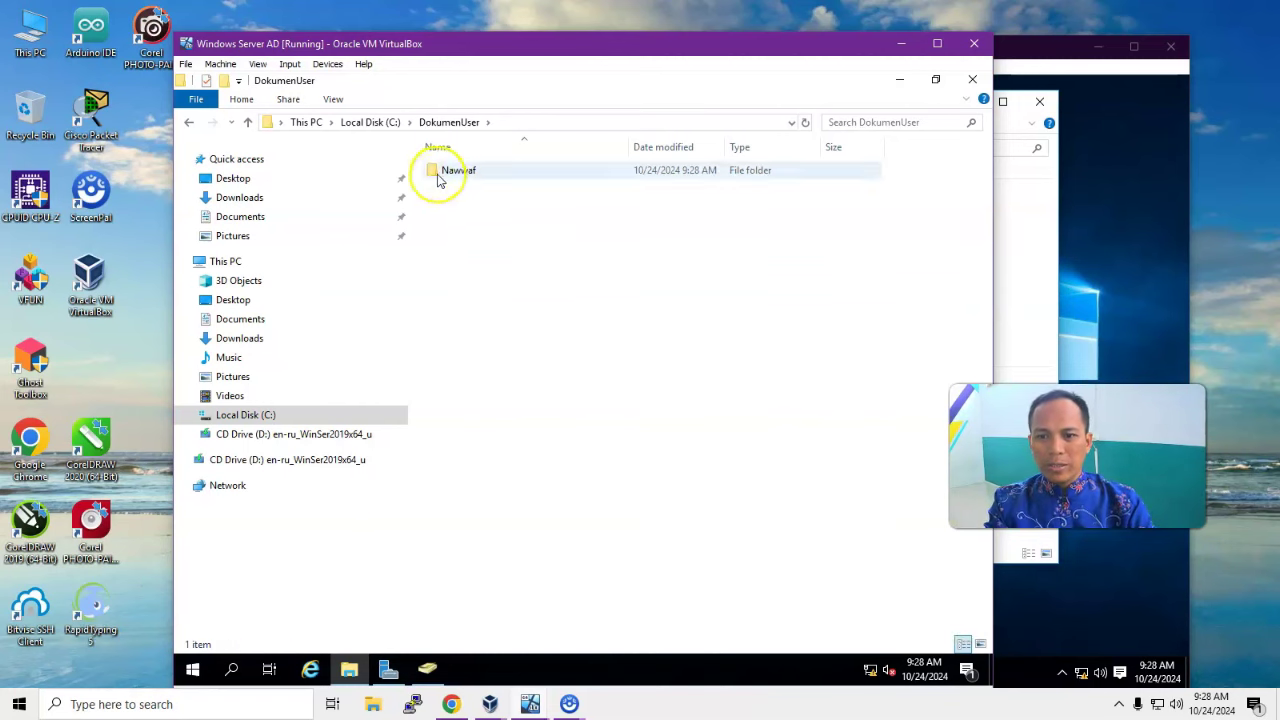
pyautogui.rightClick(438, 180)
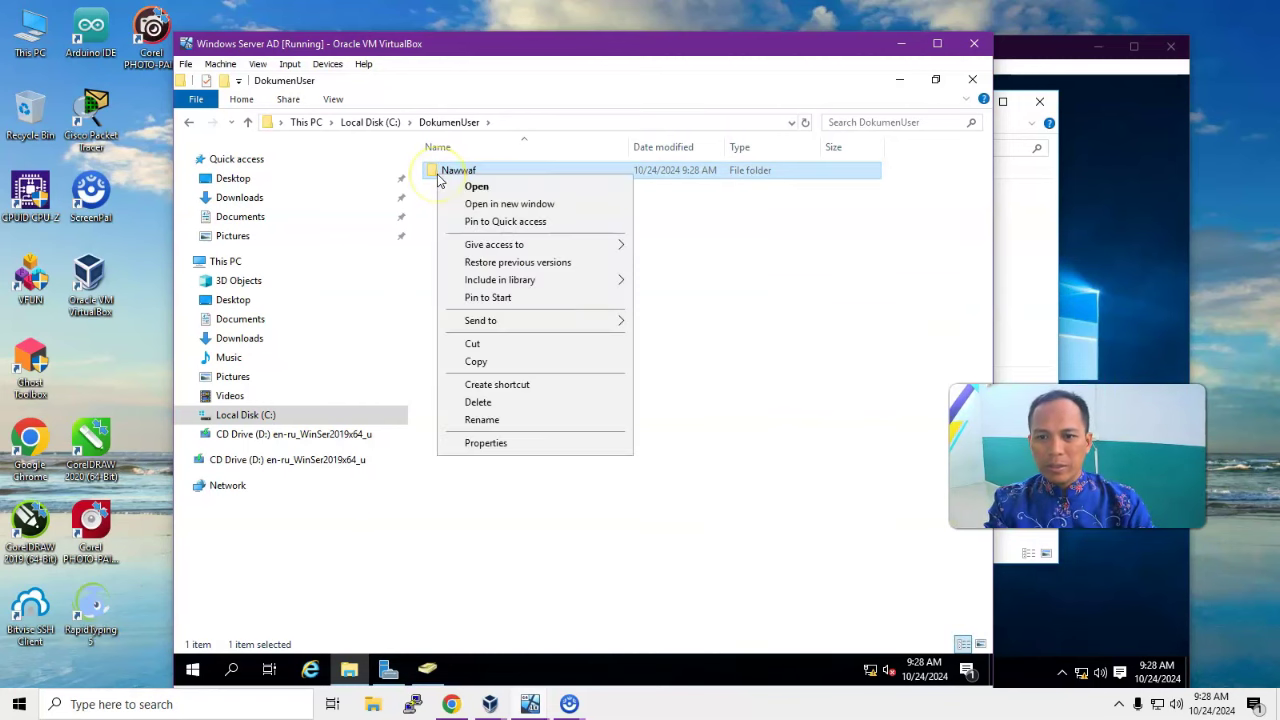
# Step: Open the Nawwaf folder's Sharing properties and choose Find people to share with
pyautogui.click(529, 444)
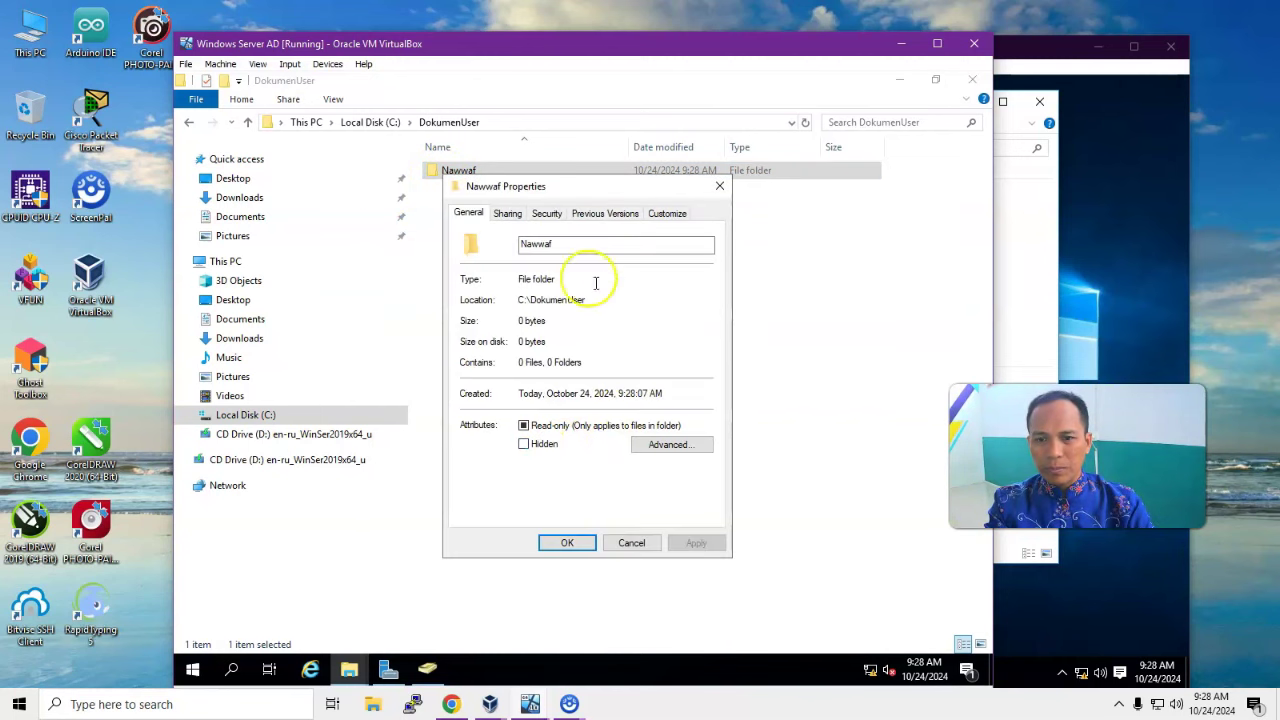
pyautogui.click(507, 215)
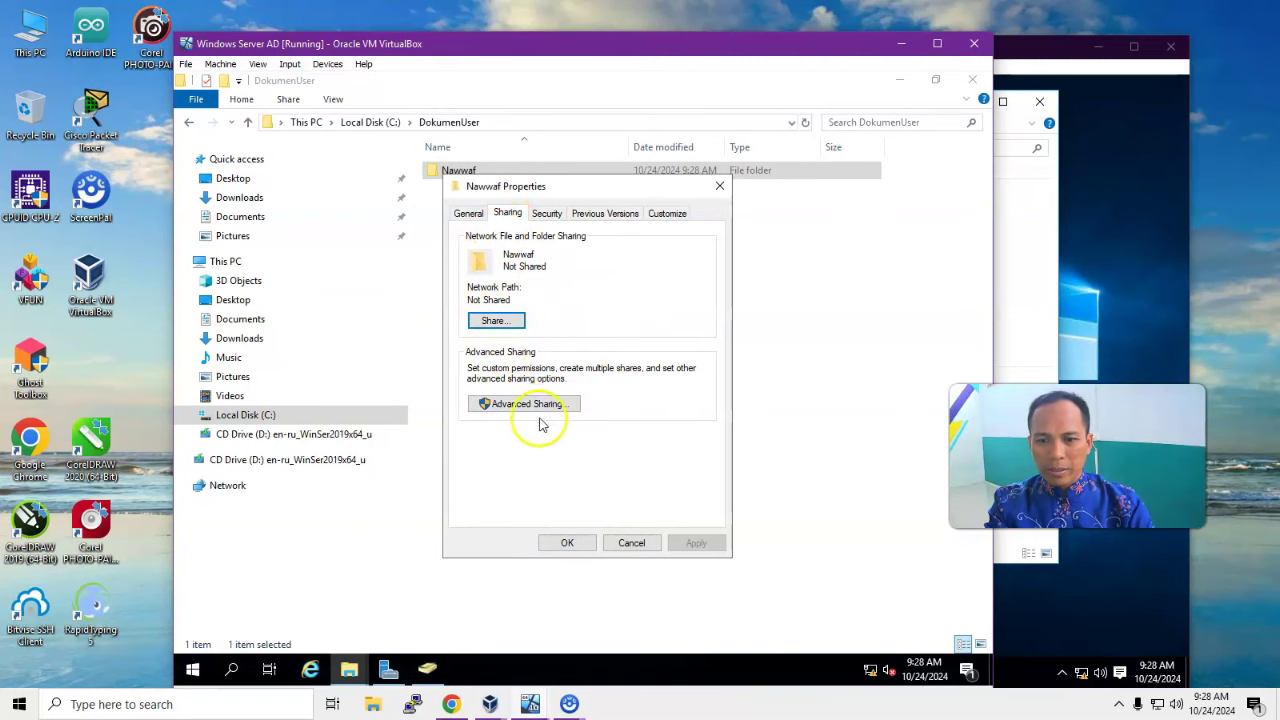
pyautogui.click(497, 321)
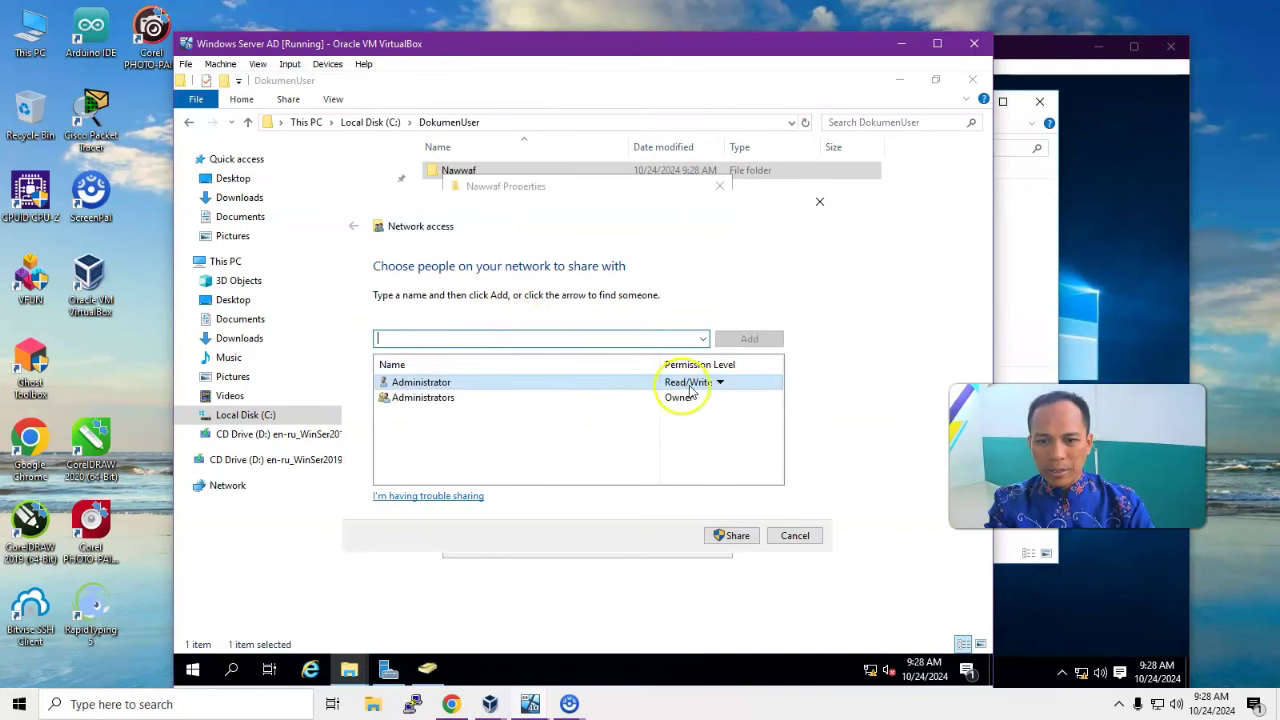
pyautogui.click(702, 339)
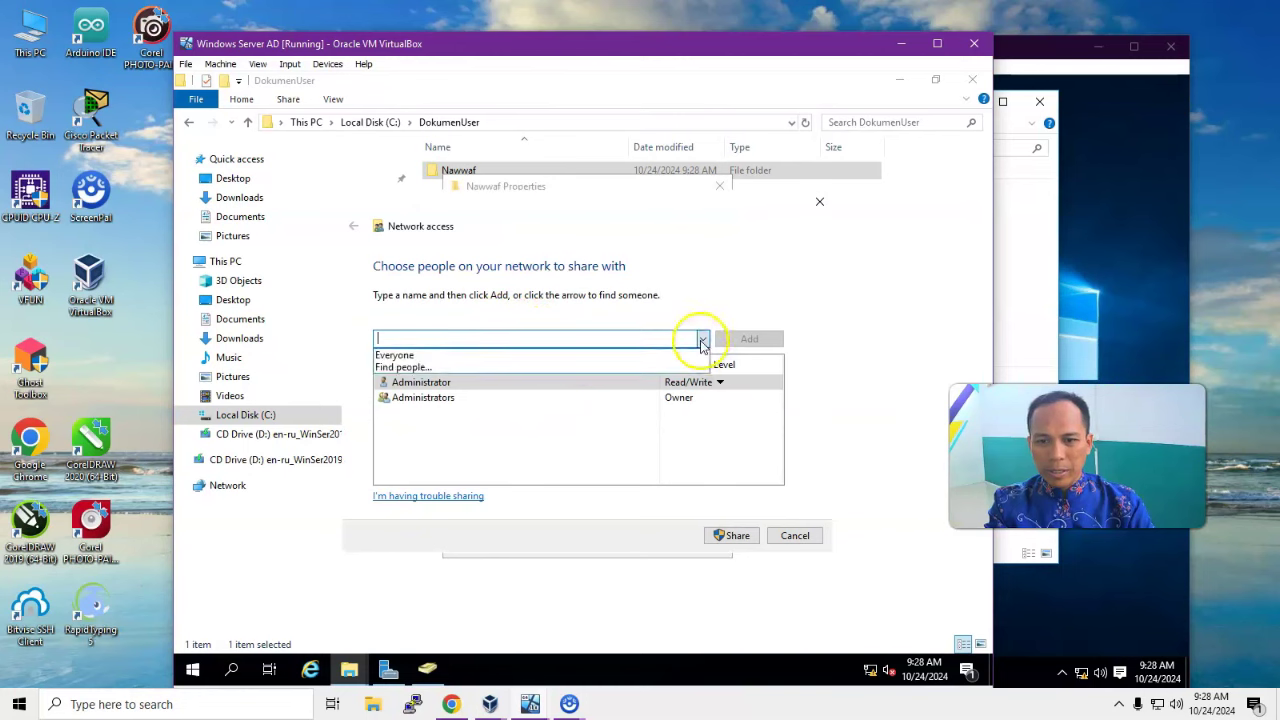
pyautogui.click(455, 367)
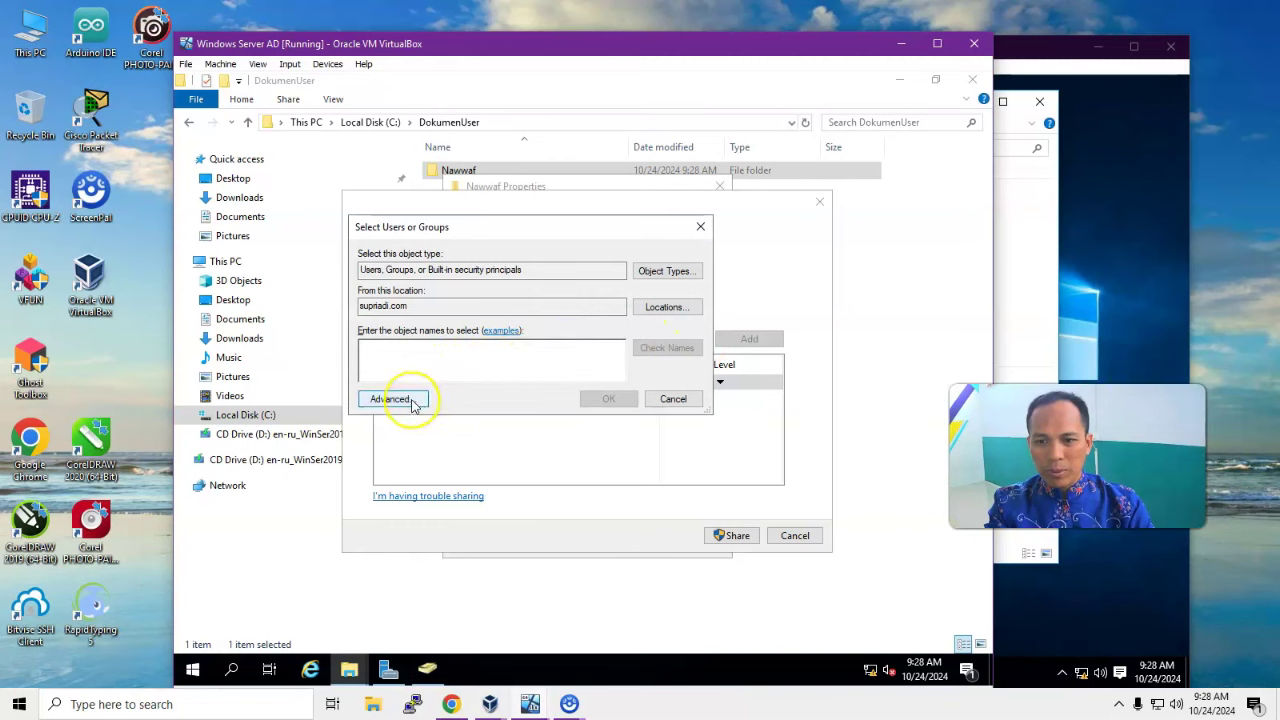
# Step: Find the domain user through Advanced search with Find Now, and add them to the share list
pyautogui.click(390, 399)
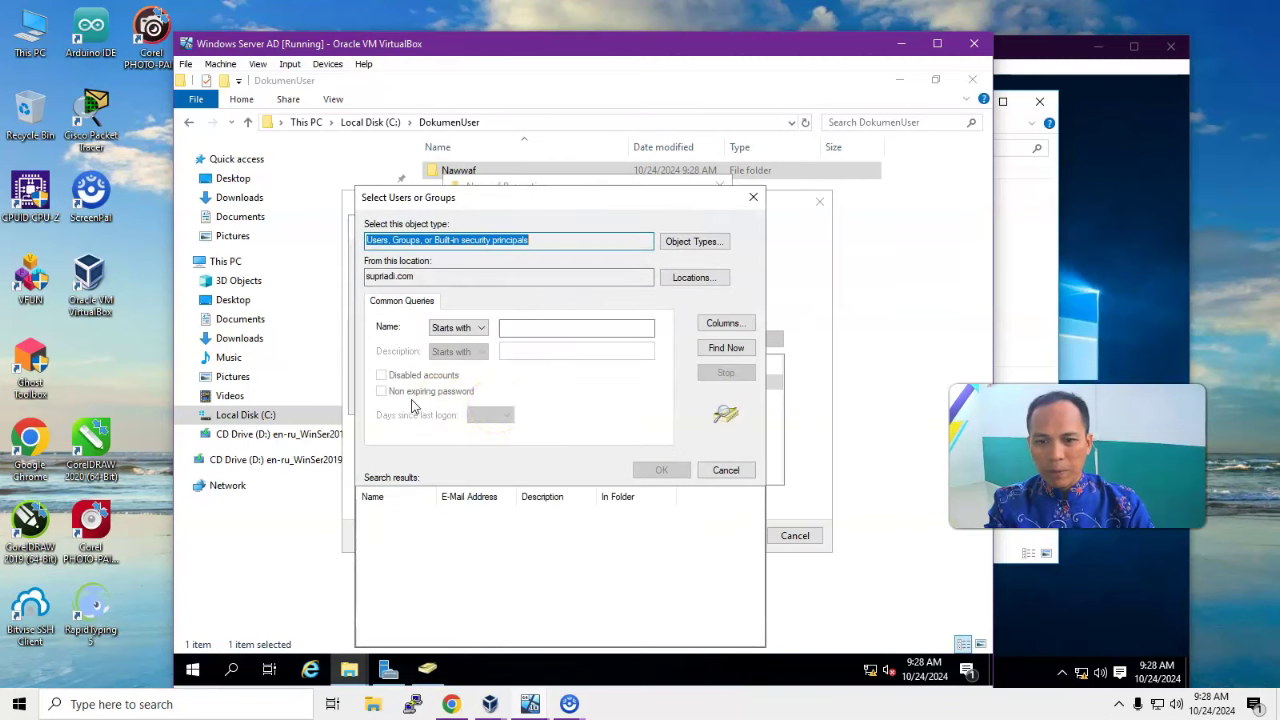
pyautogui.click(722, 349)
pyautogui.click(648, 515)
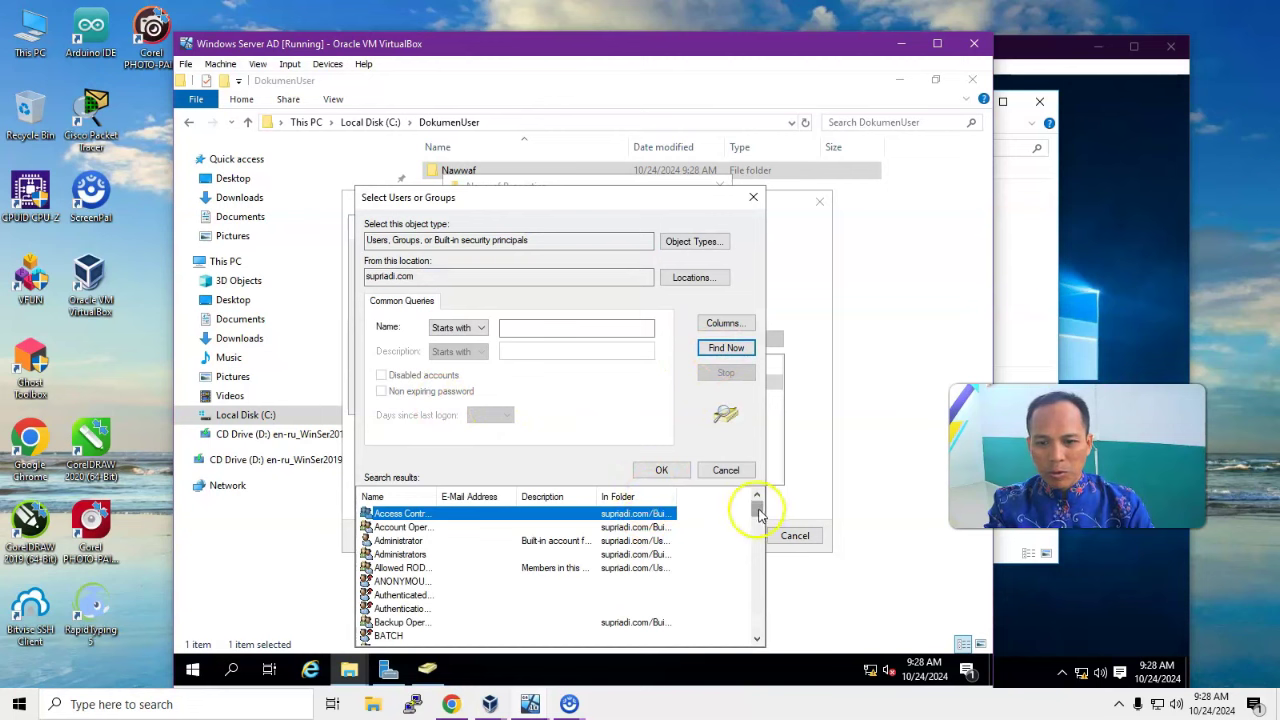
pyautogui.press('n')
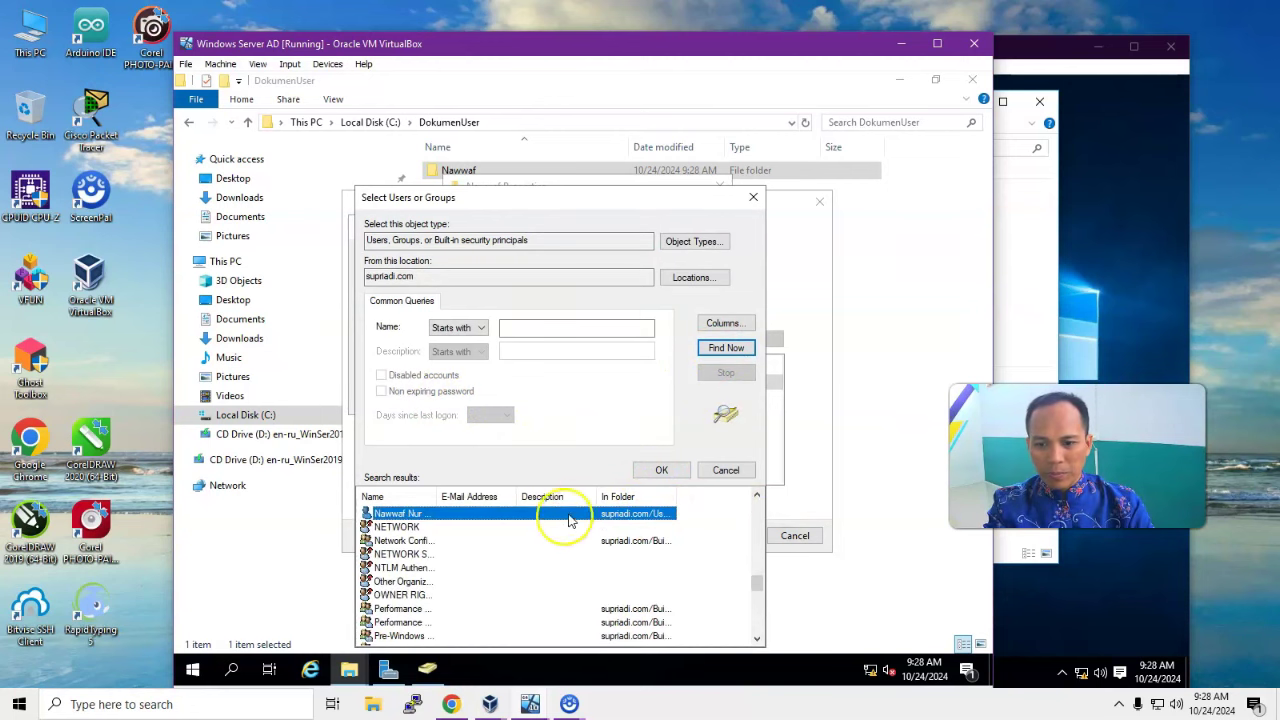
pyautogui.doubleClick(440, 496)
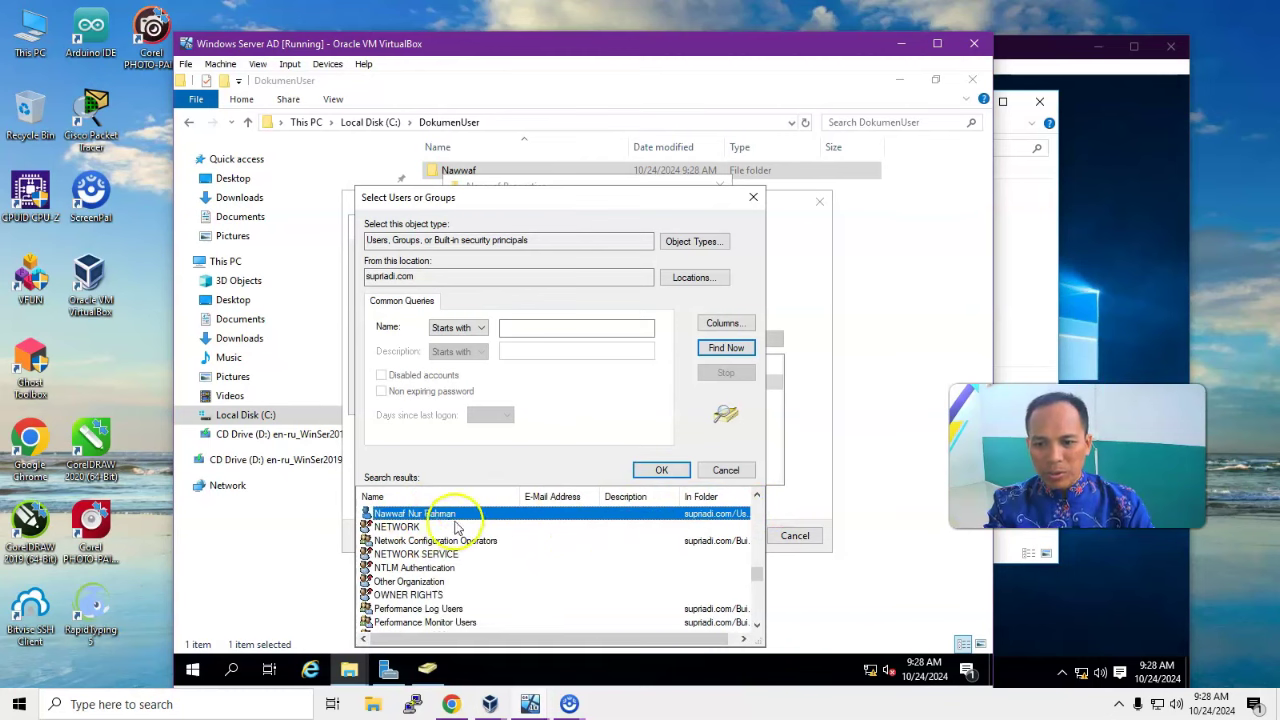
pyautogui.click(650, 473)
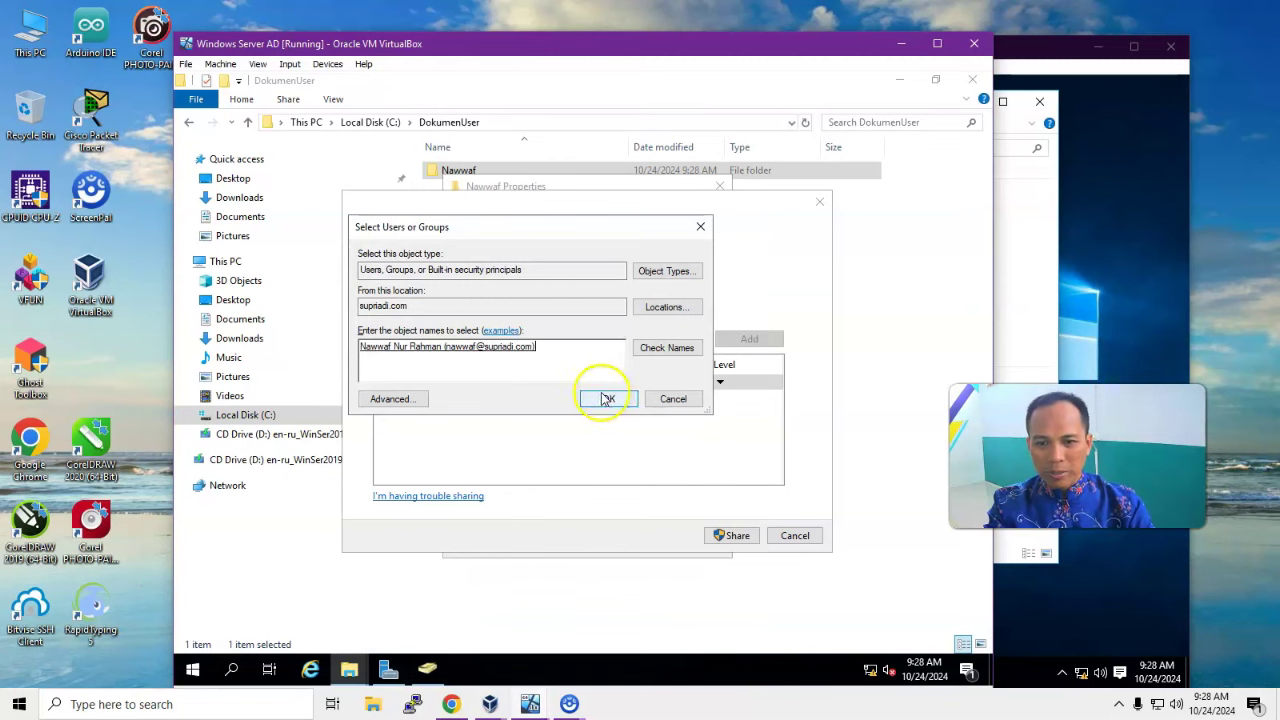
pyautogui.click(406, 401)
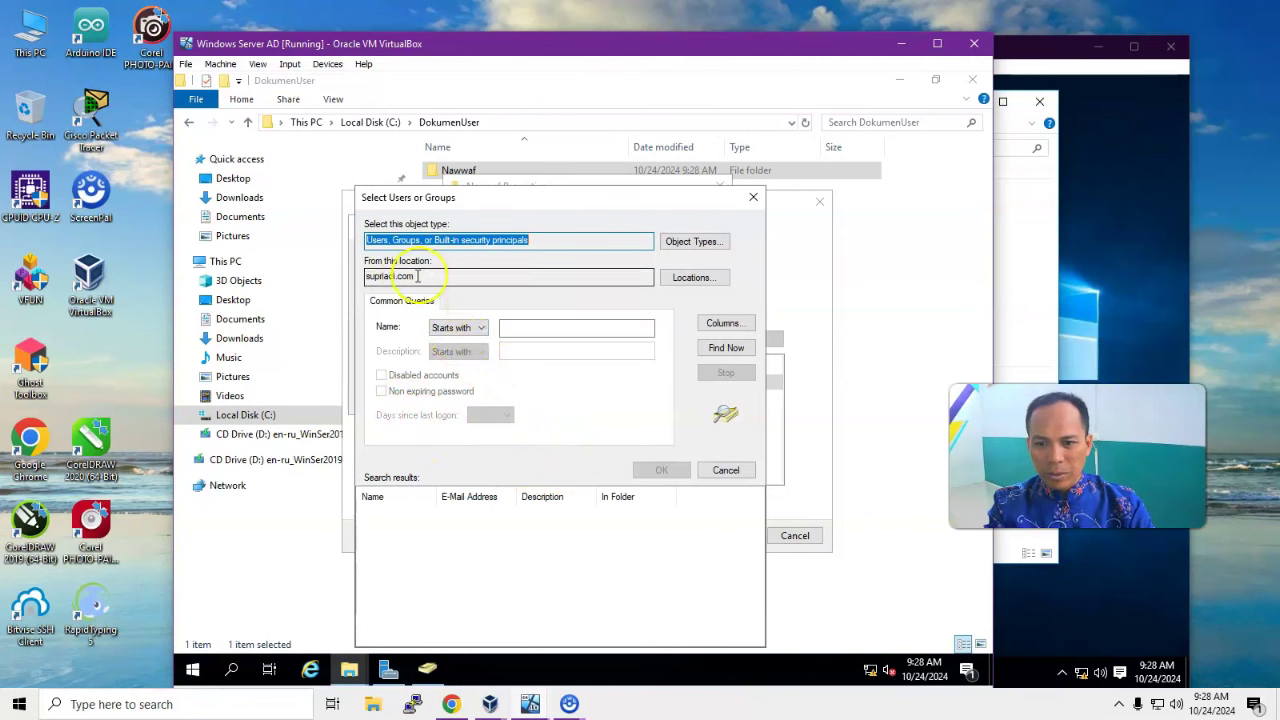
pyautogui.click(726, 471)
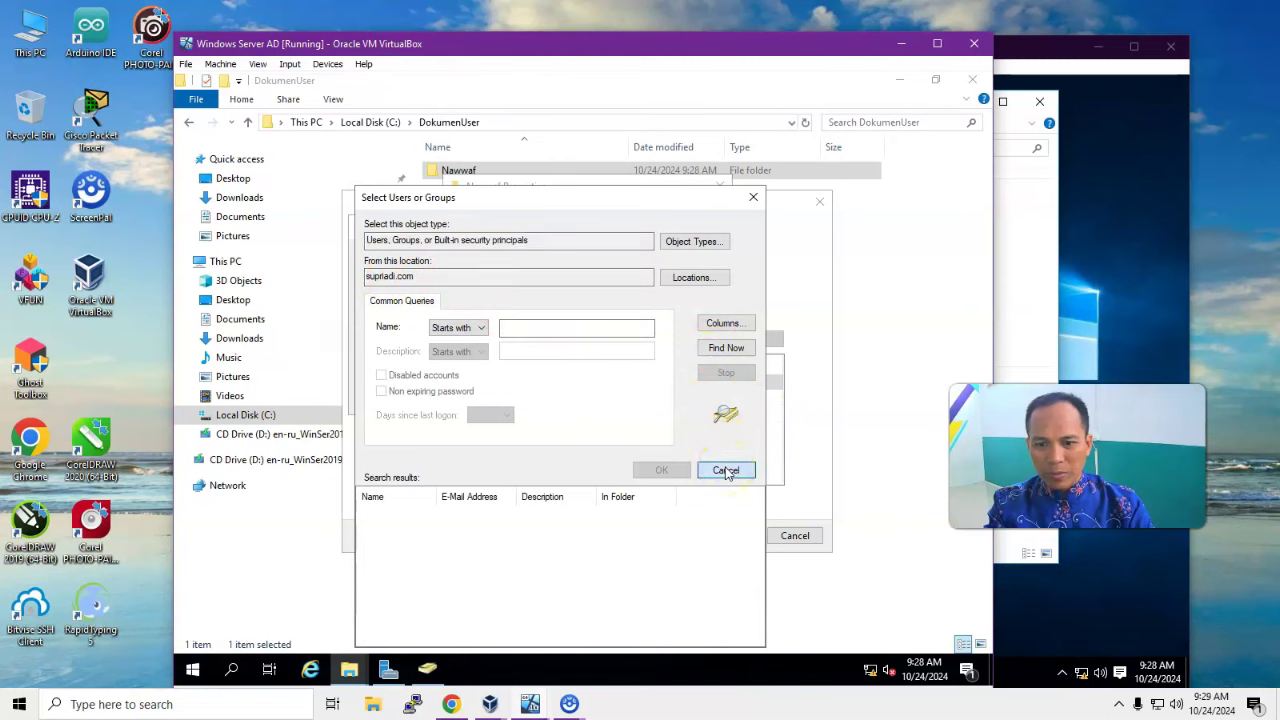
pyautogui.click(726, 471)
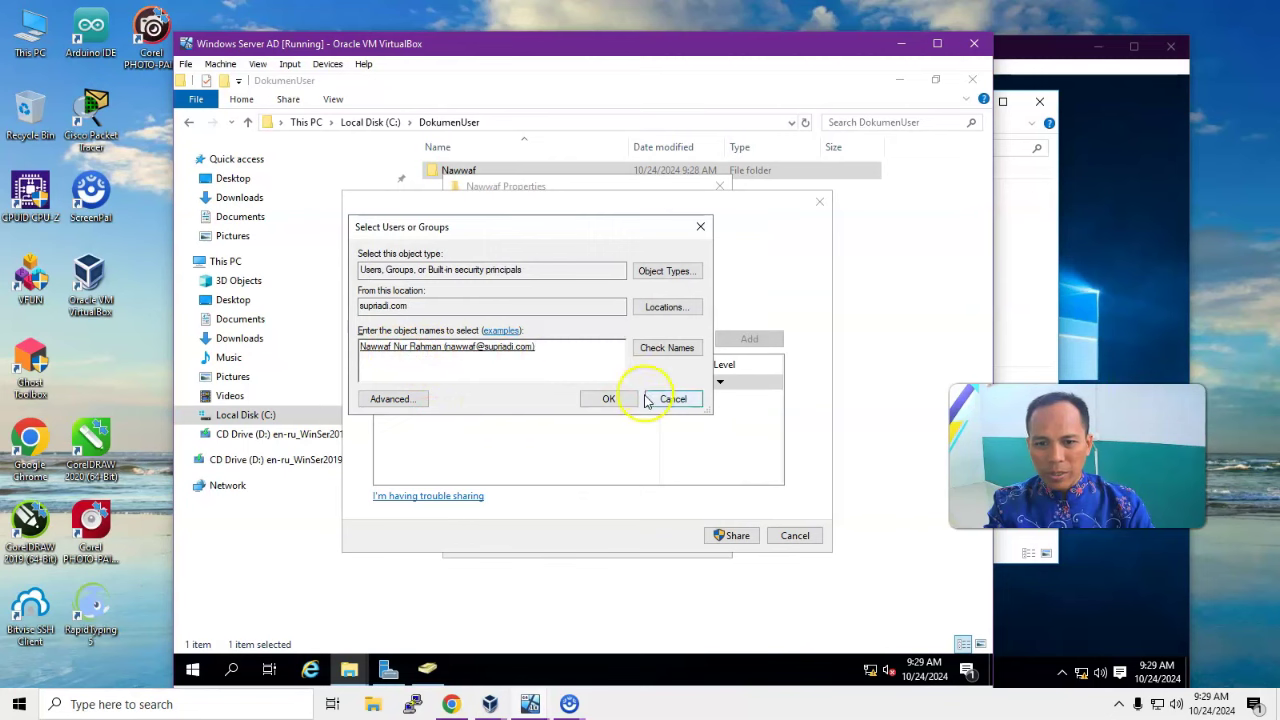
pyautogui.click(609, 399)
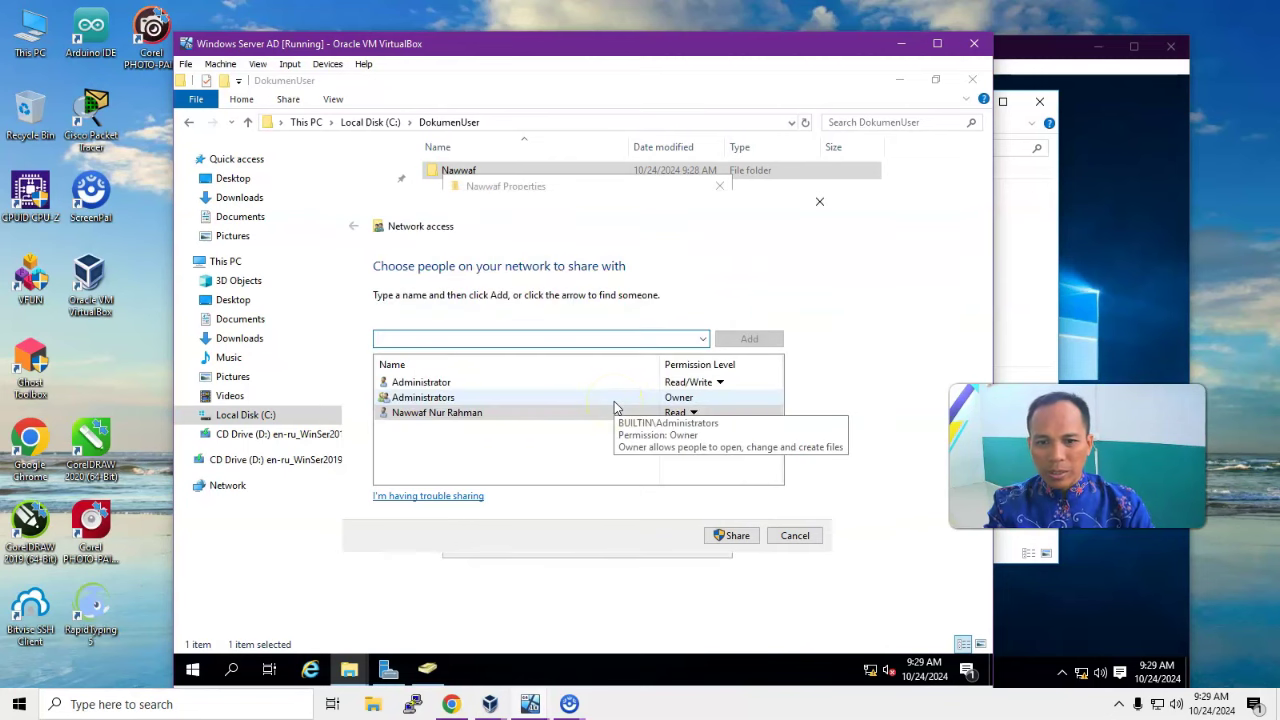
# Step: Give the domain user Read/Write permission, share the Nawwaf folder, and minimize the server window
pyautogui.click(490, 410)
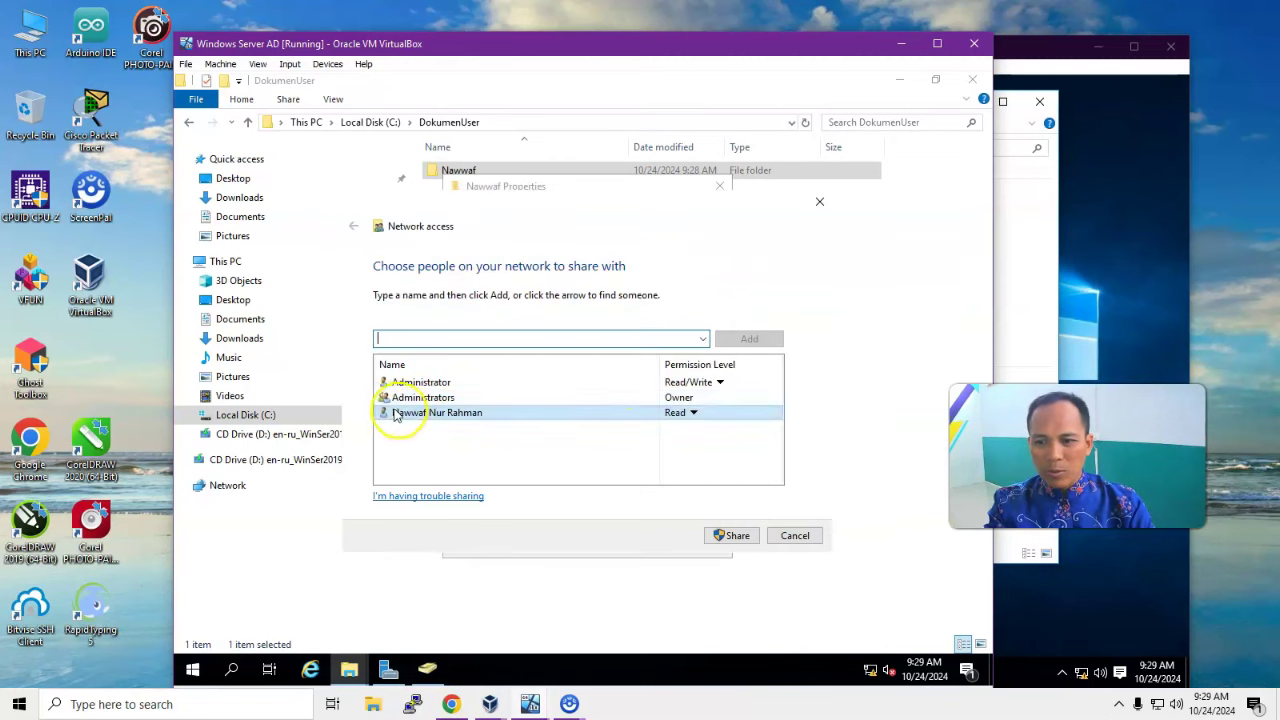
pyautogui.click(694, 414)
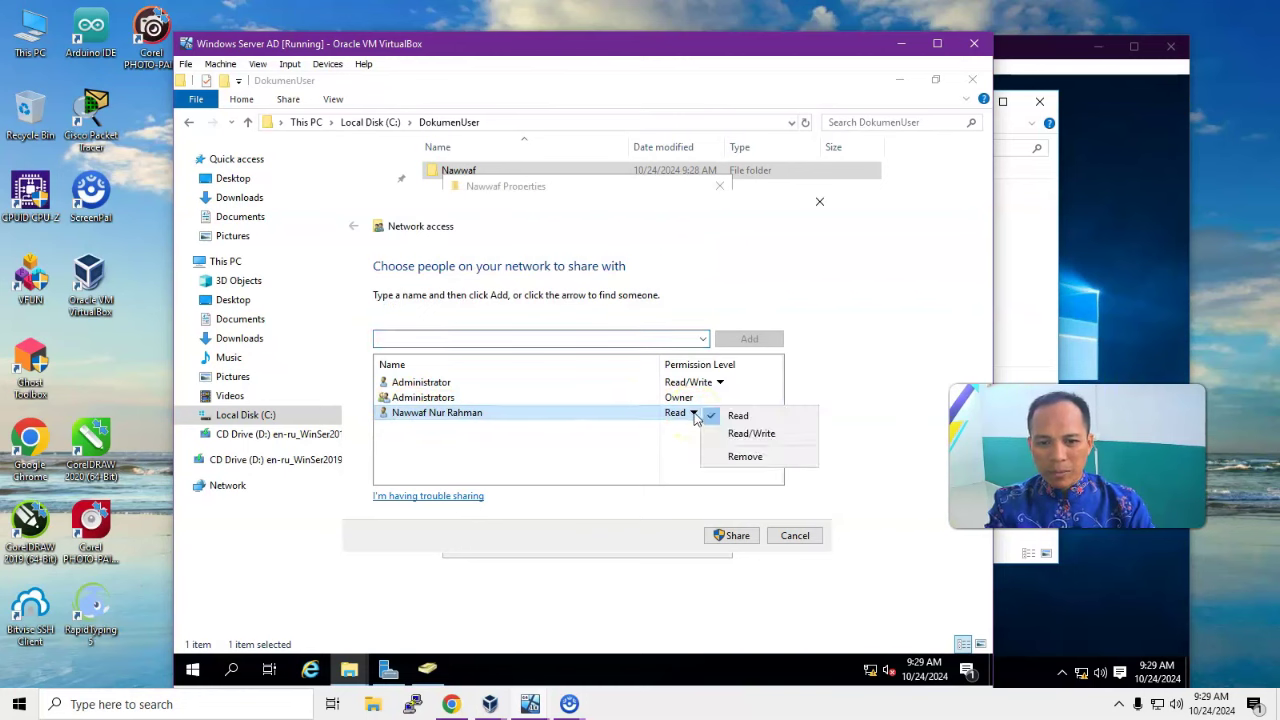
pyautogui.click(745, 434)
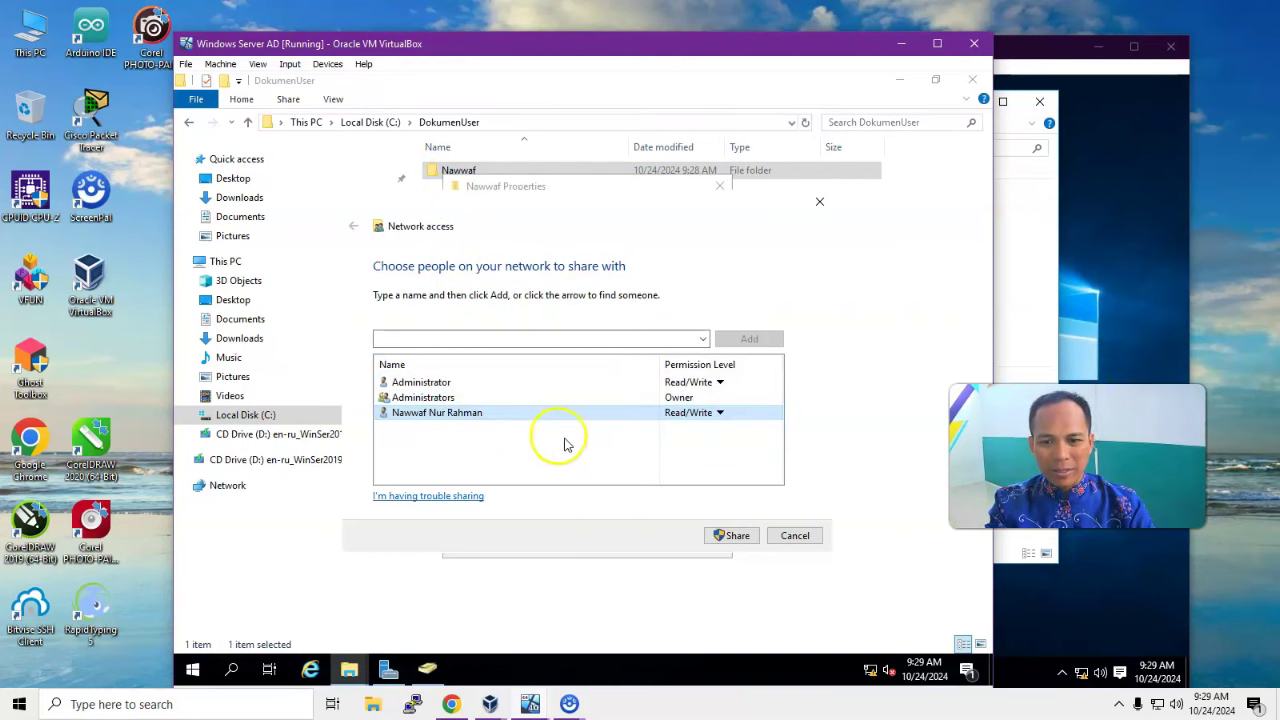
pyautogui.click(727, 535)
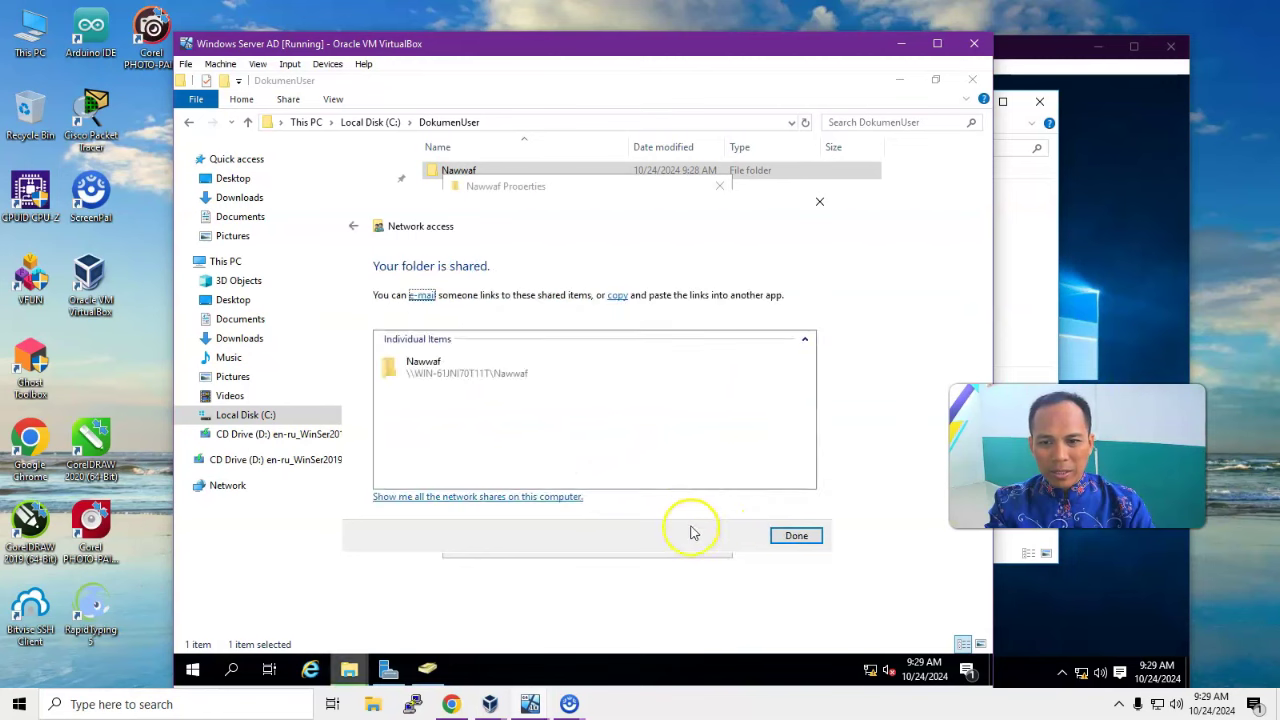
pyautogui.click(796, 536)
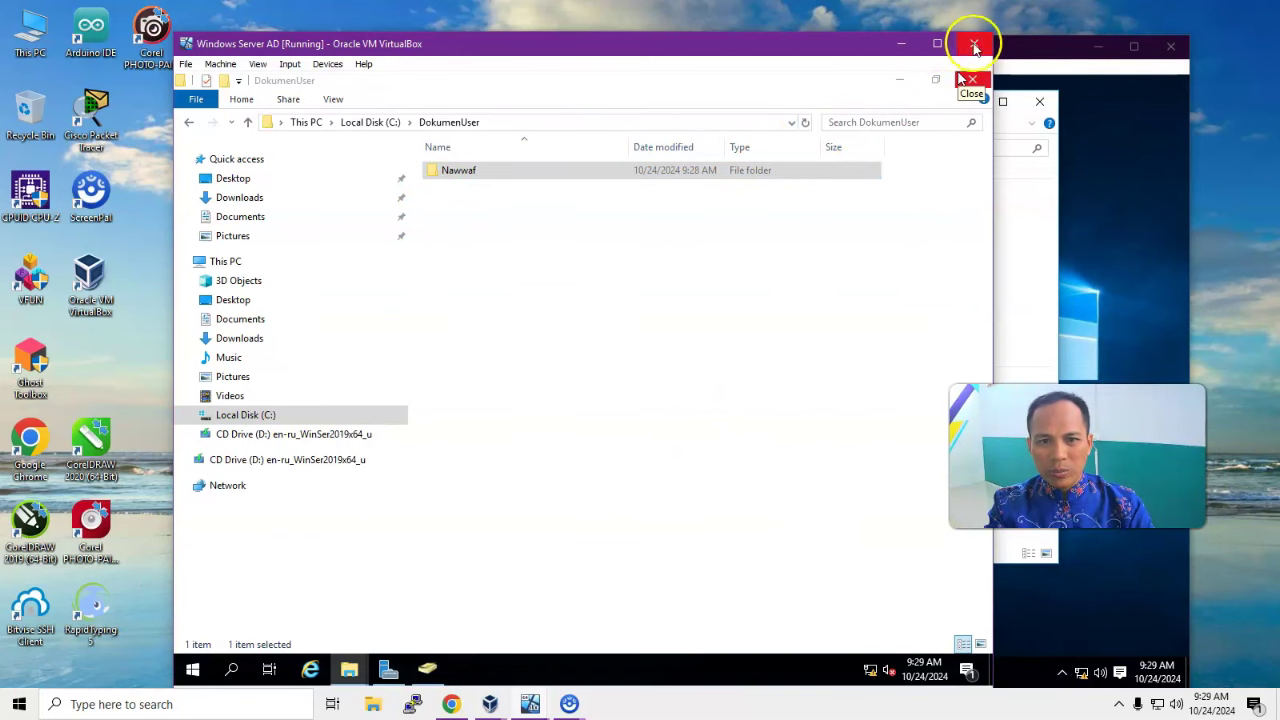
pyautogui.click(902, 44)
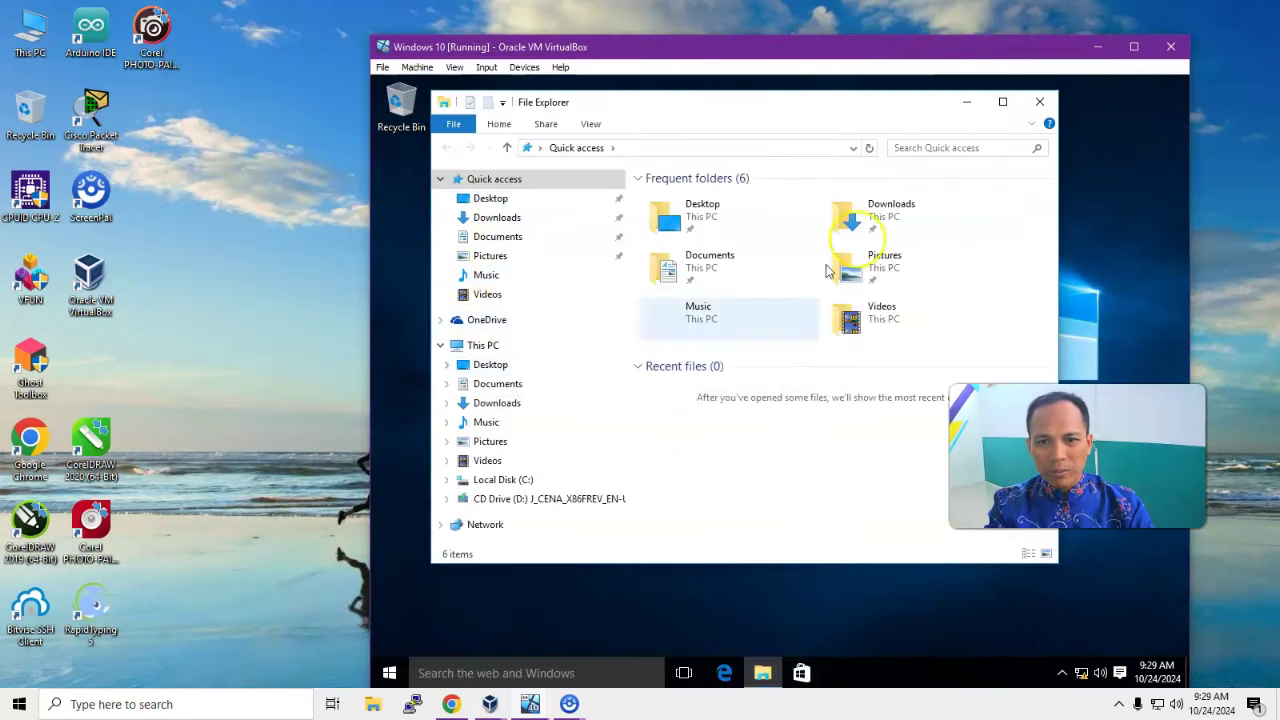
pyautogui.moveTo(797, 106); pyautogui.dragTo(856, 125)
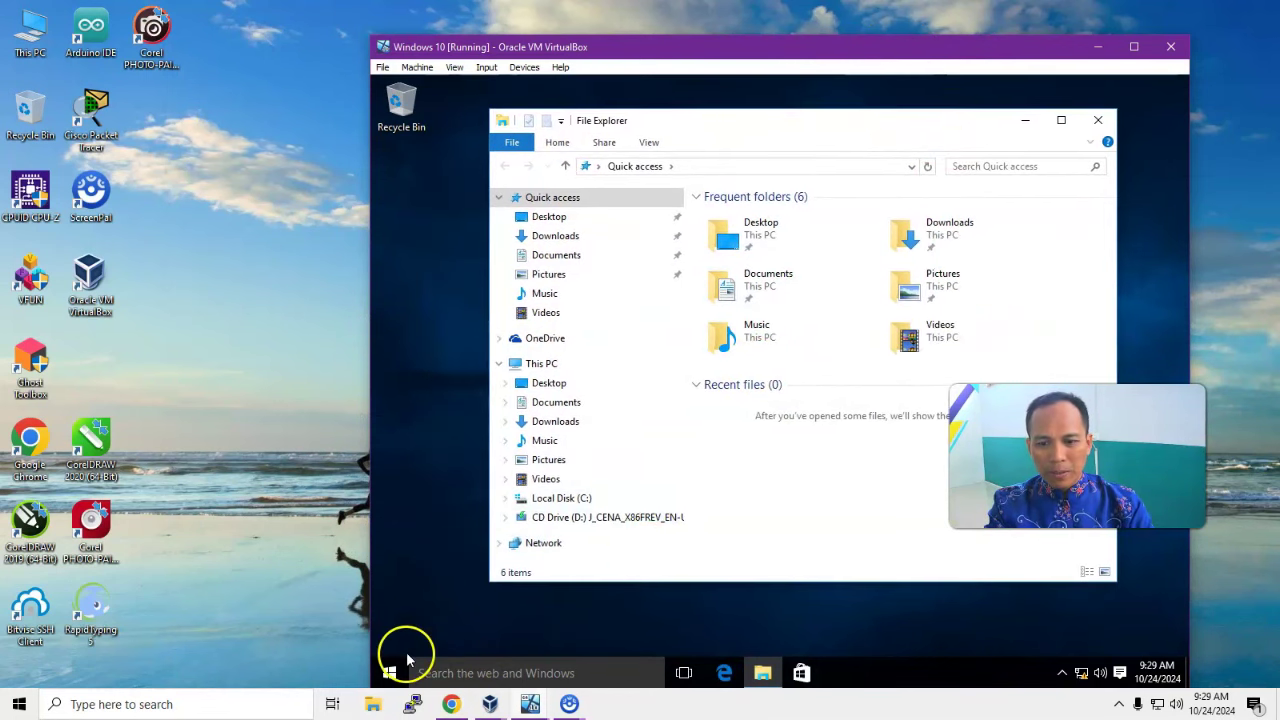
pyautogui.click(390, 673)
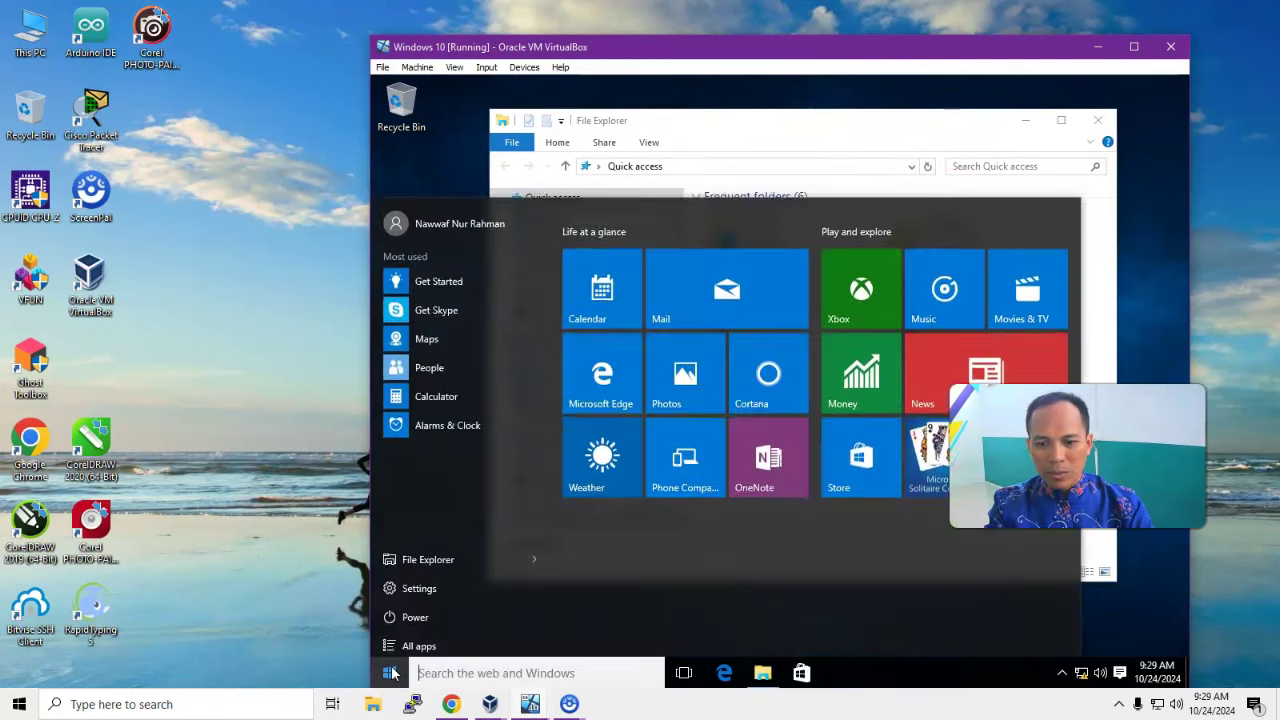
pyautogui.write('cmd')
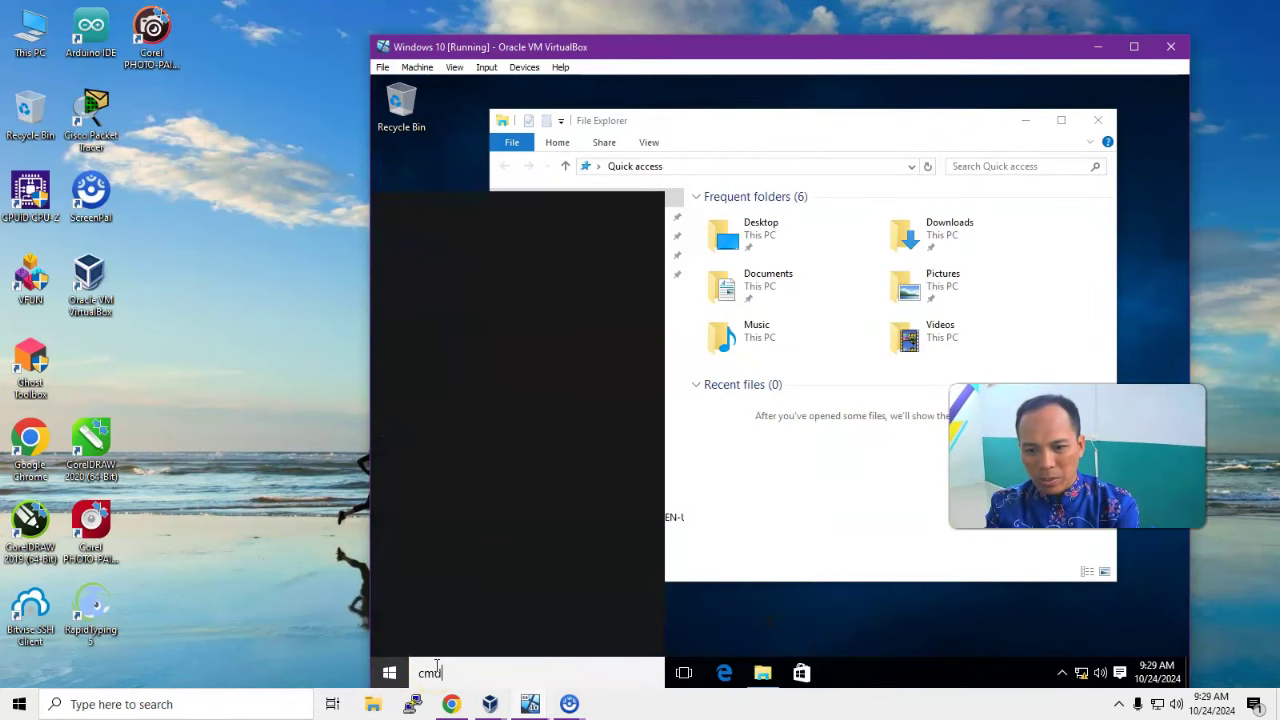
pyautogui.press('Return')
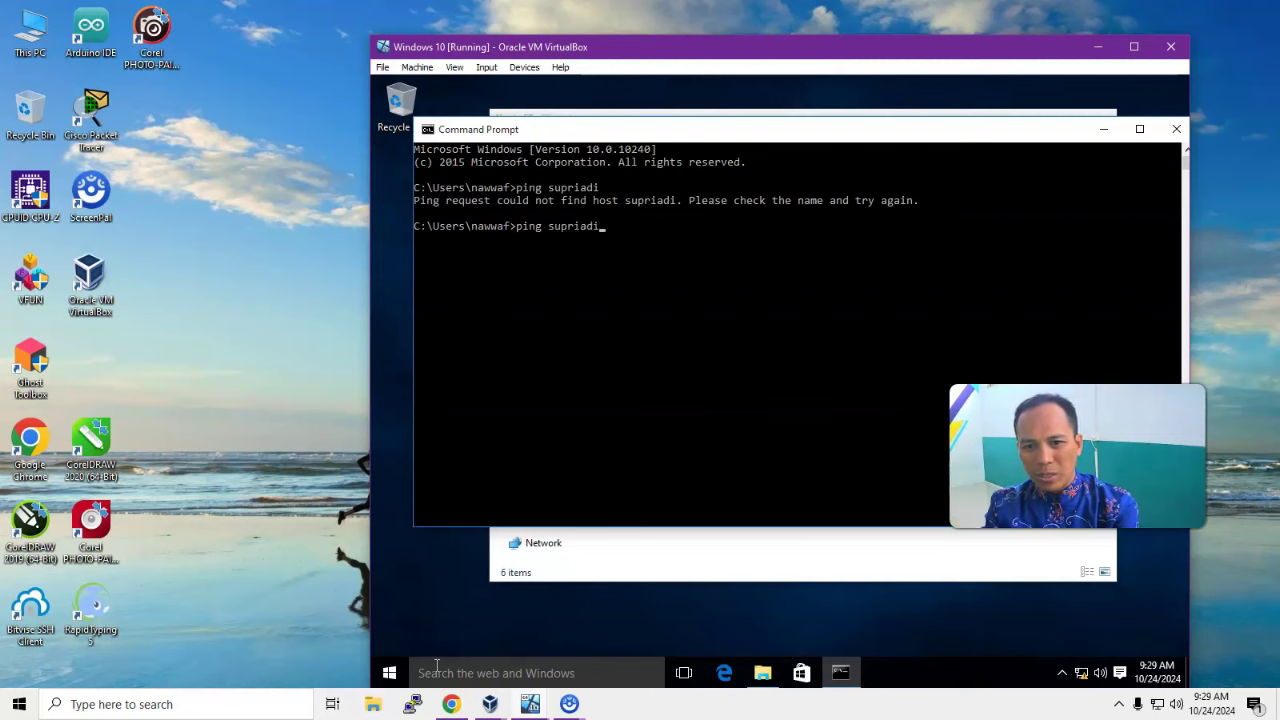
pyautogui.write('m')
pyautogui.press('Return')
pyautogui.hotkey('ctrl', 'c')
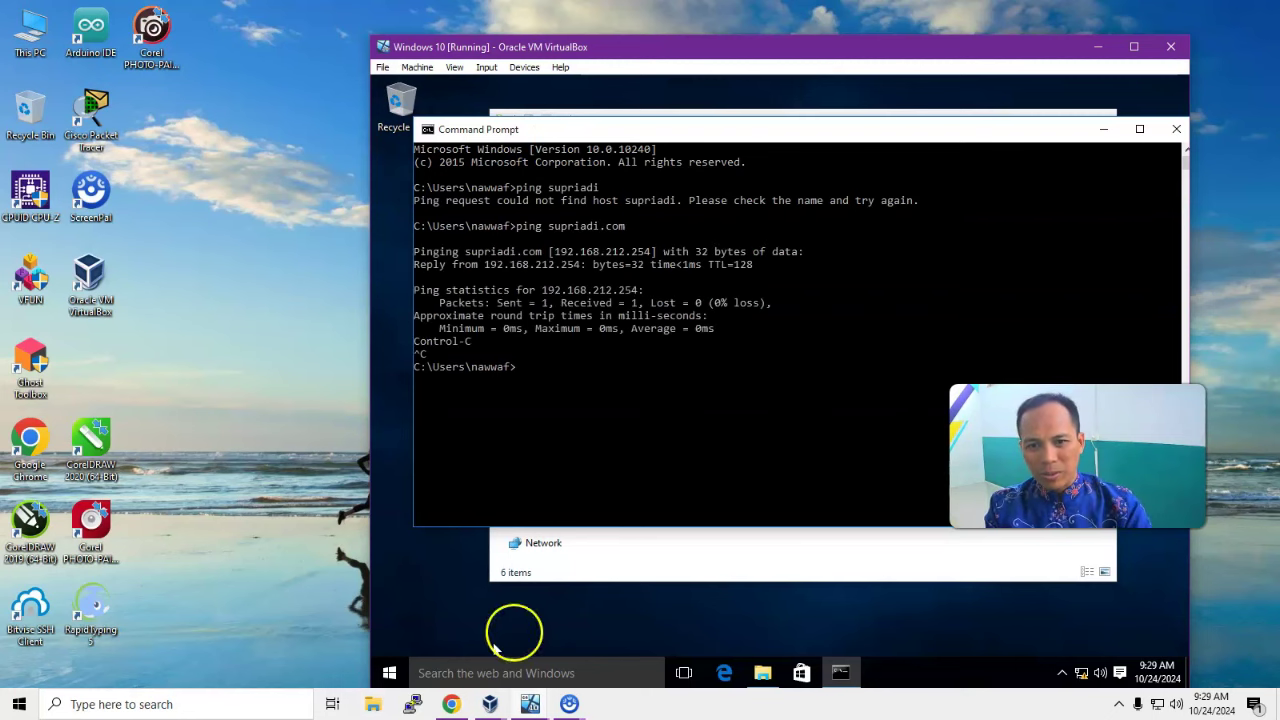
pyautogui.click(1175, 128)
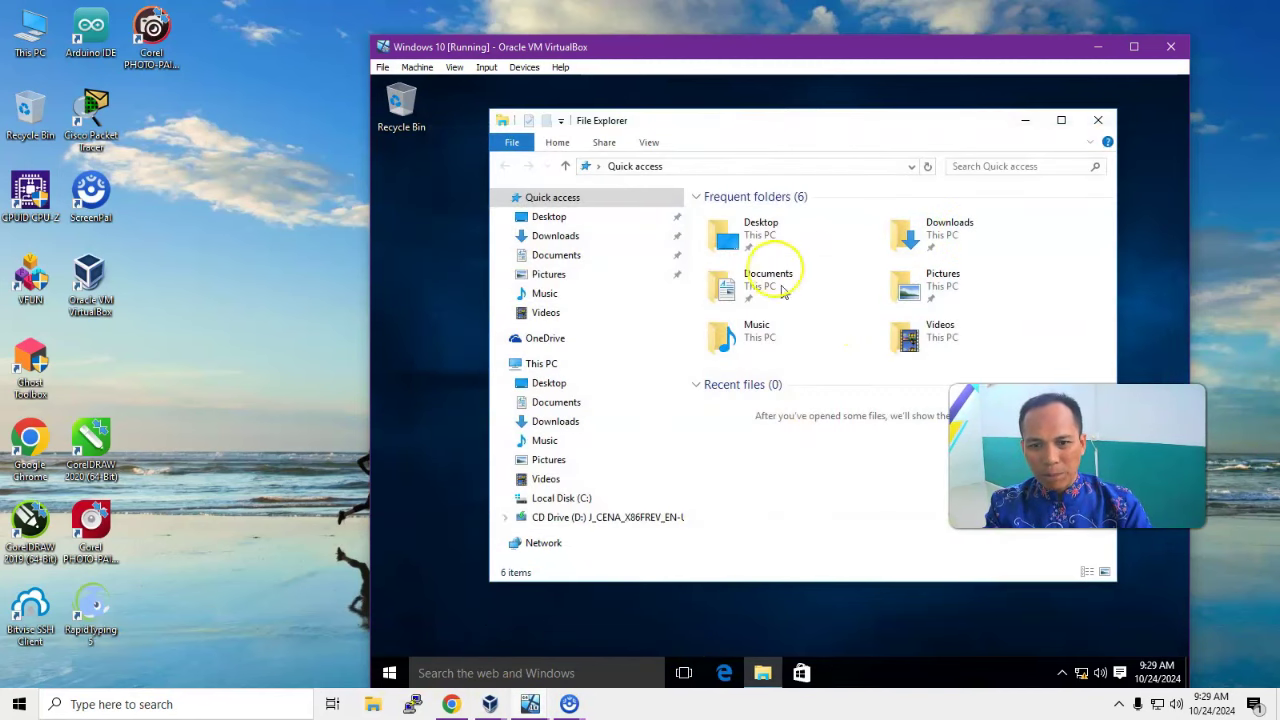
# Step: Browse to \\supriadi.com from the client File Explorer's address bar
pyautogui.click(728, 166)
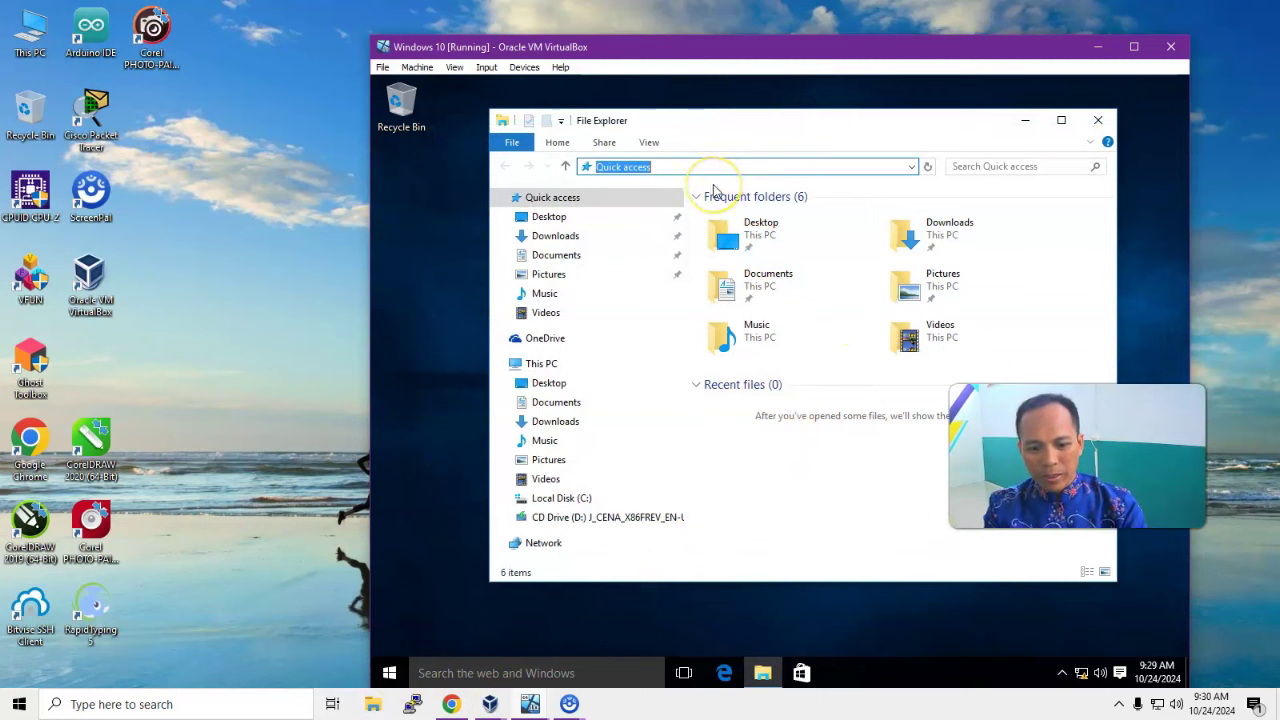
pyautogui.write('\\\\supriadi.com')
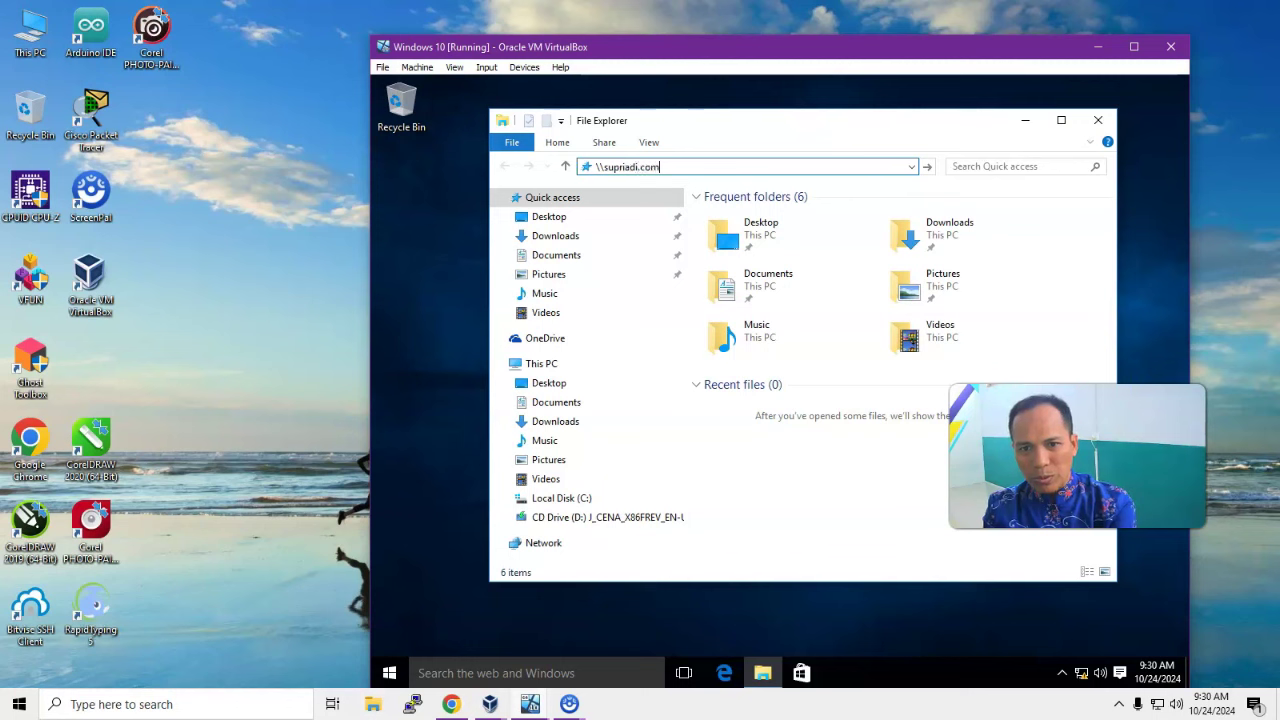
pyautogui.press('Return')
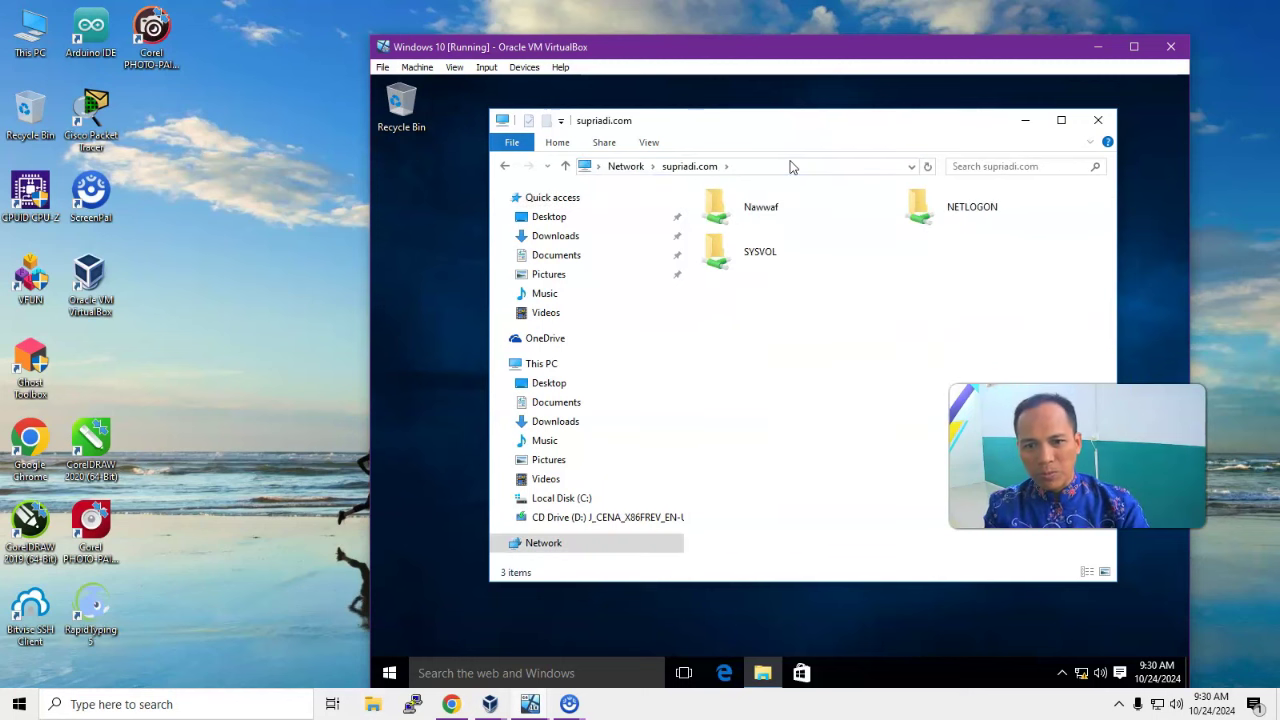
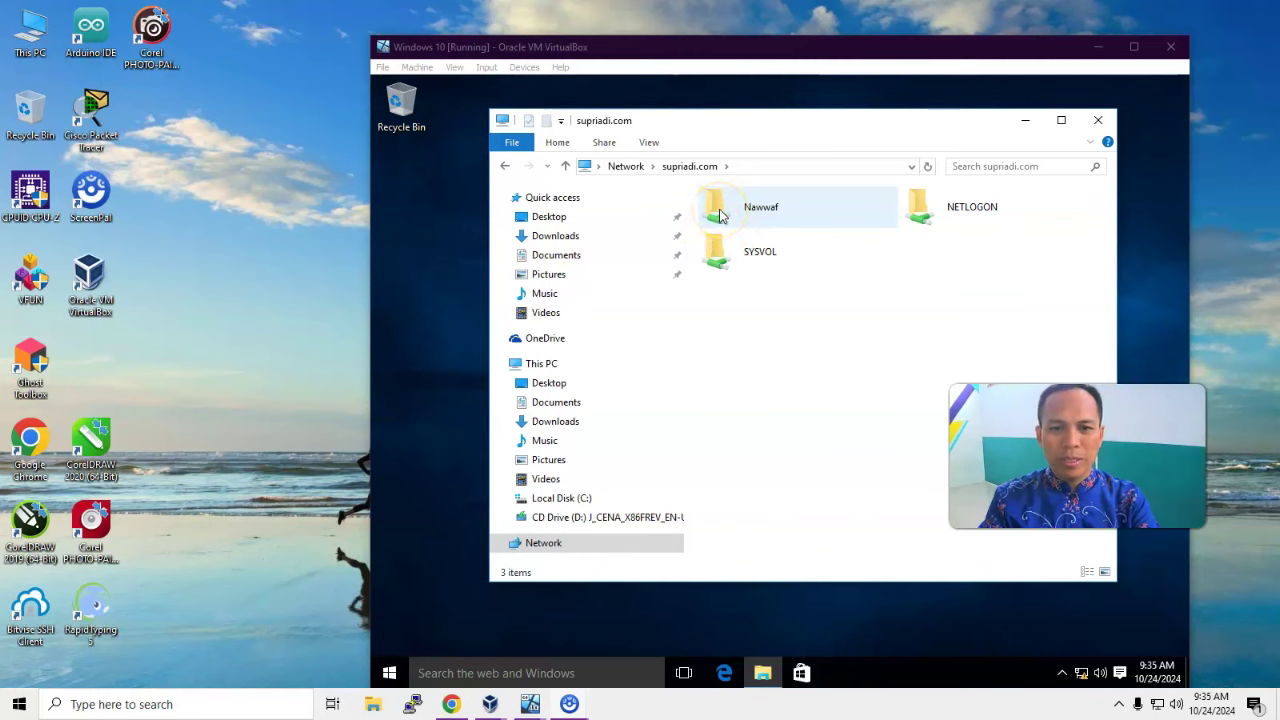
# Step: Map the supriadi.com Nawwaf share as drive Z:, reconnecting at sign-in
pyautogui.rightClick(720, 215)
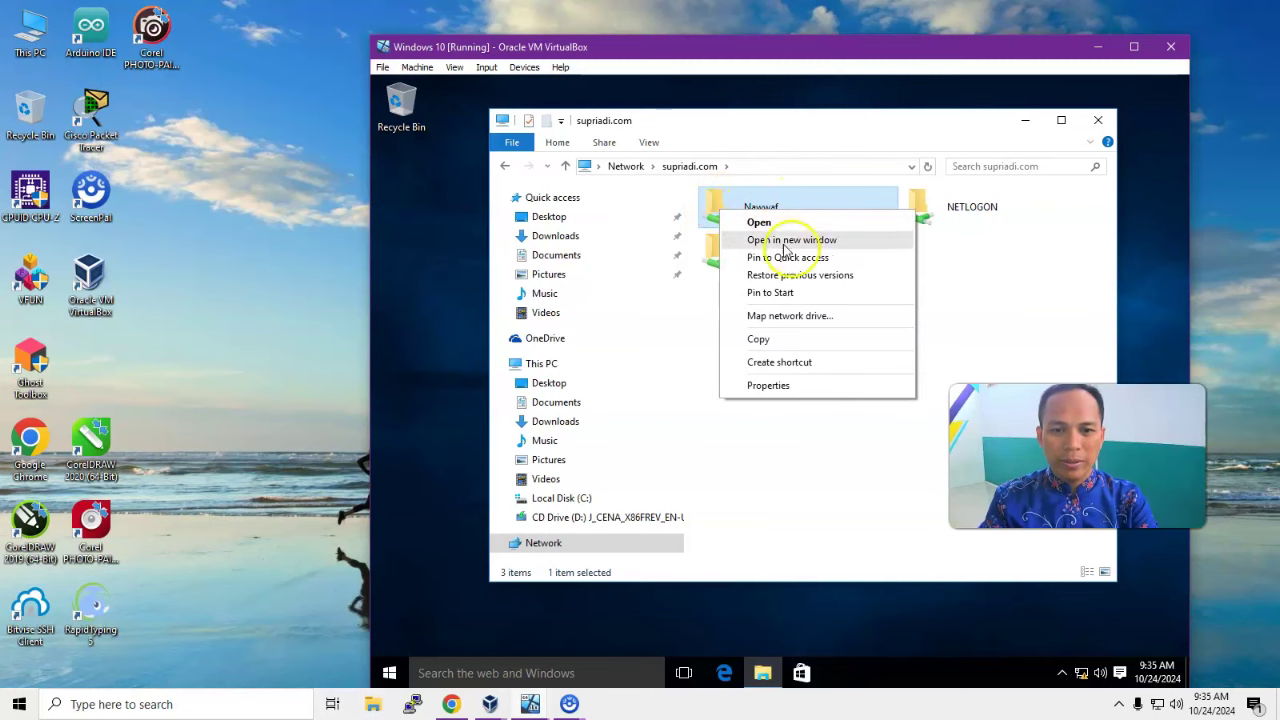
pyautogui.click(810, 316)
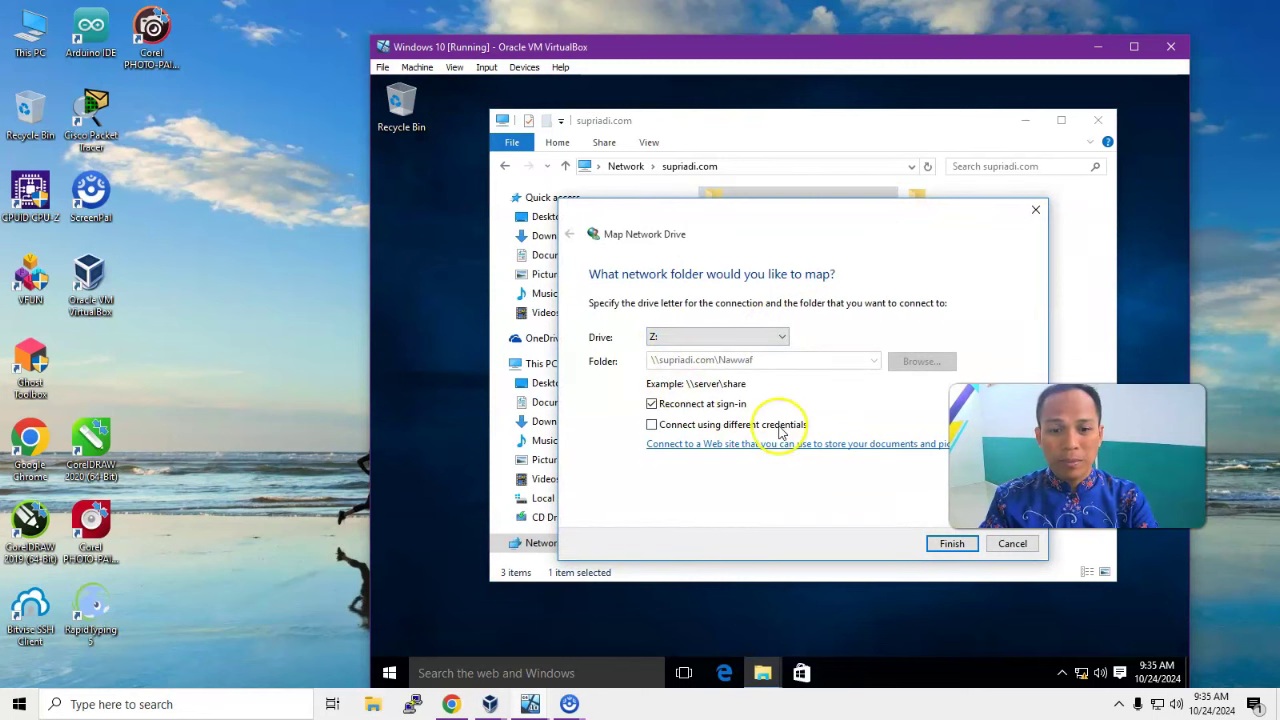
pyautogui.click(948, 545)
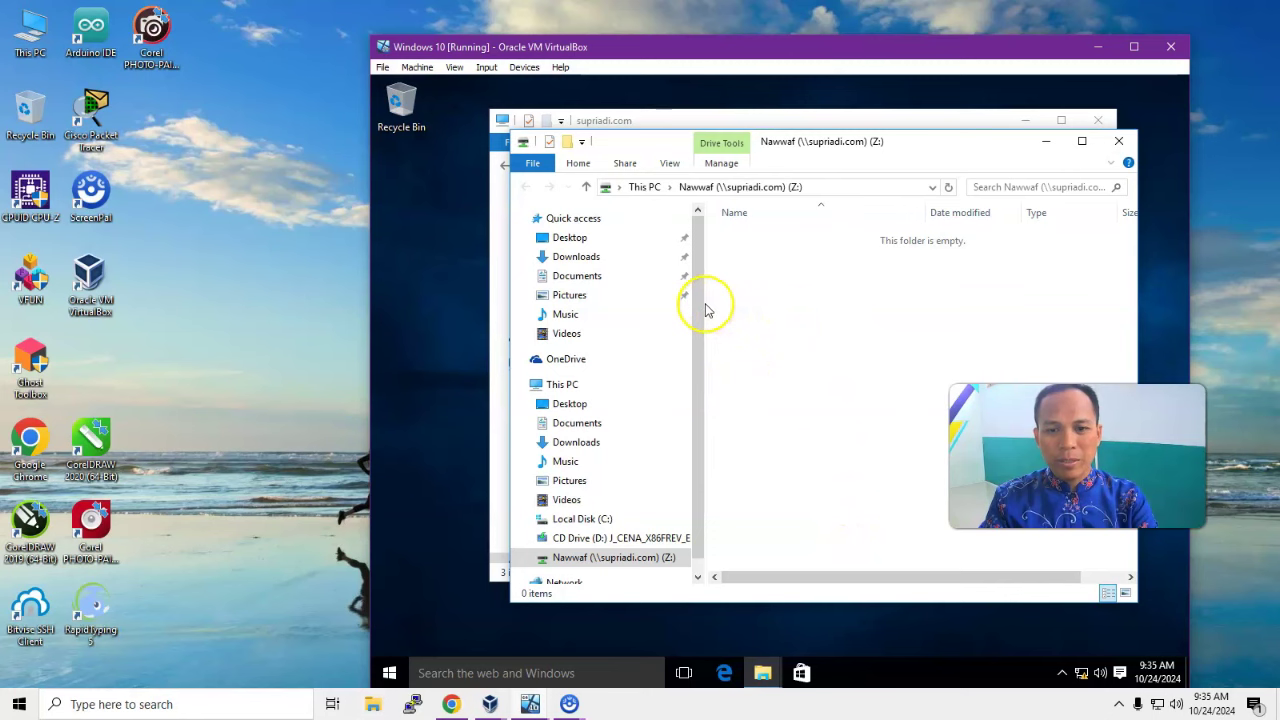
# Step: Create a Documents folder on the empty Z: drive
pyautogui.moveTo(720, 302); pyautogui.dragTo(726, 309)
pyautogui.scroll(-1, 726, 371)
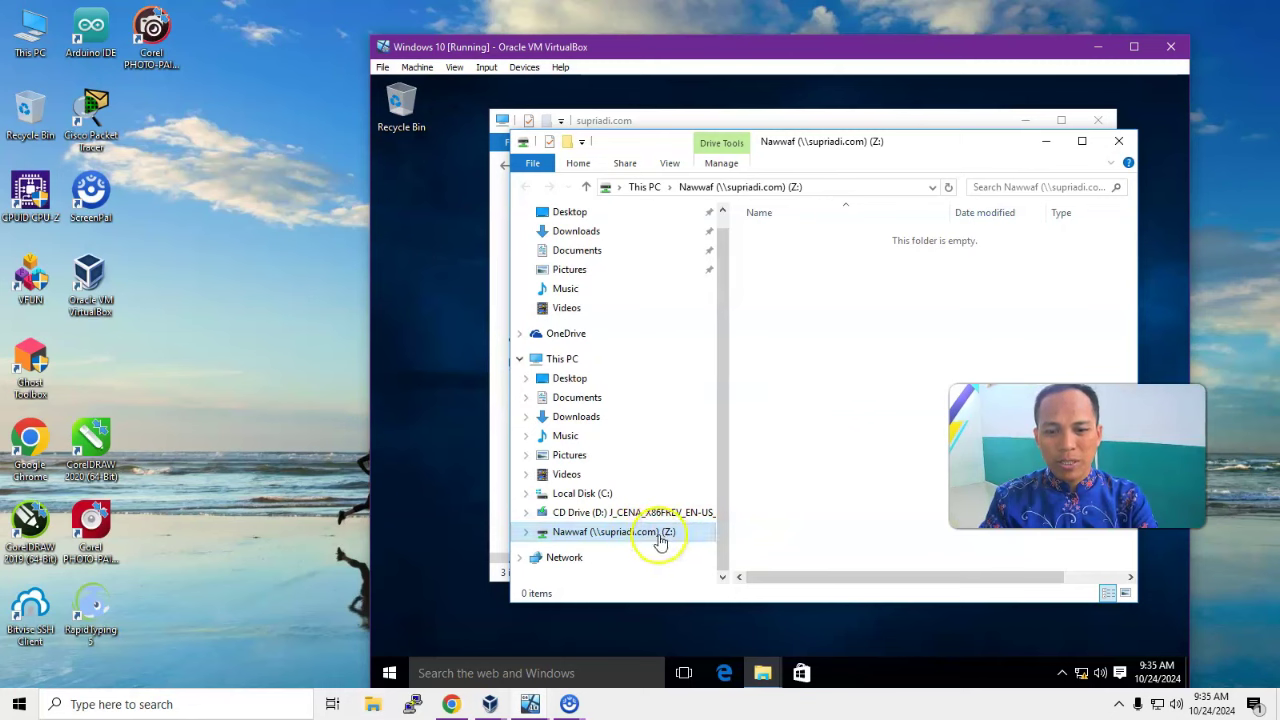
pyautogui.rightClick(773, 287)
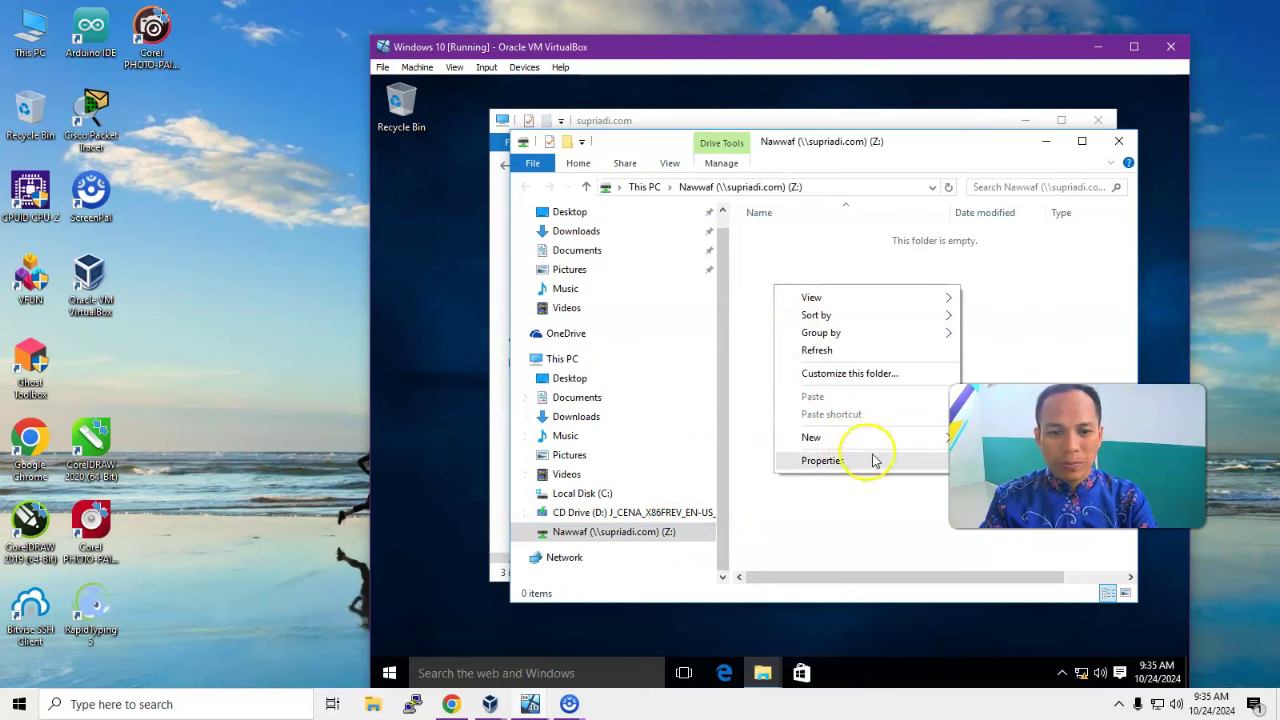
pyautogui.click(1022, 252)
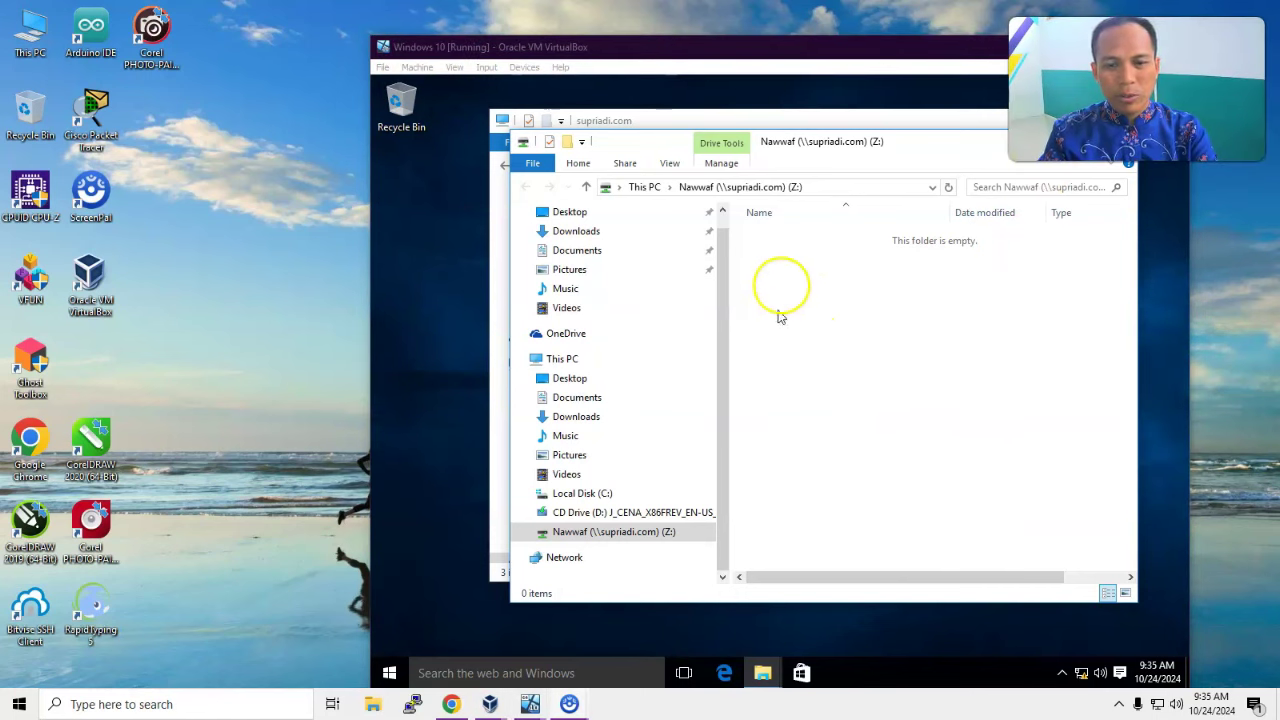
pyautogui.click(782, 272)
pyautogui.rightClick(782, 272)
pyautogui.moveTo(874, 424)
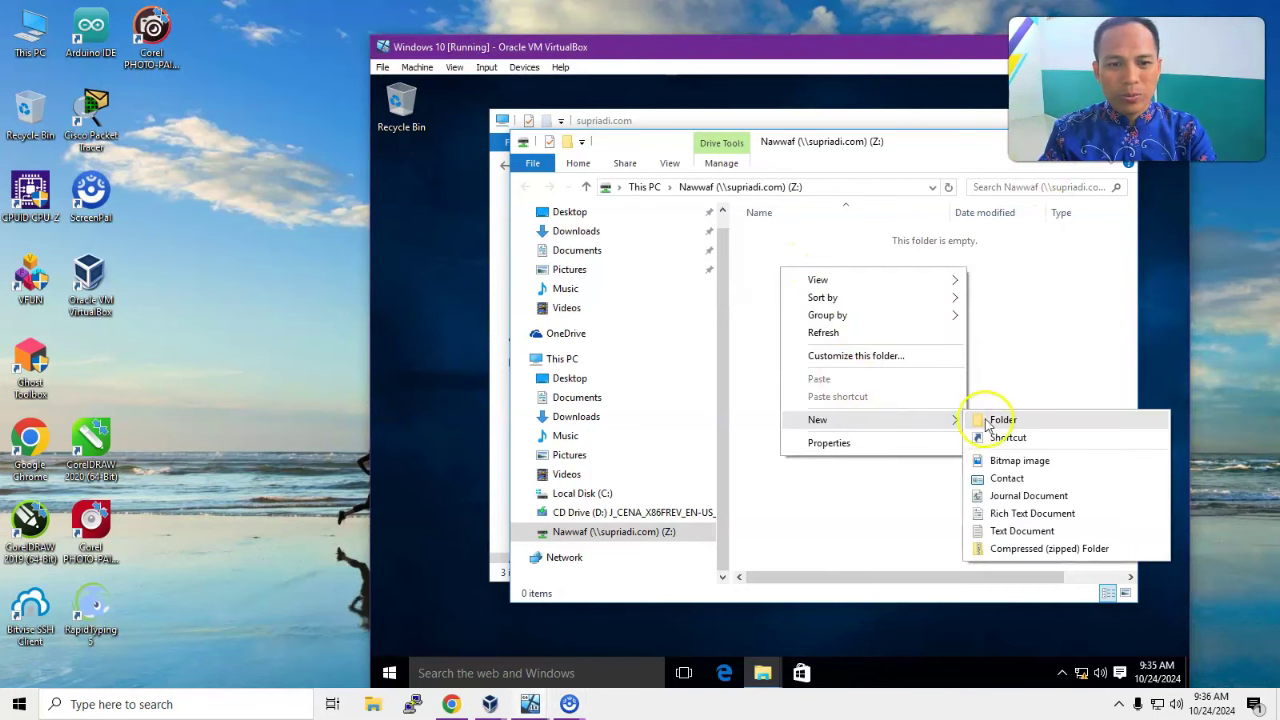
pyautogui.click(1019, 423)
pyautogui.write('Documents')
pyautogui.press('Return')
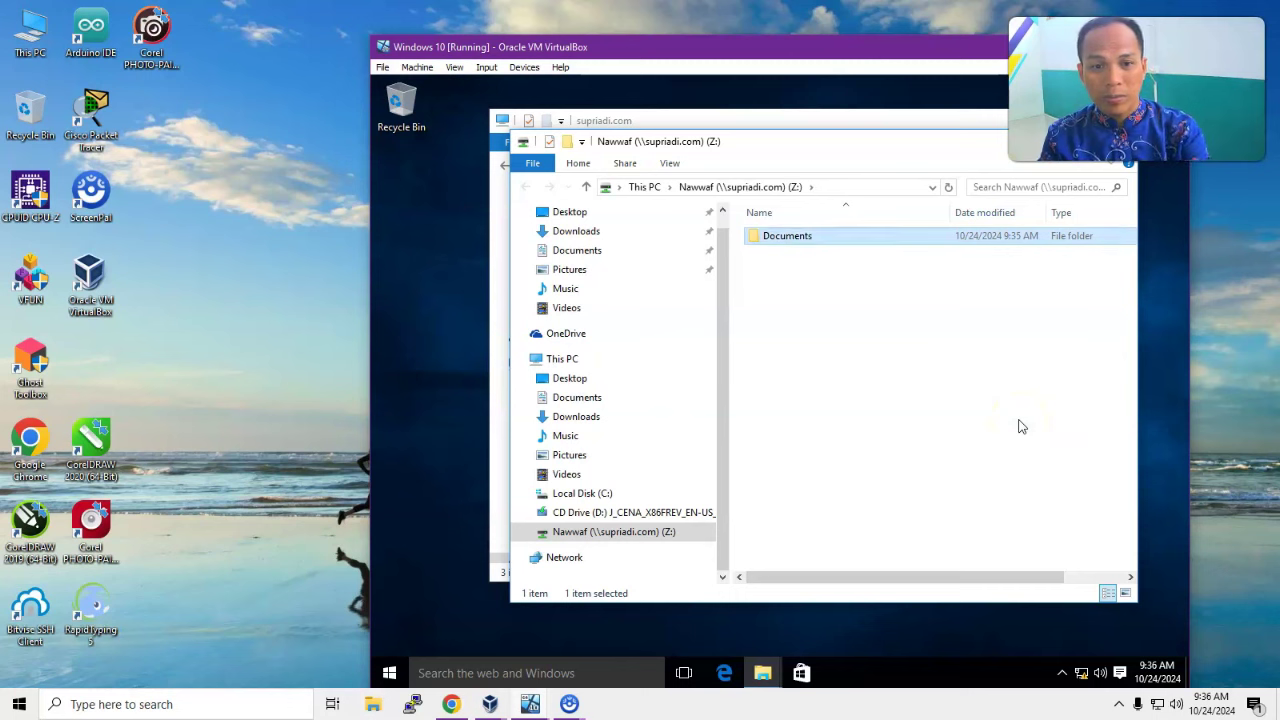
# Step: Add Downloads and Pictures folders on the Z: drive
pyautogui.click(768, 320)
pyautogui.rightClick(770, 305)
pyautogui.click(935, 469)
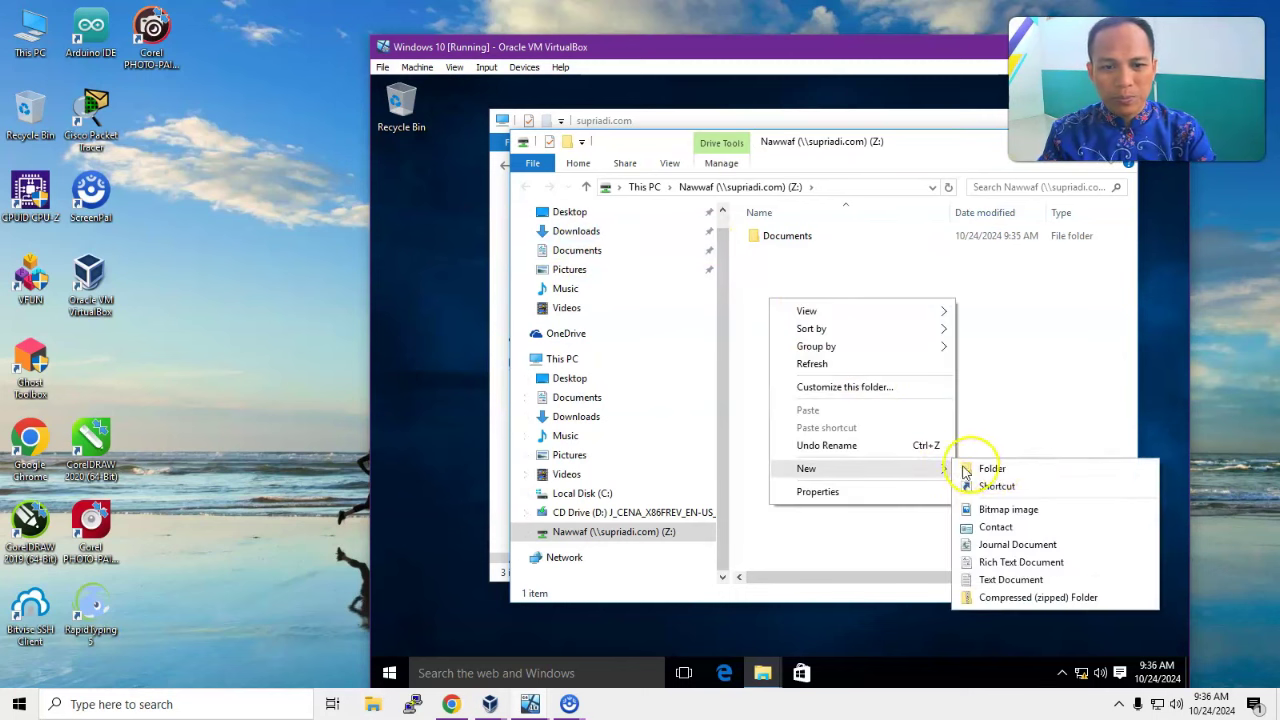
pyautogui.click(993, 469)
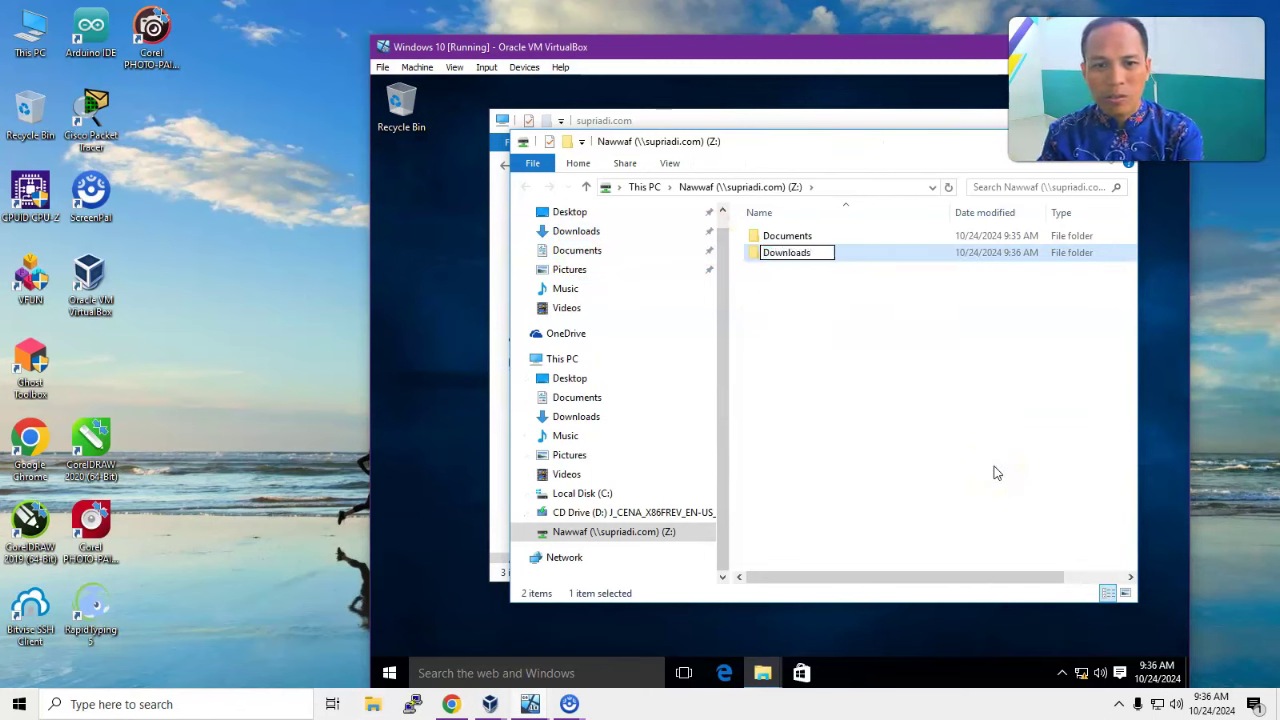
pyautogui.press('Return')
pyautogui.rightClick(797, 305)
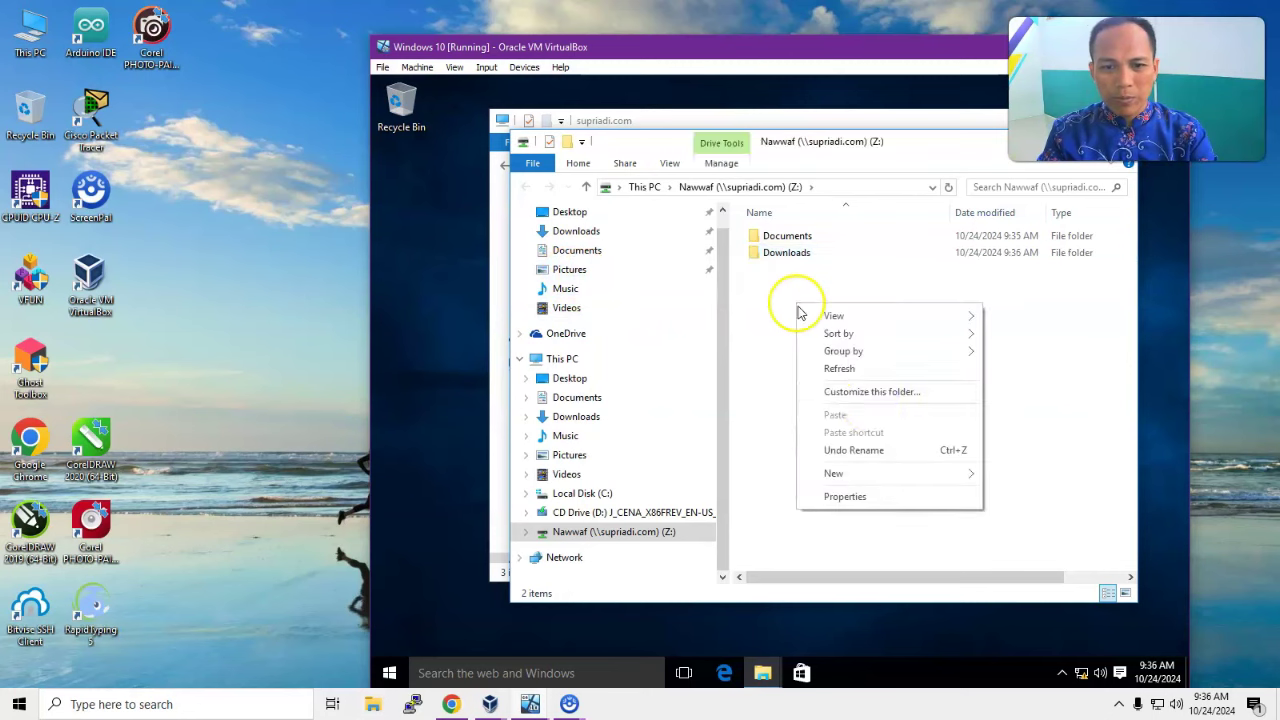
pyautogui.moveTo(947, 481)
pyautogui.click(1043, 474)
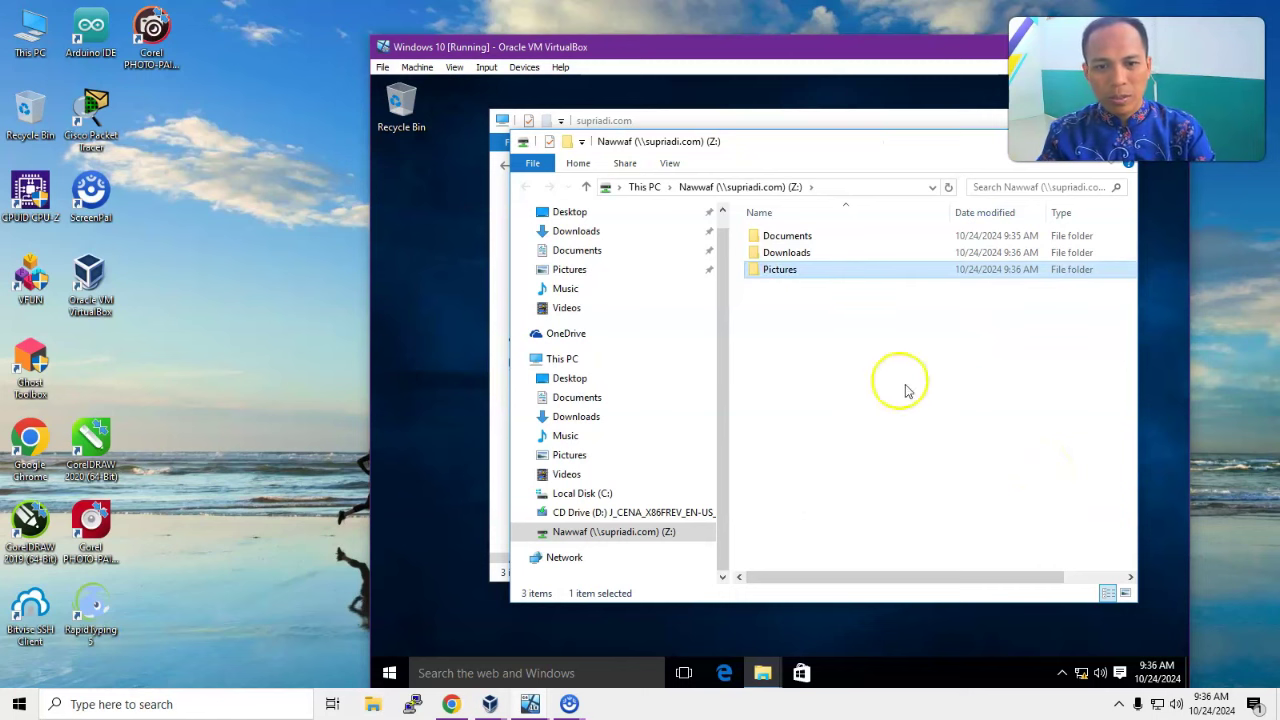
# Step: Add Music and Videos folders on the Z: drive
pyautogui.rightClick(803, 338)
pyautogui.moveTo(963, 513)
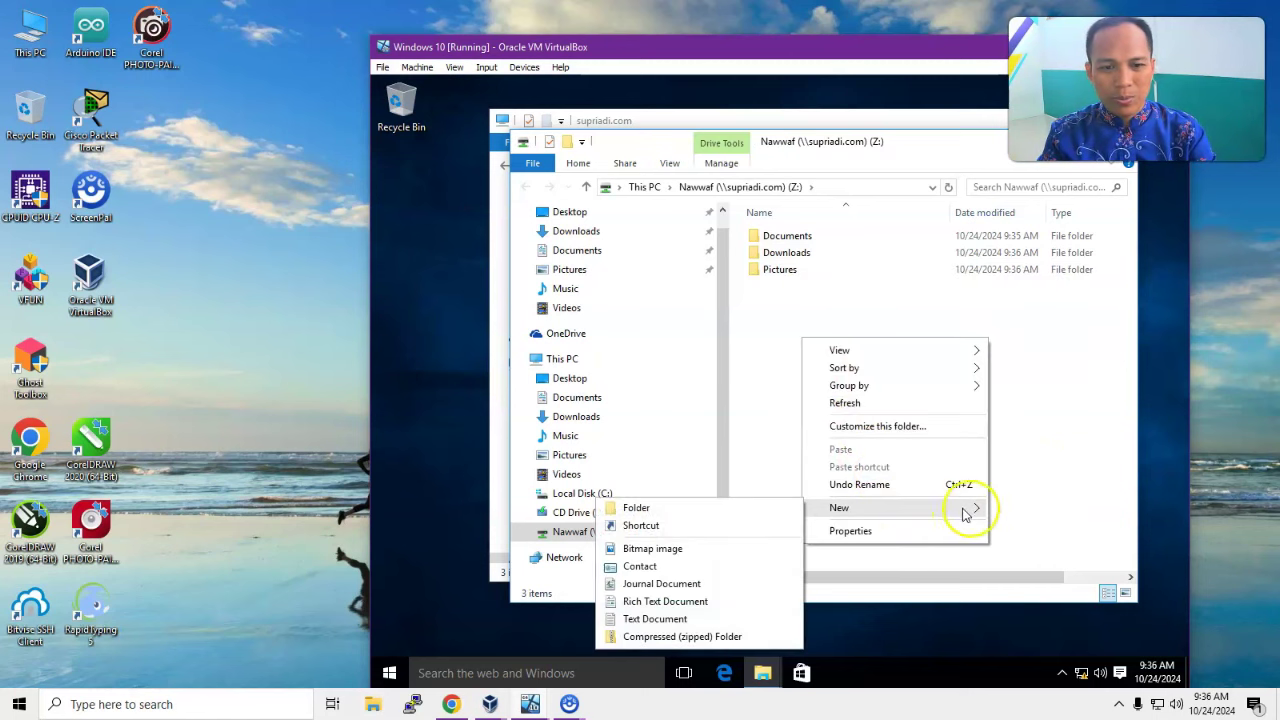
pyautogui.click(779, 510)
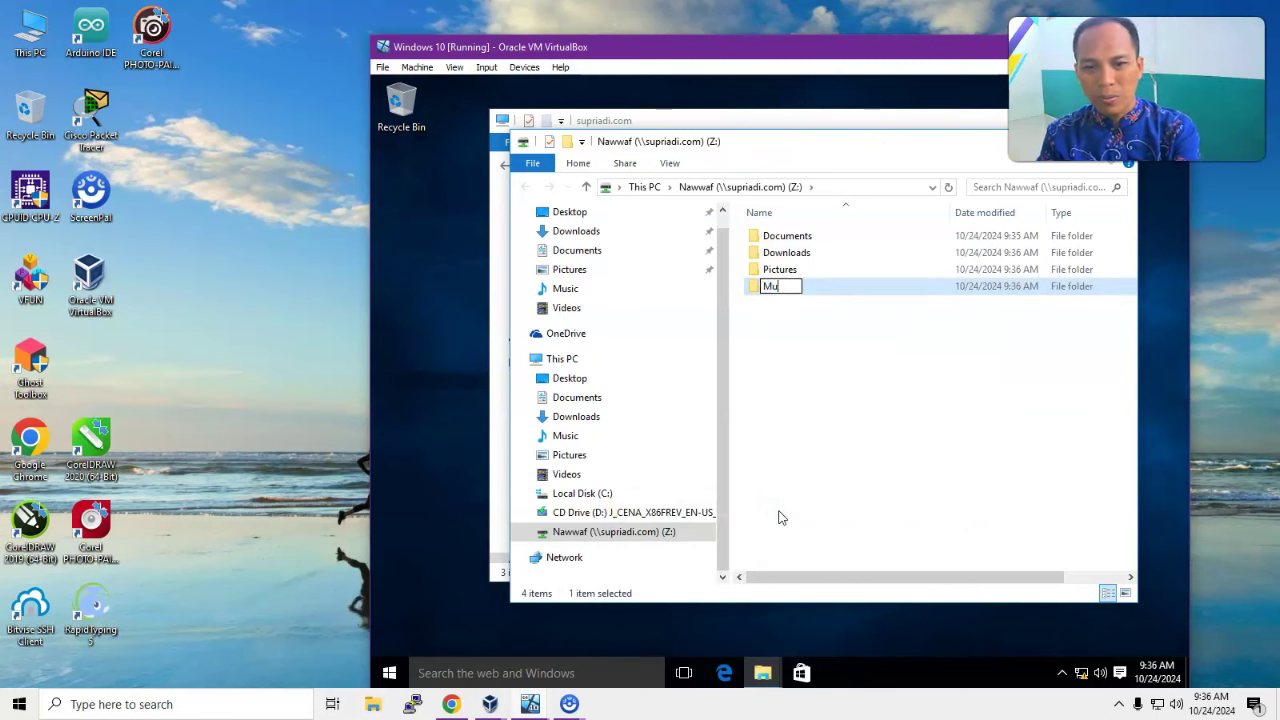
pyautogui.rightClick(779, 393)
pyautogui.moveTo(903, 562)
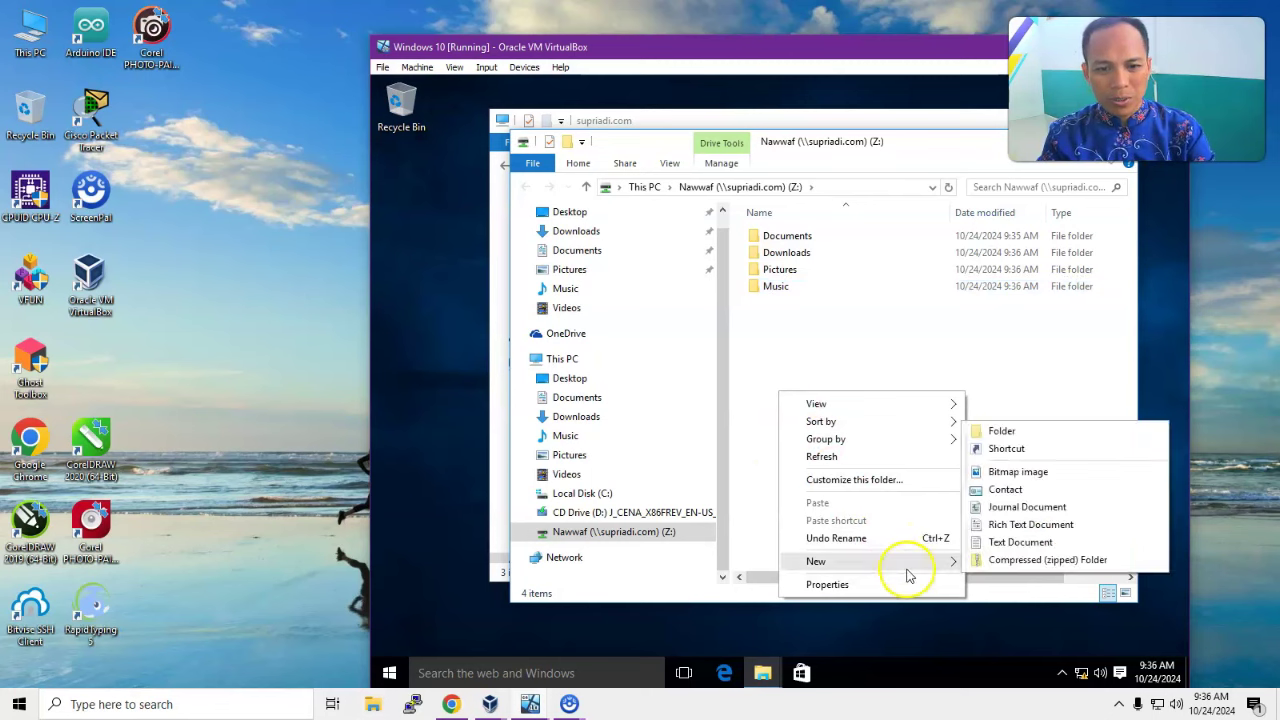
pyautogui.click(1020, 432)
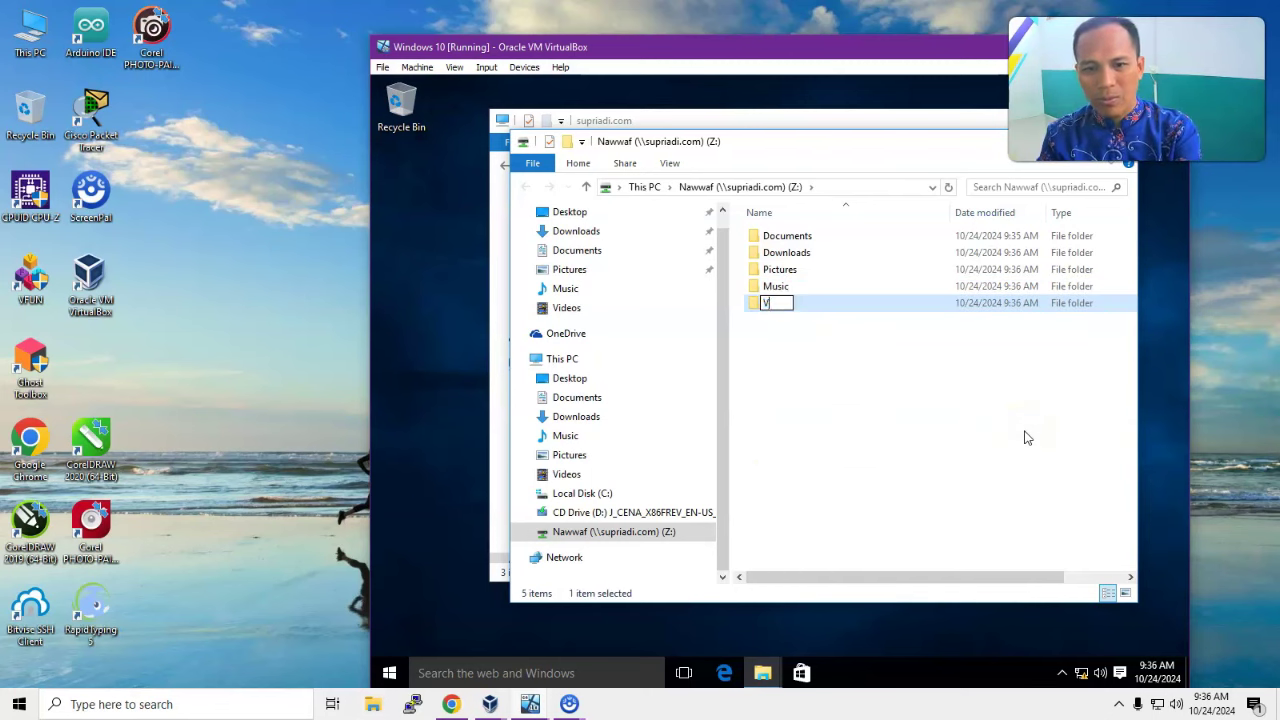
pyautogui.press('Return')
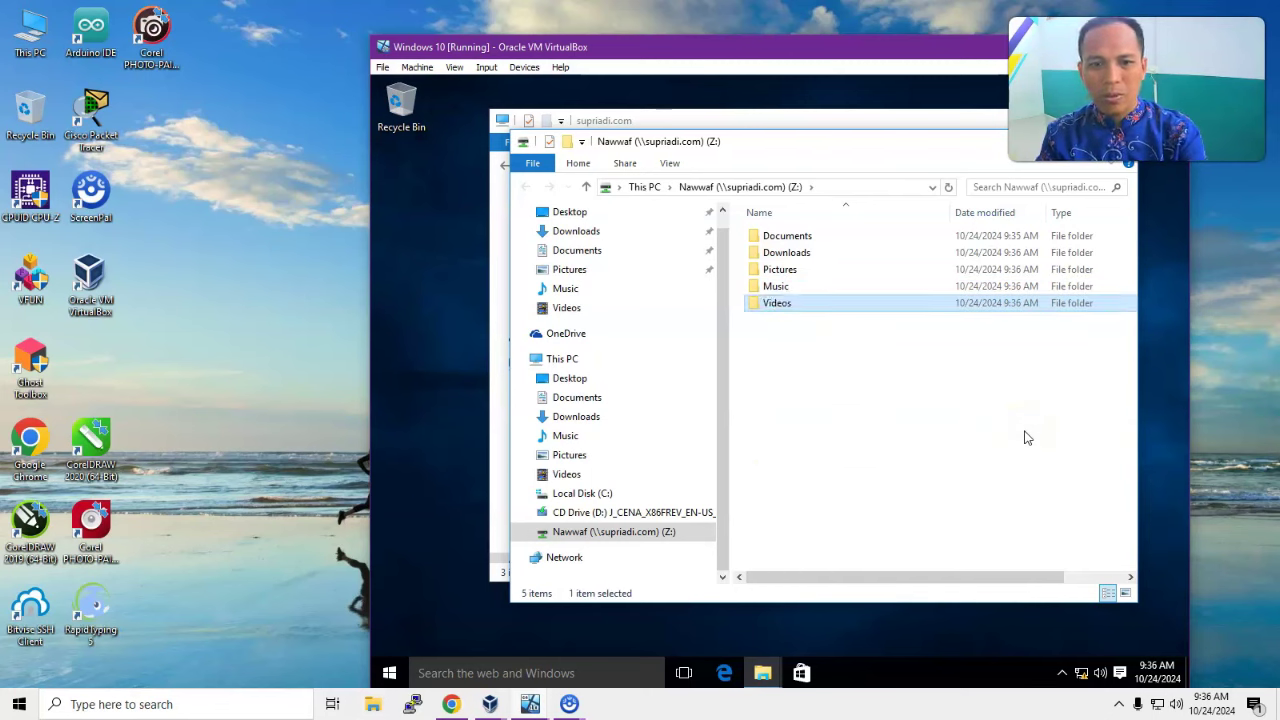
# Step: Redirect the Documents folder to Z:\Documents, moving its existing files there
pyautogui.rightClick(576, 257)
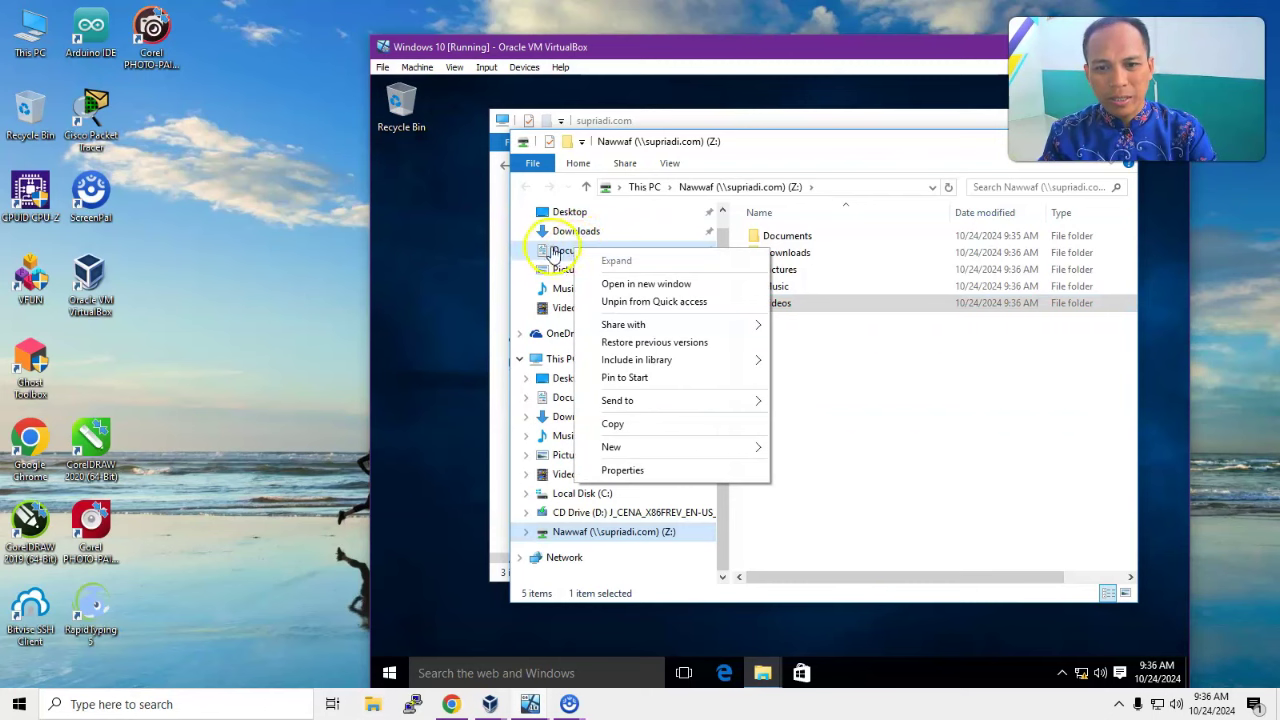
pyautogui.click(668, 469)
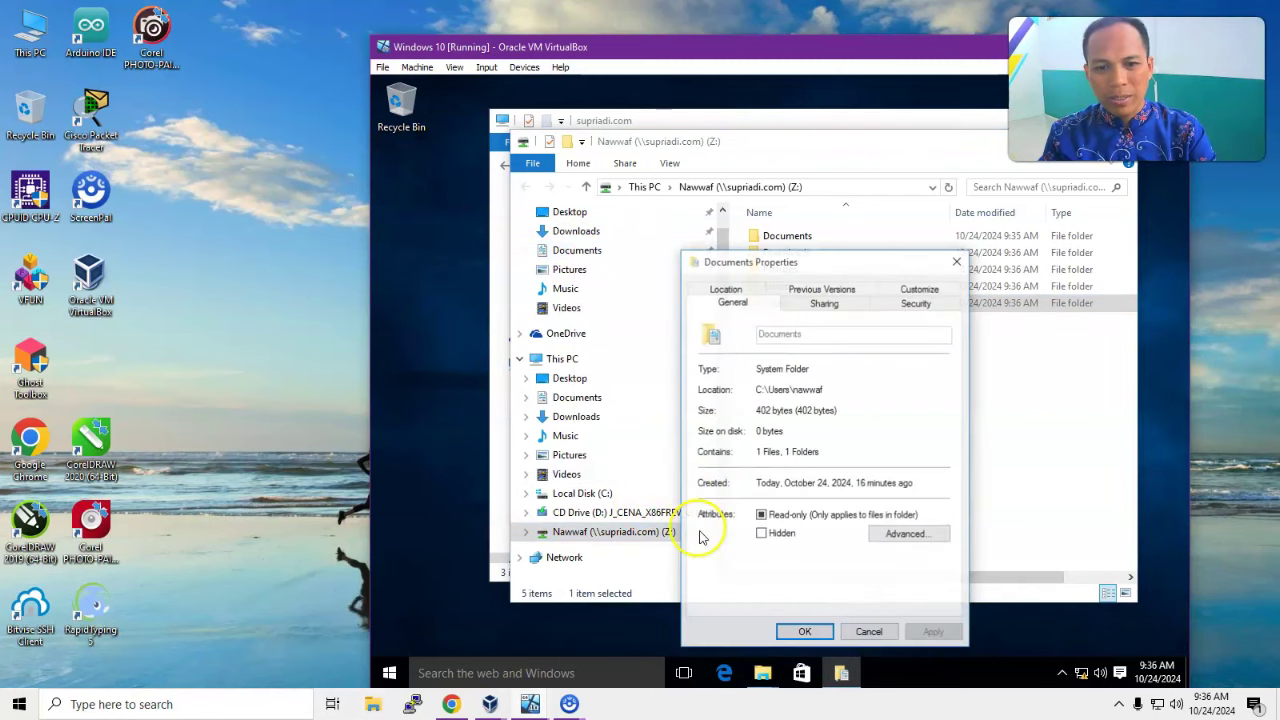
pyautogui.click(727, 291)
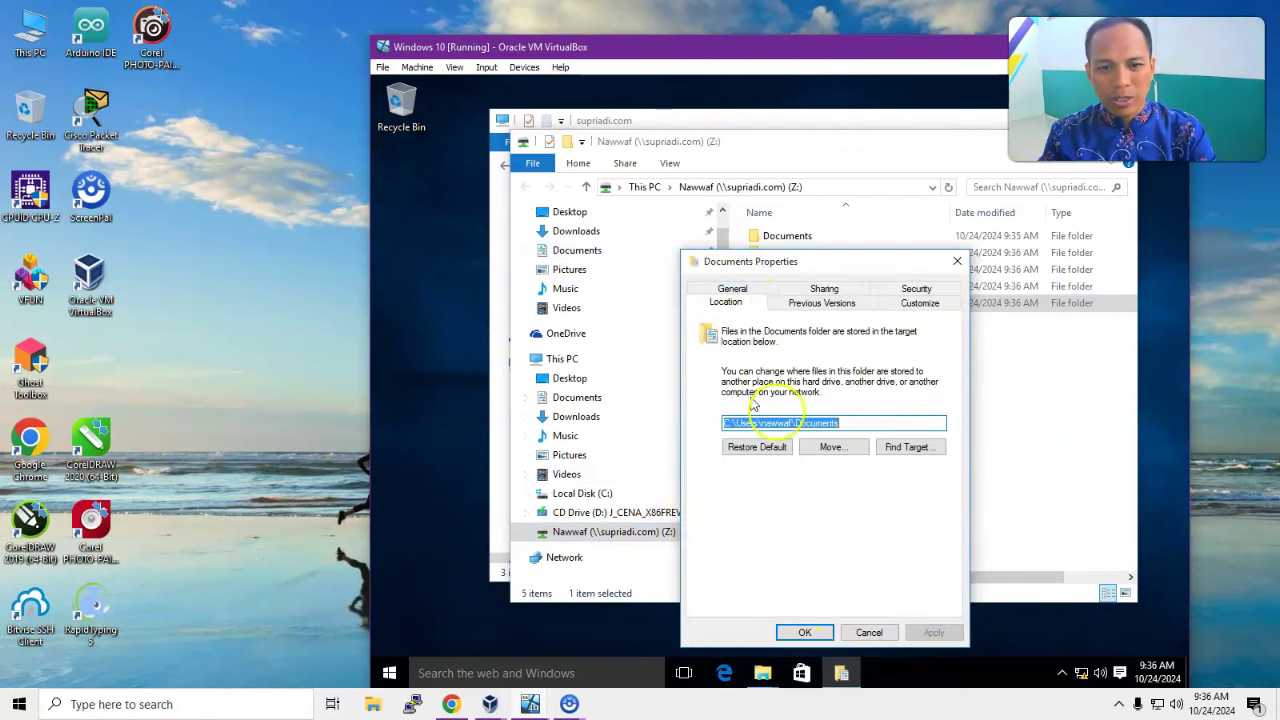
pyautogui.click(845, 450)
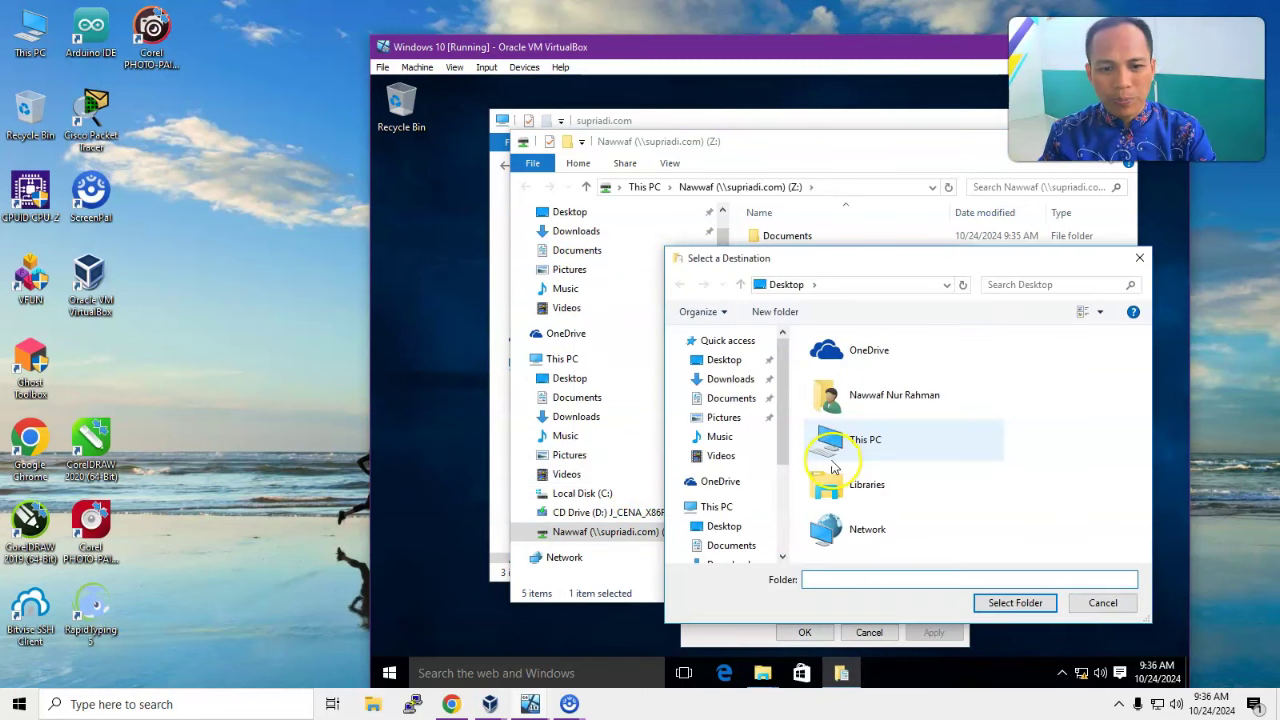
pyautogui.moveTo(787, 407); pyautogui.dragTo(771, 503)
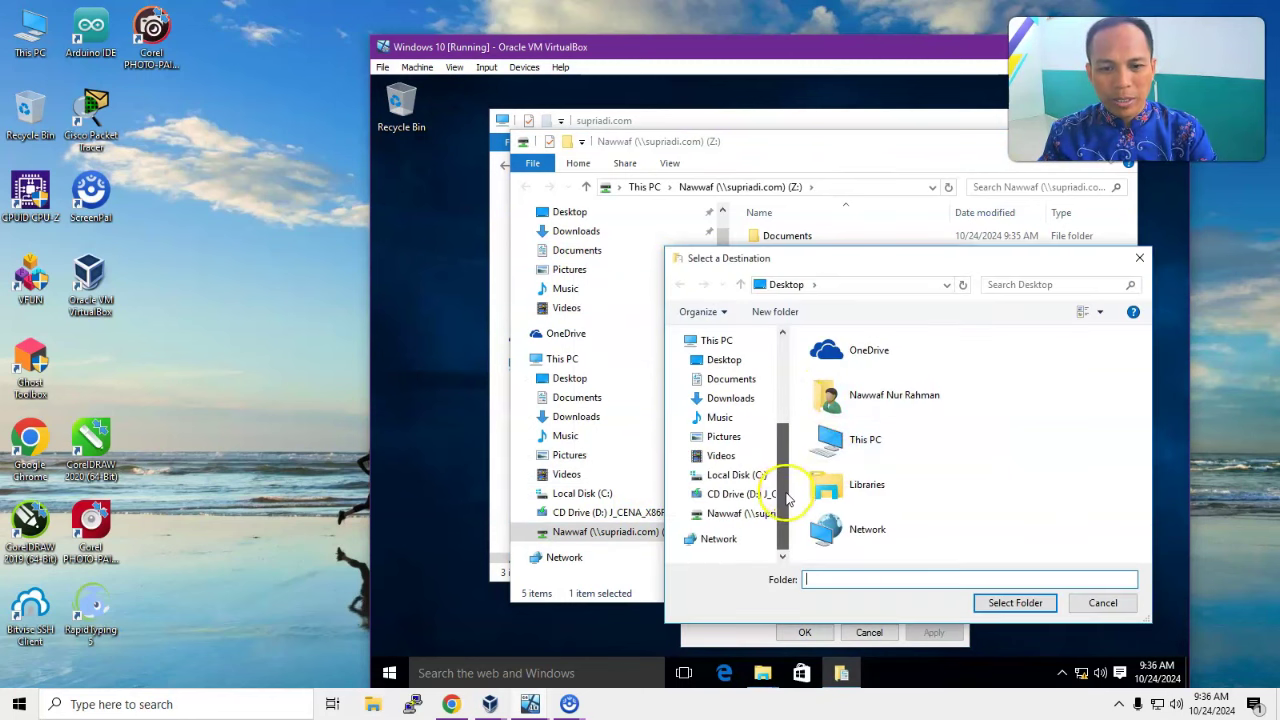
pyautogui.click(730, 514)
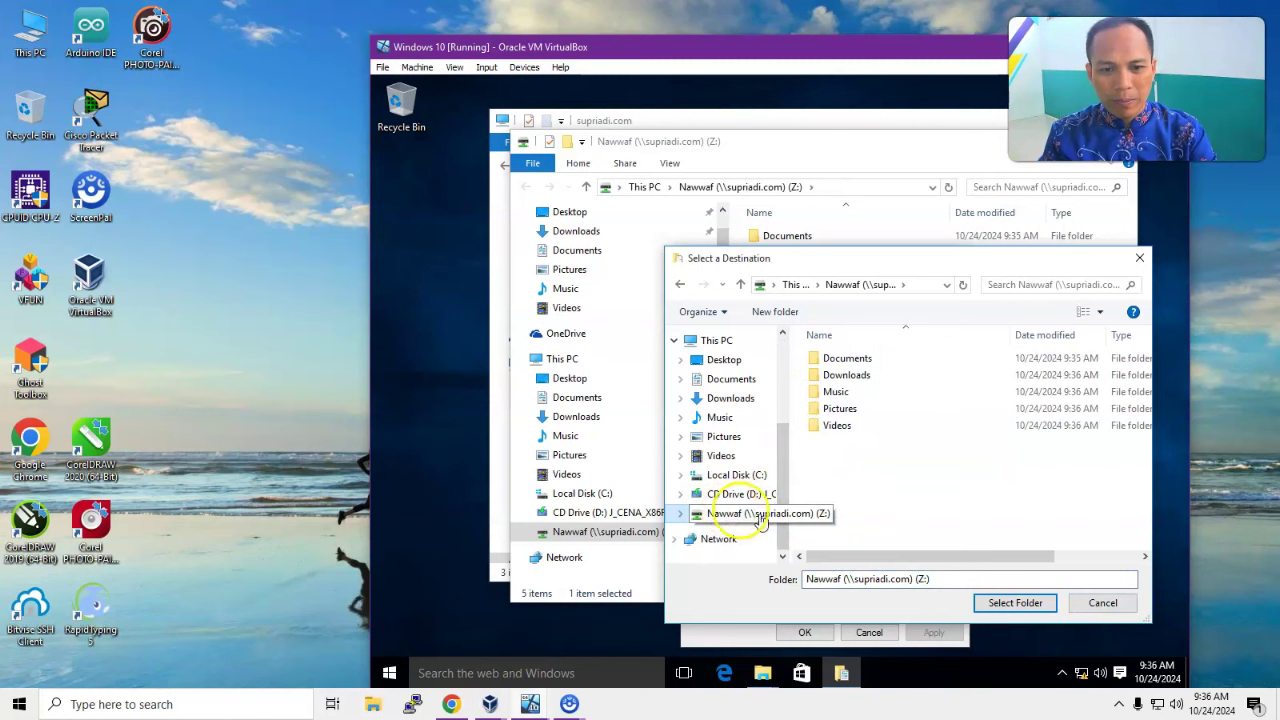
pyautogui.click(848, 362)
pyautogui.click(1023, 601)
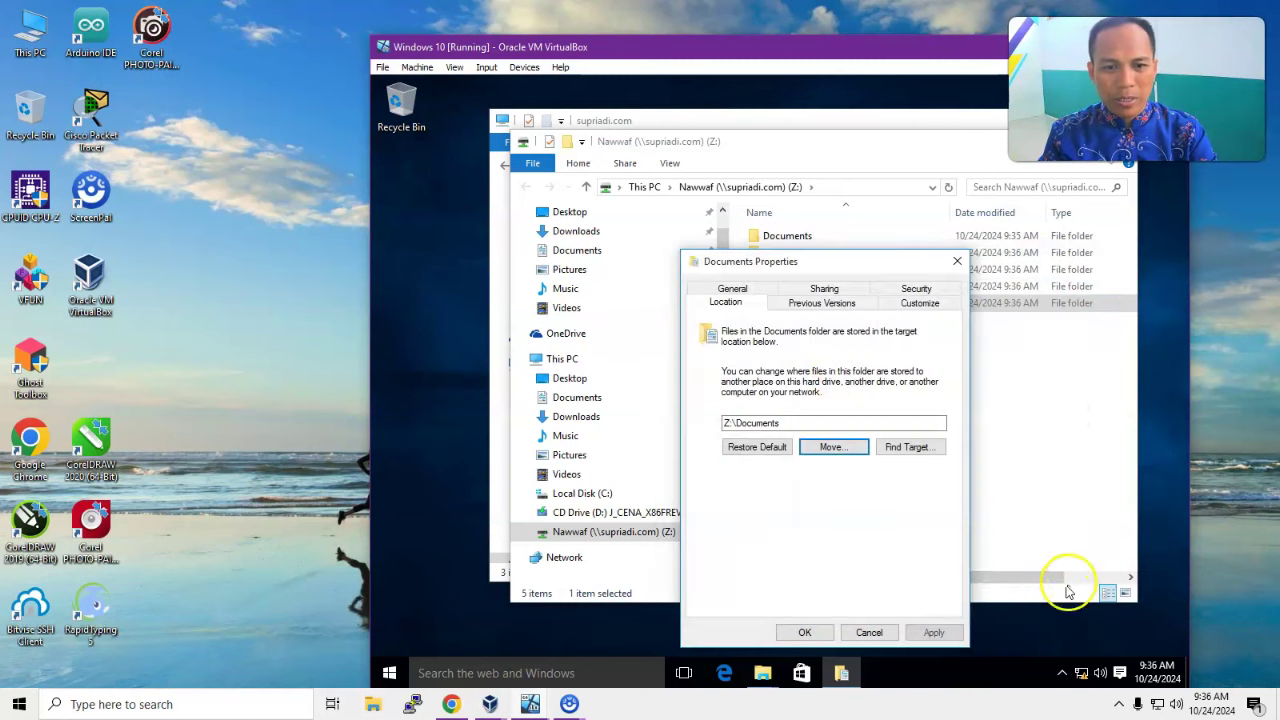
pyautogui.click(820, 632)
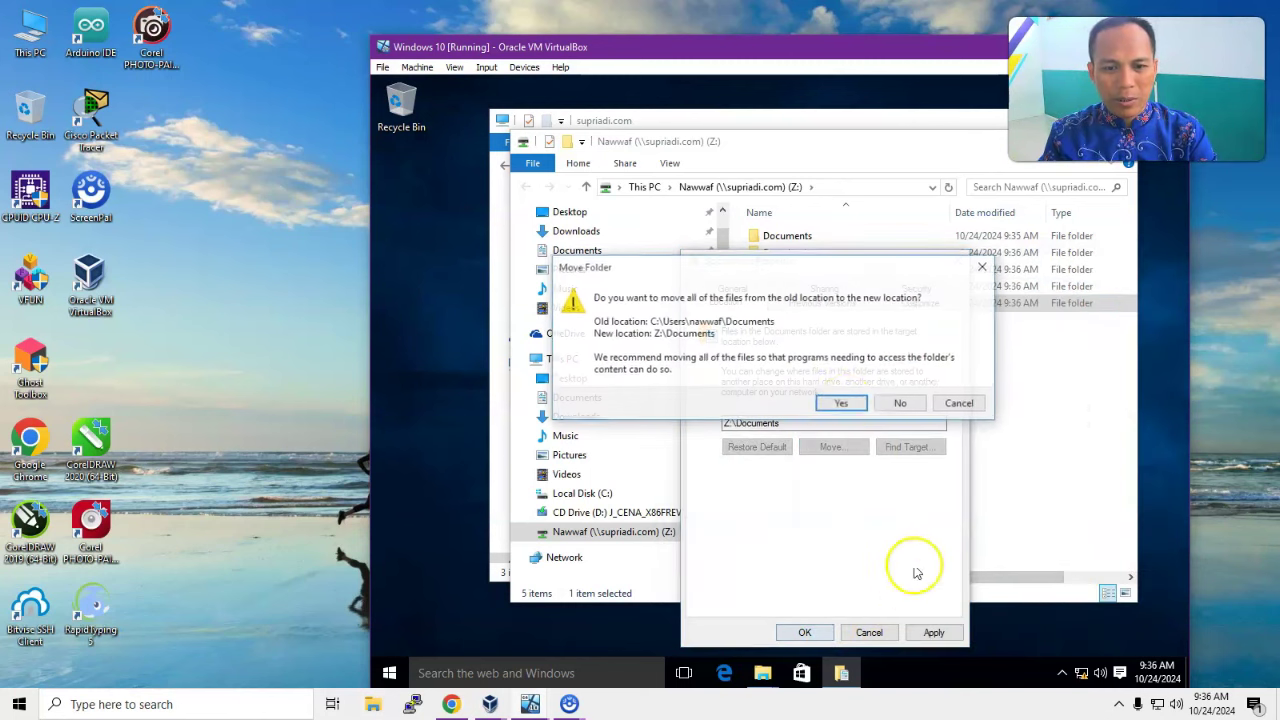
pyautogui.click(843, 403)
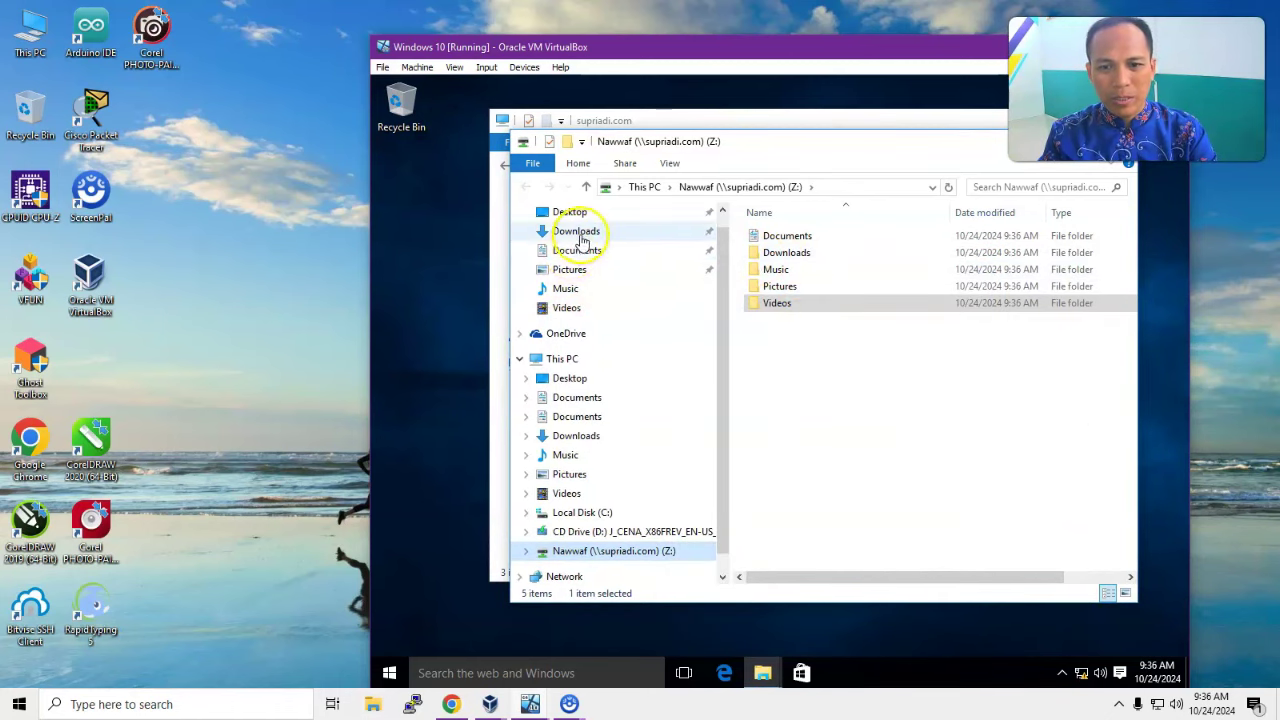
# Step: Redirect the Downloads folder to Z:\Downloads, moving its existing files there
pyautogui.rightClick(594, 236)
pyautogui.click(677, 464)
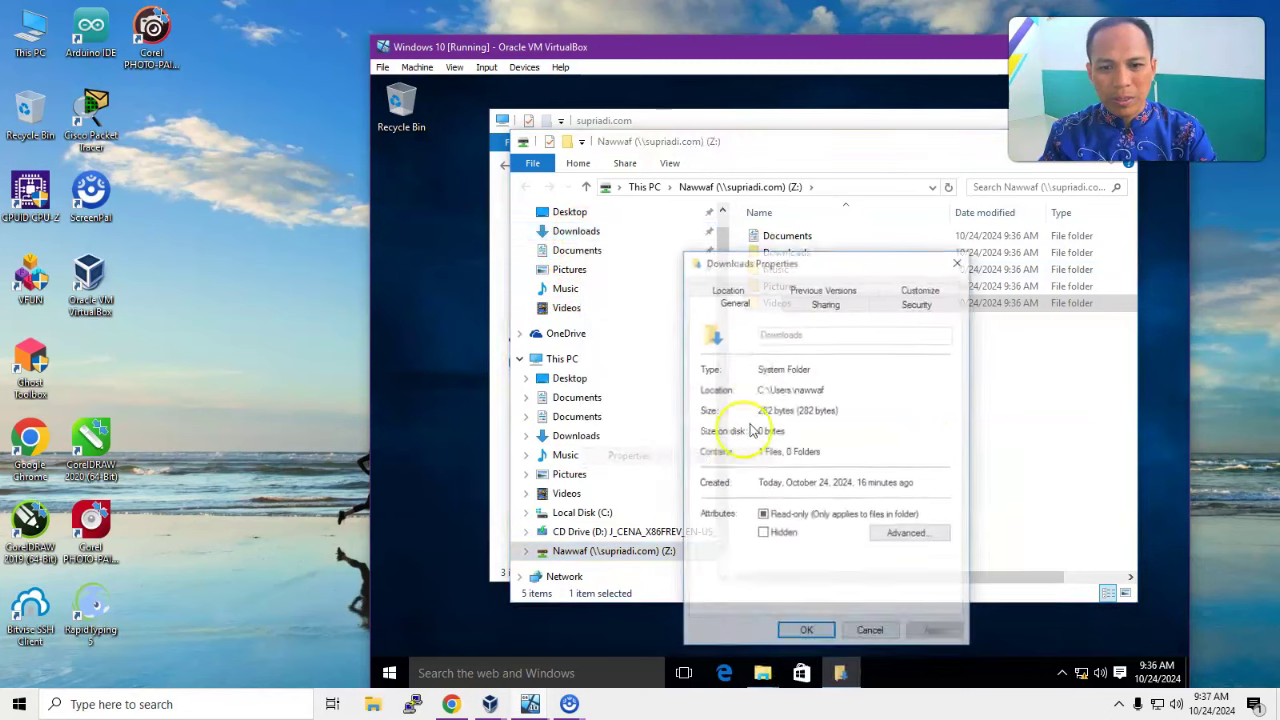
pyautogui.click(738, 289)
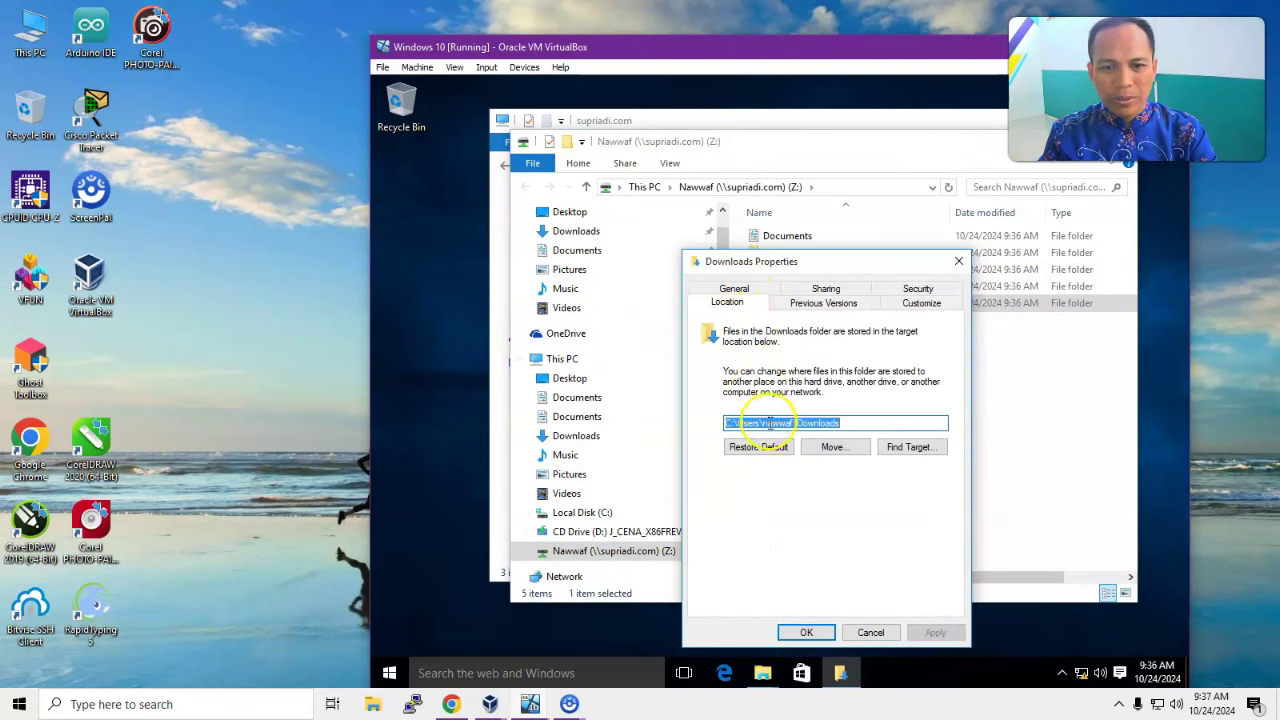
pyautogui.click(833, 447)
pyautogui.scroll(-3, 780, 445)
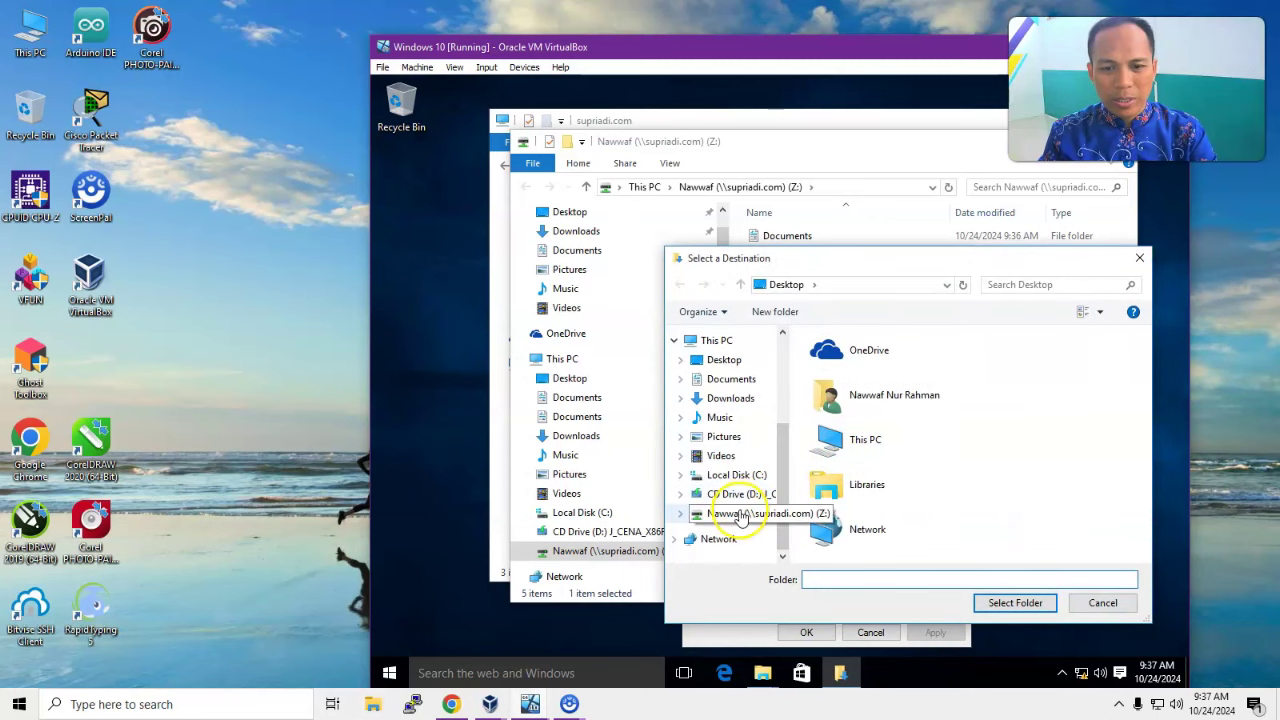
pyautogui.click(740, 513)
pyautogui.click(850, 375)
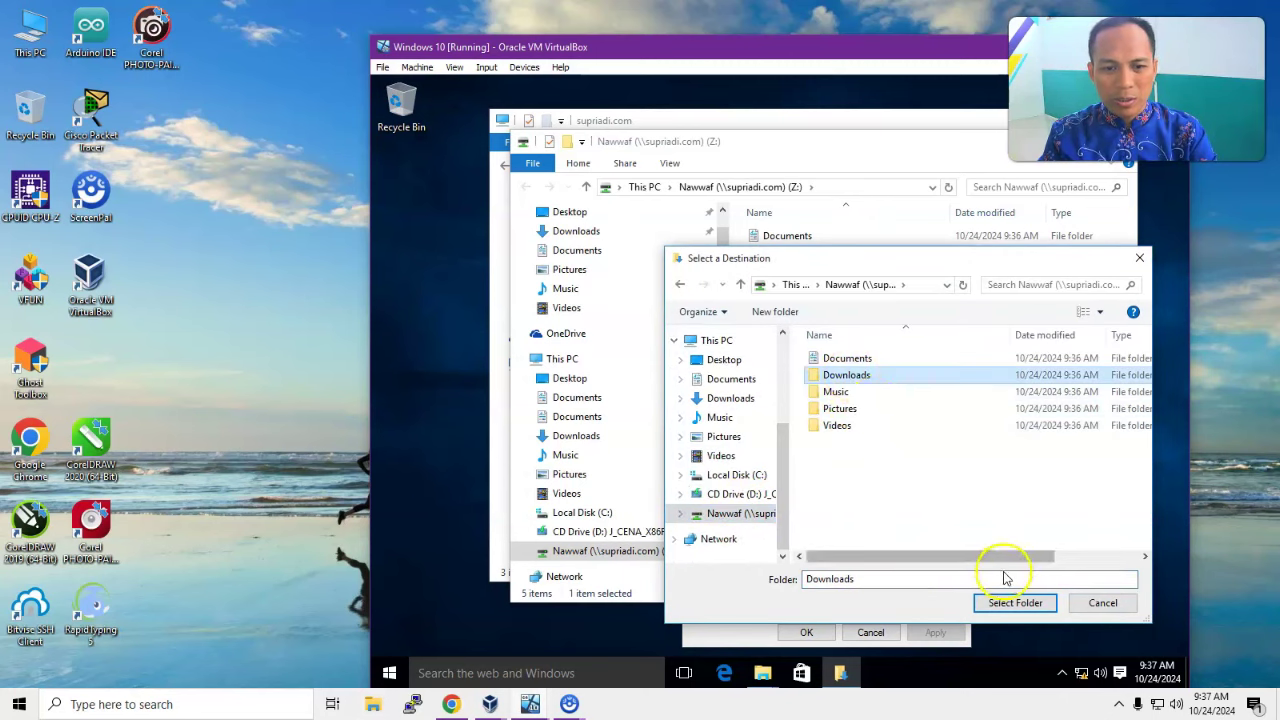
pyautogui.click(1015, 602)
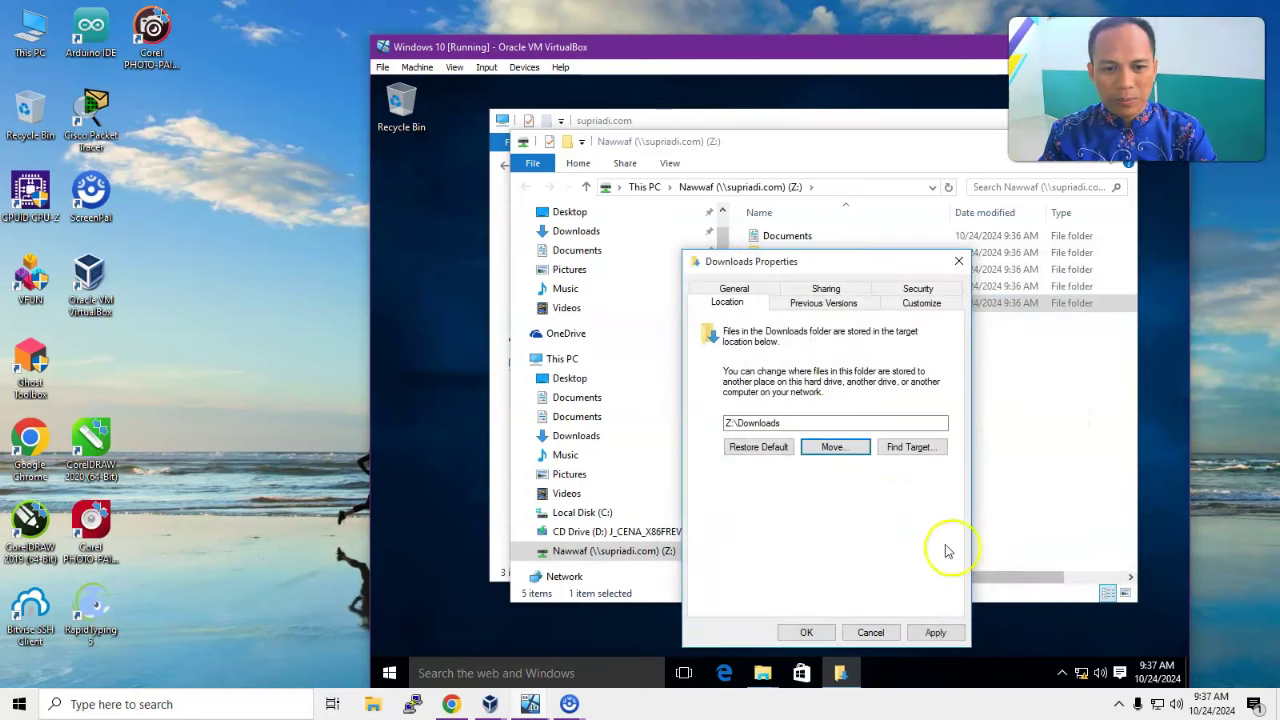
pyautogui.click(806, 633)
pyautogui.click(845, 405)
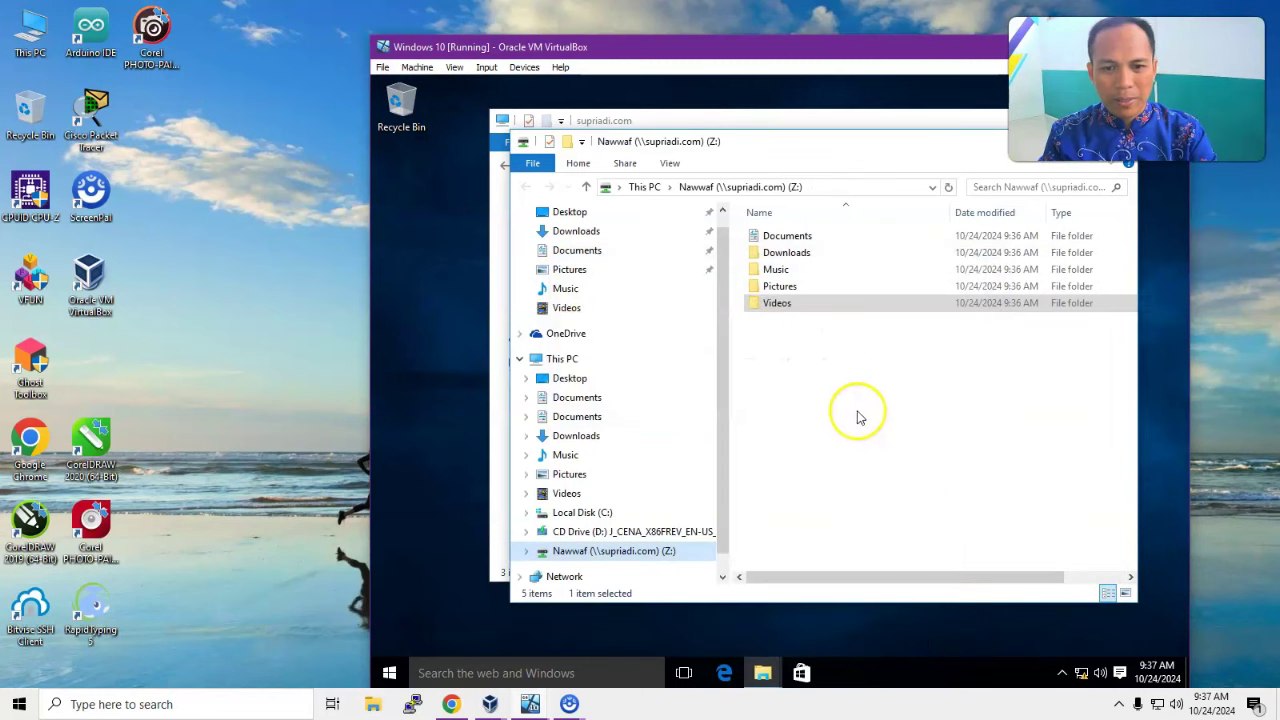
pyautogui.rightClick(571, 269)
# Step: Redirect the Pictures folder to Z:\Pictures, moving its files
pyautogui.click(660, 487)
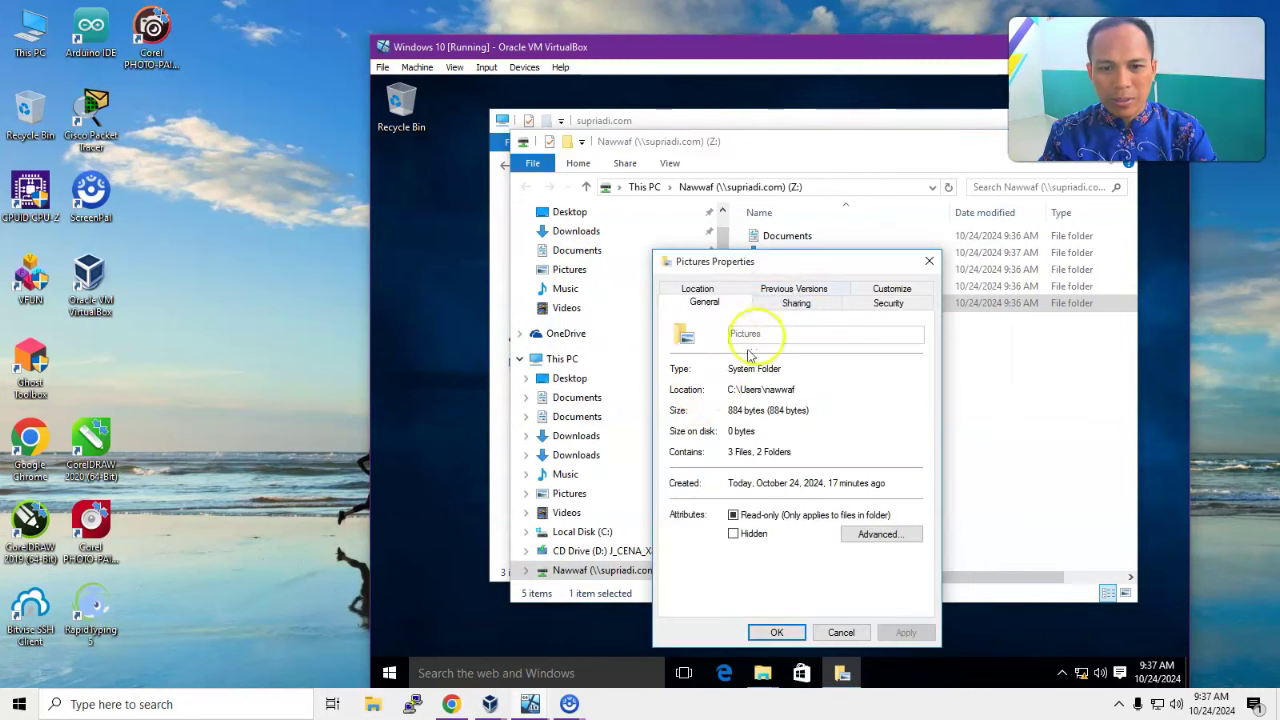
pyautogui.click(720, 288)
pyautogui.click(808, 447)
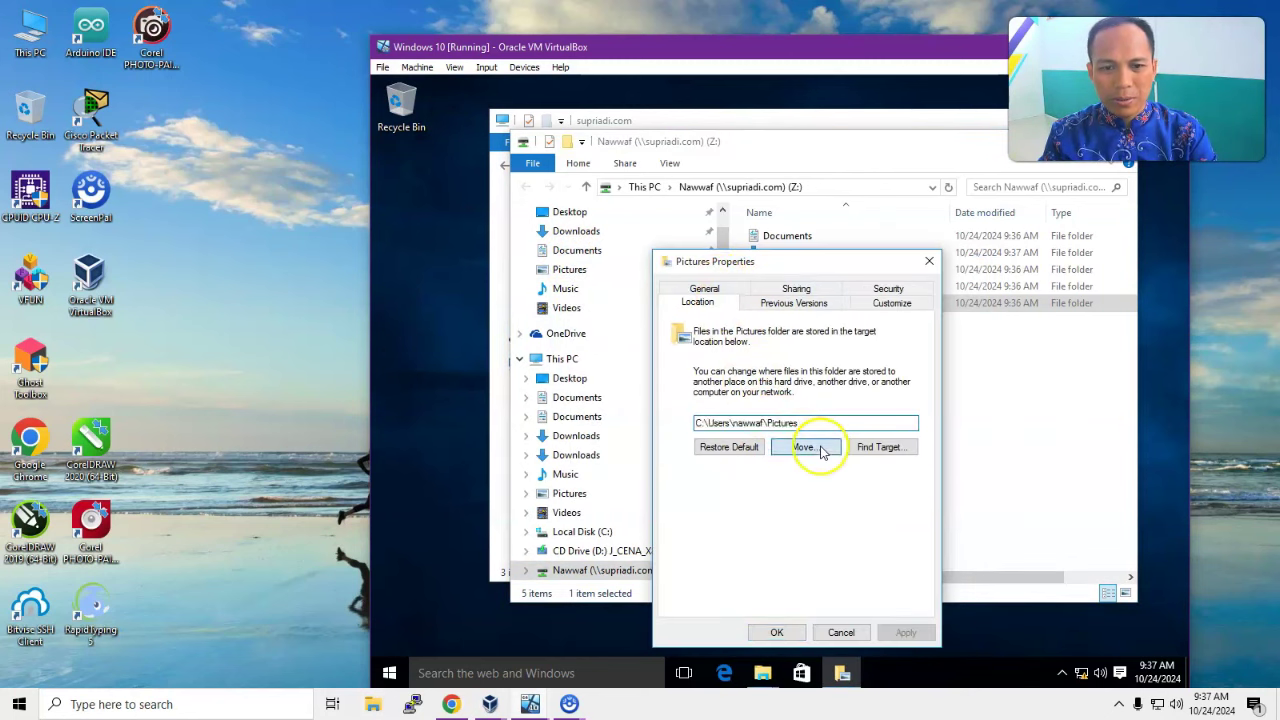
pyautogui.moveTo(779, 466); pyautogui.dragTo(777, 517)
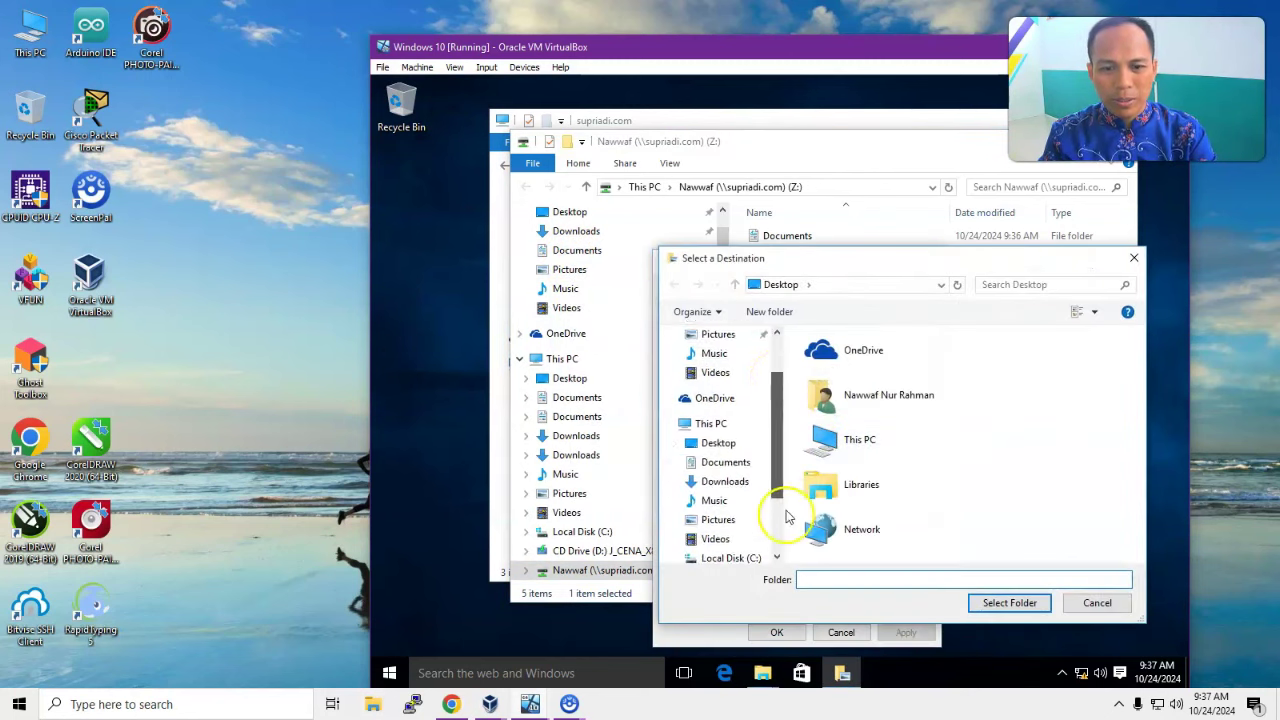
pyautogui.click(748, 512)
pyautogui.click(838, 408)
pyautogui.click(1005, 602)
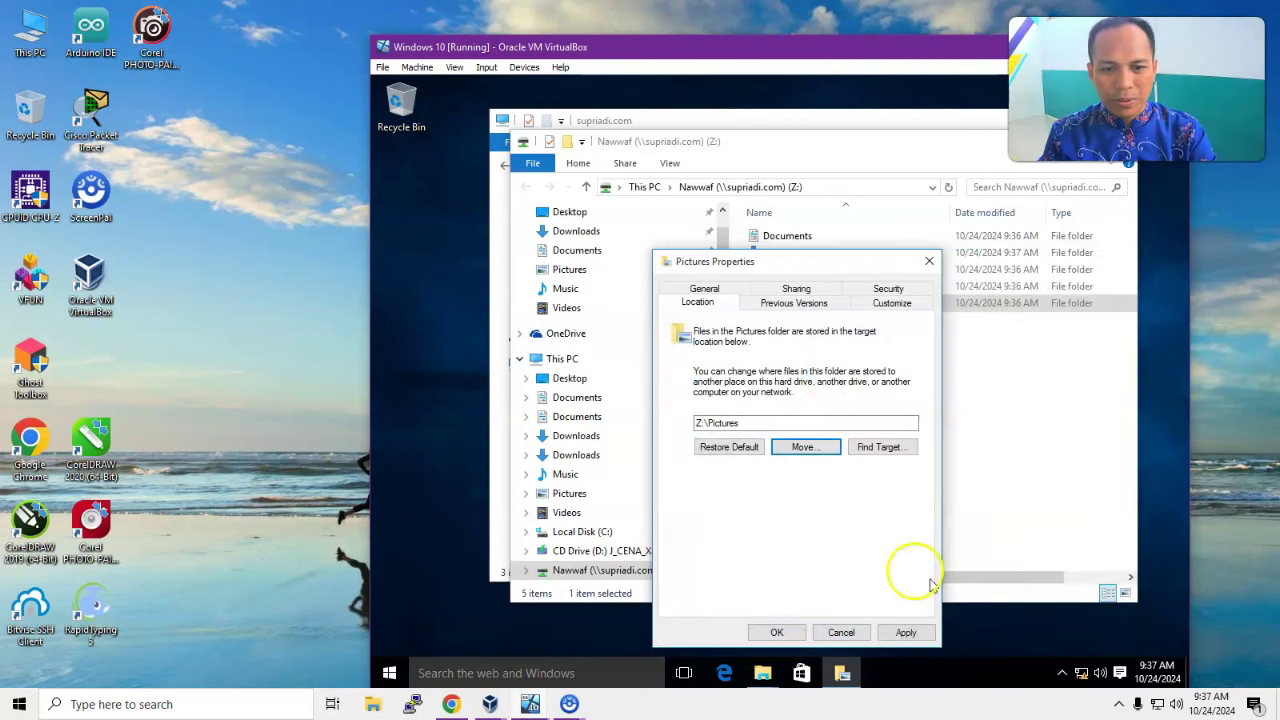
pyautogui.click(776, 632)
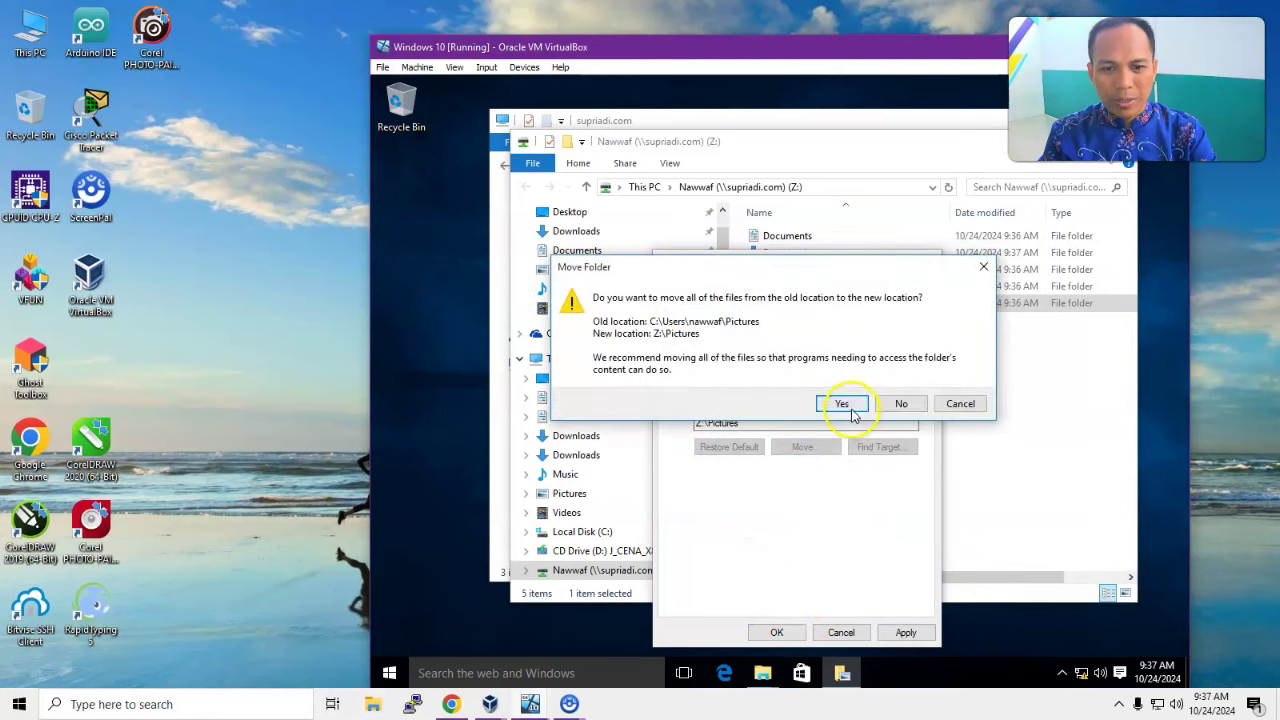
pyautogui.click(845, 405)
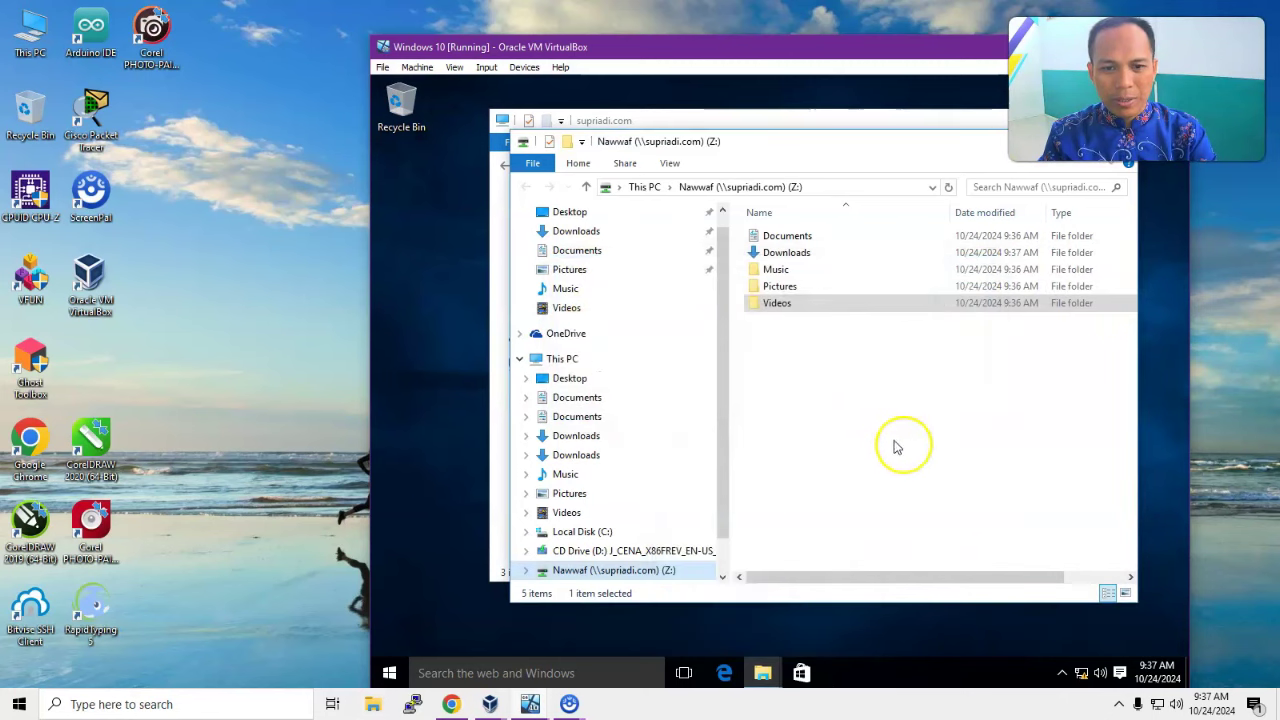
# Step: Redirect the Music folder to Z:\Music, moving its files
pyautogui.rightClick(566, 289)
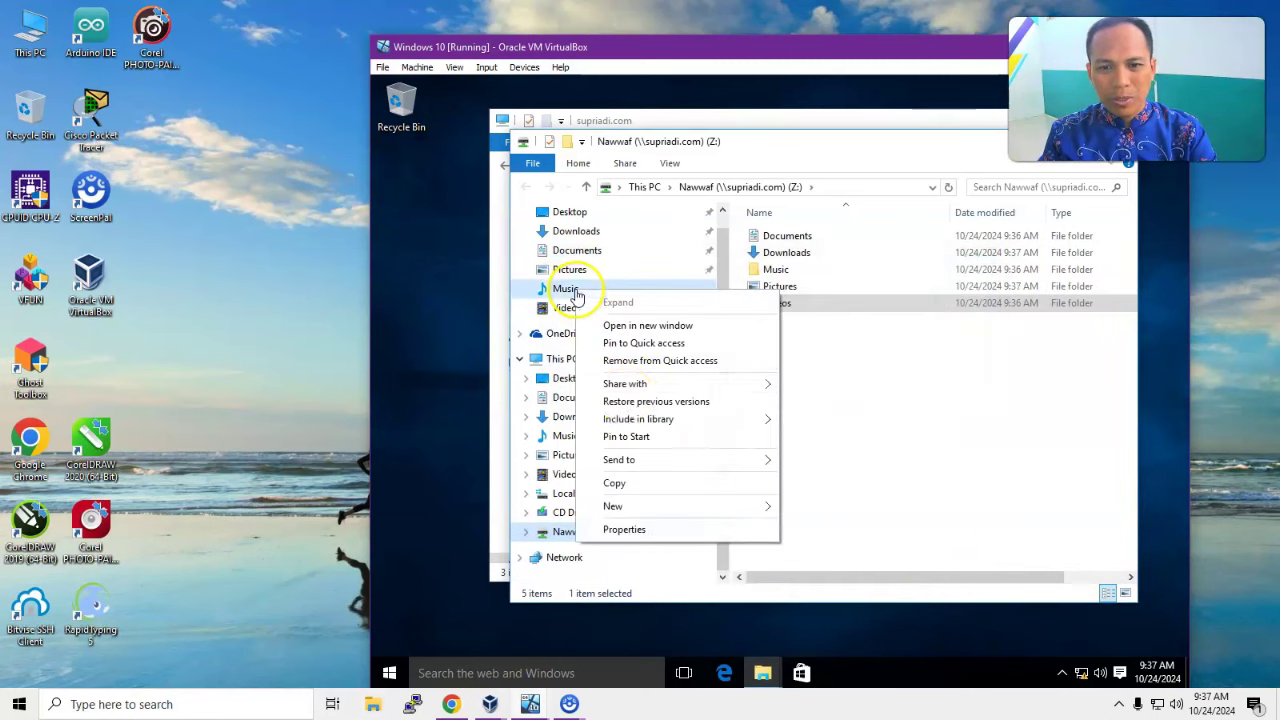
pyautogui.click(686, 530)
pyautogui.click(740, 289)
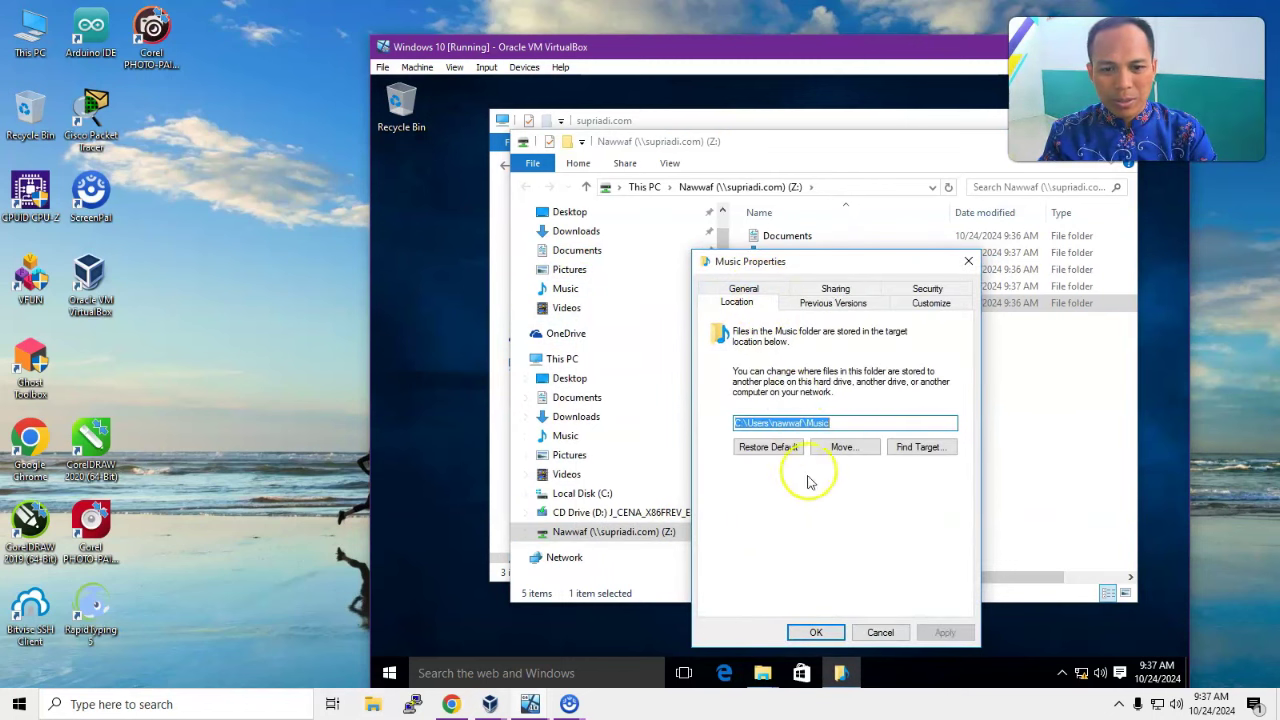
pyautogui.click(842, 447)
pyautogui.scroll(-3, 770, 490)
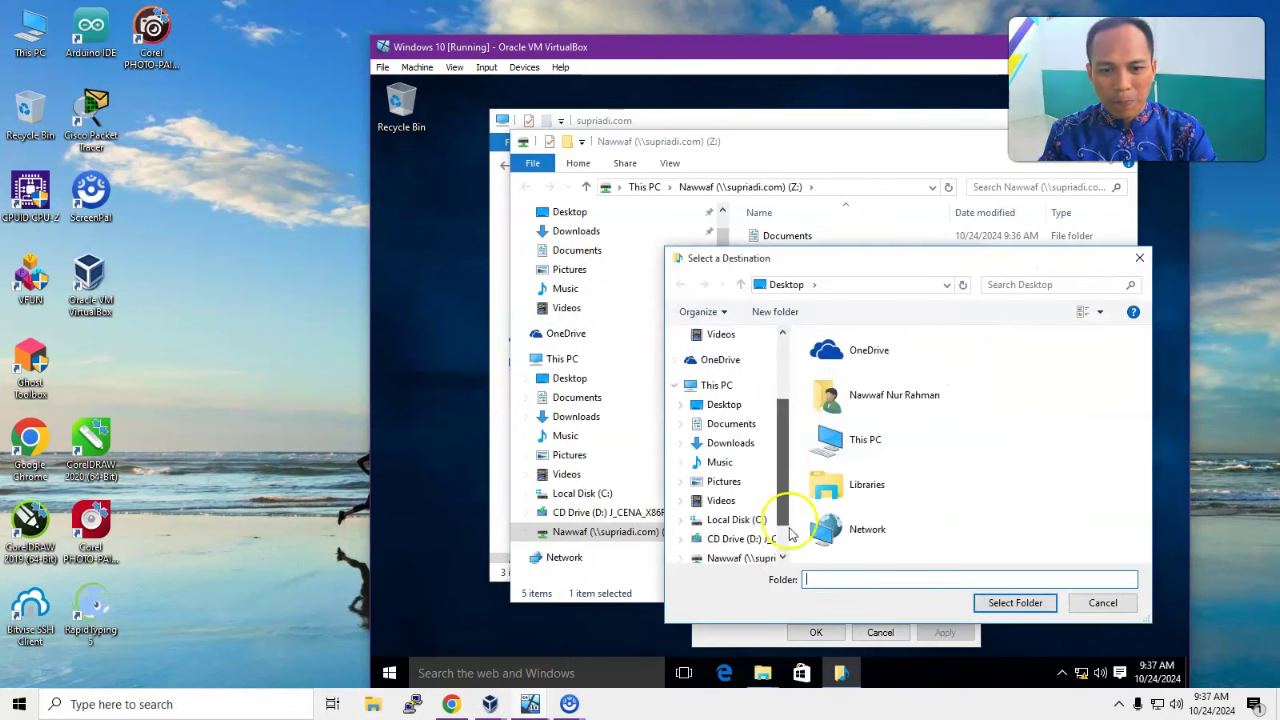
pyautogui.click(748, 540)
pyautogui.click(840, 391)
pyautogui.click(1012, 600)
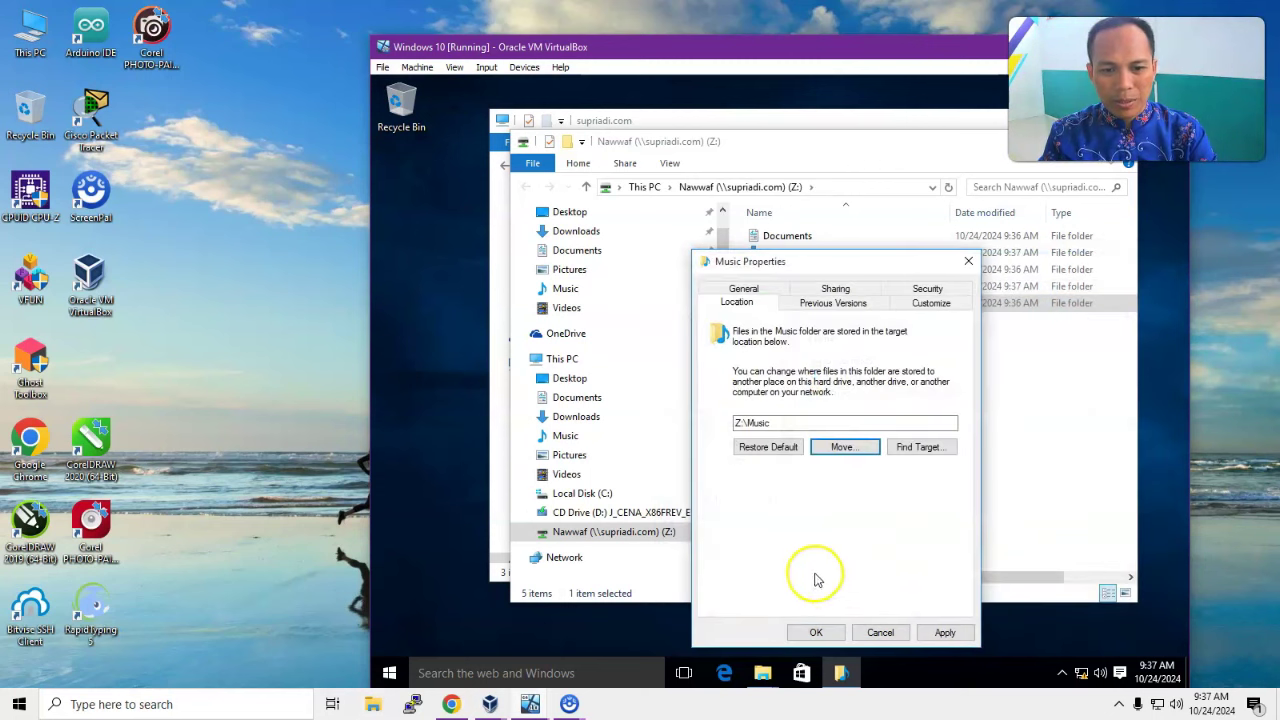
pyautogui.click(812, 634)
pyautogui.click(842, 405)
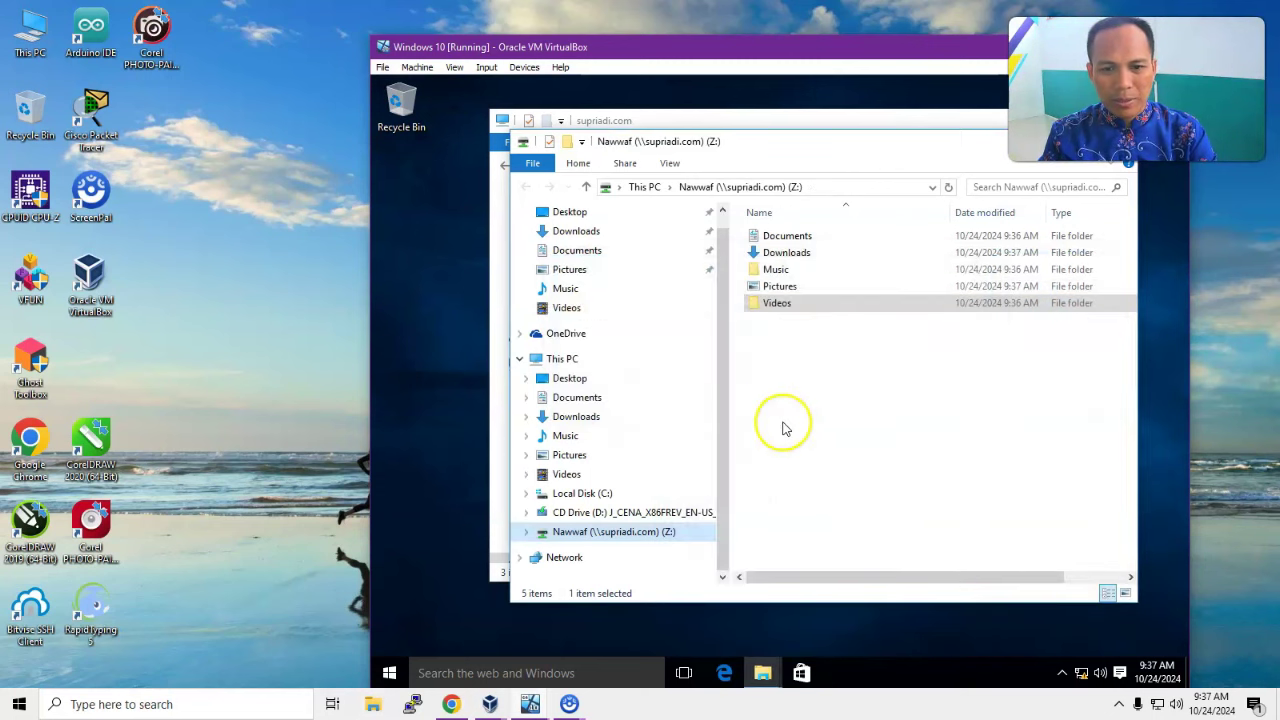
# Step: Redirect the Videos folder to Z:\Videos, moving its files
pyautogui.rightClick(557, 313)
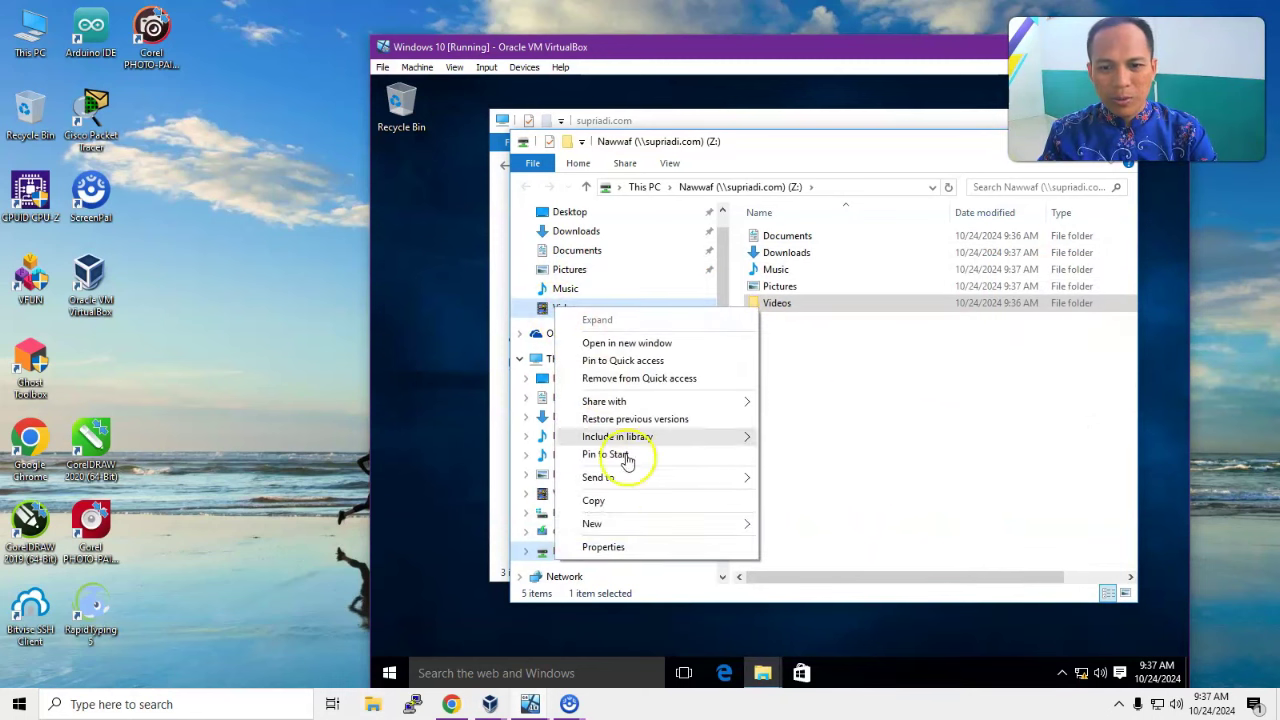
pyautogui.click(651, 543)
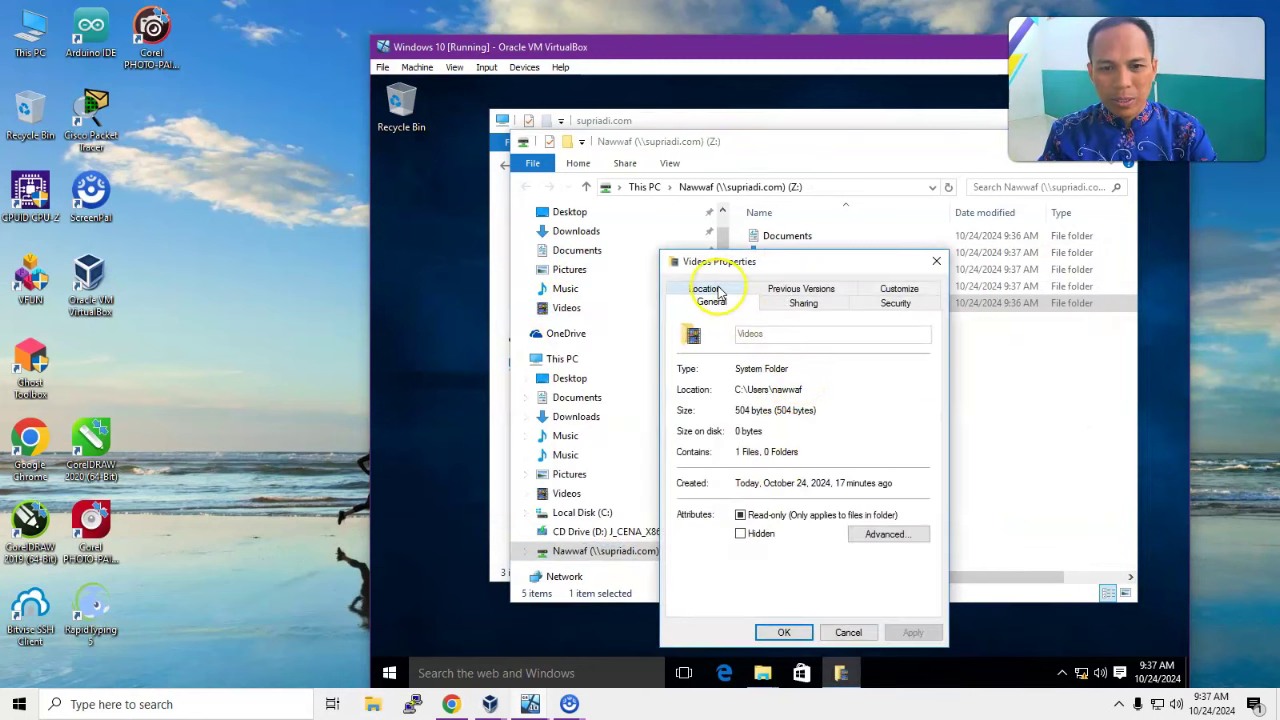
pyautogui.click(715, 290)
pyautogui.click(810, 447)
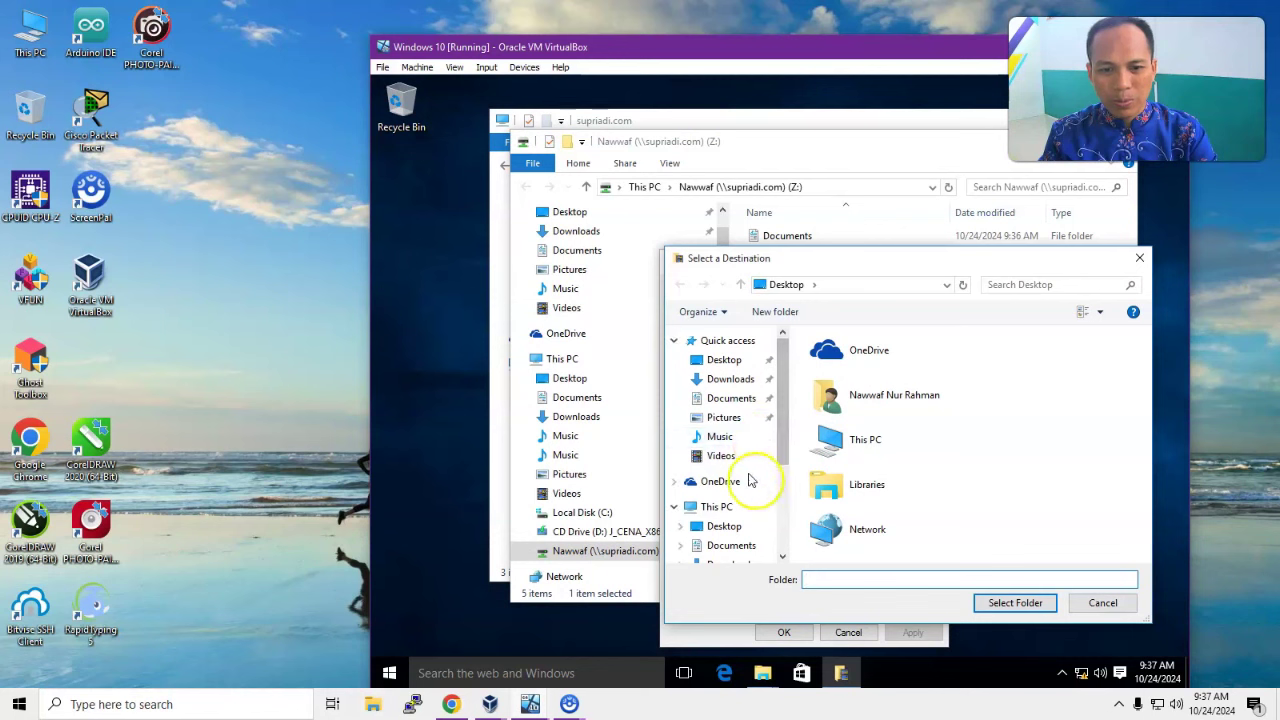
pyautogui.moveTo(780, 443); pyautogui.dragTo(793, 527)
pyautogui.click(742, 513)
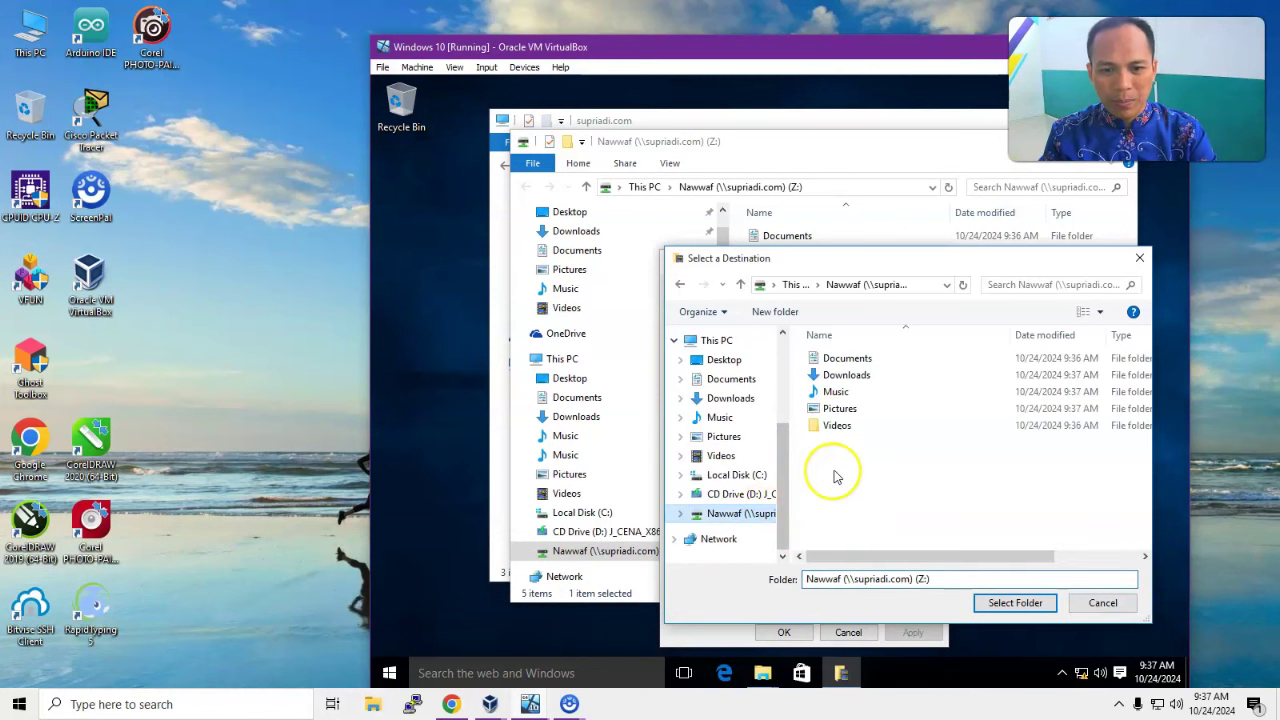
pyautogui.click(837, 425)
pyautogui.click(1013, 602)
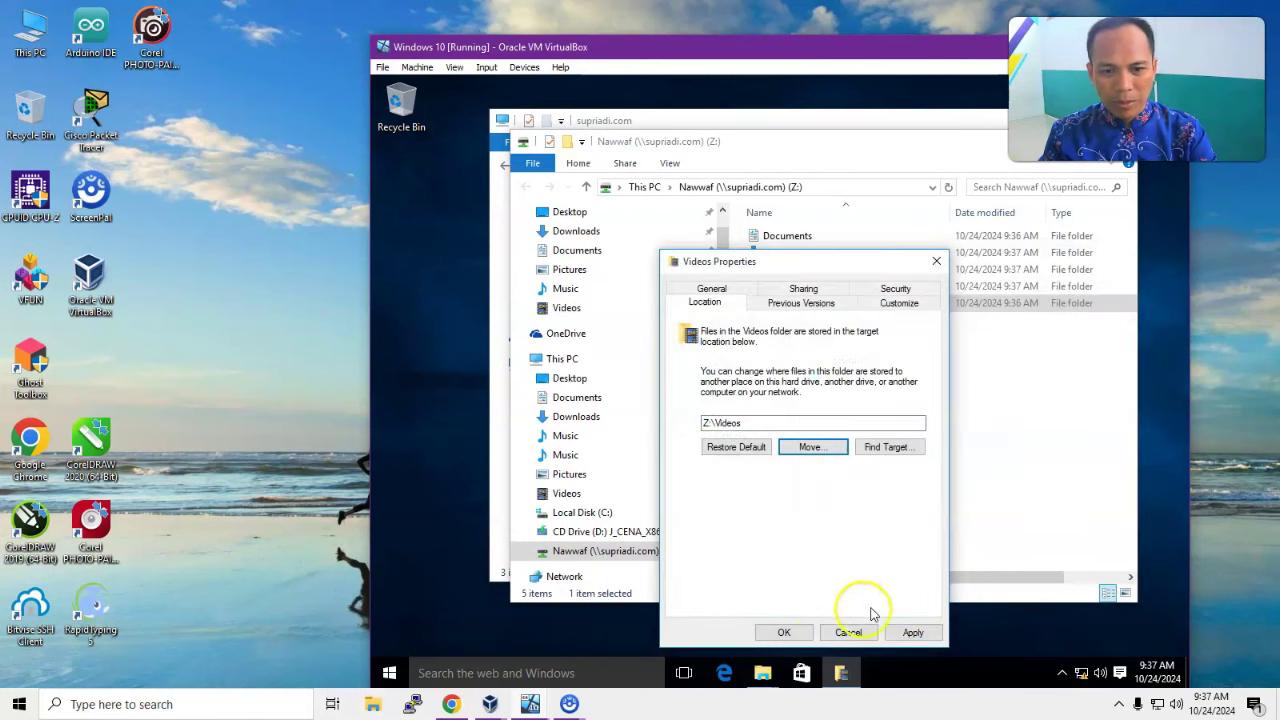
pyautogui.click(800, 640)
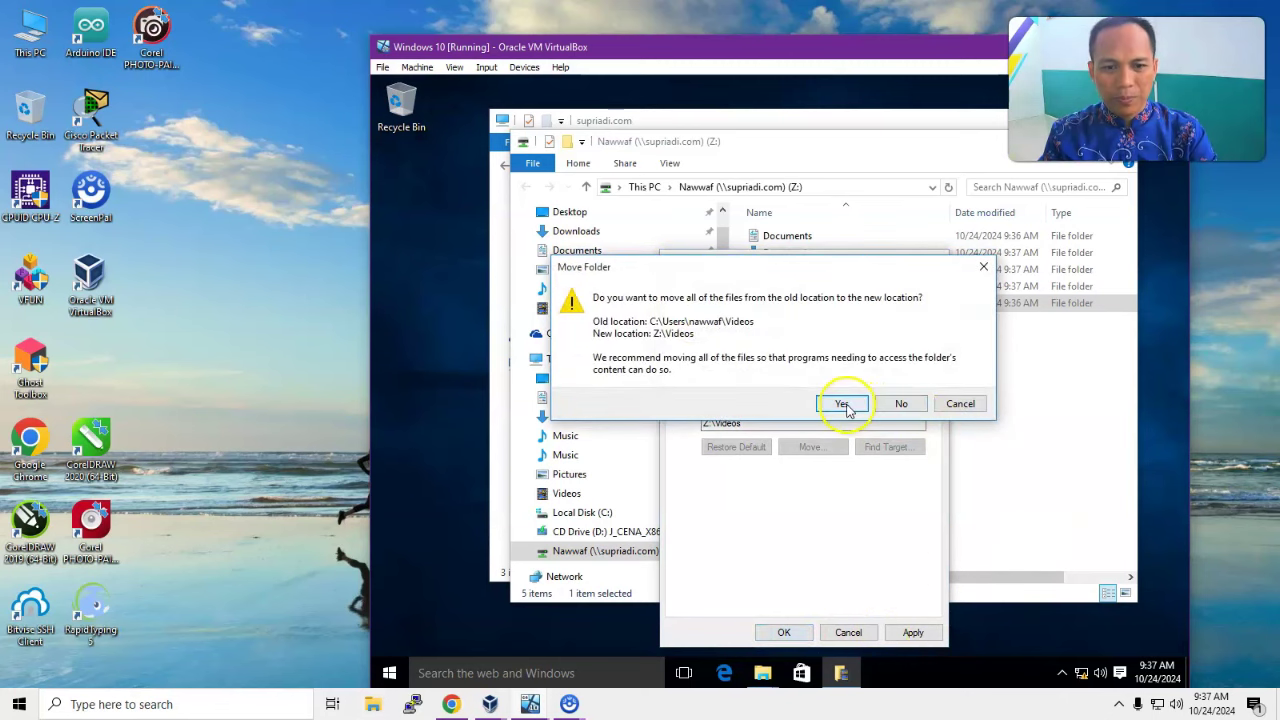
pyautogui.click(843, 404)
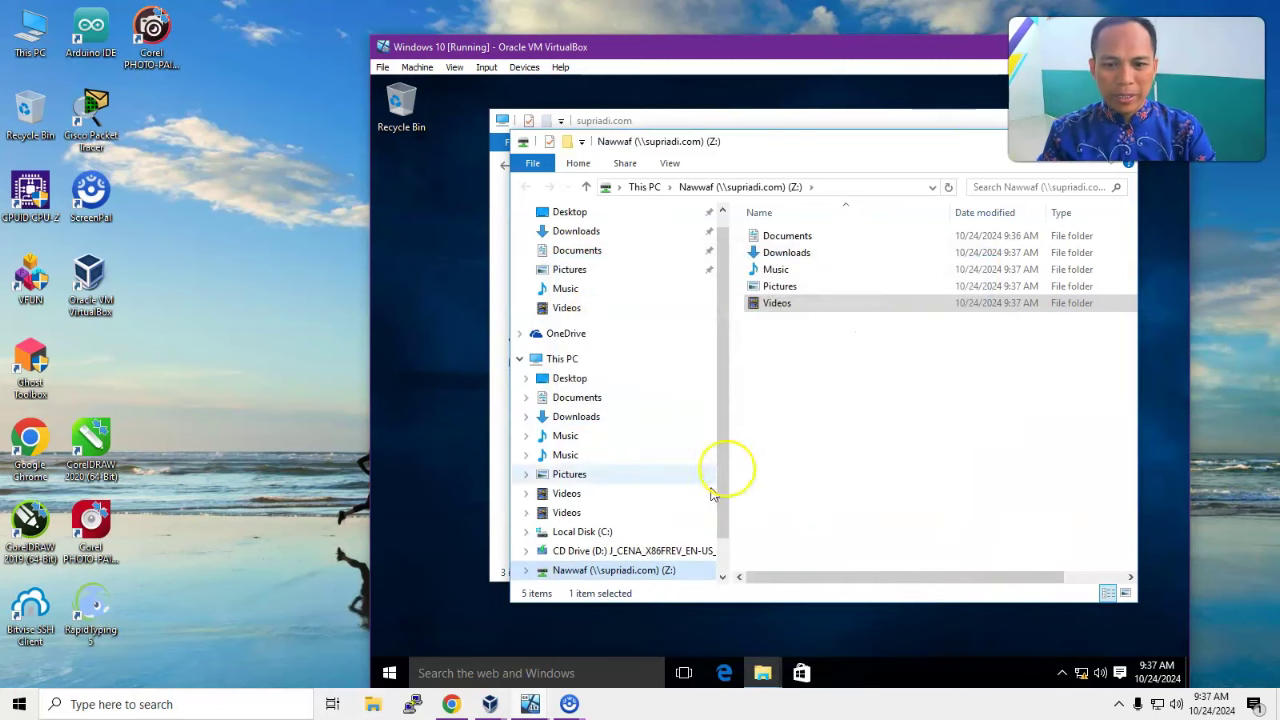
# Step: Check the Pictures folder, then close the Pictures and supriadi.com windows
pyautogui.click(569, 270)
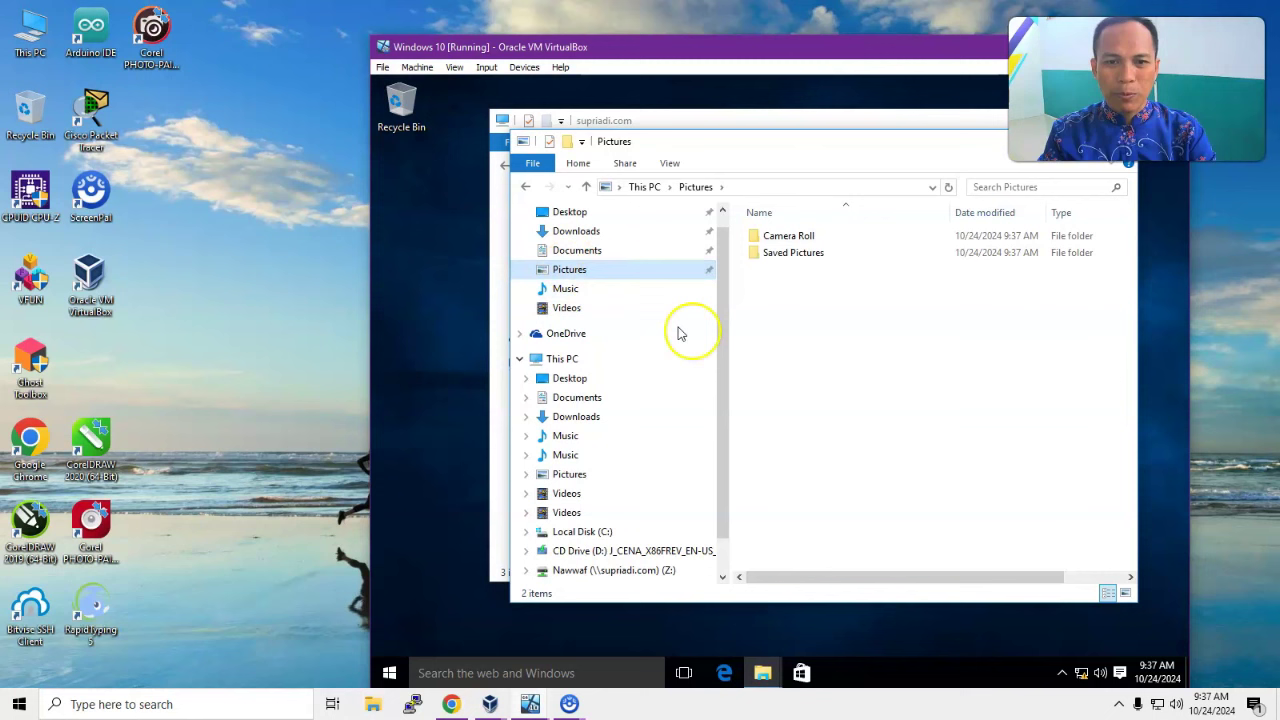
pyautogui.moveTo(822, 147); pyautogui.dragTo(743, 186)
pyautogui.click(1034, 184)
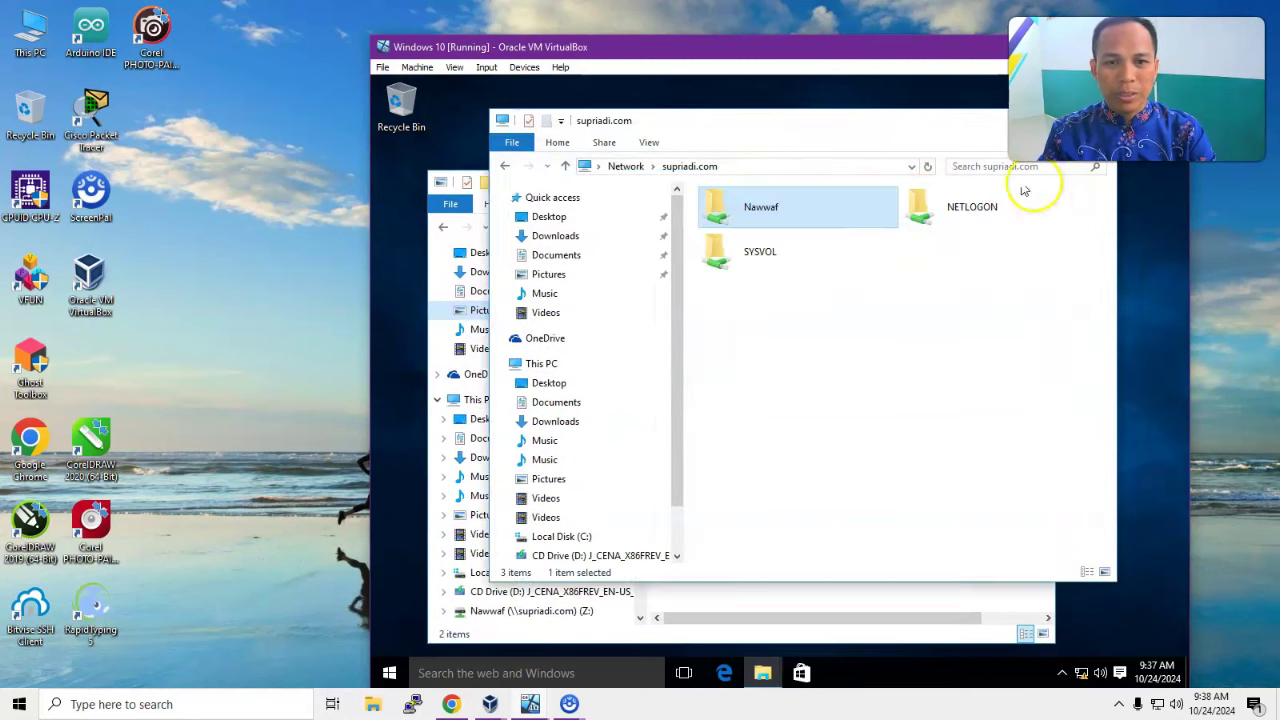
pyautogui.moveTo(901, 126); pyautogui.dragTo(835, 131)
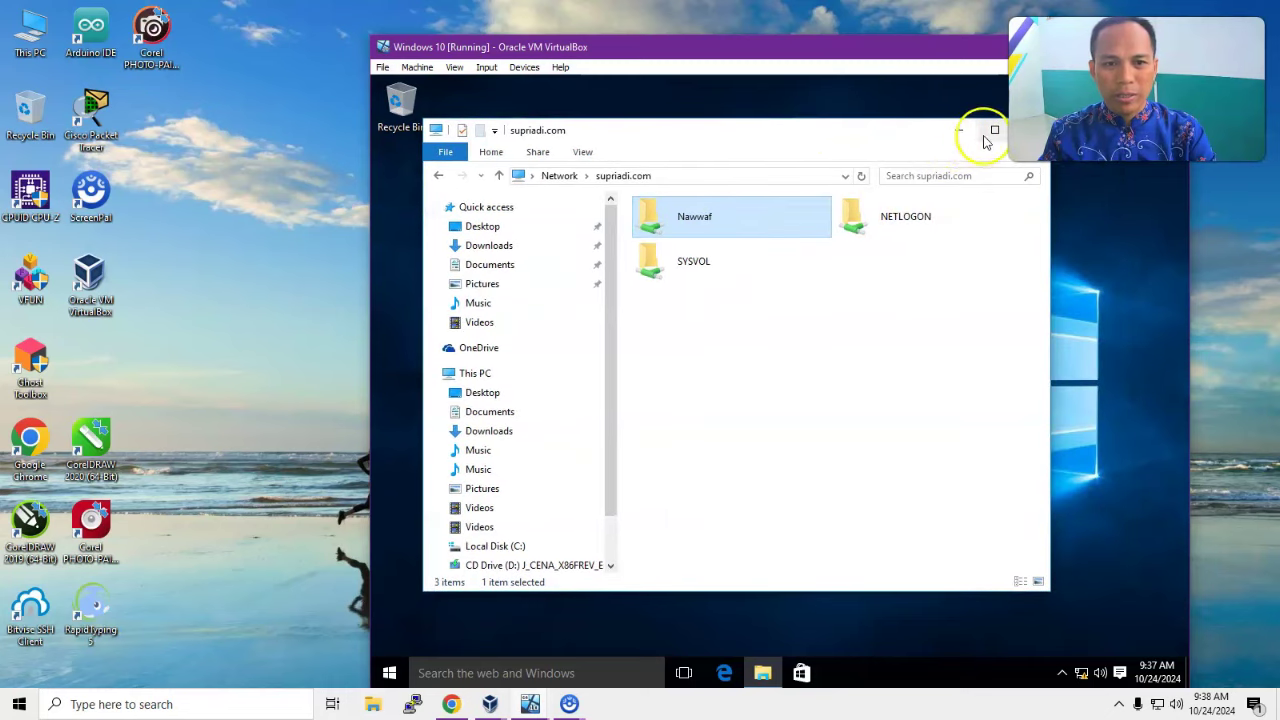
pyautogui.moveTo(926, 134); pyautogui.dragTo(819, 132)
pyautogui.click(925, 124)
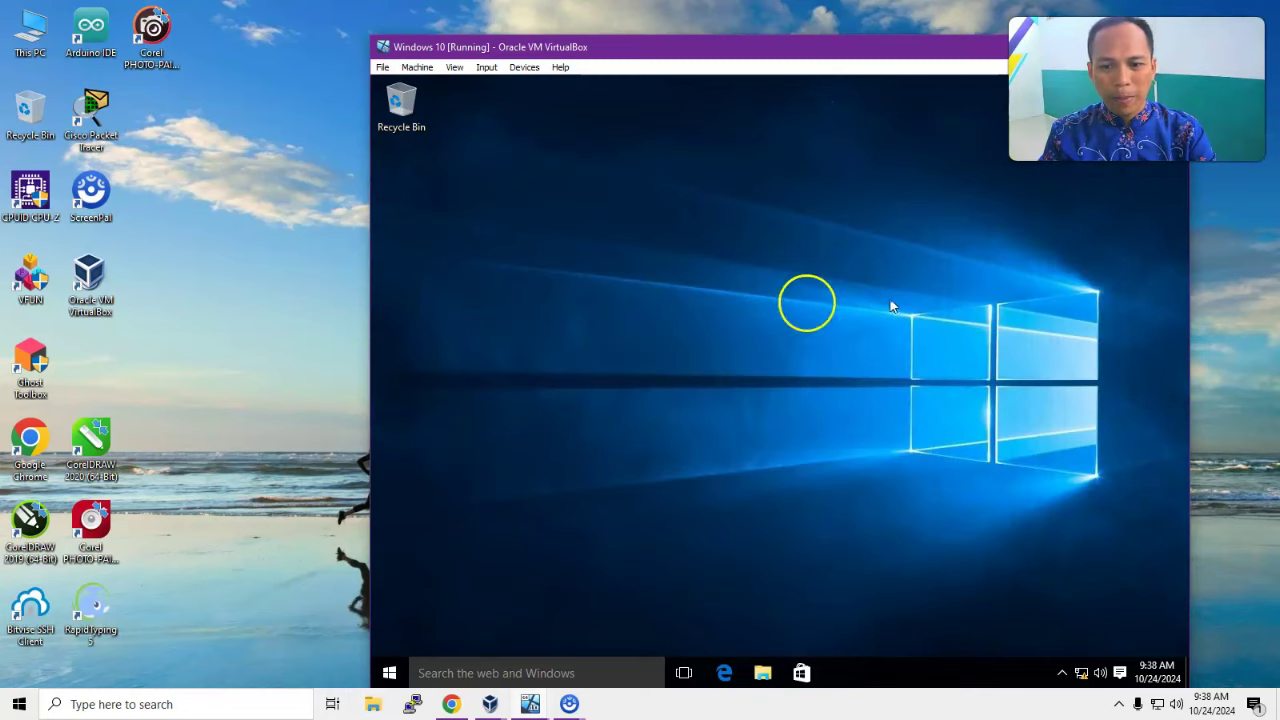
# Step: Launch Notepad from the Windows search box
pyautogui.click(466, 662)
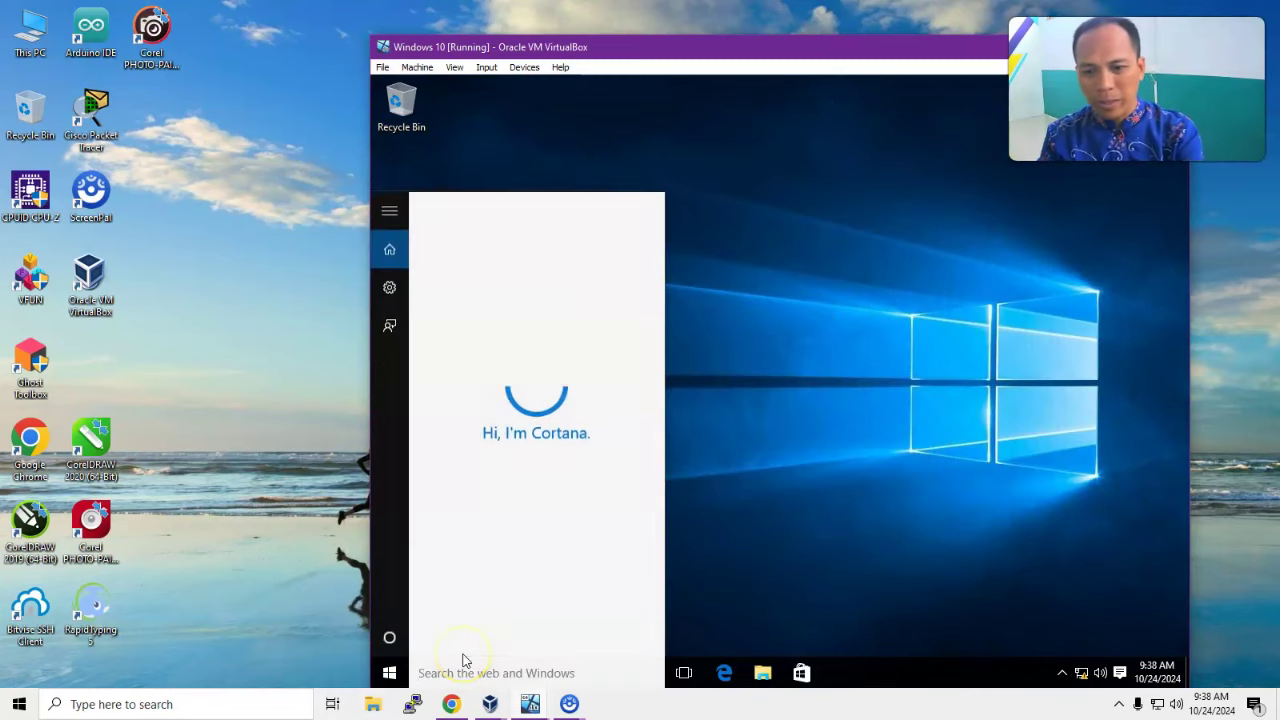
pyautogui.write('notepad')
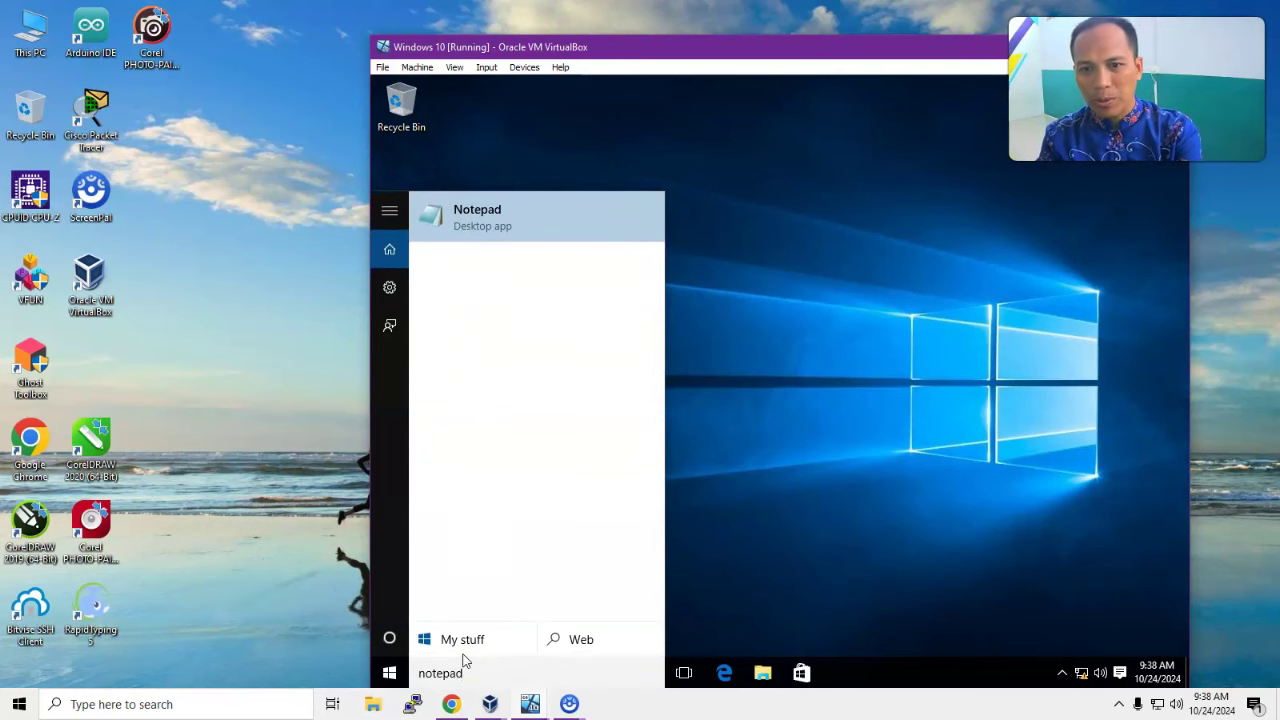
pyautogui.press('Return')
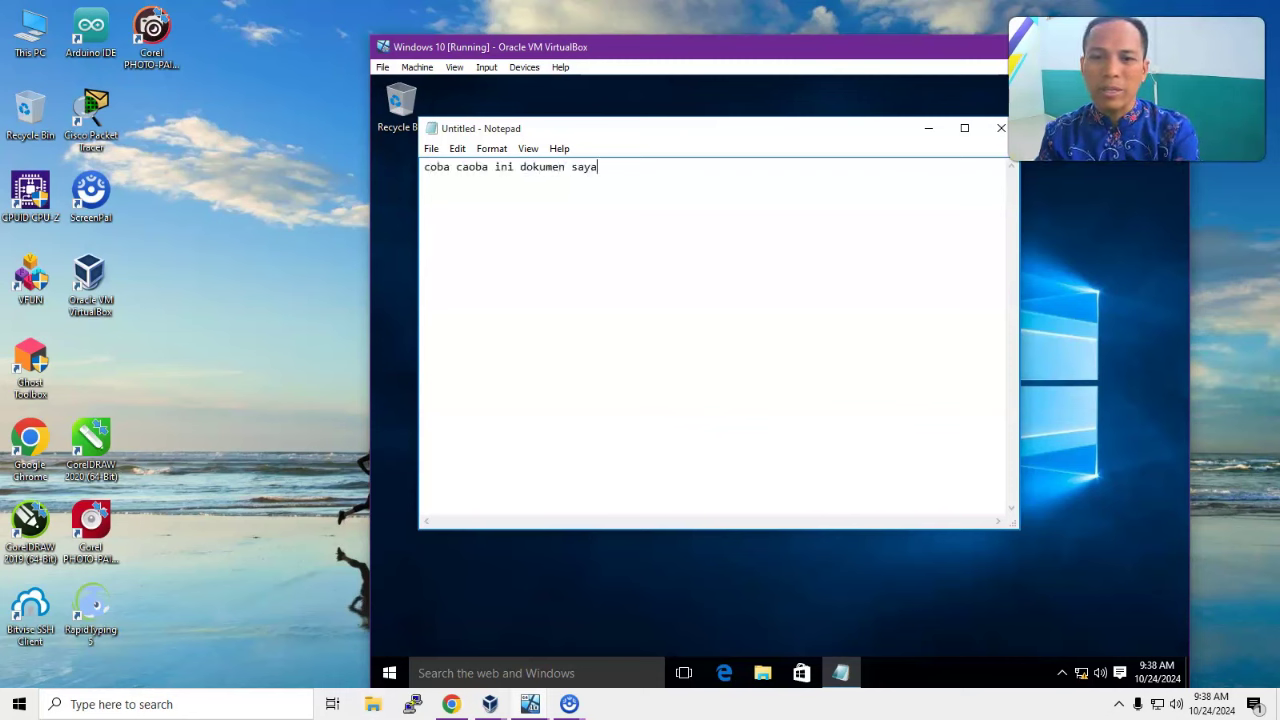
# Step: Save the note as 'ini file saya nawwaf' in Documents, then close Notepad and Explorer
pyautogui.click(431, 148)
pyautogui.click(466, 219)
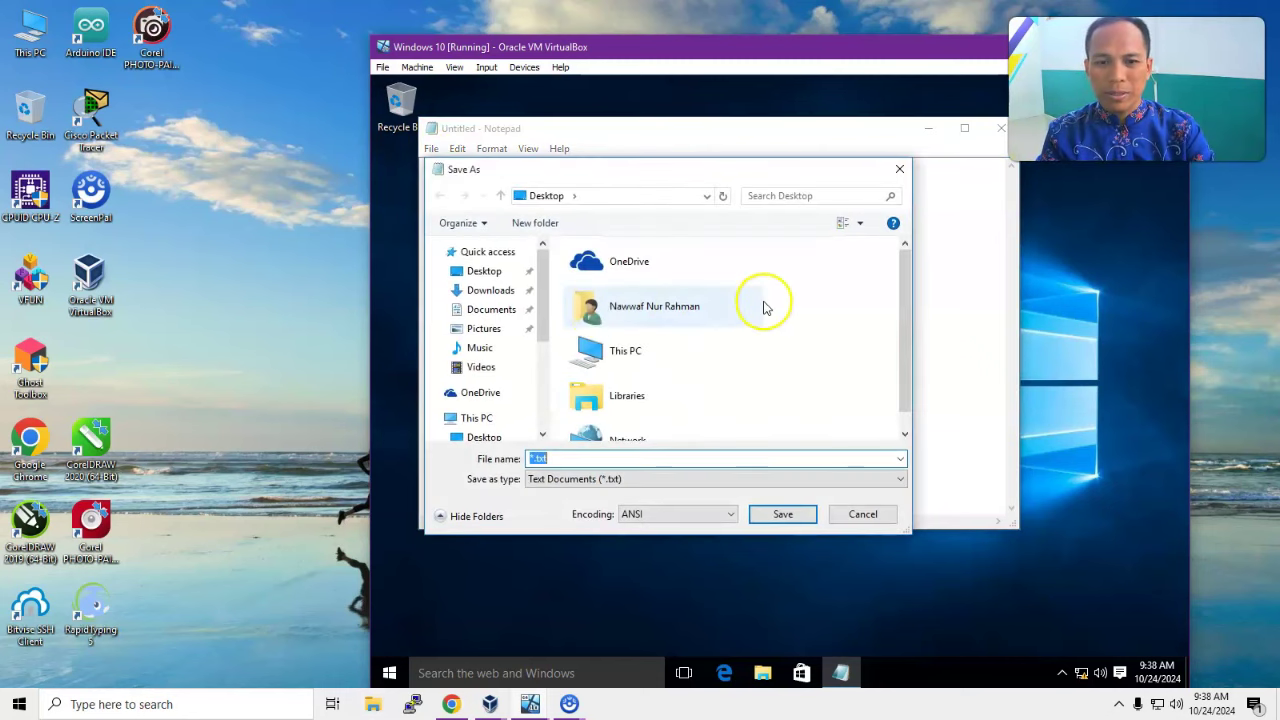
pyautogui.click(488, 309)
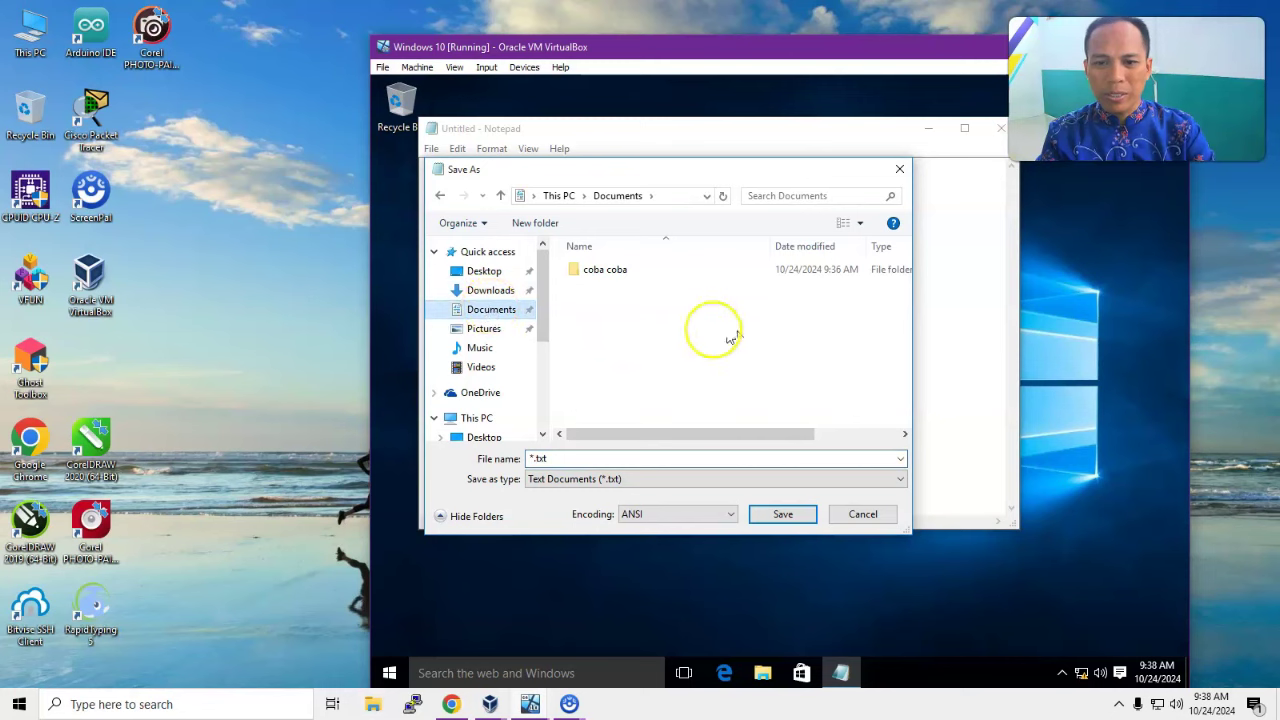
pyautogui.click(607, 457)
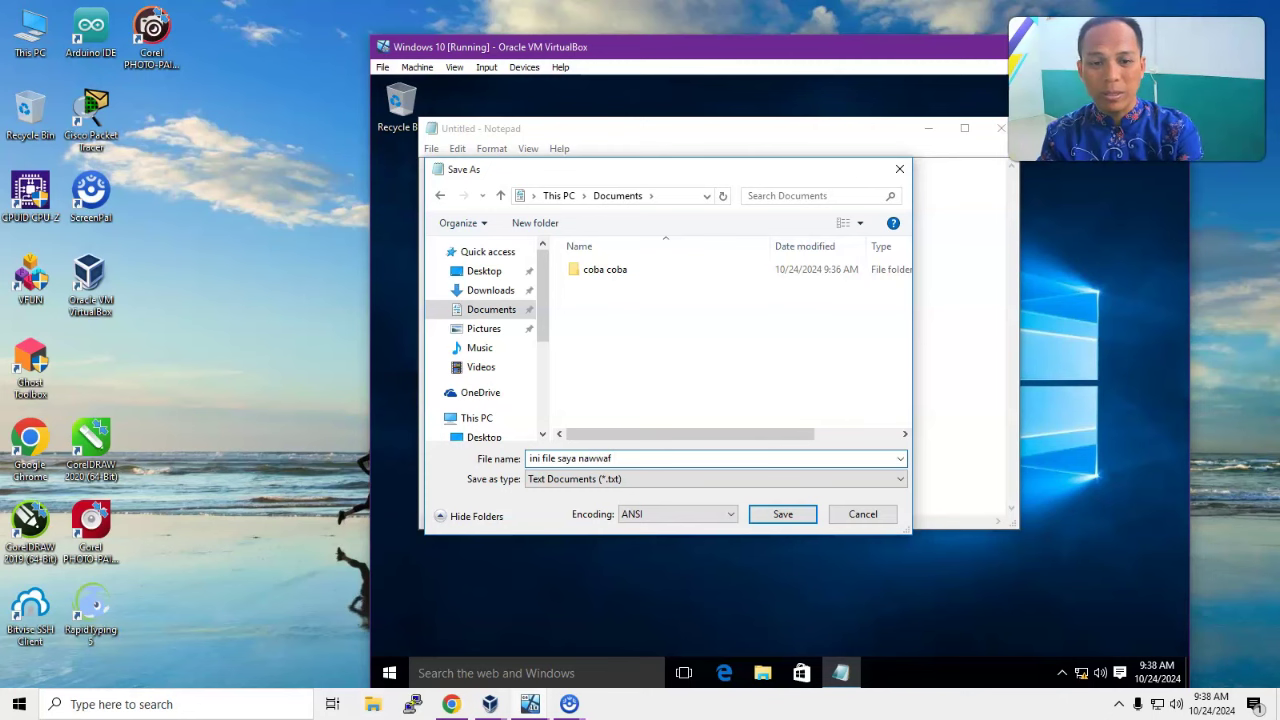
pyautogui.click(783, 514)
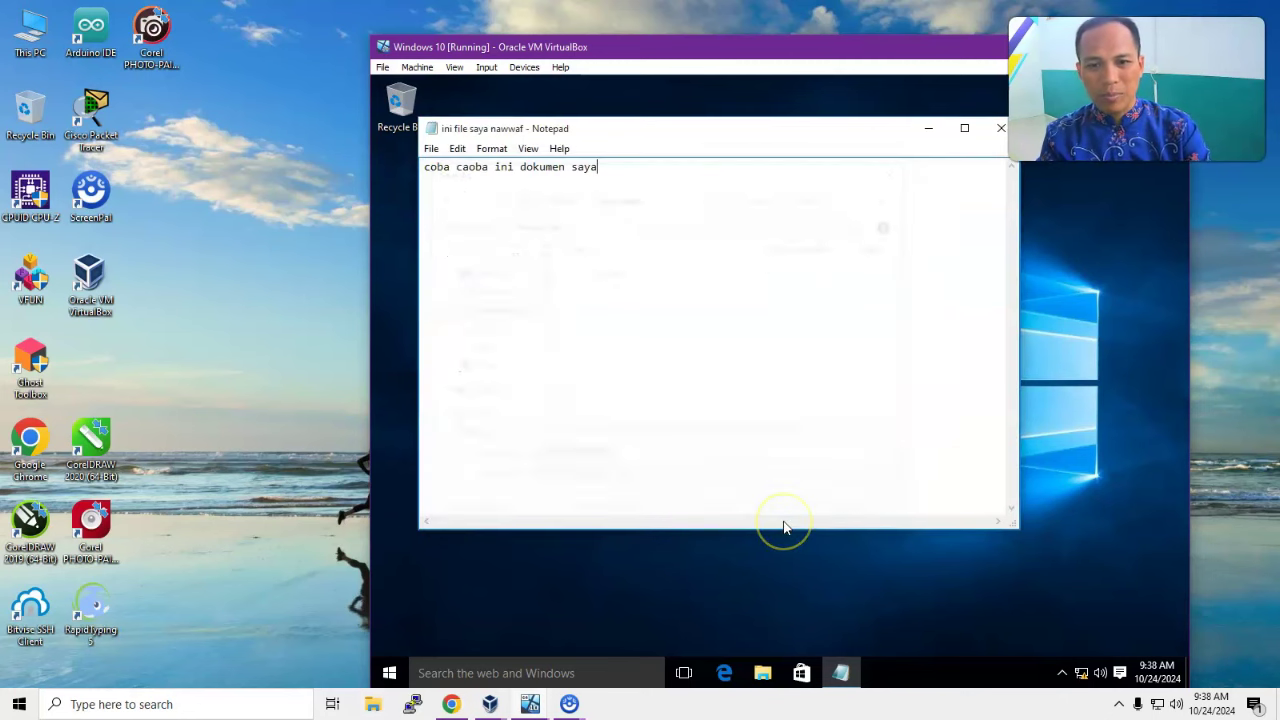
pyautogui.click(1000, 130)
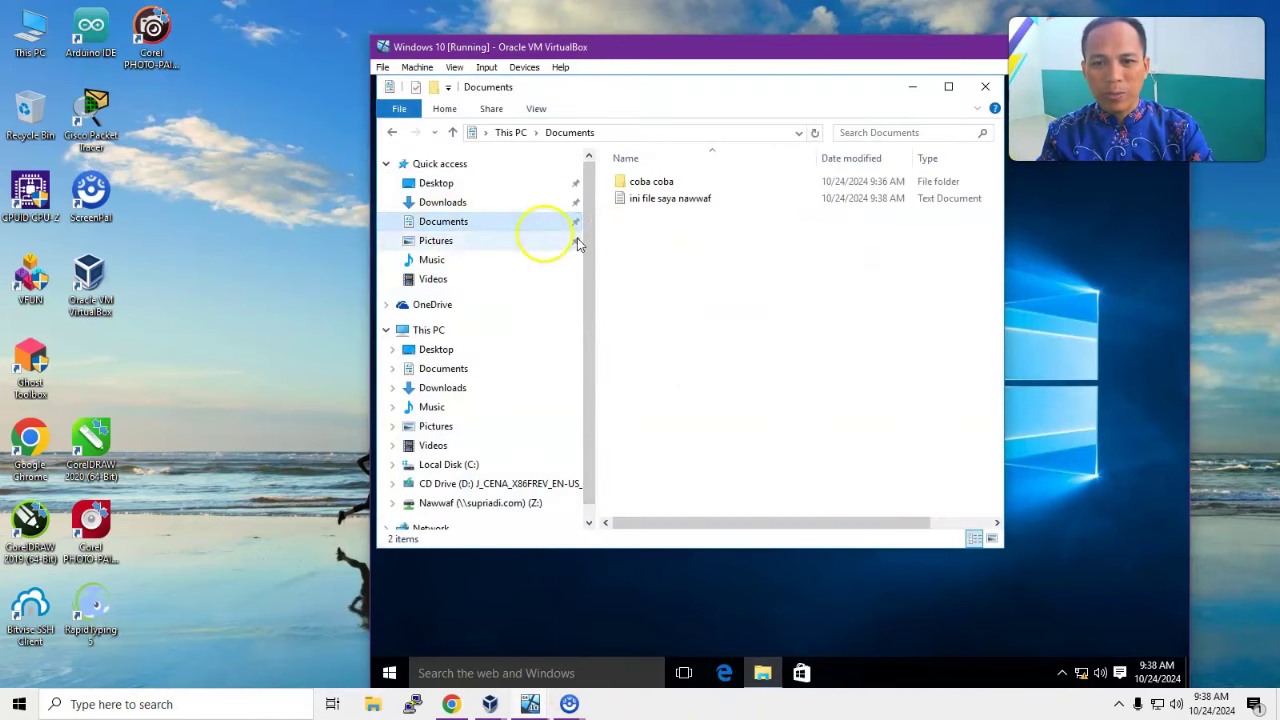
pyautogui.click(637, 201)
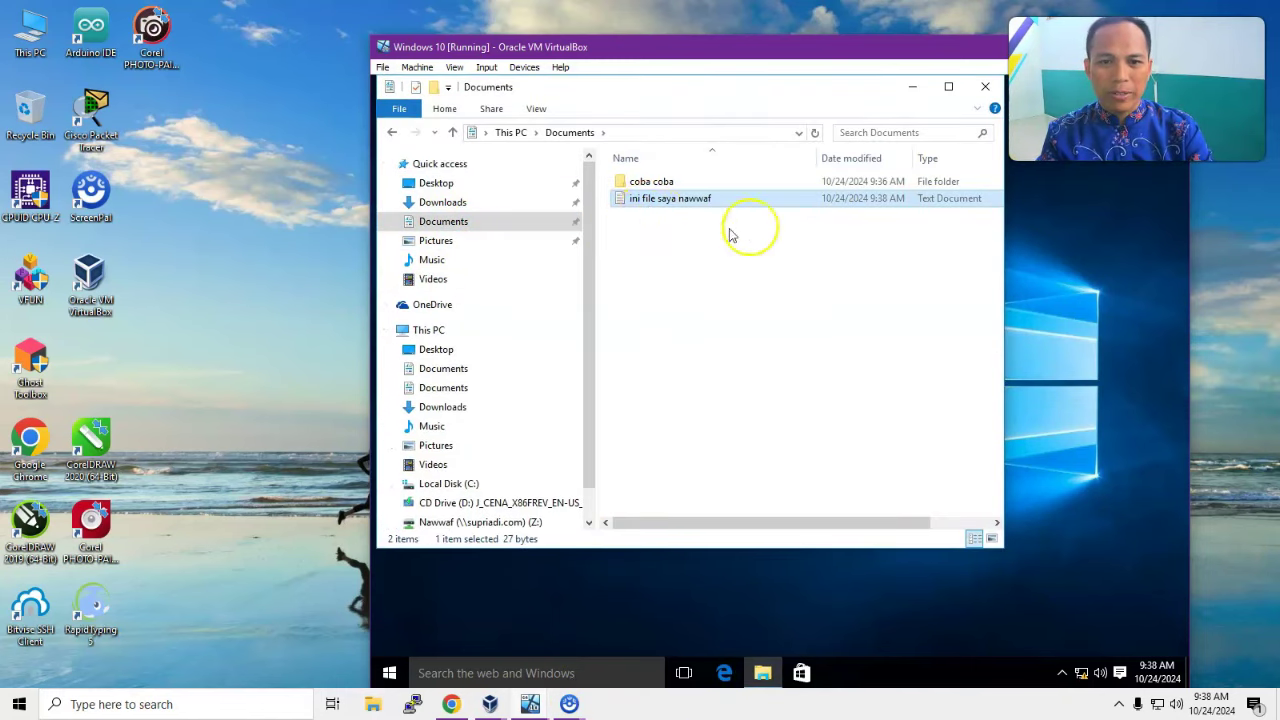
pyautogui.click(984, 87)
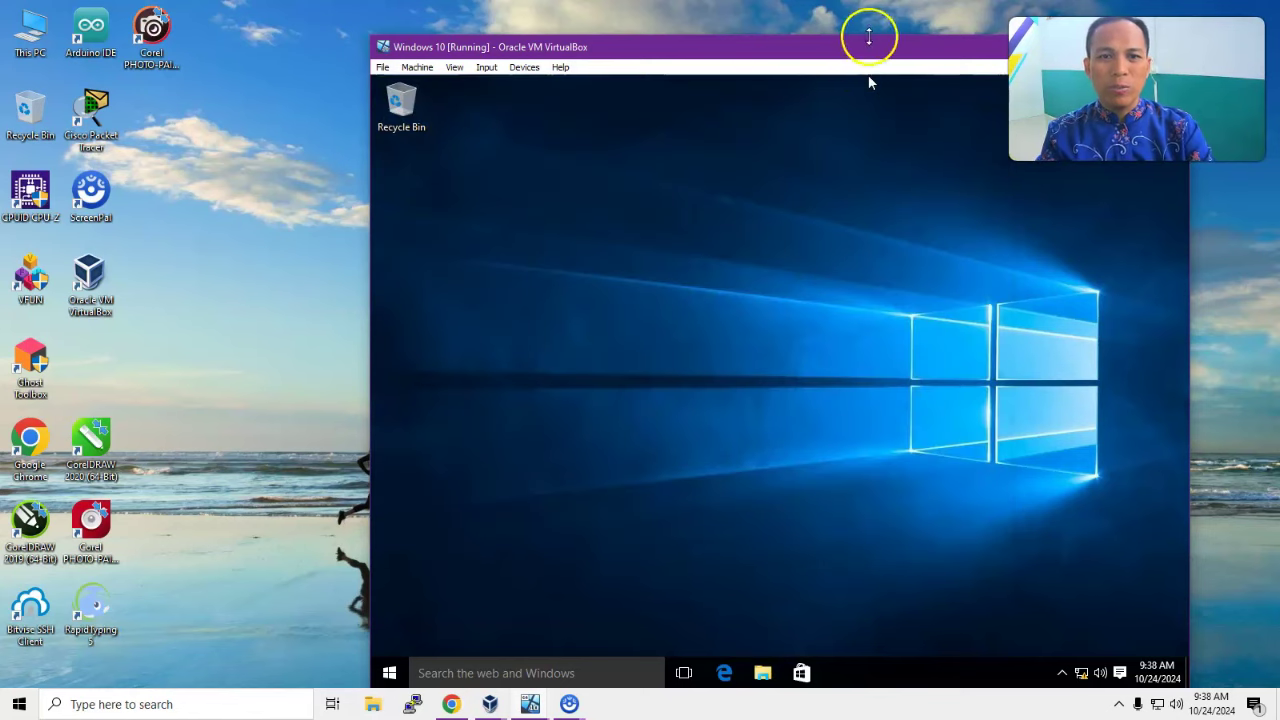
# Step: Place the Windows 10 VM window on the right and bring up the server VM
pyautogui.moveTo(878, 52); pyautogui.dragTo(722, 52)
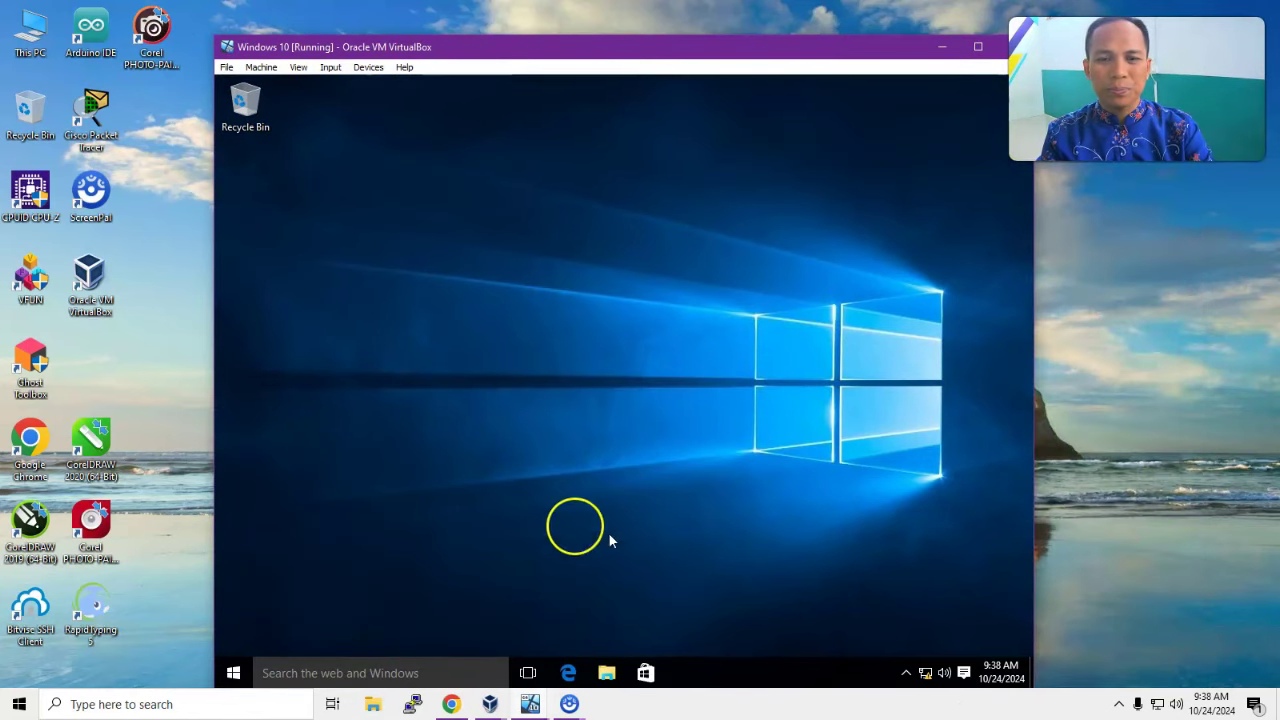
pyautogui.click(942, 50)
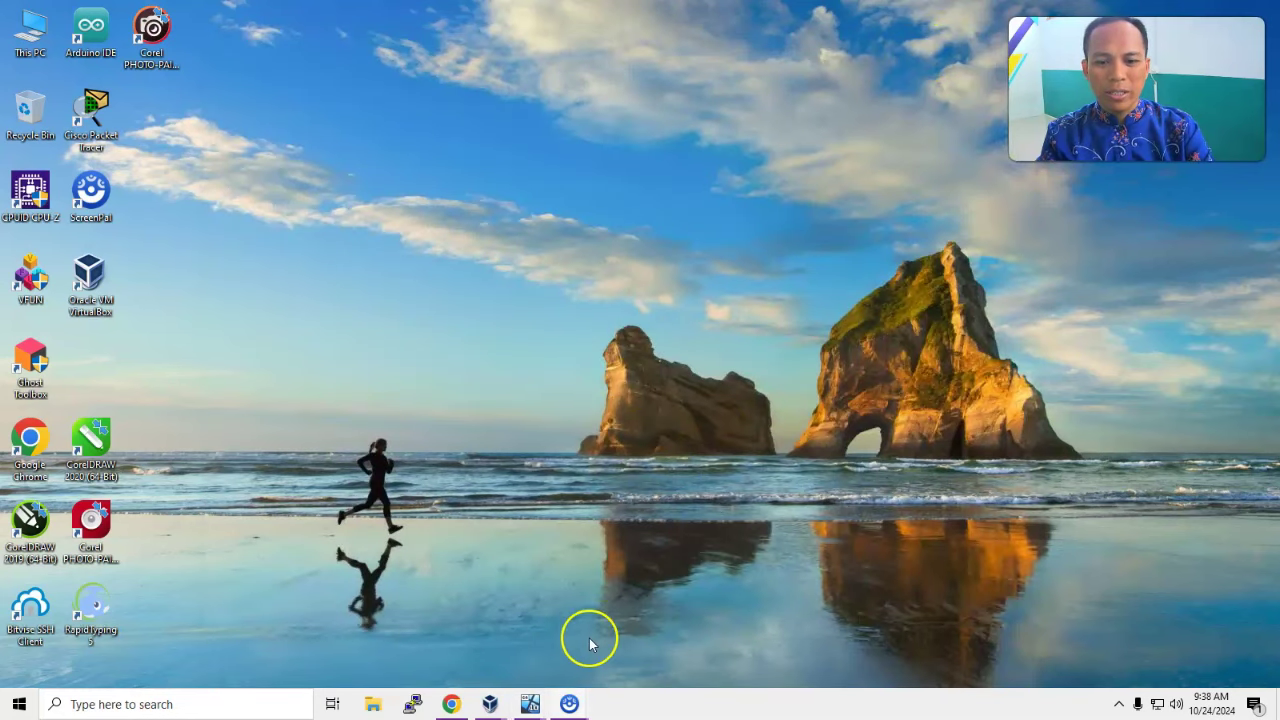
pyautogui.moveTo(530, 704)
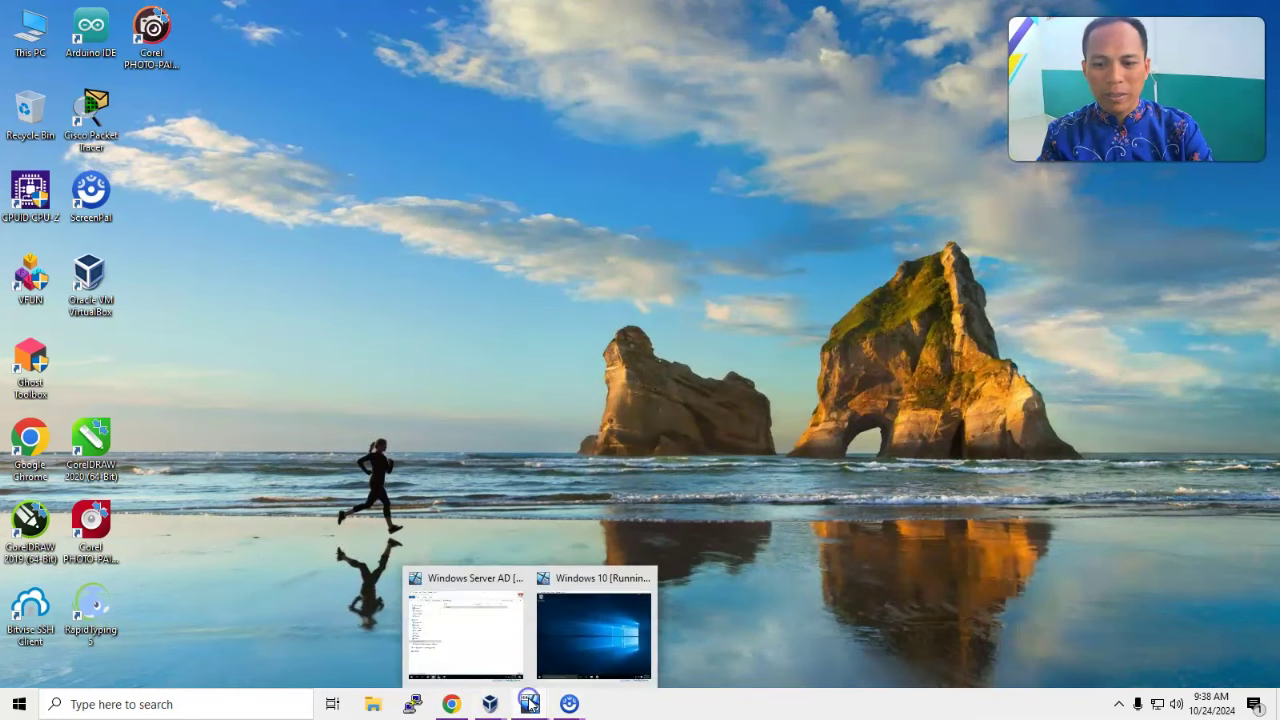
pyautogui.click(588, 630)
pyautogui.moveTo(828, 50); pyautogui.dragTo(1136, 15)
pyautogui.moveTo(530, 704)
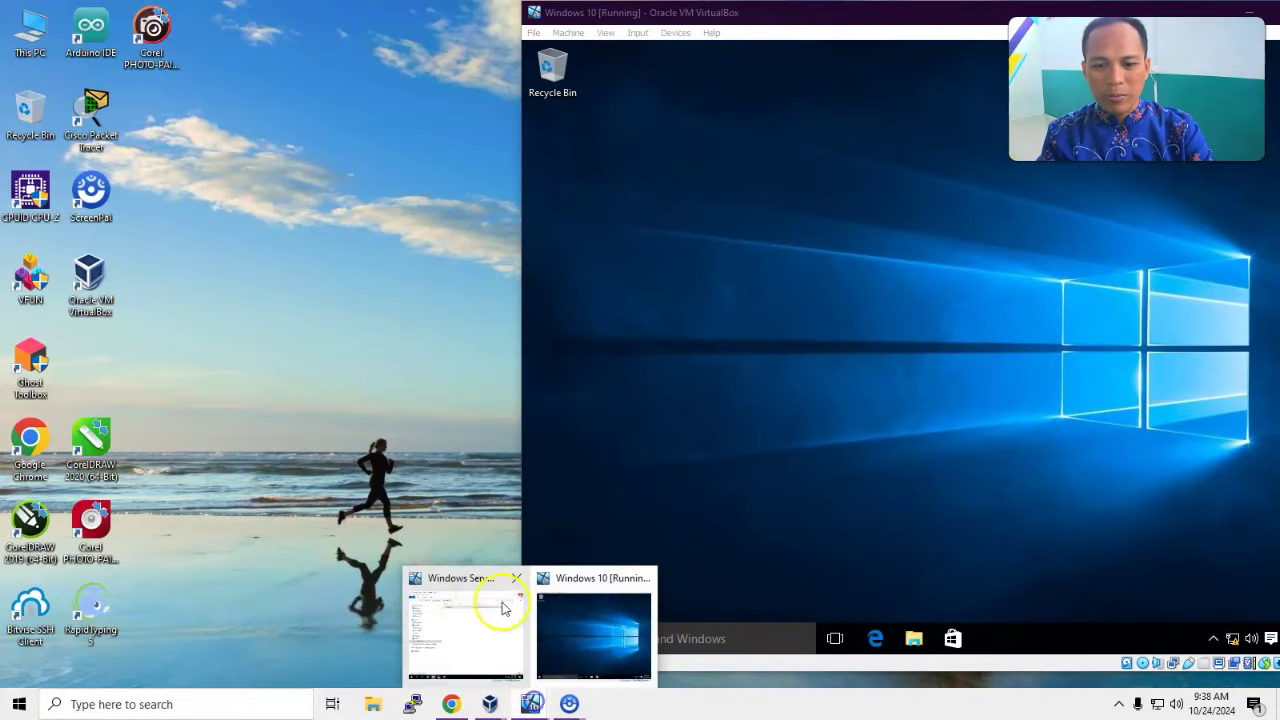
pyautogui.click(497, 608)
# Step: On the server, browse to C:\DokumenUser\Nawwaf\Documents
pyautogui.moveTo(445, 45); pyautogui.dragTo(290, 20)
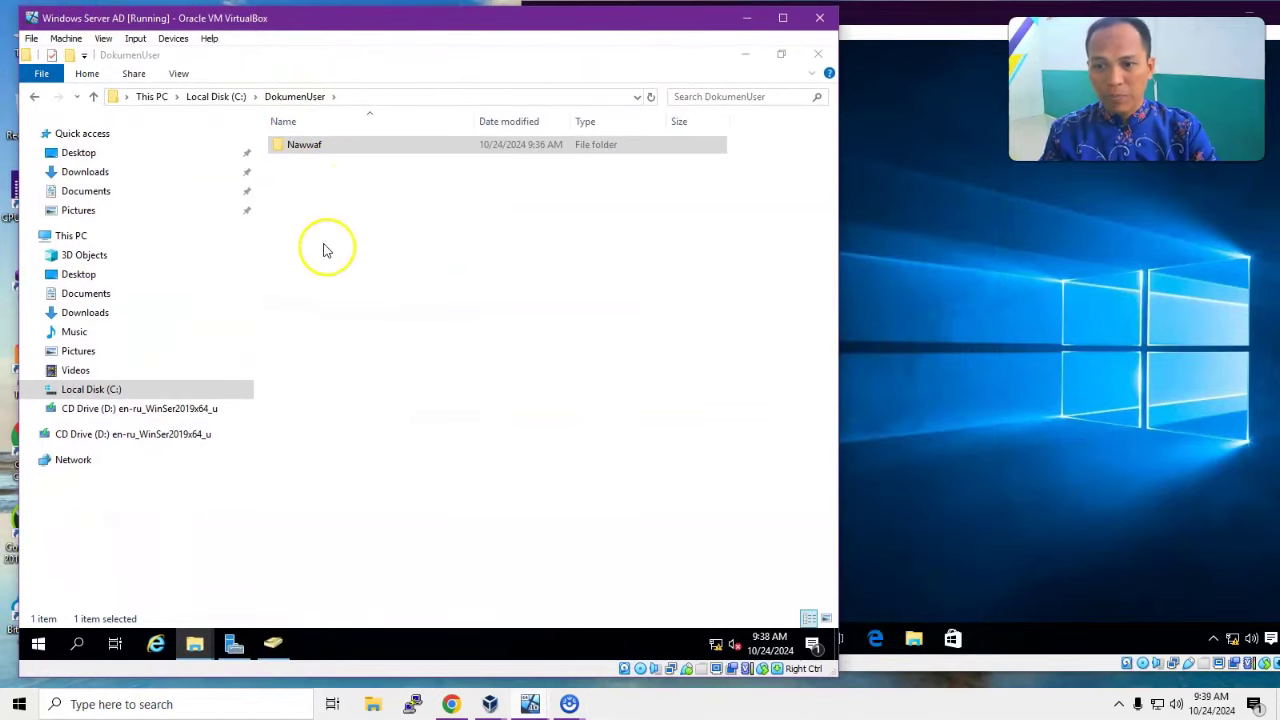
pyautogui.click(229, 96)
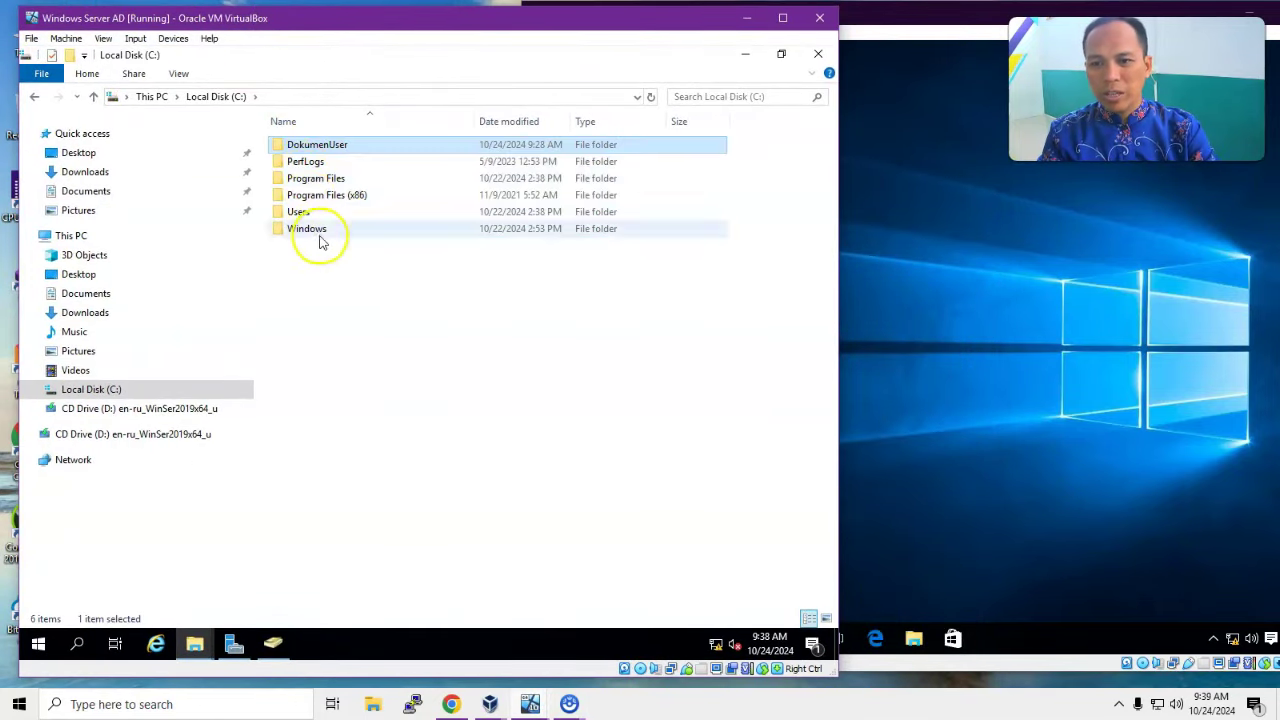
pyautogui.doubleClick(281, 150)
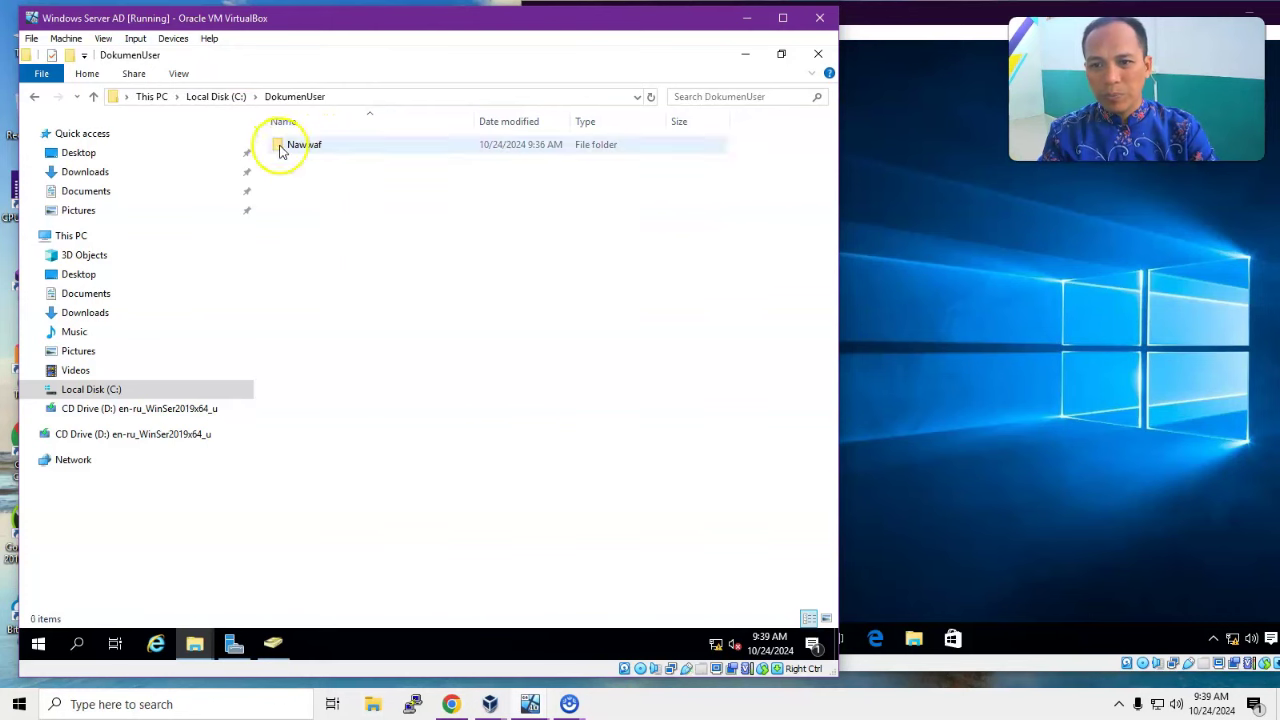
pyautogui.click(287, 151)
pyautogui.doubleClick(287, 151)
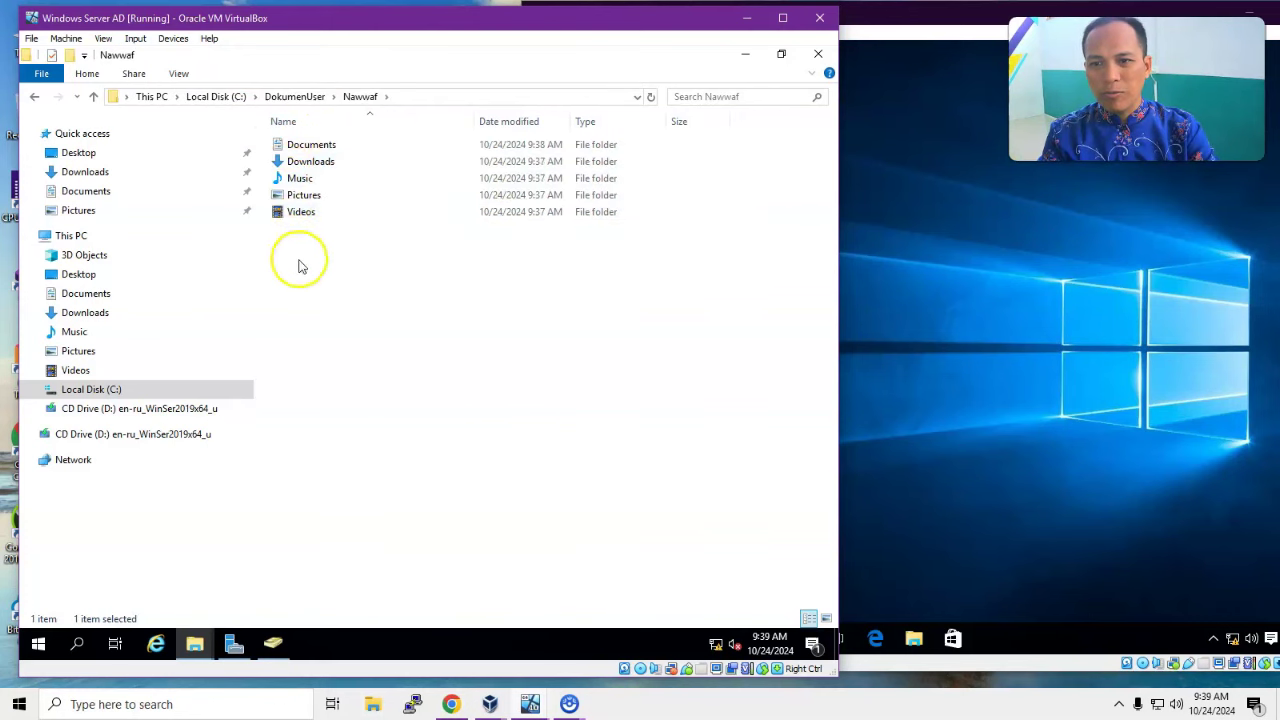
pyautogui.doubleClick(283, 149)
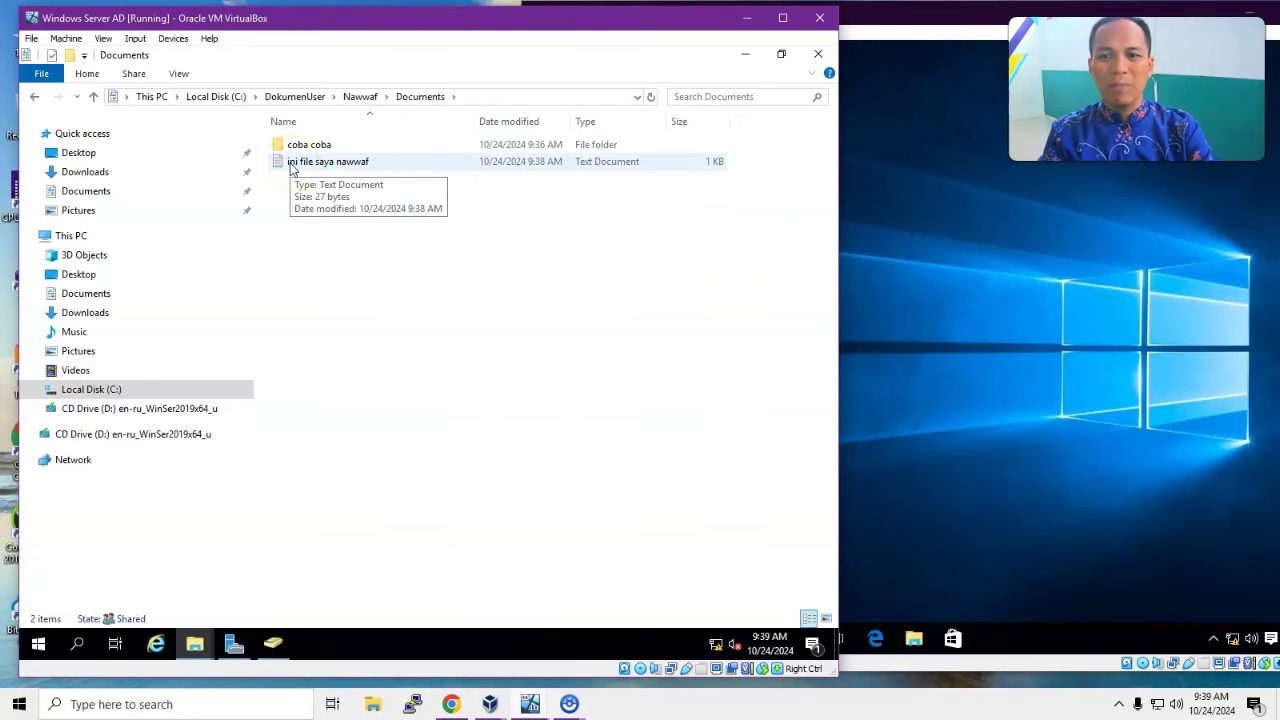
# Step: Compare the two VMs and open File Explorer in the Windows 10 guest
pyautogui.click(985, 272)
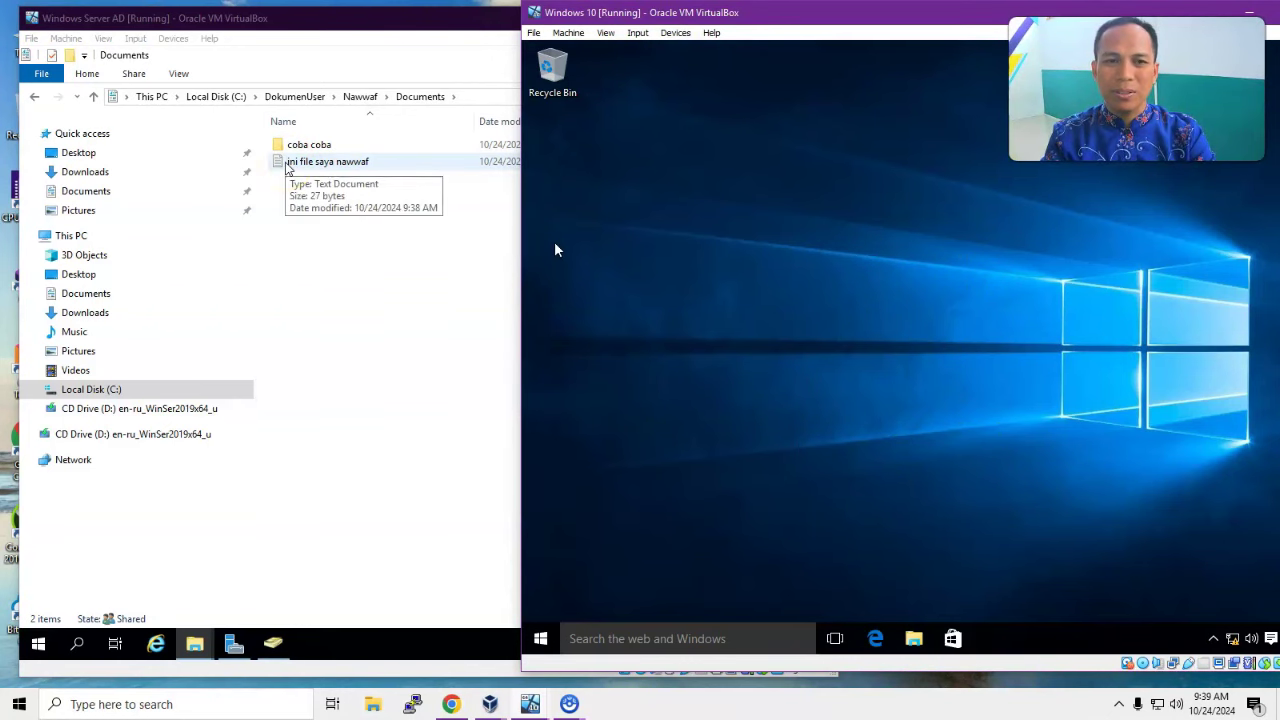
pyautogui.click(331, 42)
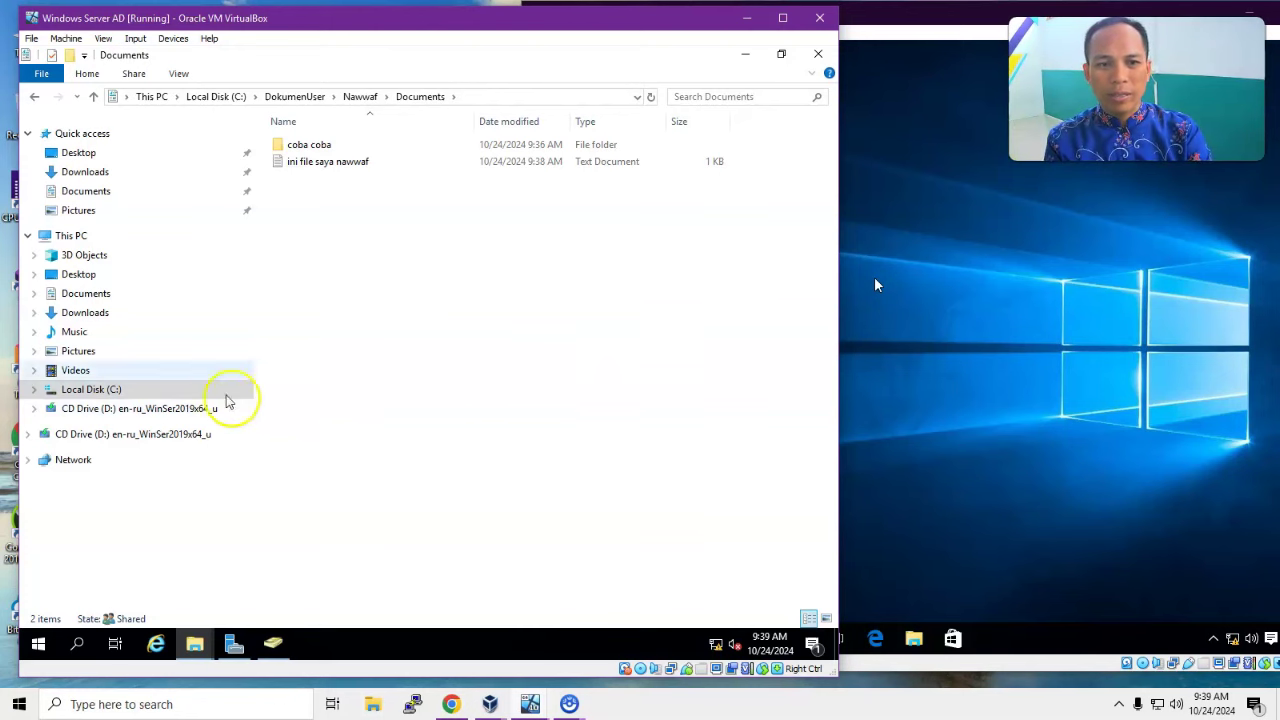
pyautogui.click(931, 12)
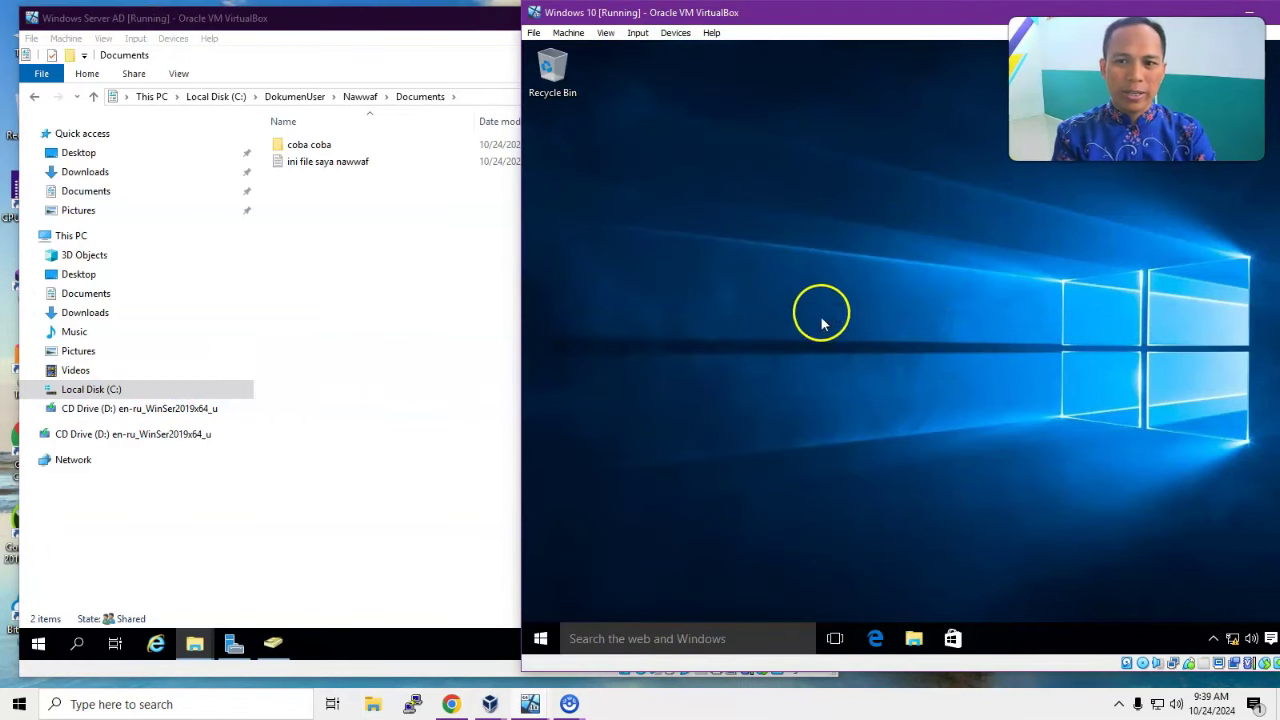
pyautogui.click(323, 24)
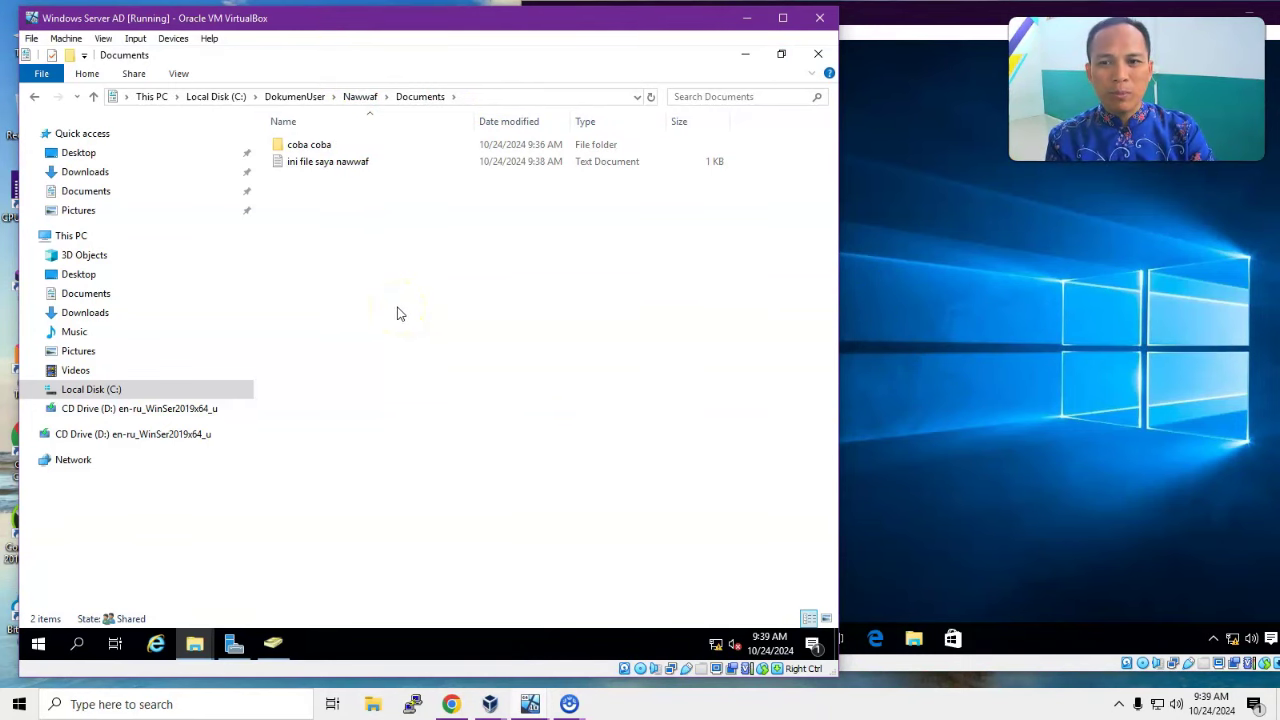
pyautogui.click(906, 30)
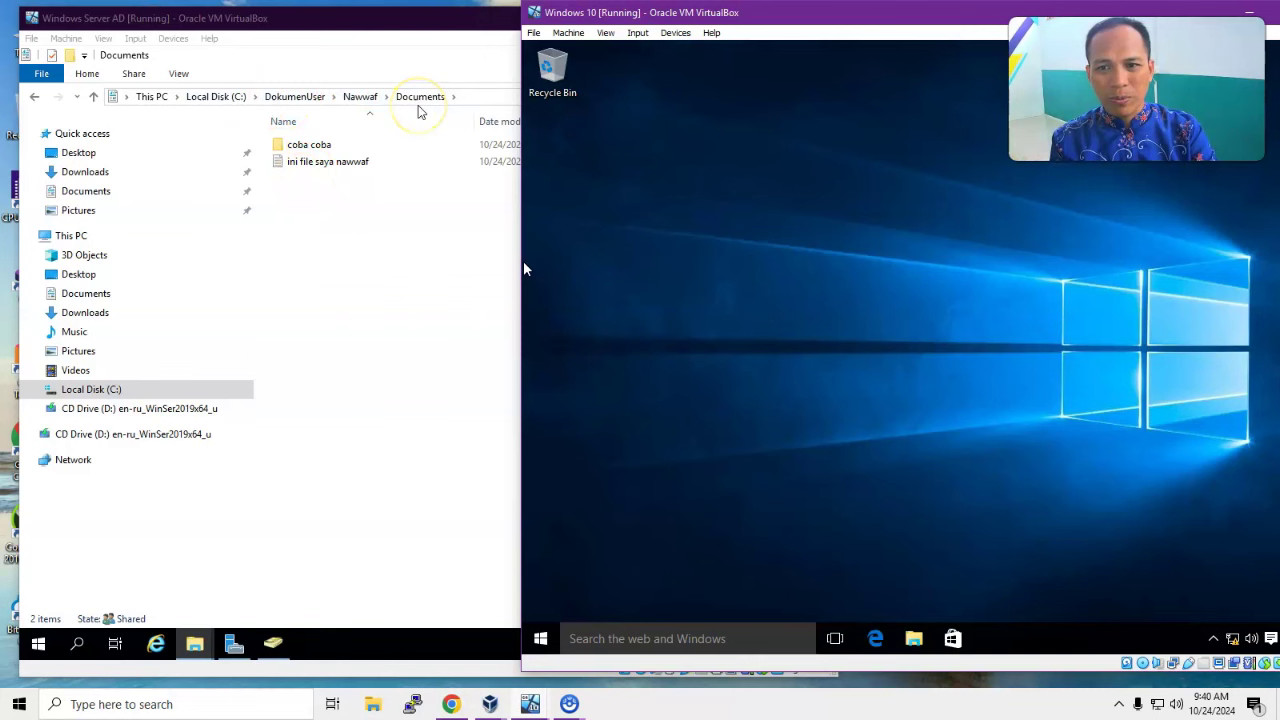
pyautogui.click(914, 638)
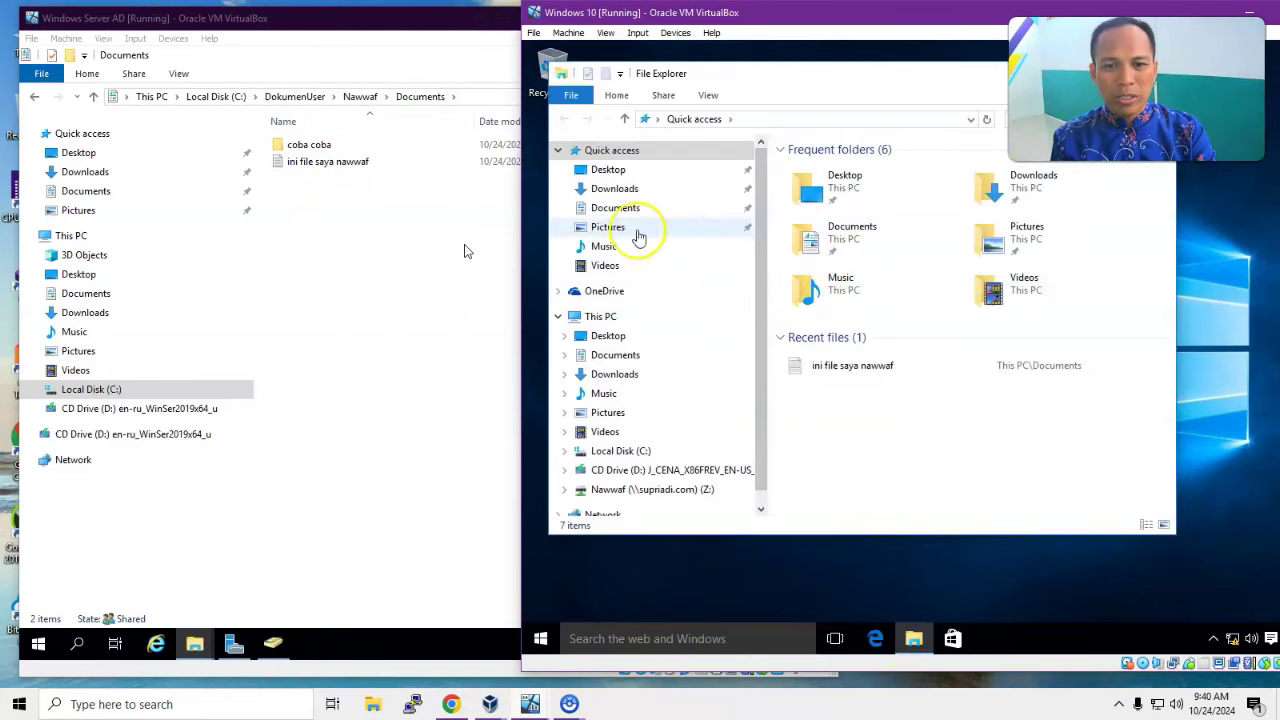
# Step: Create a folder named punyaku in the client's Documents
pyautogui.click(630, 207)
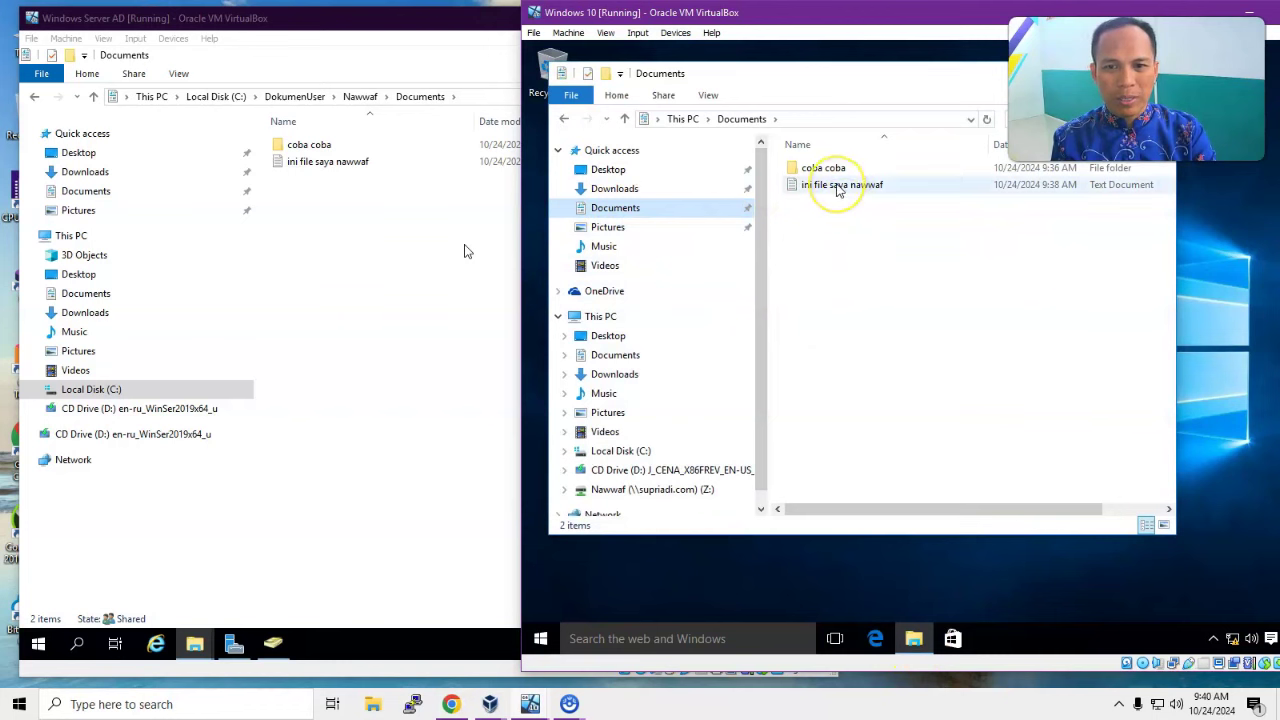
pyautogui.rightClick(845, 245)
pyautogui.moveTo(966, 411)
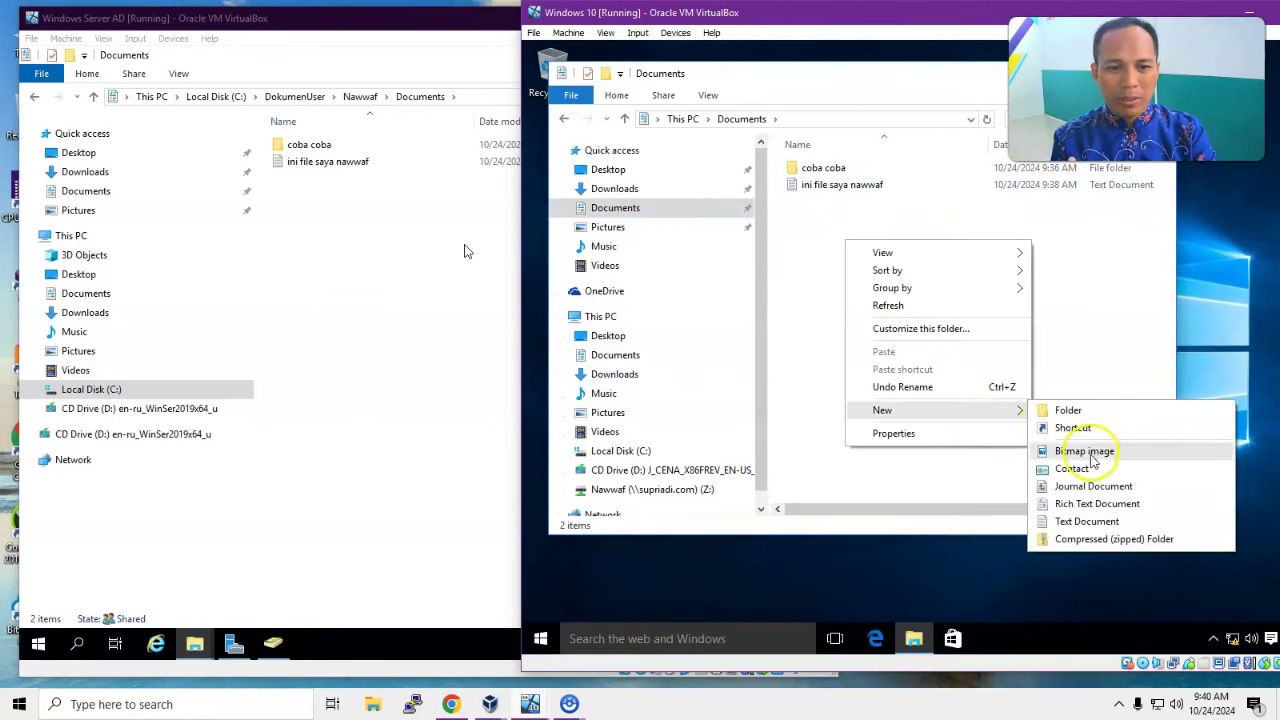
pyautogui.click(1086, 416)
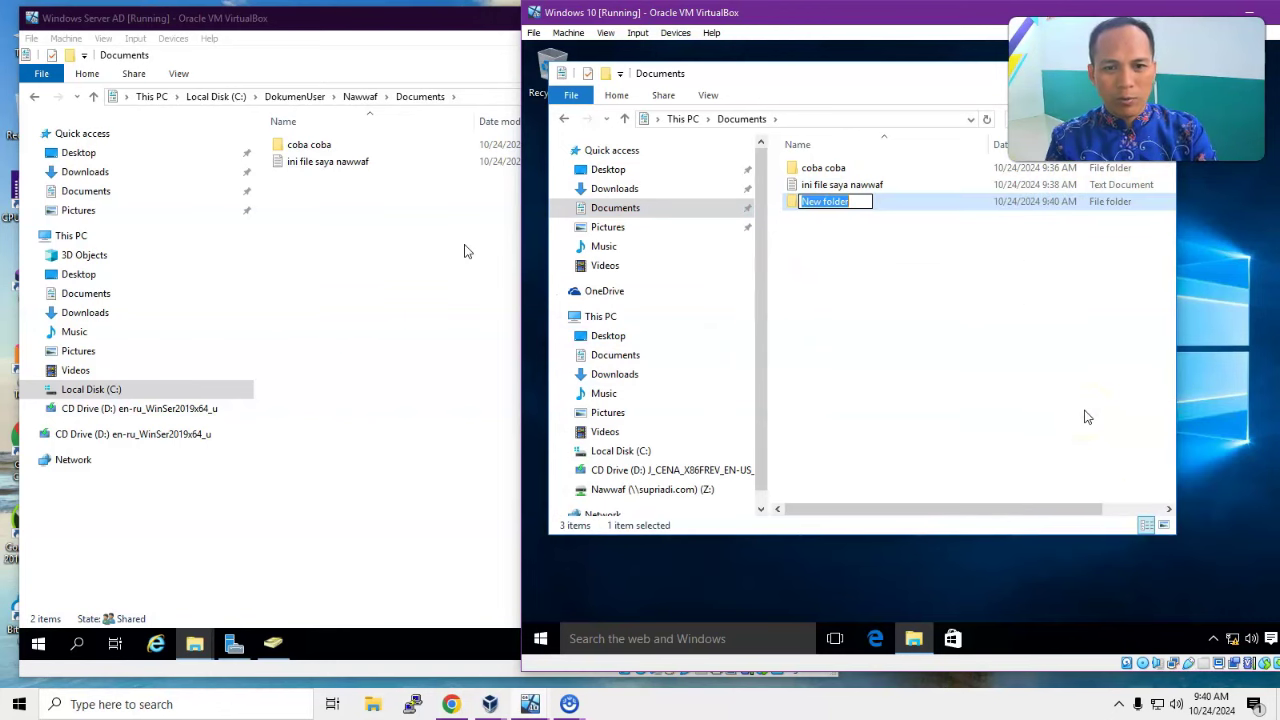
pyautogui.write('punyaku')
pyautogui.press('Return')
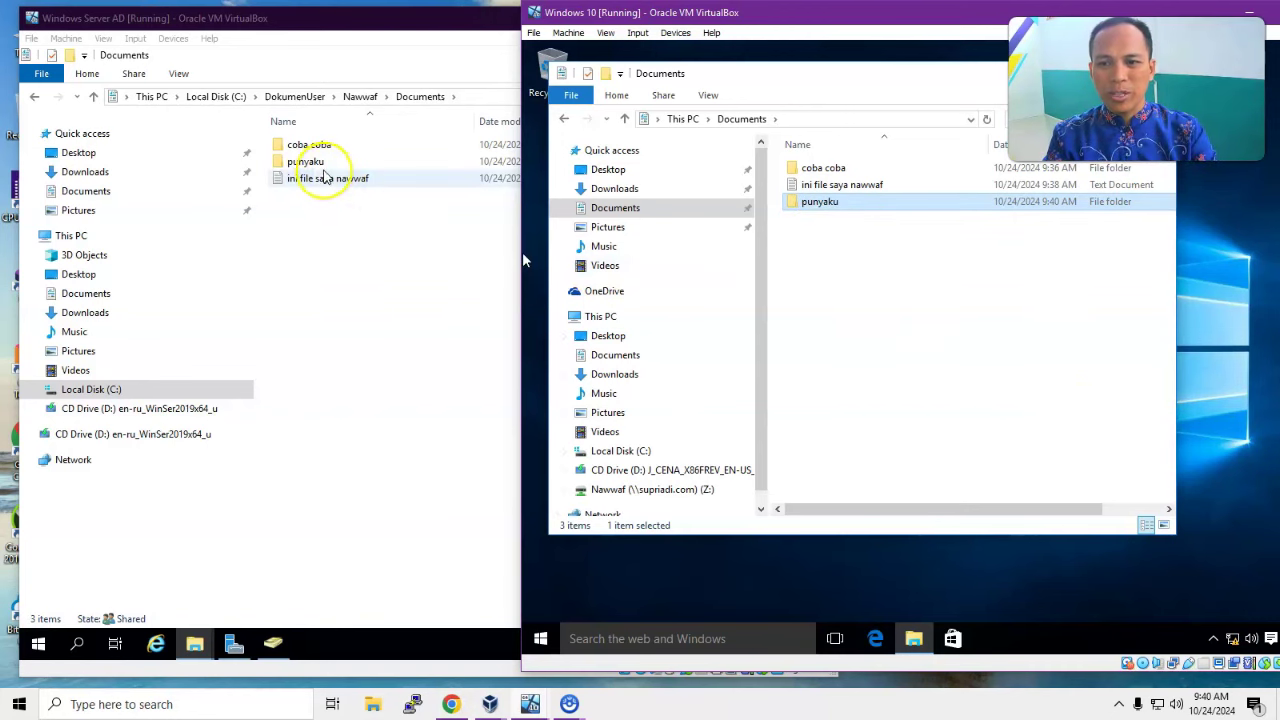
# Step: Create an 'okeo oke' text document and confirm it appears on the server
pyautogui.rightClick(917, 291)
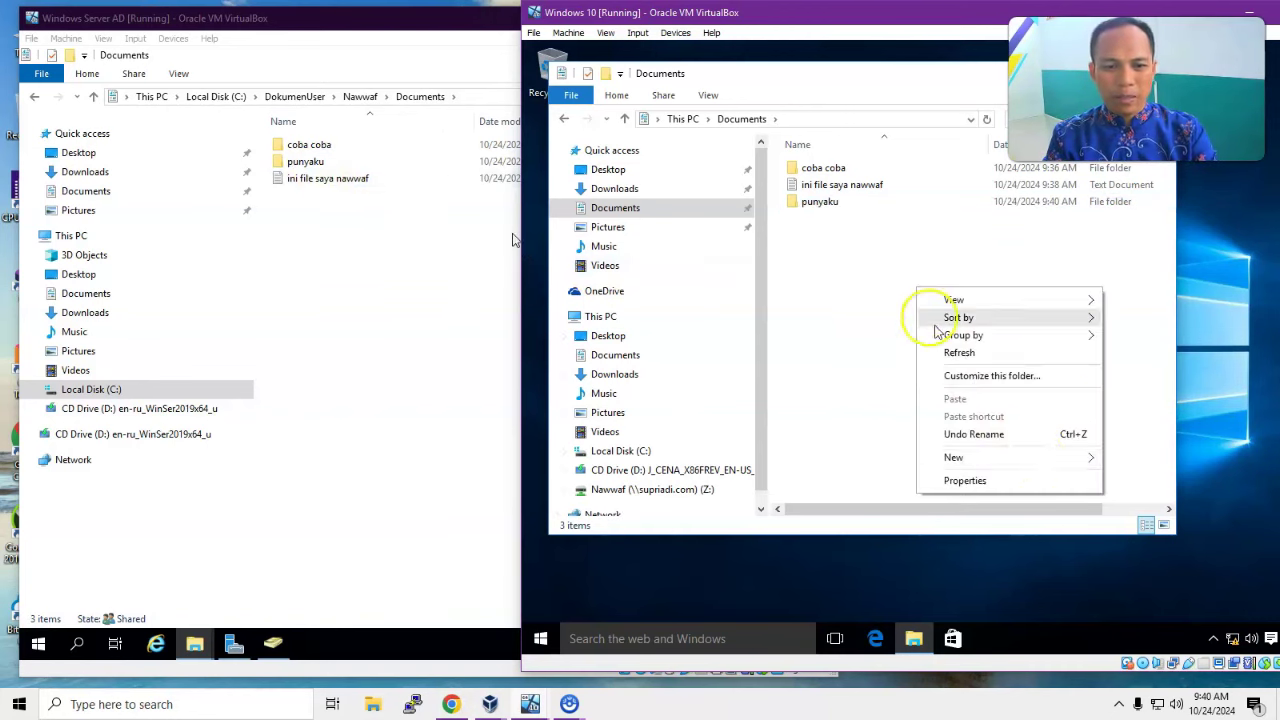
pyautogui.moveTo(1035, 457)
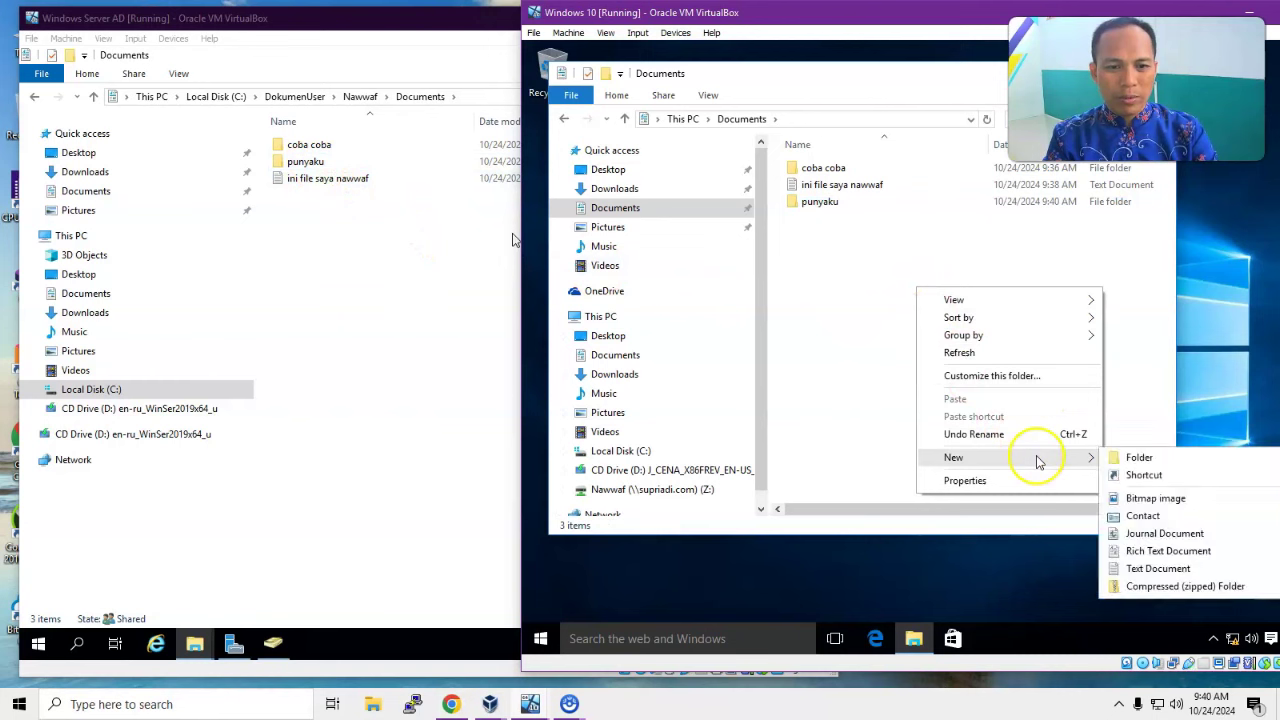
pyautogui.click(1171, 563)
pyautogui.write('okeo')
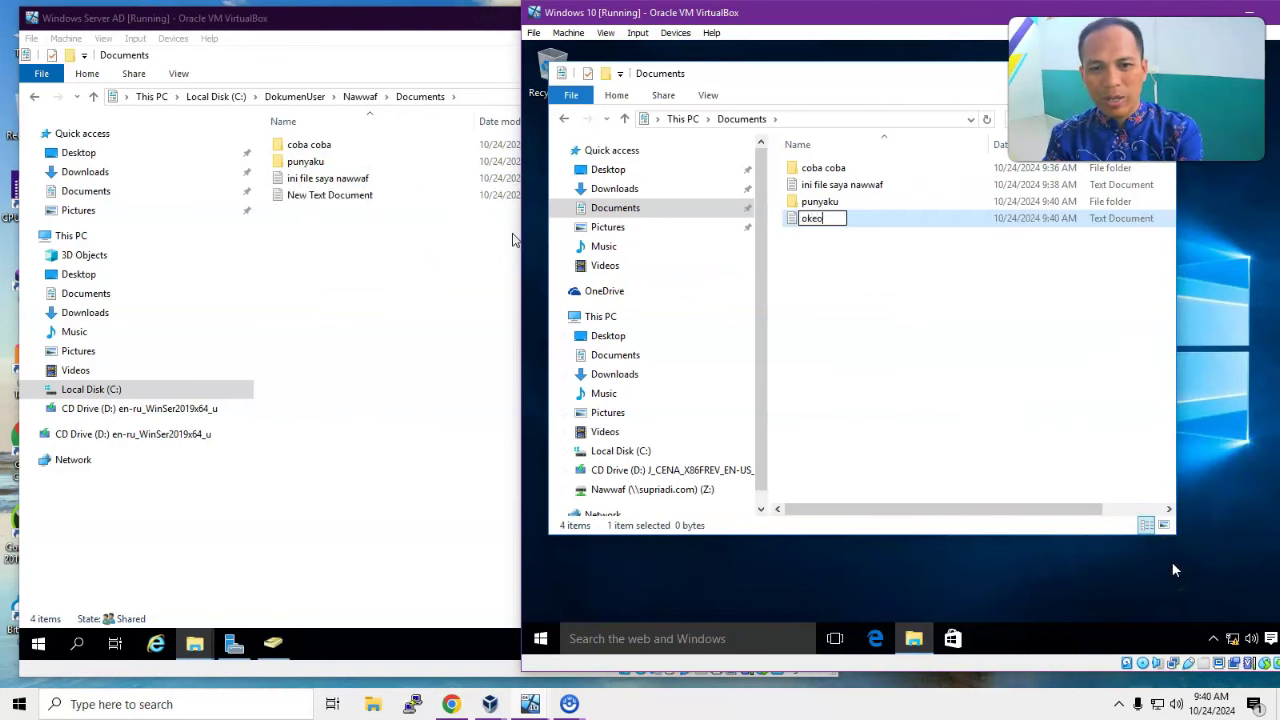
pyautogui.write(' oke')
pyautogui.press('Return')
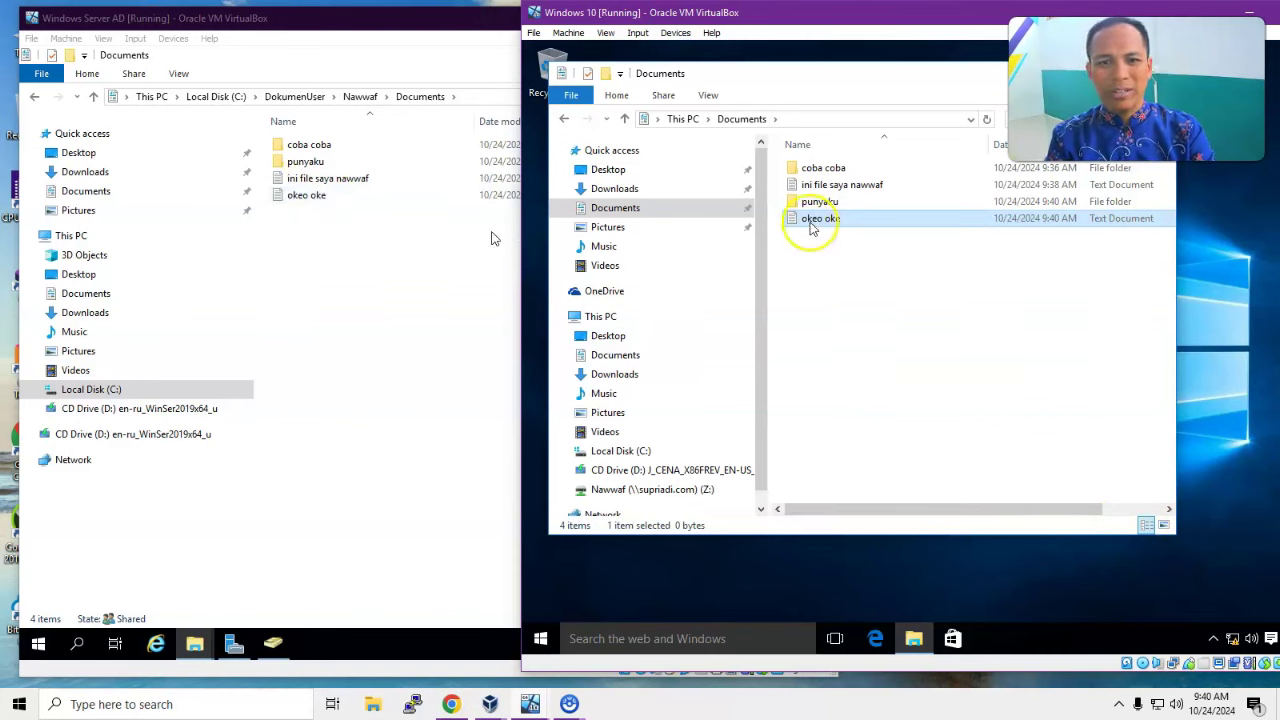
pyautogui.click(966, 340)
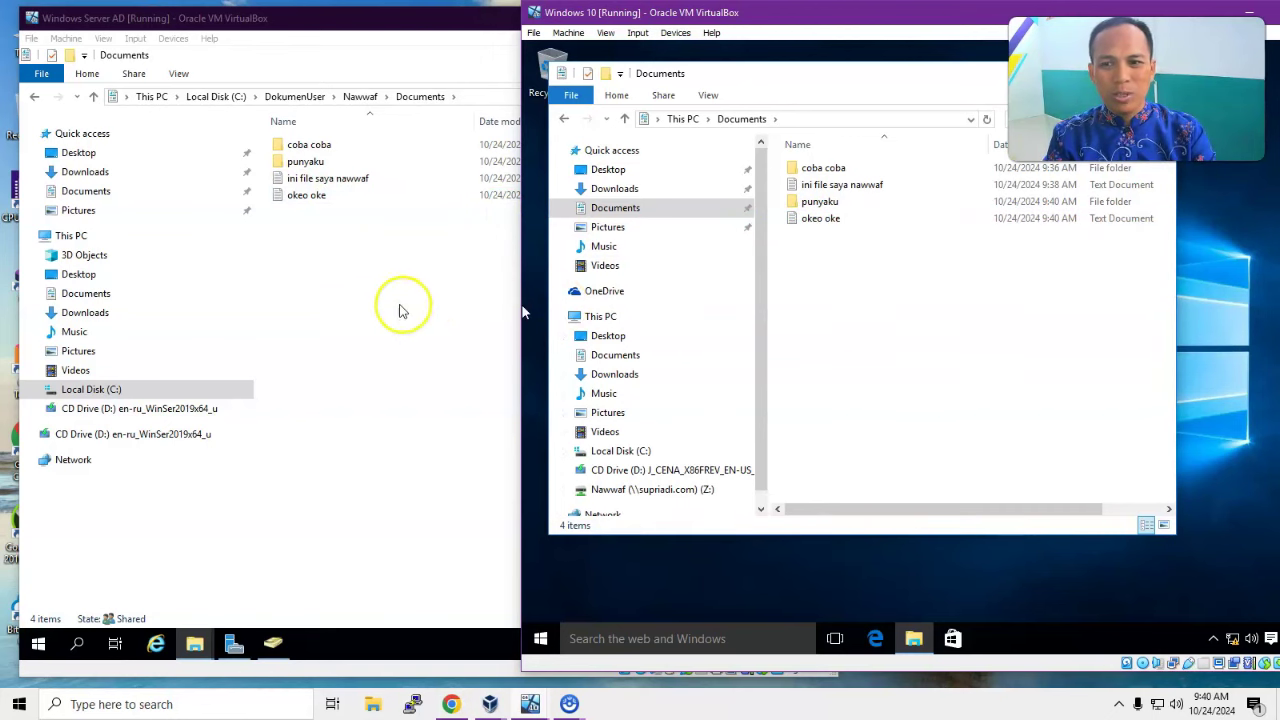
pyautogui.click(384, 313)
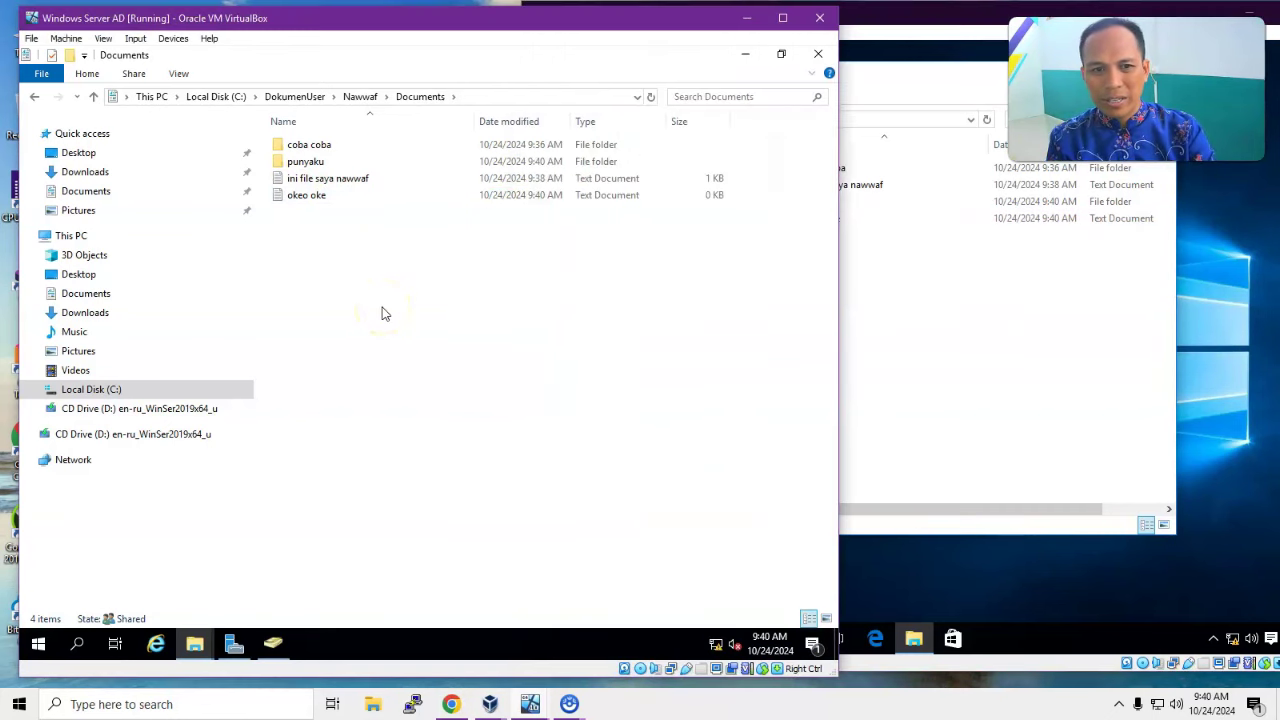
pyautogui.click(1010, 296)
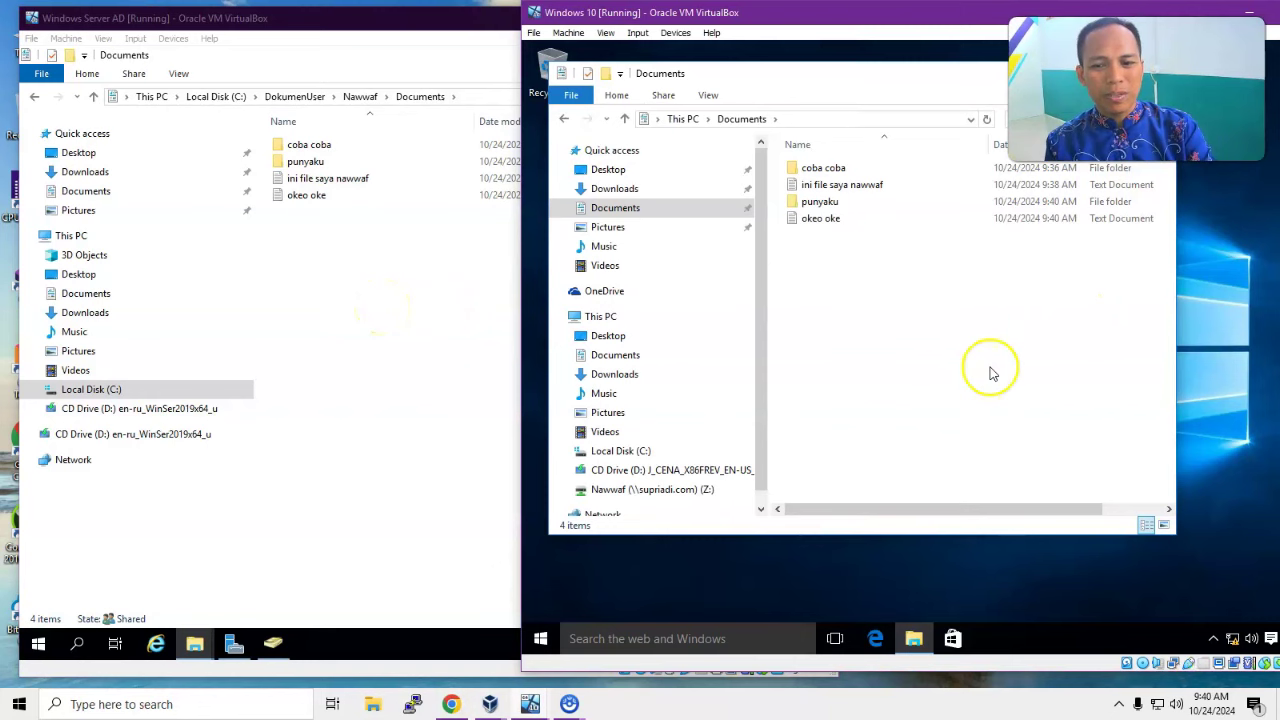